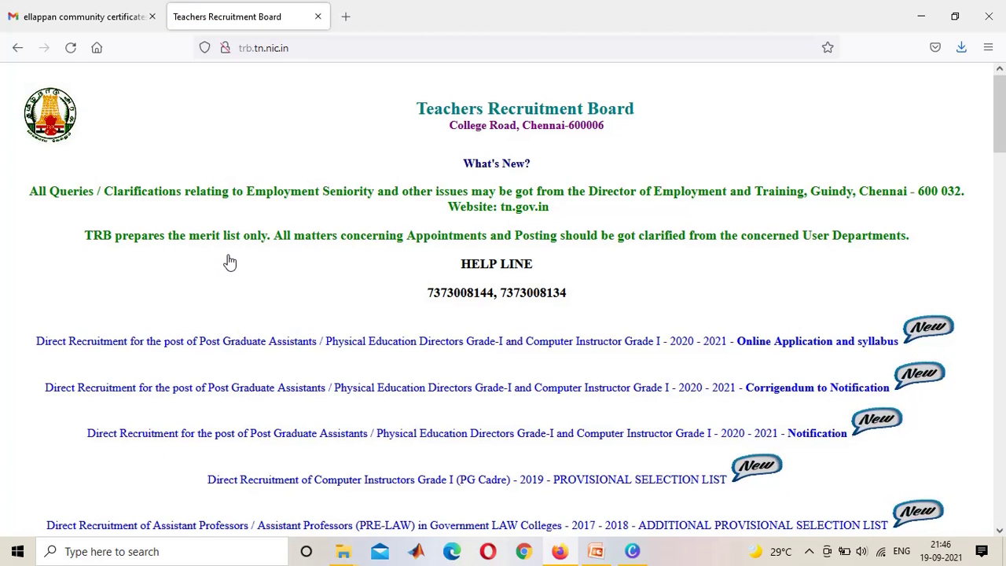
Step: Open the PG Assistants 2020-2021 recruitment page, view the subject-wise syllabus list, then close it
scroll(237, 285, down, 2)
click(370, 267)
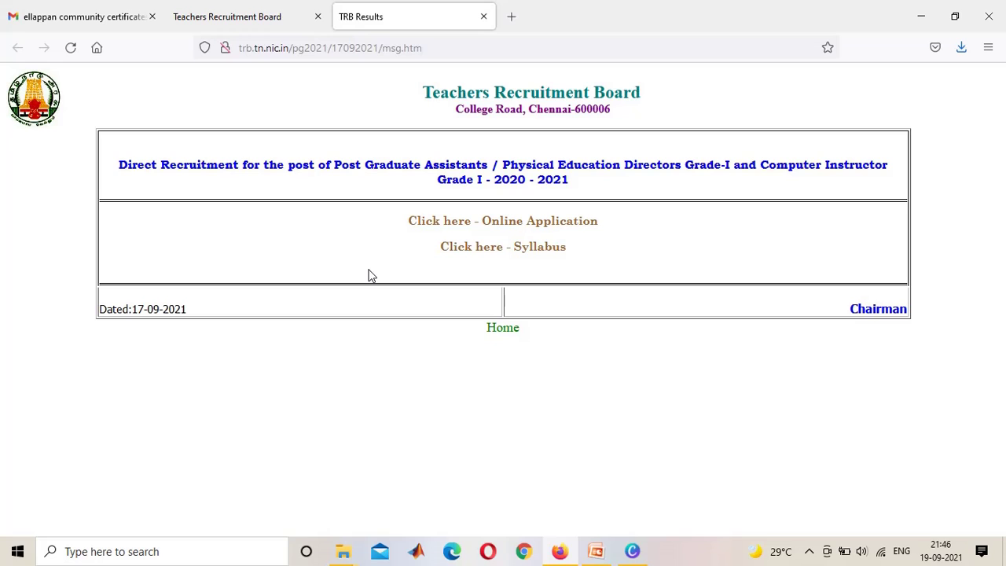
click(480, 248)
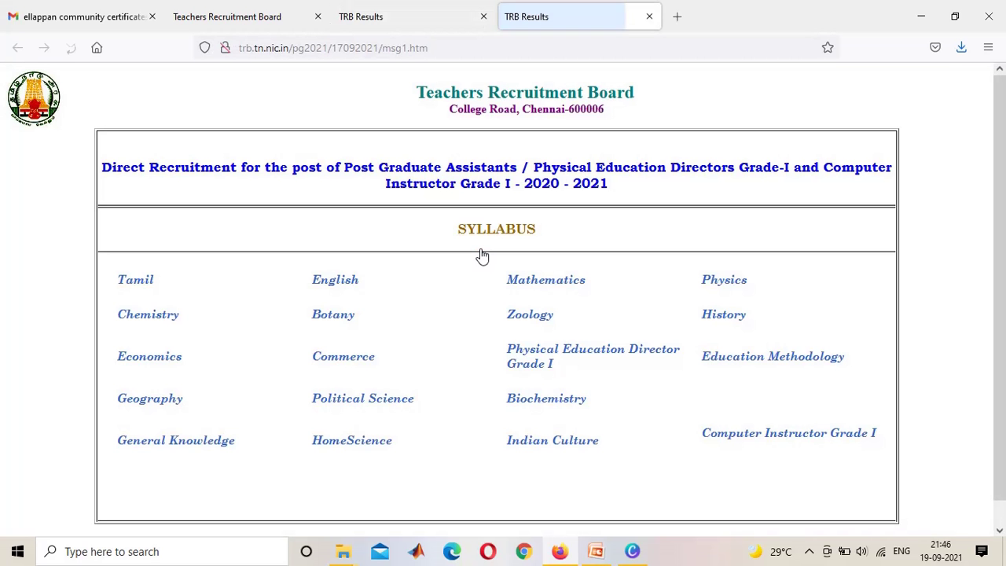
scroll(469, 315, down, 1)
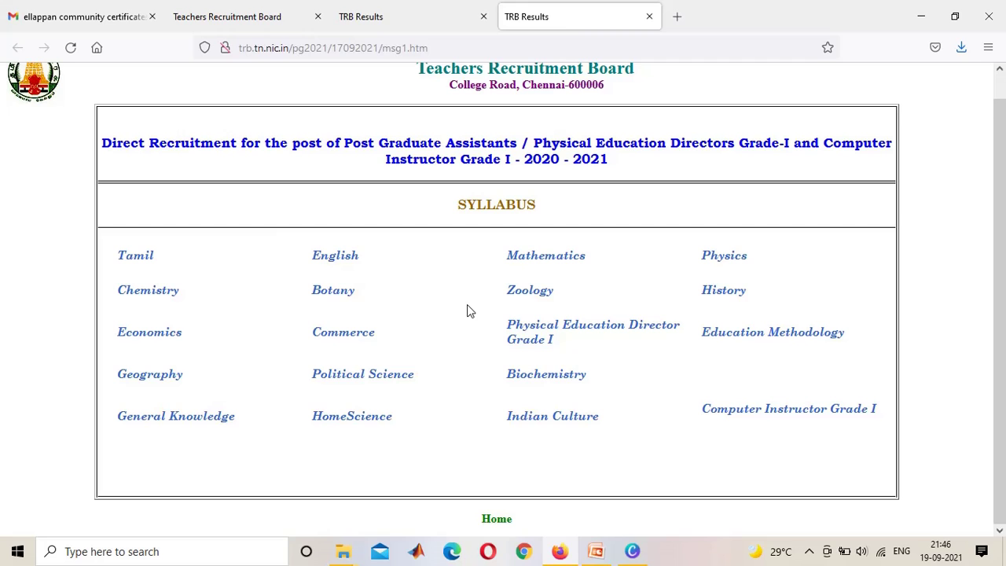
click(655, 18)
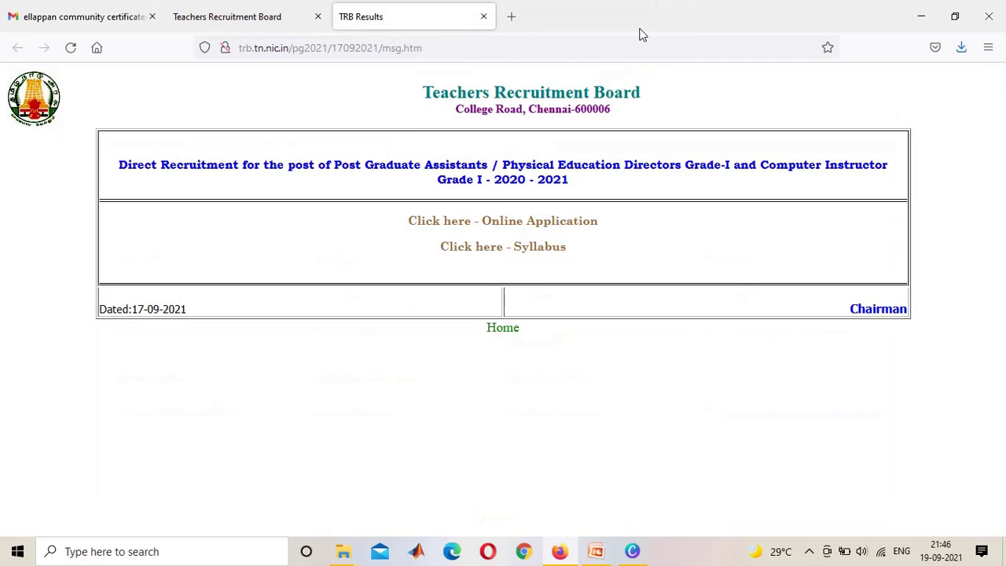
Step: Open the online application portal and review dates: start 16.09.2021, last submission 17.10.2021, exam dates
click(497, 227)
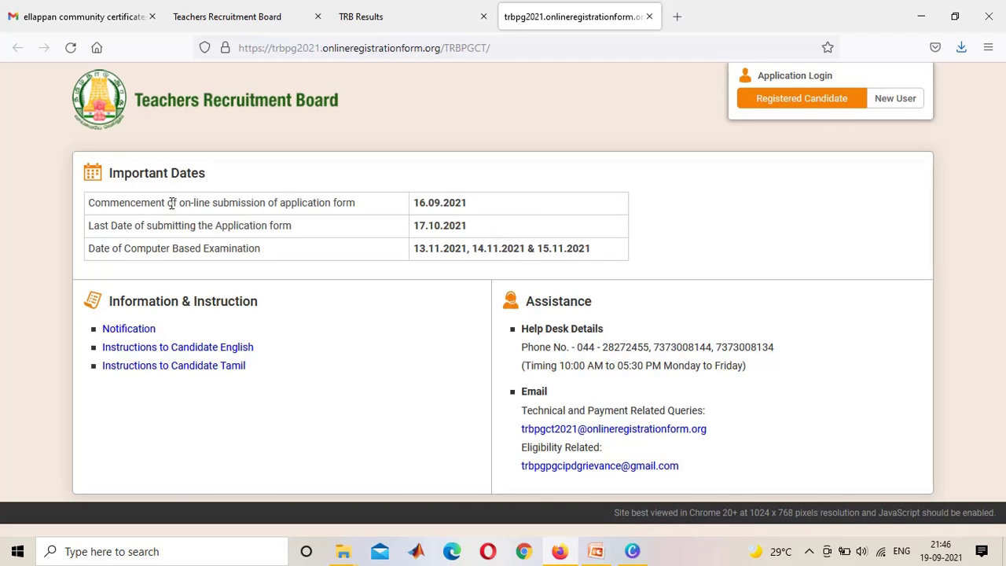
drag(172, 203, 474, 207)
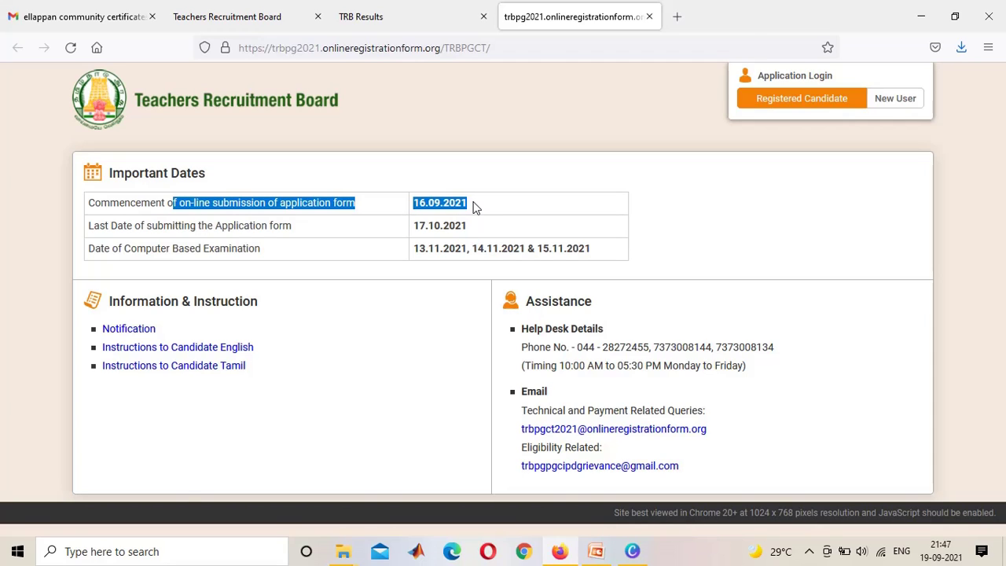
drag(486, 226, 415, 222)
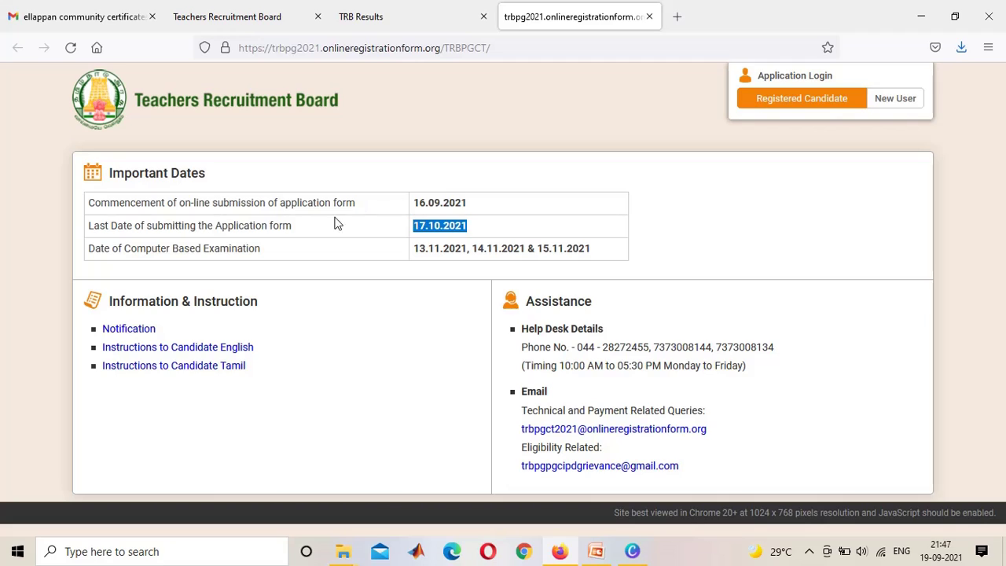
drag(419, 249, 593, 253)
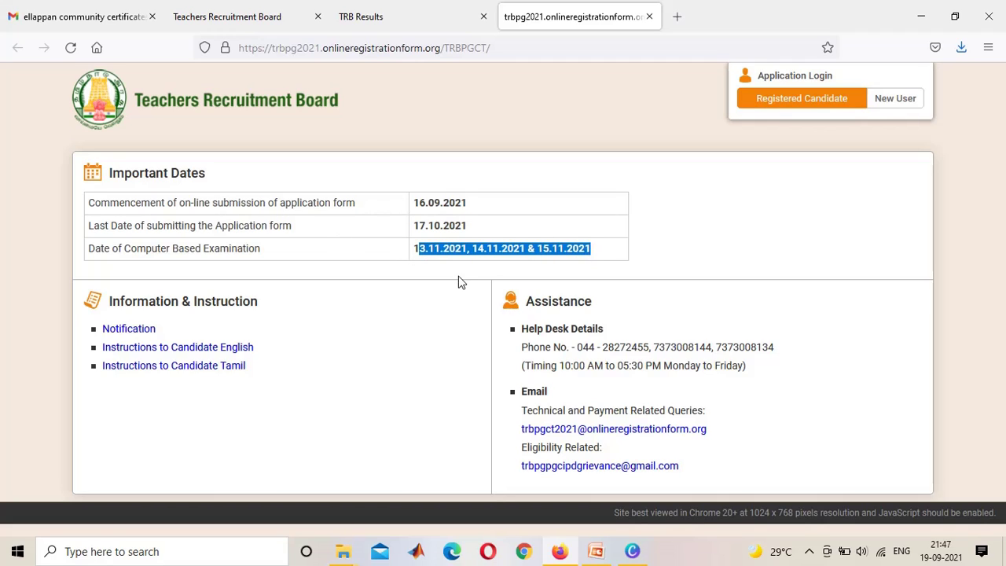
click(409, 305)
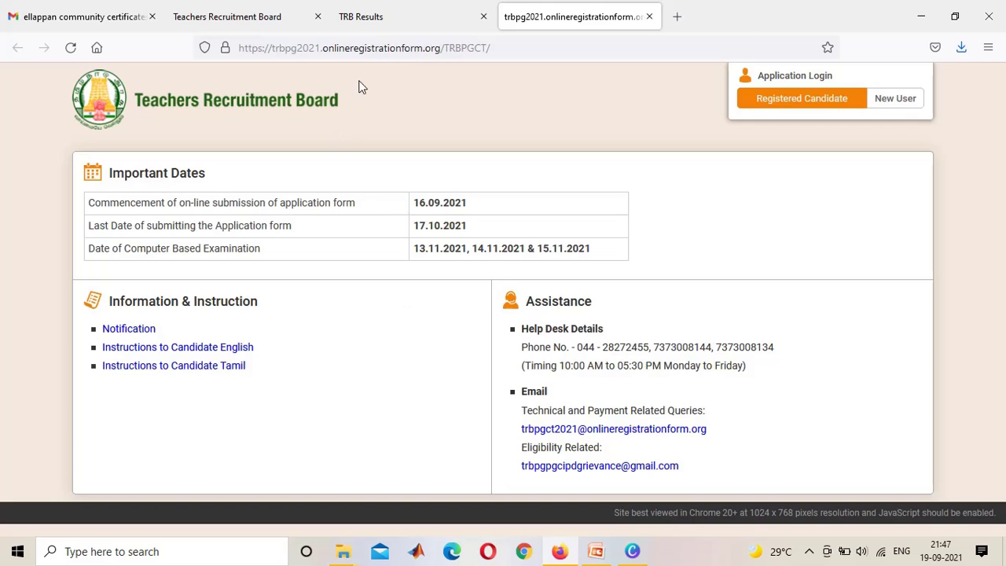
Step: Return to the portal and log in as a registered candidate, reaching a Browser not Supported warning
click(386, 8)
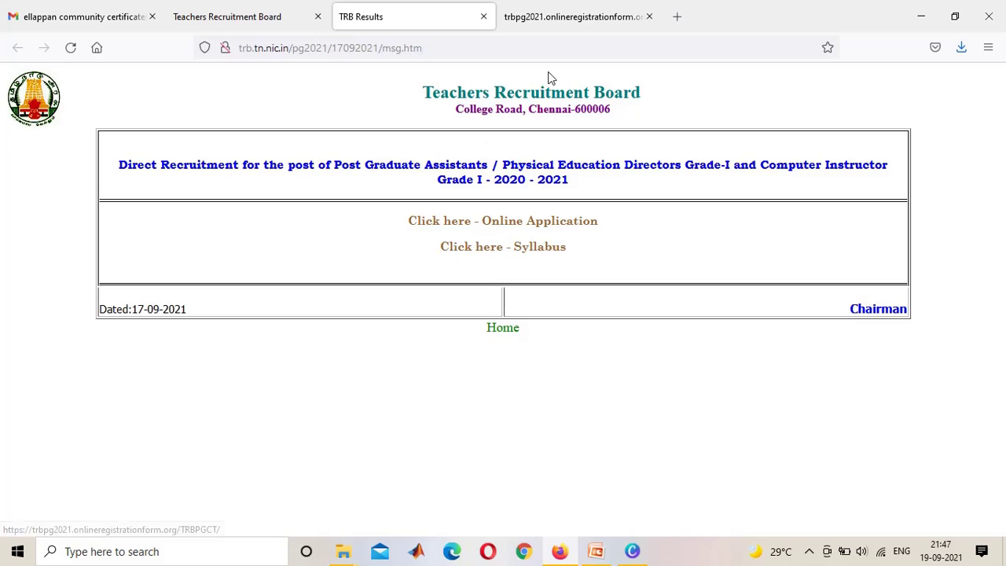
click(550, 17)
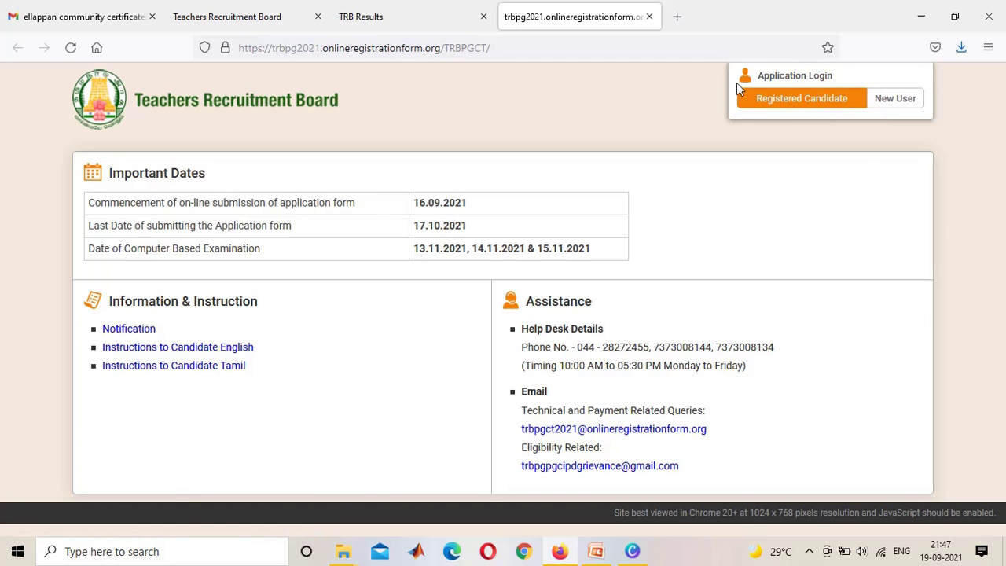
drag(737, 83, 747, 120)
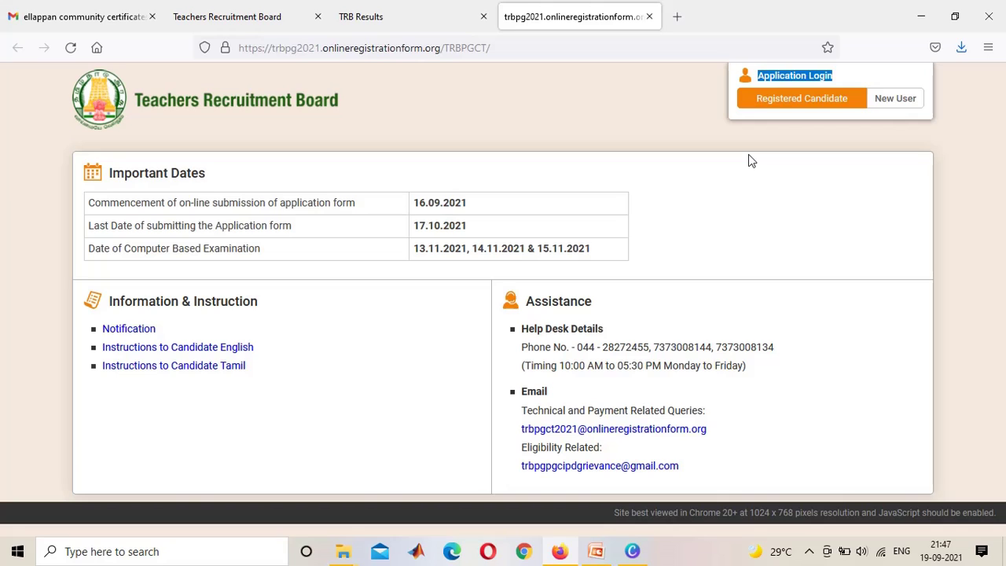
click(771, 110)
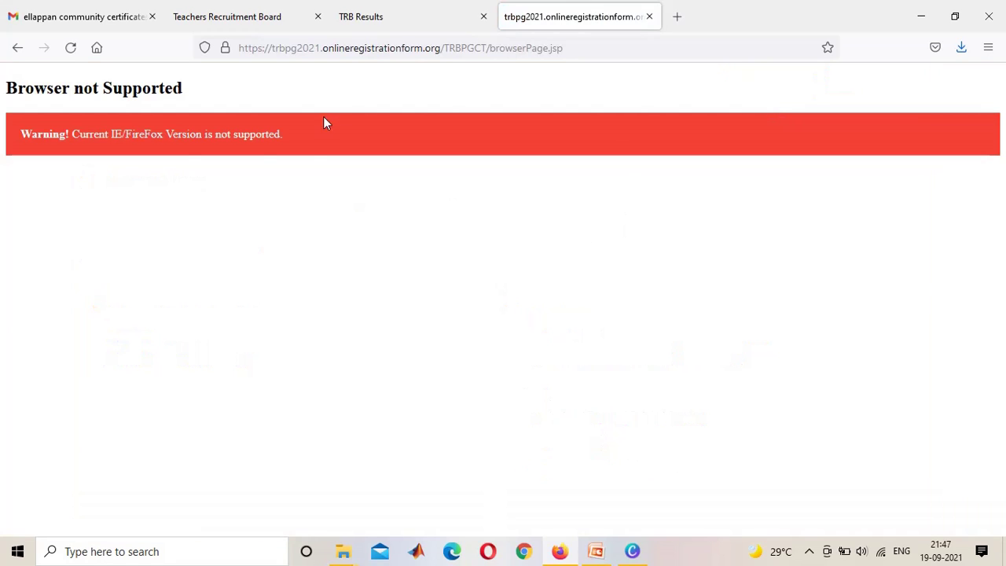
Step: Go back from the Browser not Supported warning to the portal home page
click(17, 47)
click(756, 146)
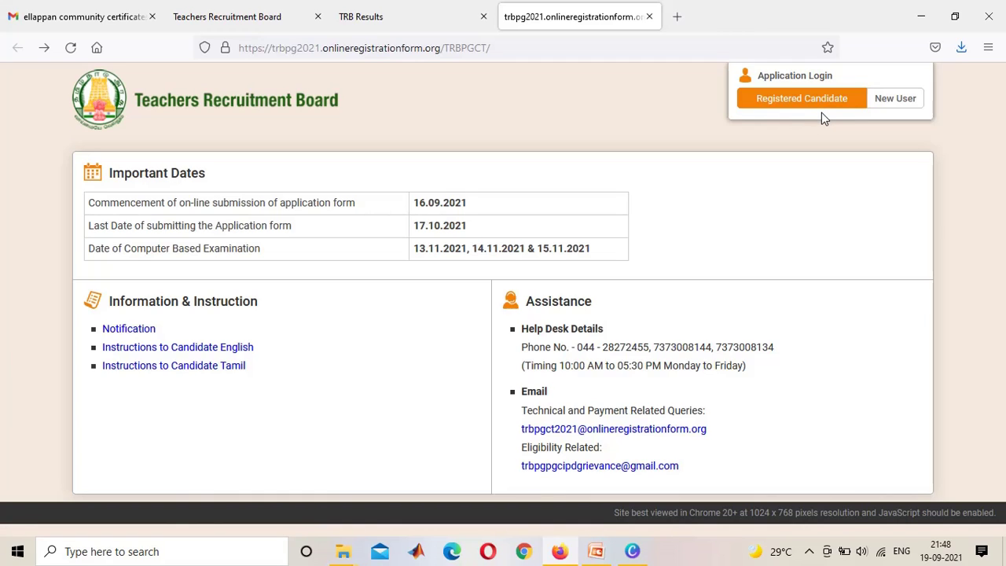
Step: Start New User registration and review the notes on mandatory red-star fields and Tamil instructions
click(873, 113)
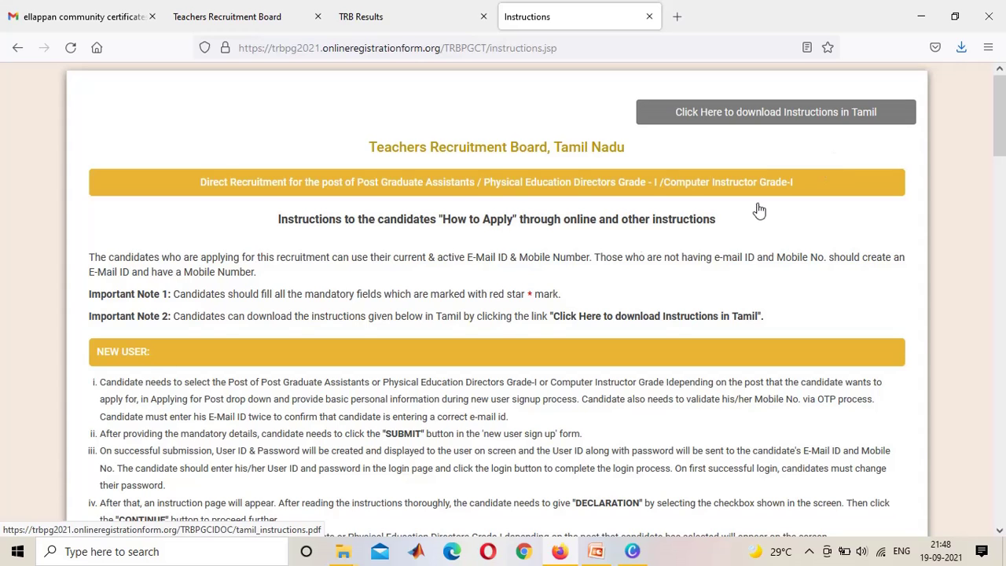
scroll(624, 254, down, 1)
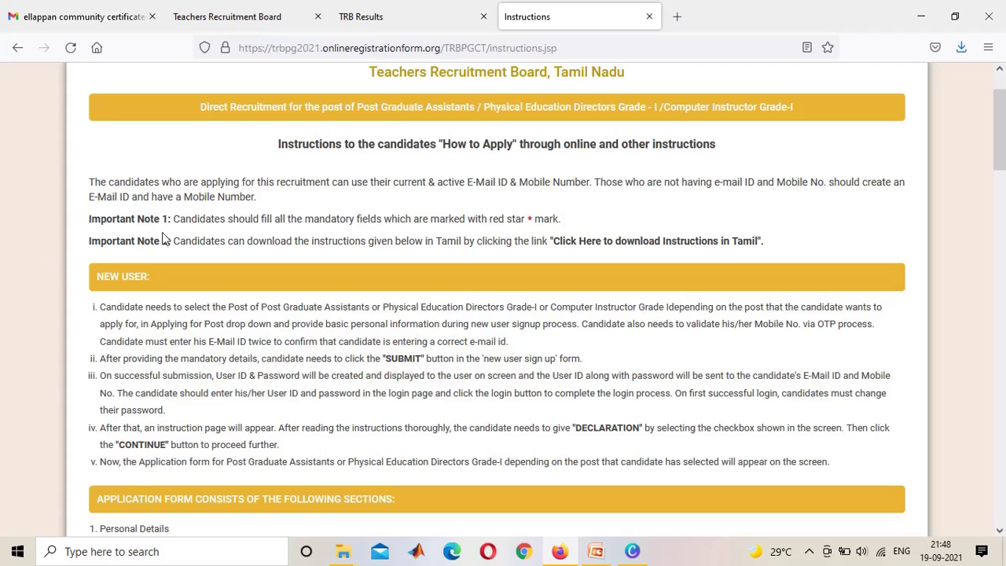
drag(174, 220, 534, 221)
click(512, 223)
click(572, 228)
drag(554, 241, 821, 247)
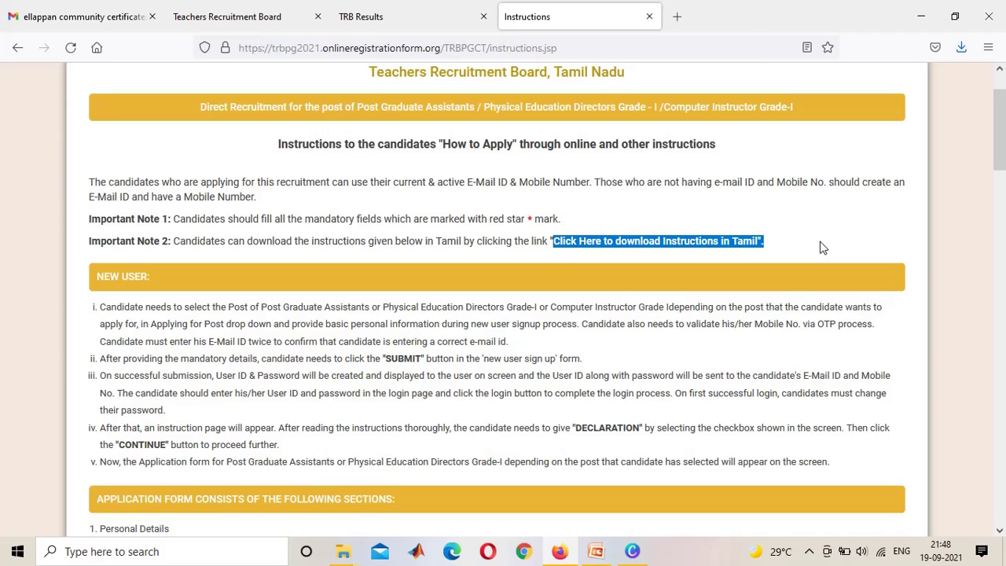
click(707, 241)
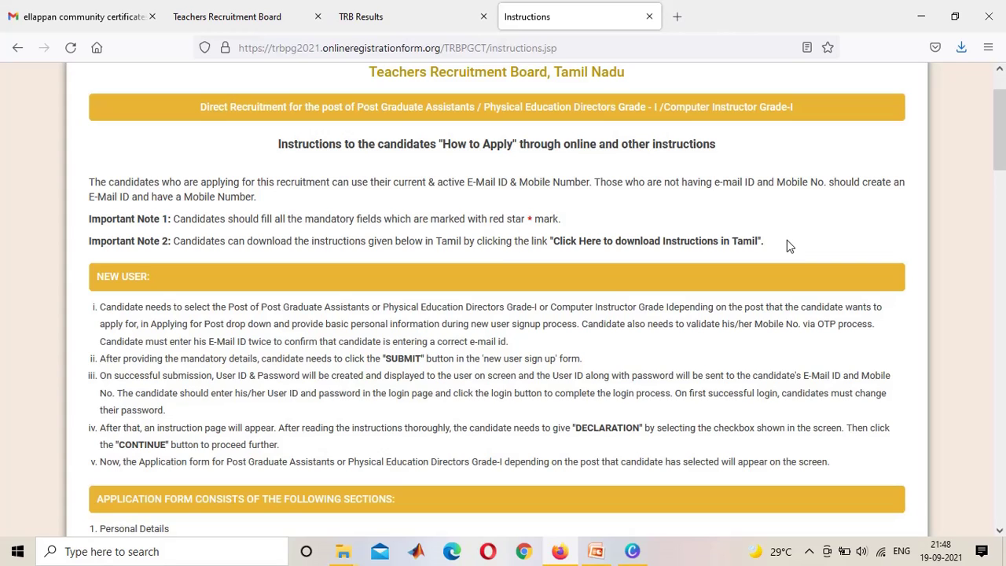
scroll(752, 250, down, 5)
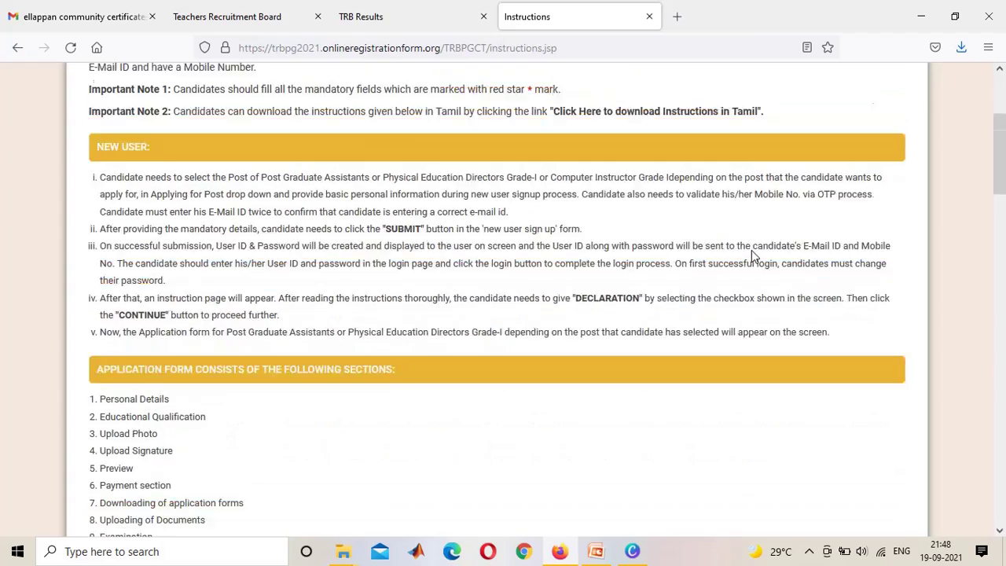
scroll(233, 334, up, 4)
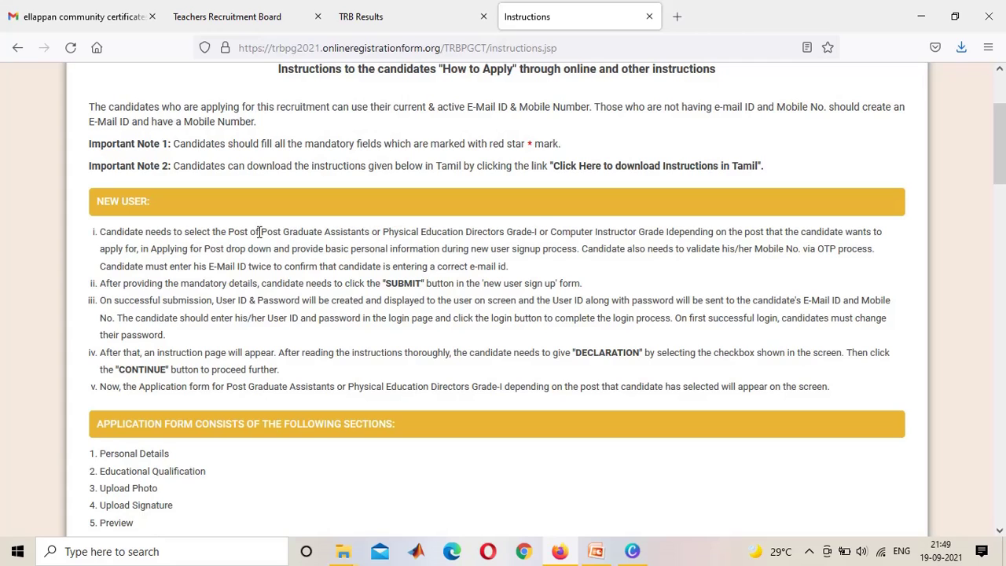
drag(257, 231, 741, 247)
click(741, 247)
drag(201, 266, 530, 272)
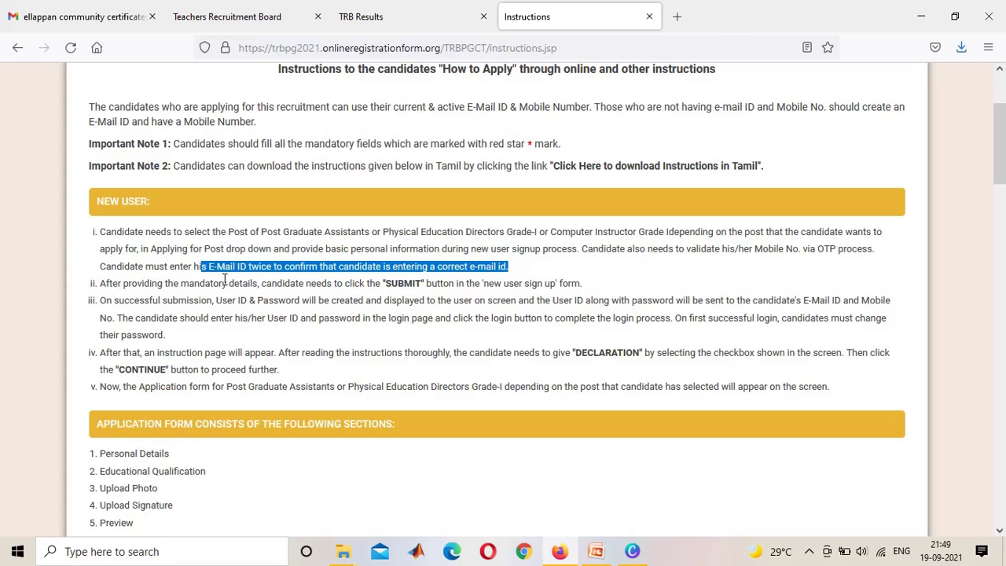
drag(261, 284, 579, 294)
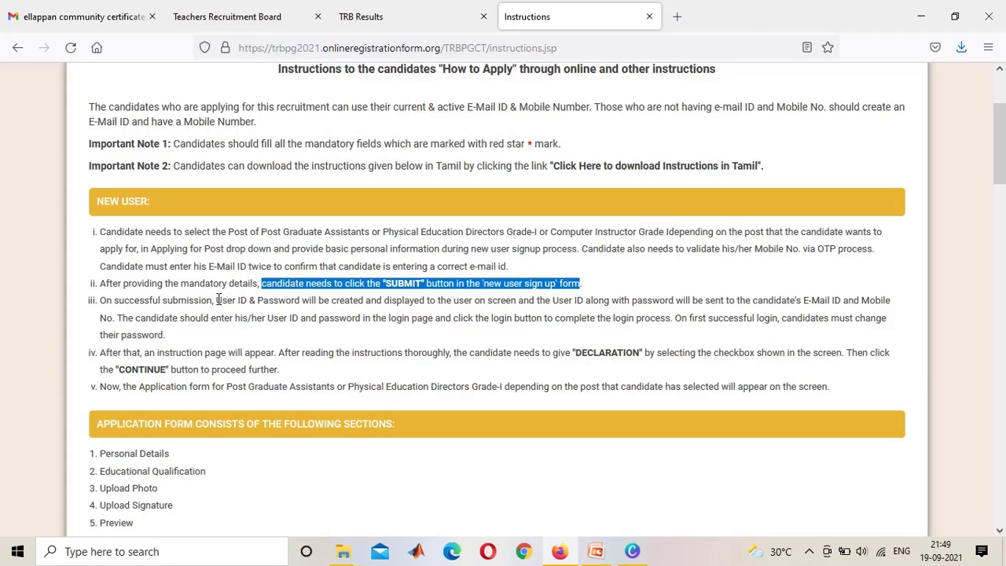
drag(216, 300, 302, 301)
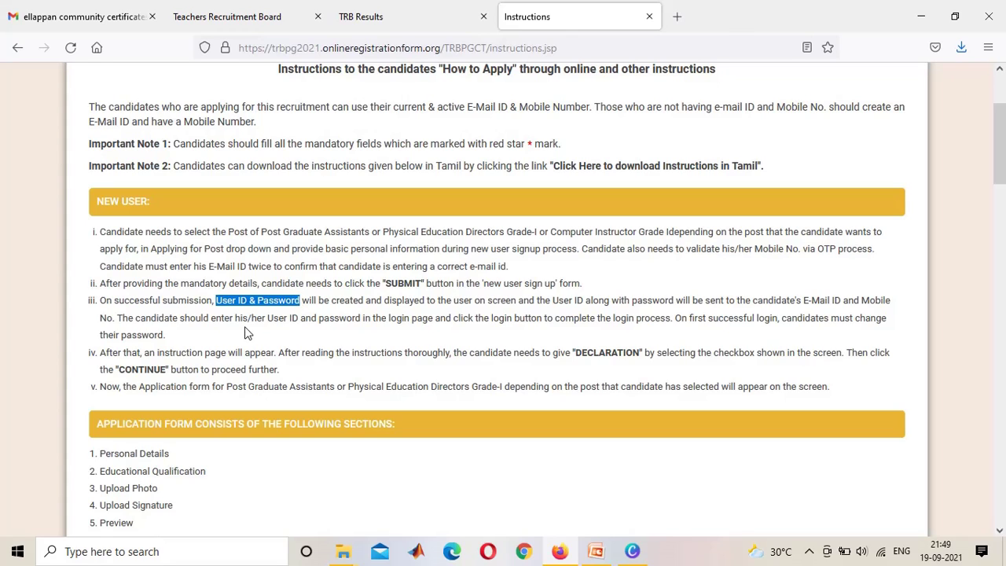
drag(235, 317, 487, 322)
click(487, 322)
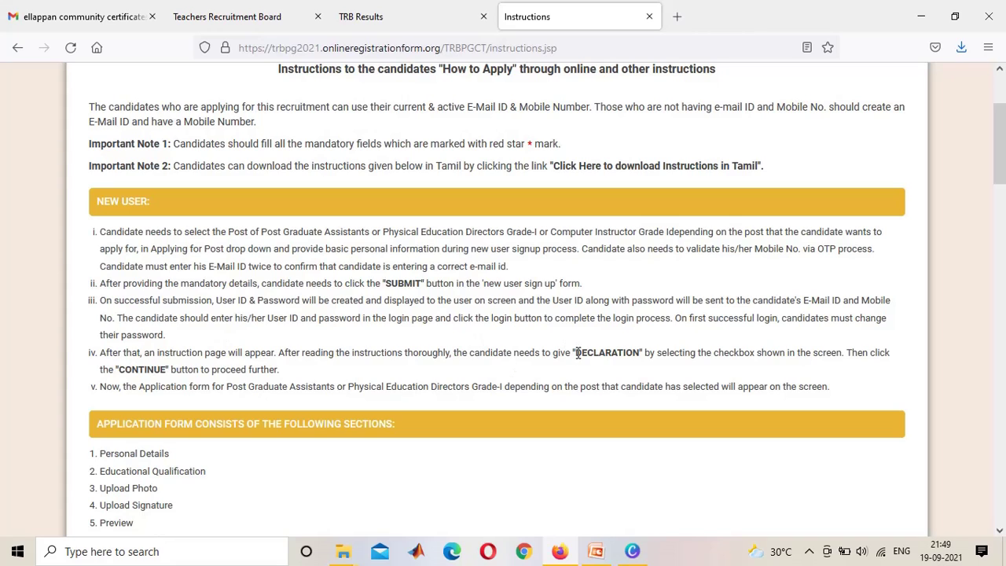
drag(573, 354, 621, 375)
click(613, 385)
drag(115, 370, 145, 370)
drag(694, 387, 823, 389)
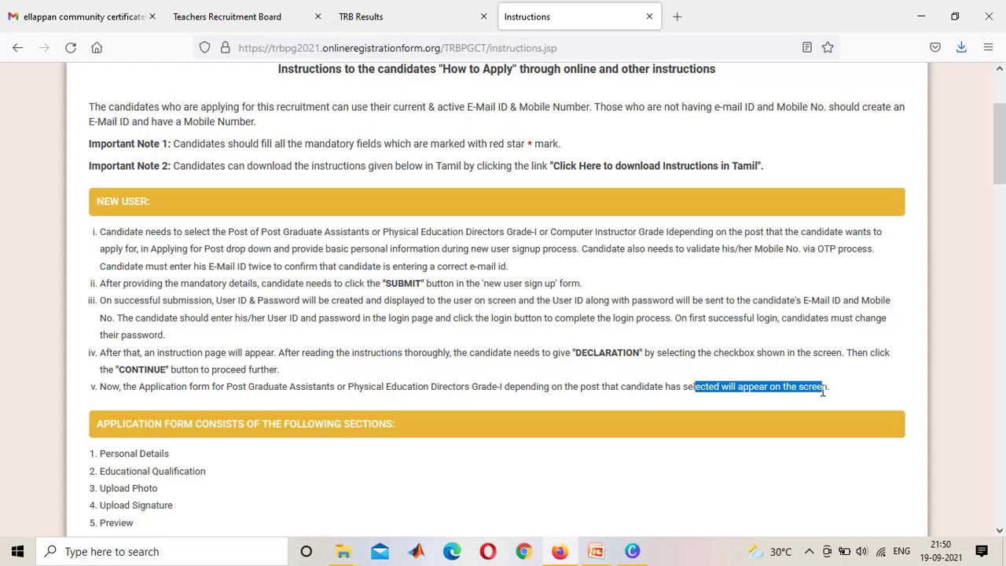
scroll(822, 390, down, 3)
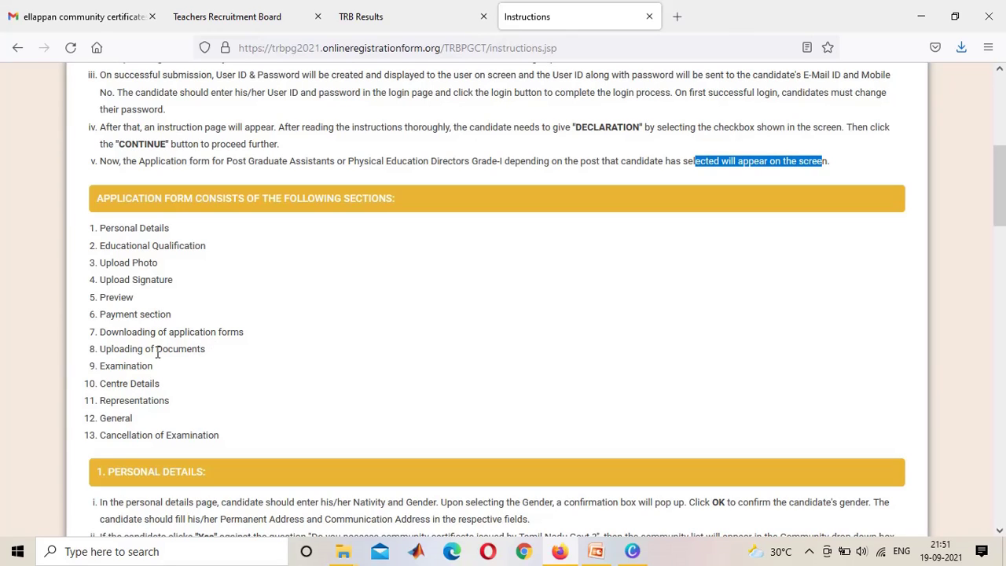
click(165, 346)
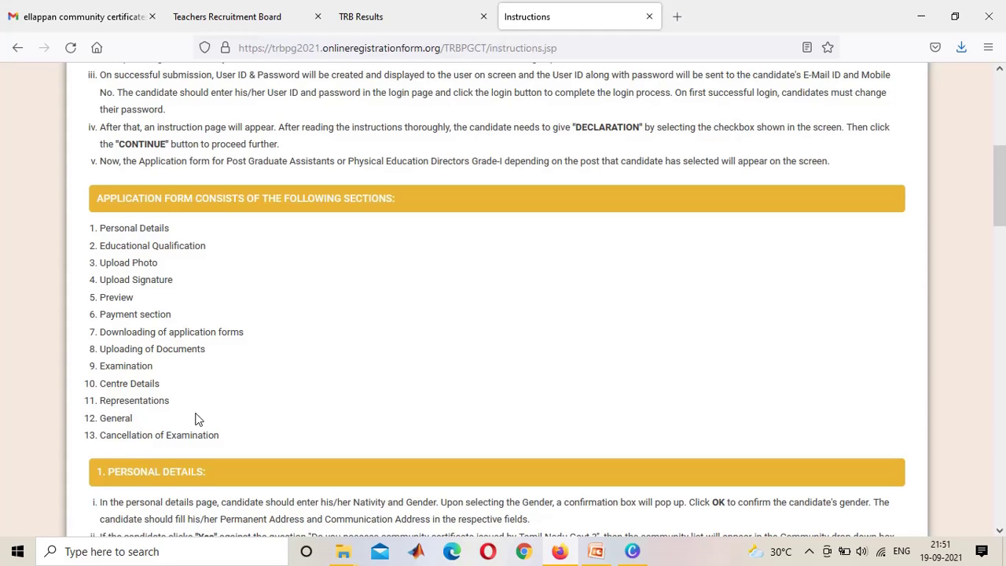
scroll(197, 417, down, 3)
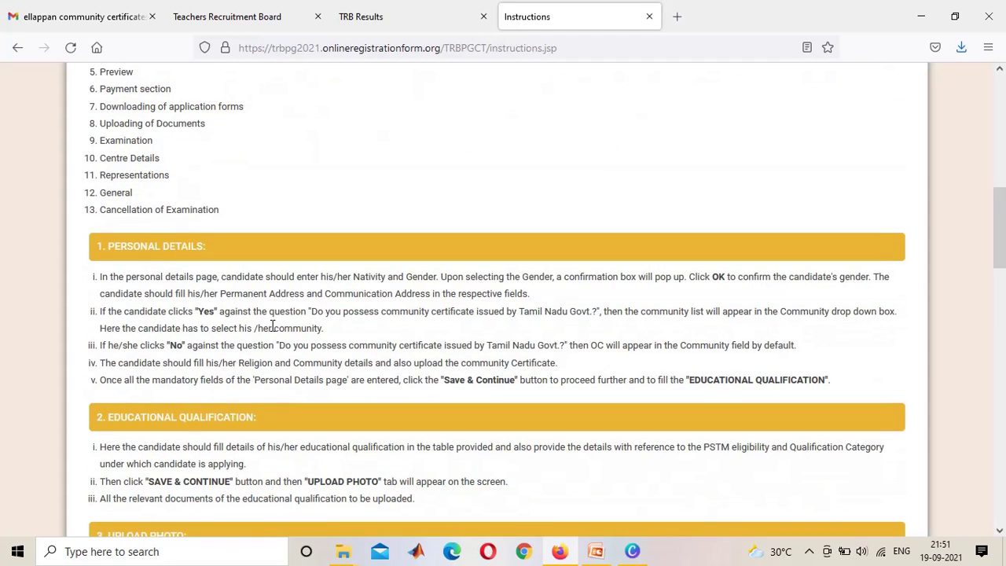
scroll(603, 349, down, 2)
scroll(603, 354, down, 2)
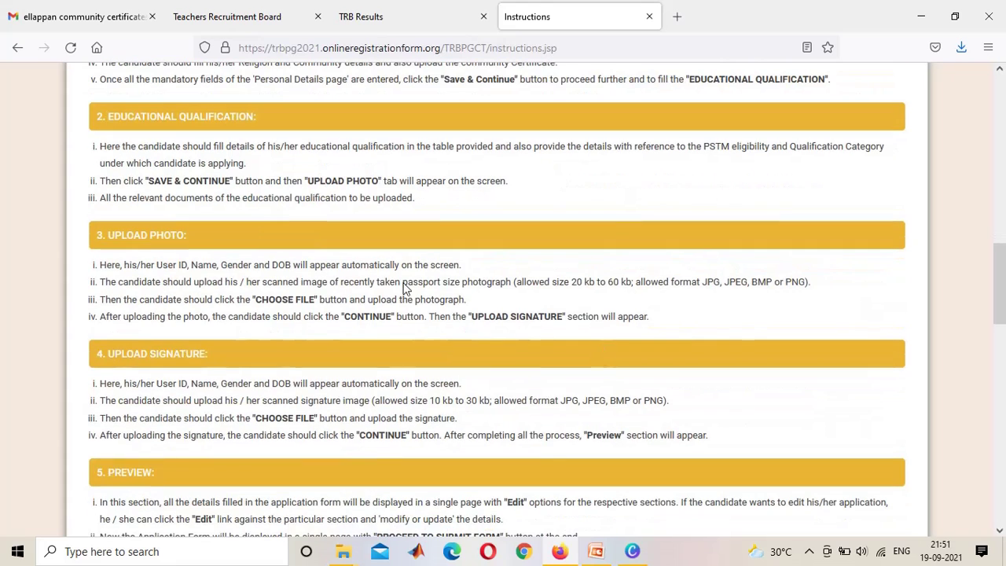
scroll(240, 283, down, 2)
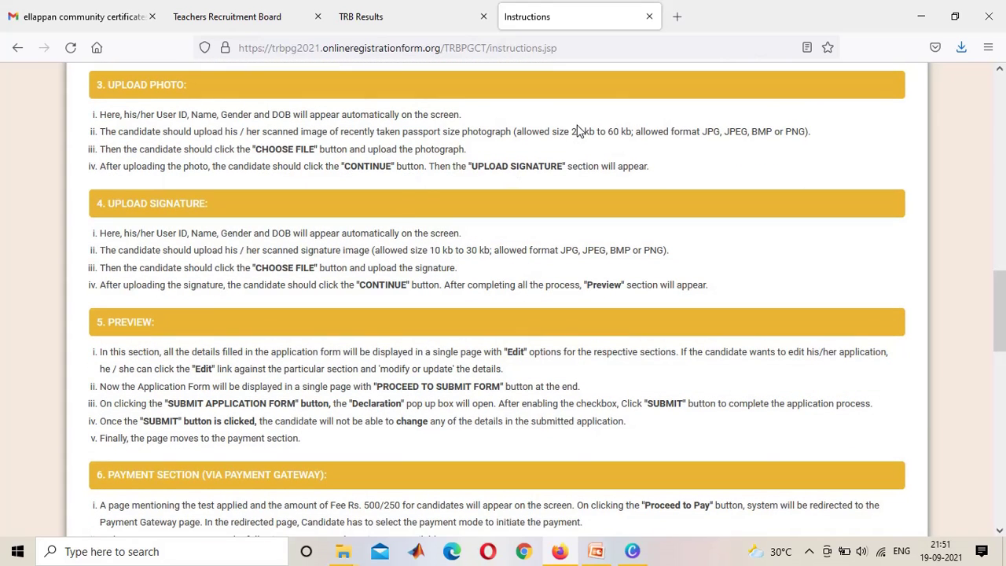
drag(576, 132, 635, 138)
click(634, 140)
drag(434, 250, 497, 252)
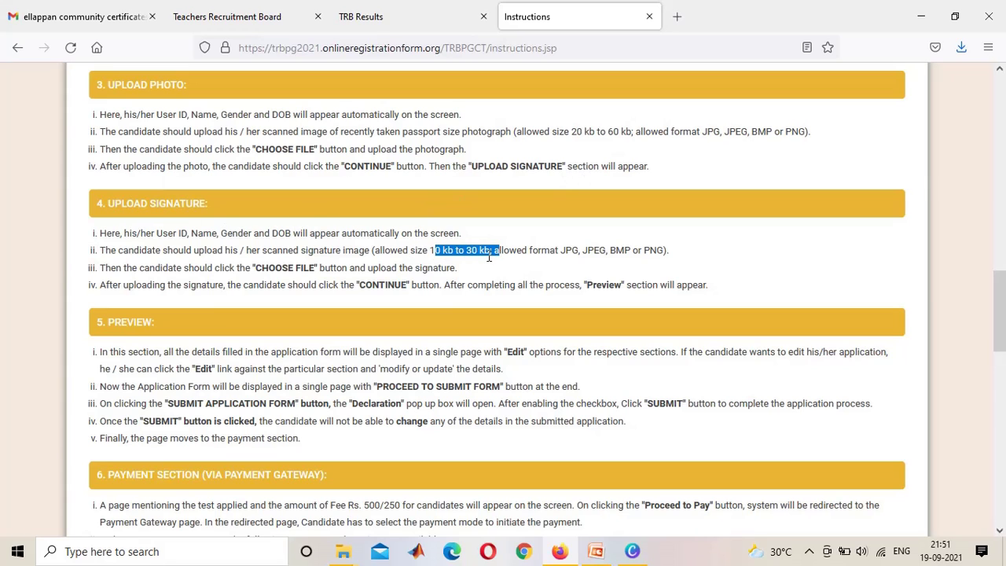
scroll(235, 271, down, 1)
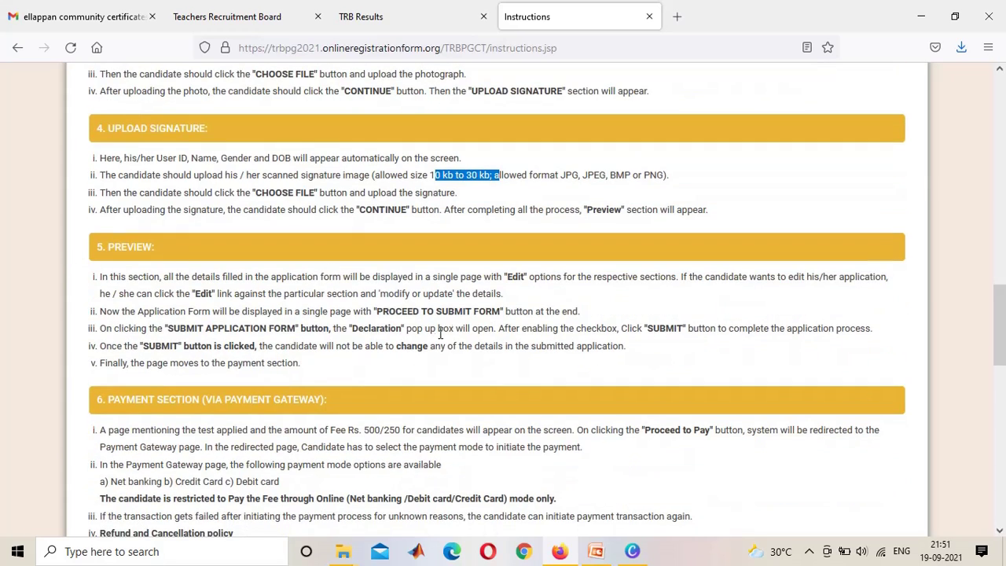
scroll(429, 378, down, 12)
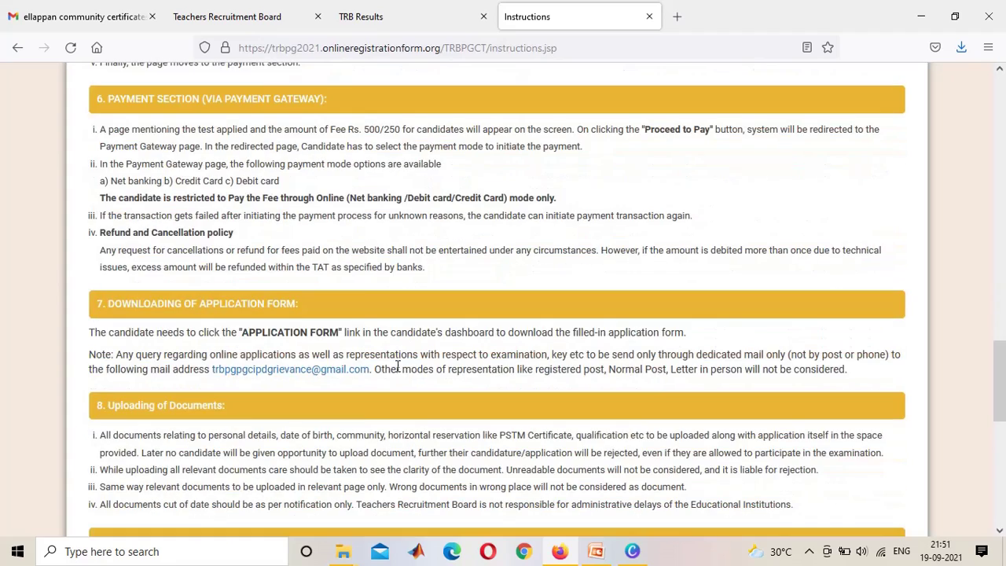
scroll(148, 247, down, 1)
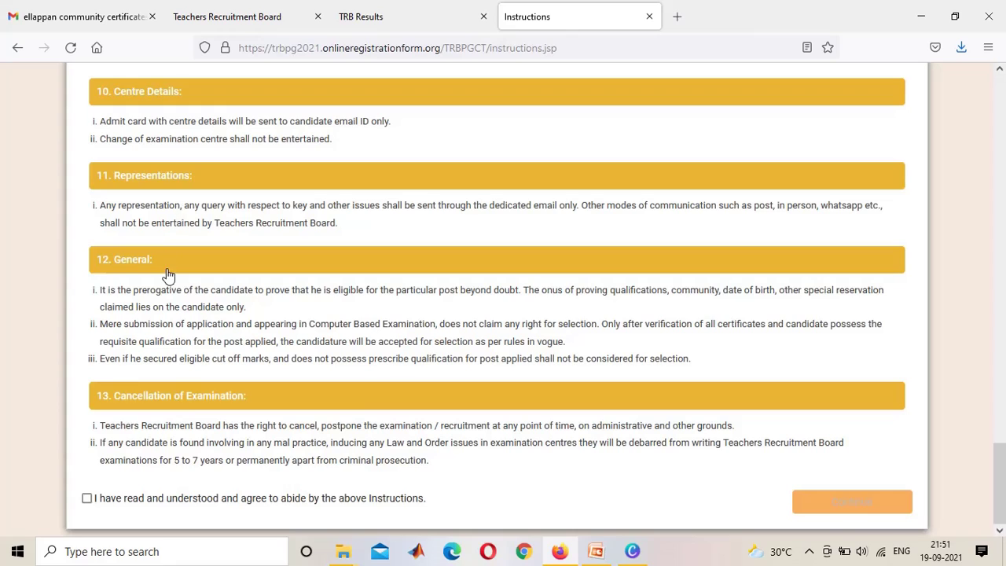
Step: Accept the instructions agreement and continue, then go back from the Browser not Supported warning
click(88, 498)
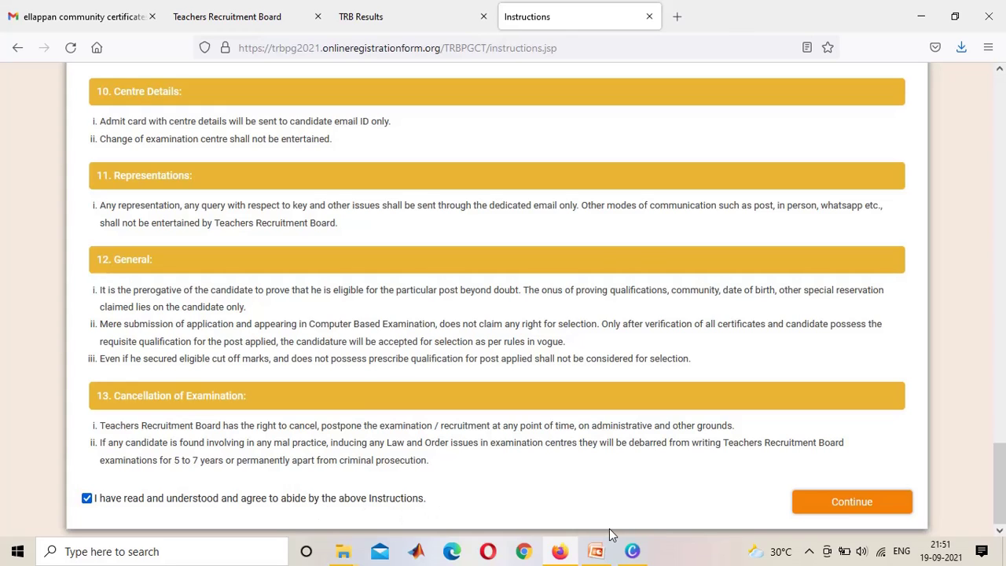
click(88, 499)
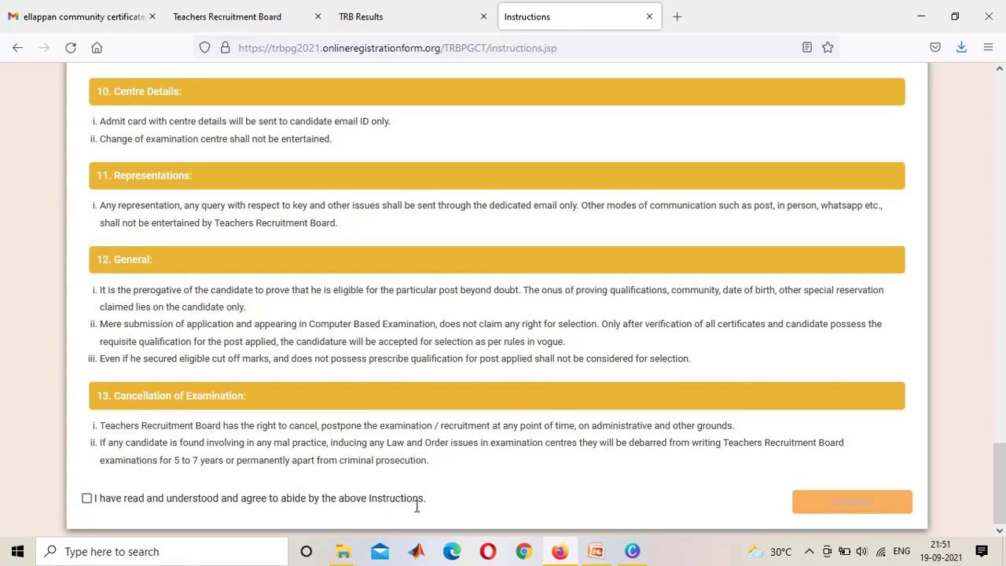
click(87, 499)
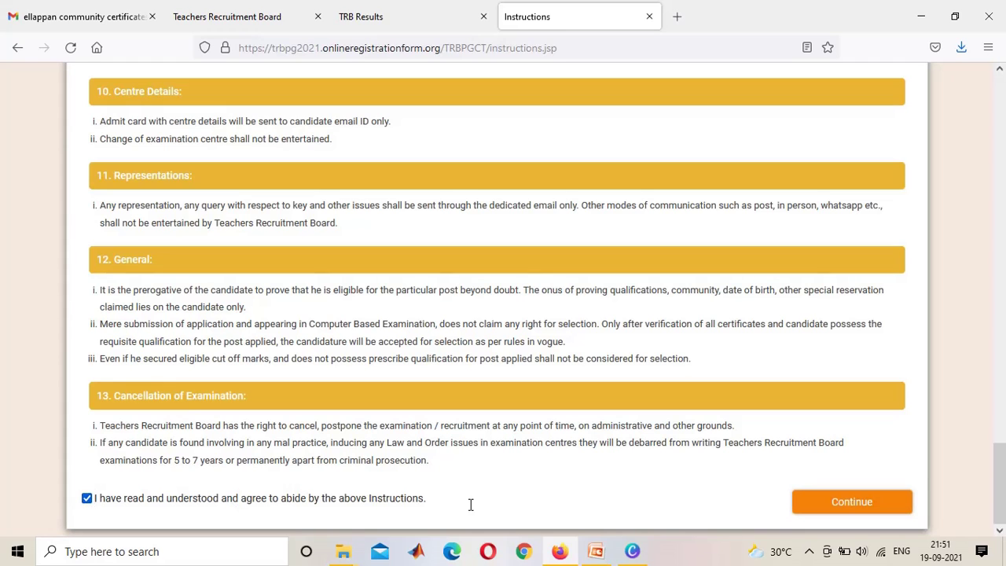
click(874, 511)
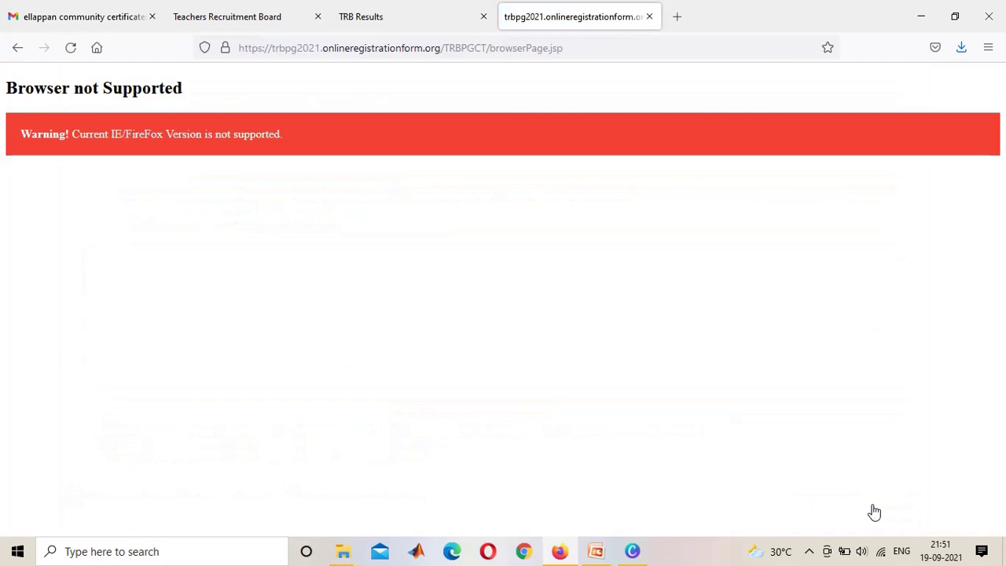
click(17, 47)
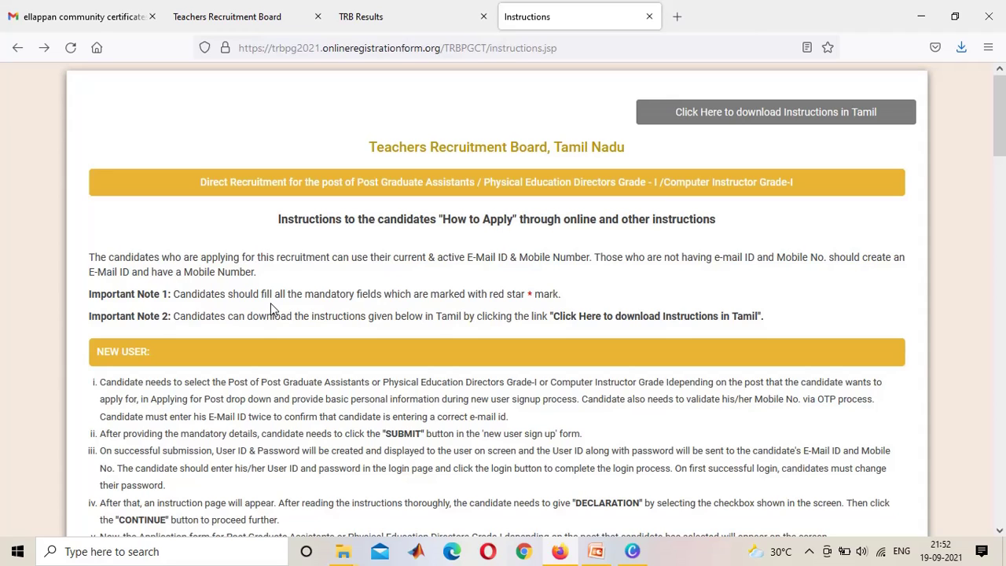
Step: Select the instructions page address and switch between the TRB Results and Instructions tabs
click(569, 50)
click(385, 26)
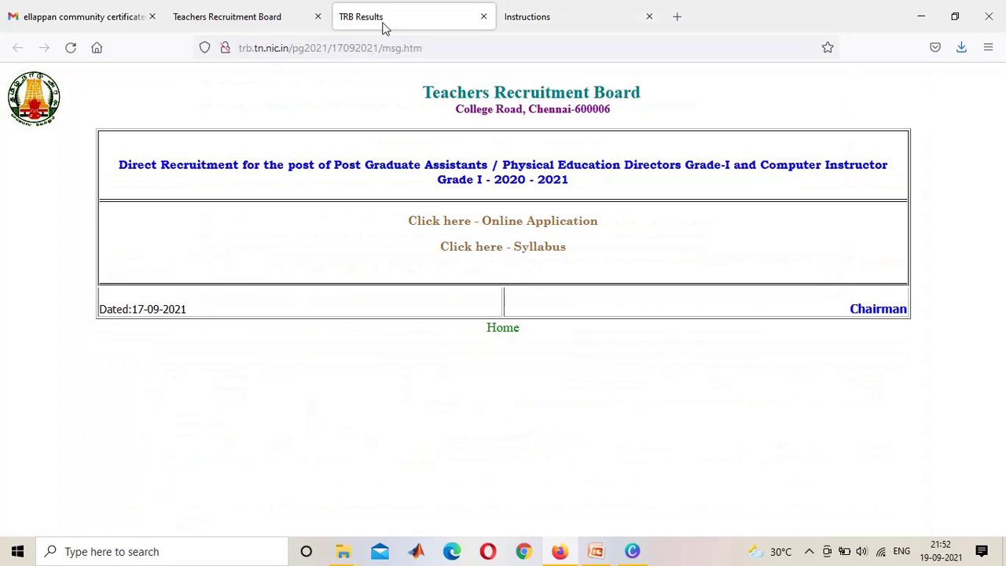
click(509, 21)
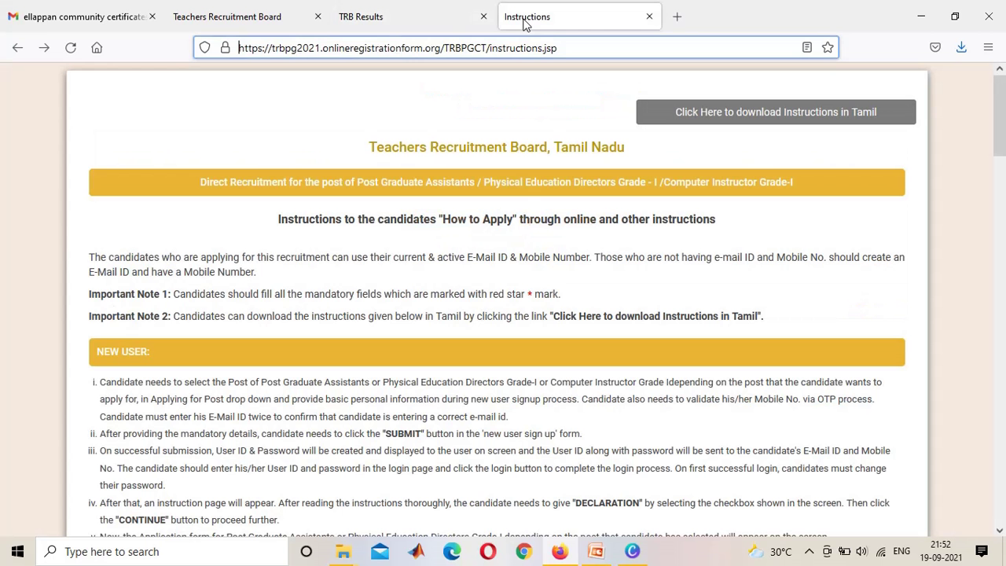
Step: Select the TRB Results page address for copying and restore Firefox after minimising windows
click(421, 18)
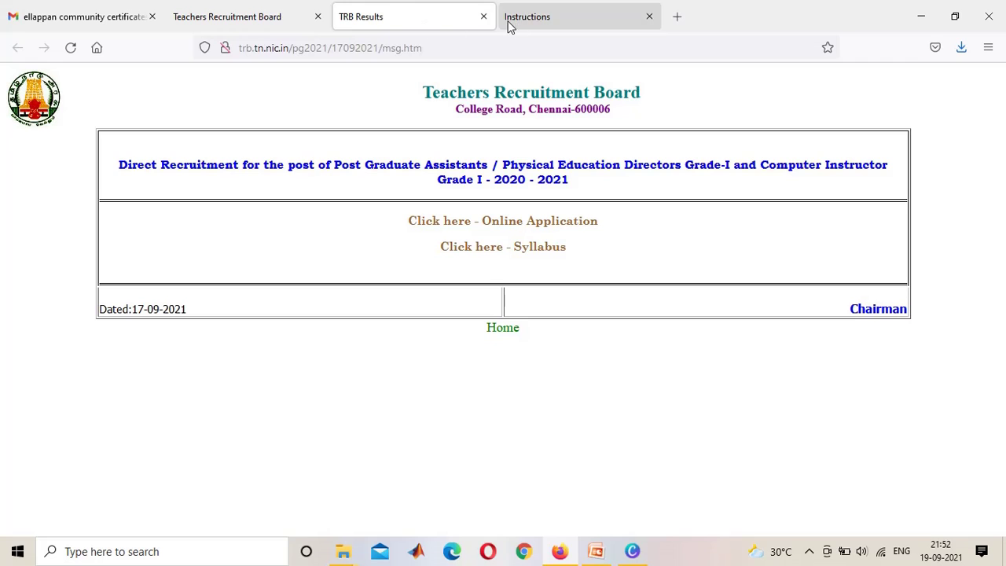
click(413, 49)
key(ctrl+c)
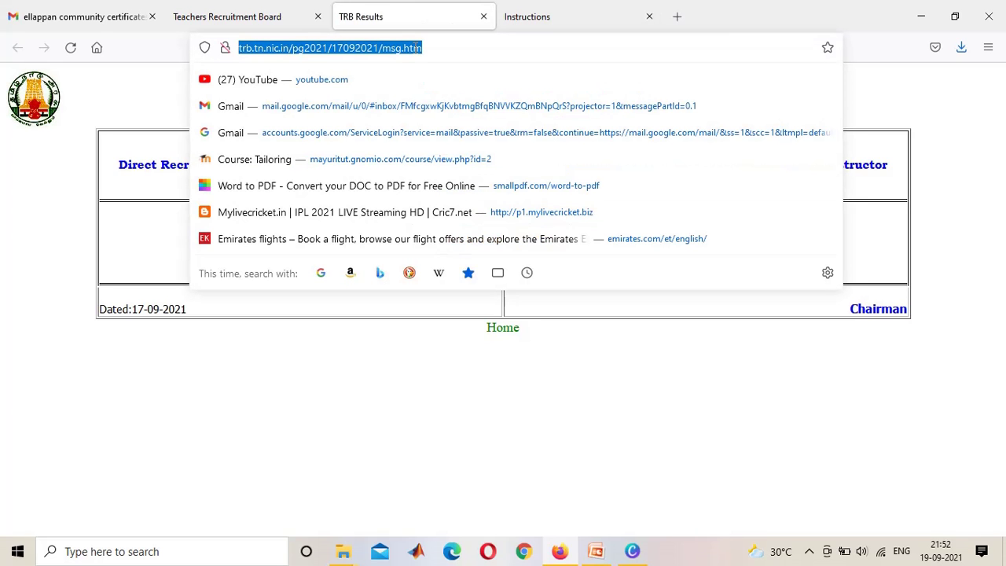
click(525, 552)
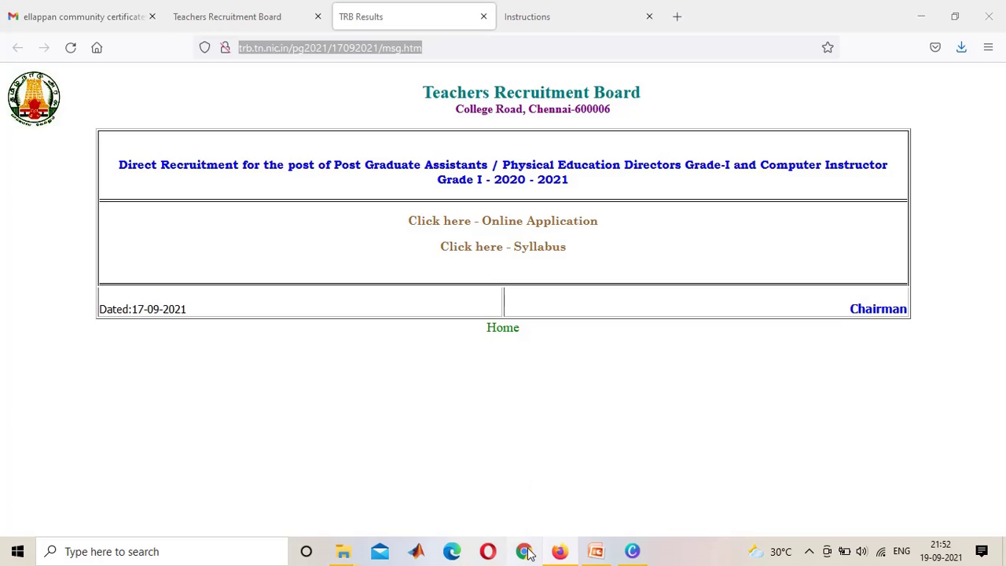
click(918, 11)
click(920, 9)
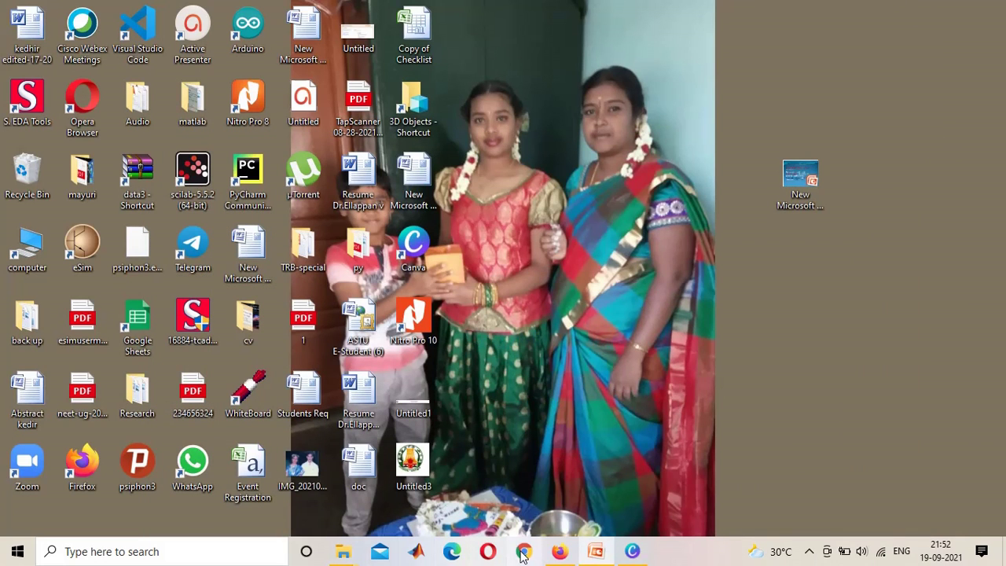
click(560, 552)
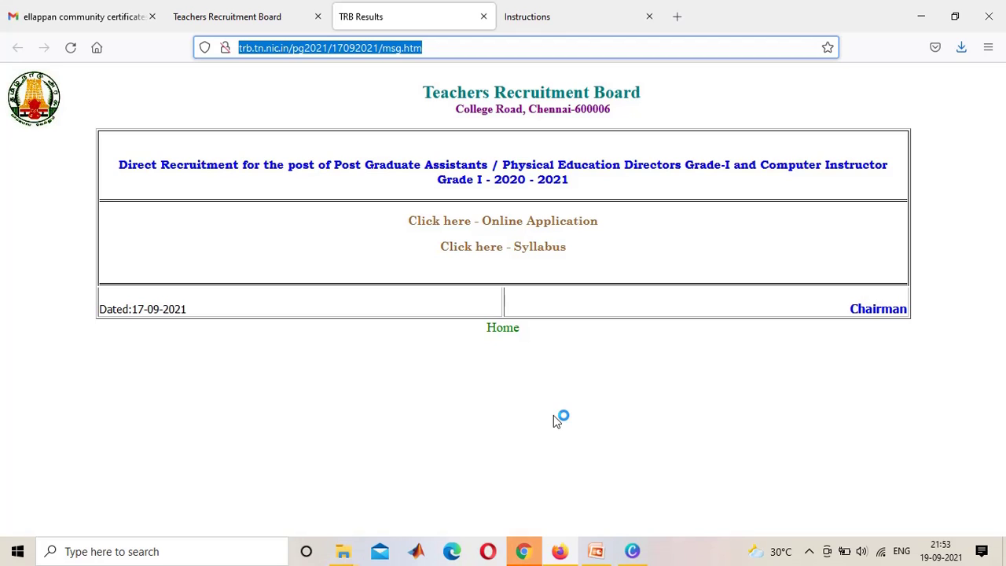
Step: Bring up a Google Chrome window and maximise it
click(523, 551)
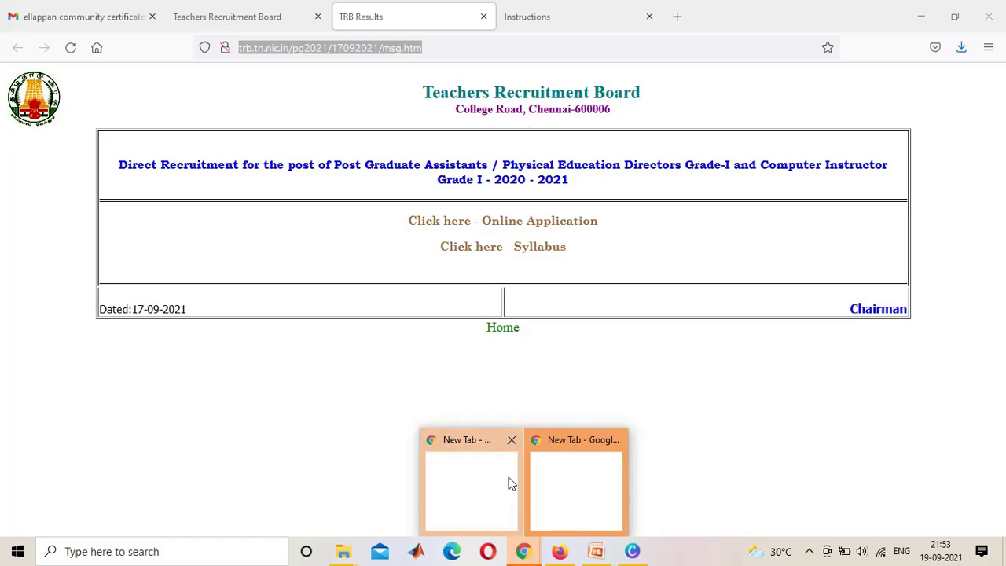
click(503, 477)
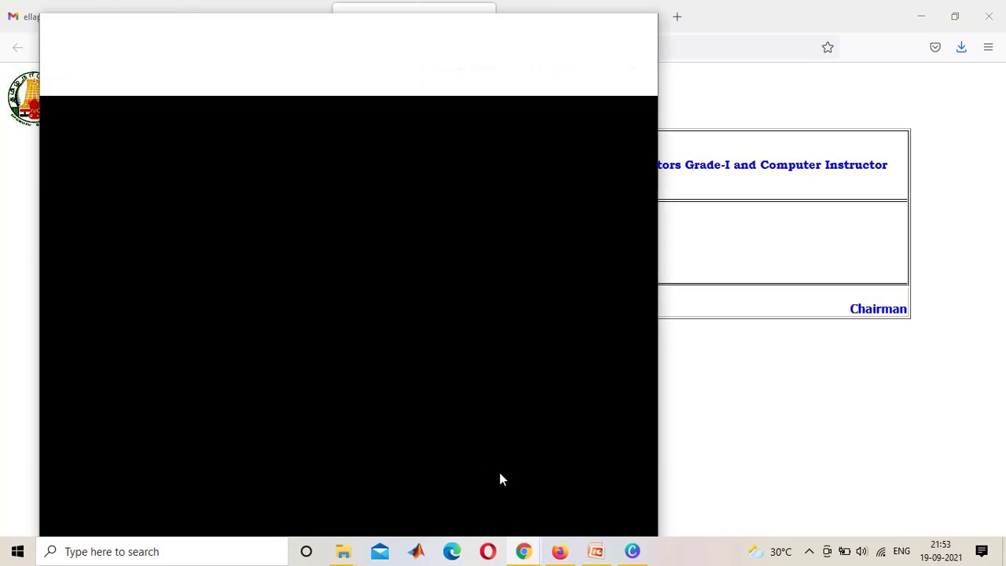
click(702, 378)
mouse_move(525, 558)
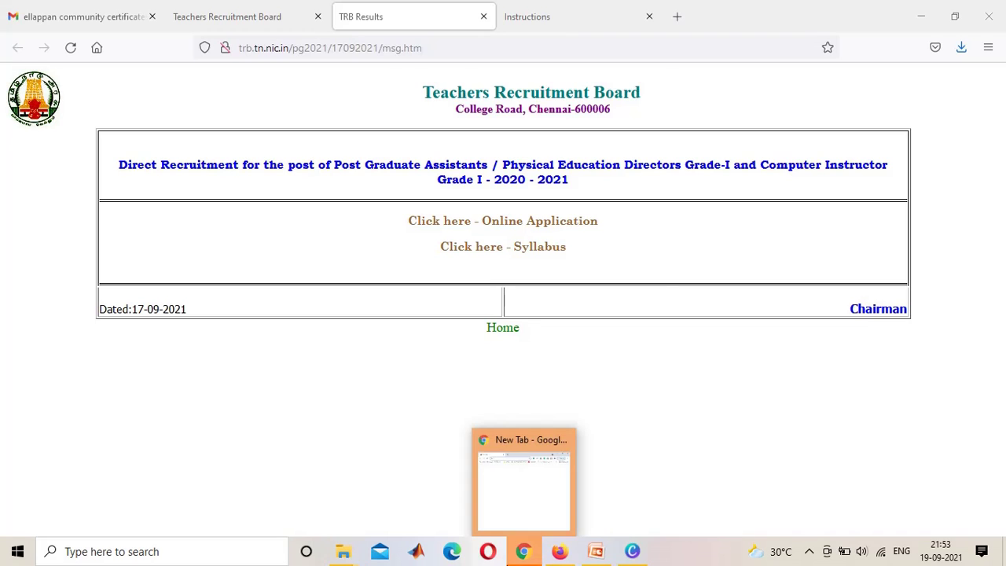
click(533, 556)
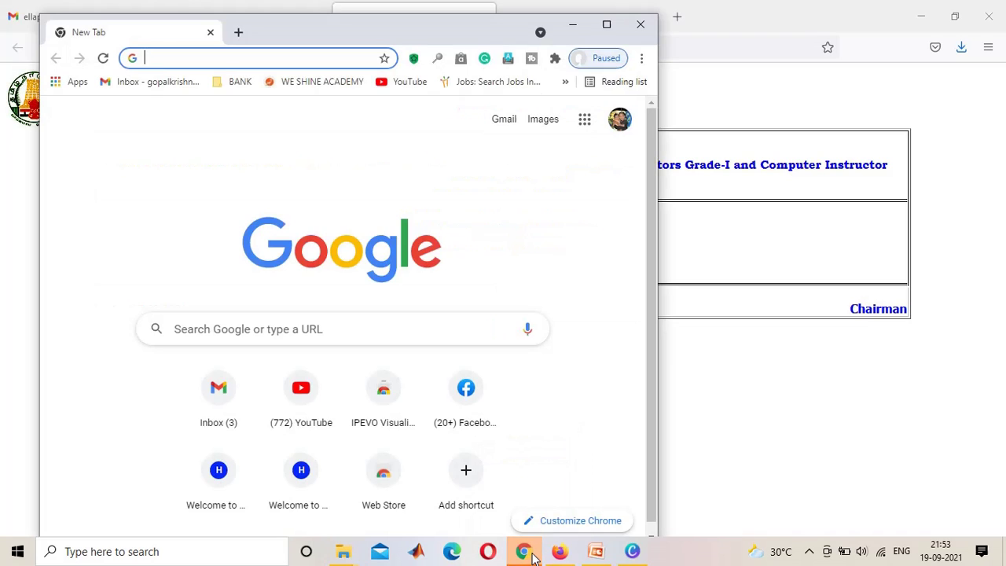
click(604, 22)
Step: Paste the copied TRB Results address into Chrome and load it
click(222, 38)
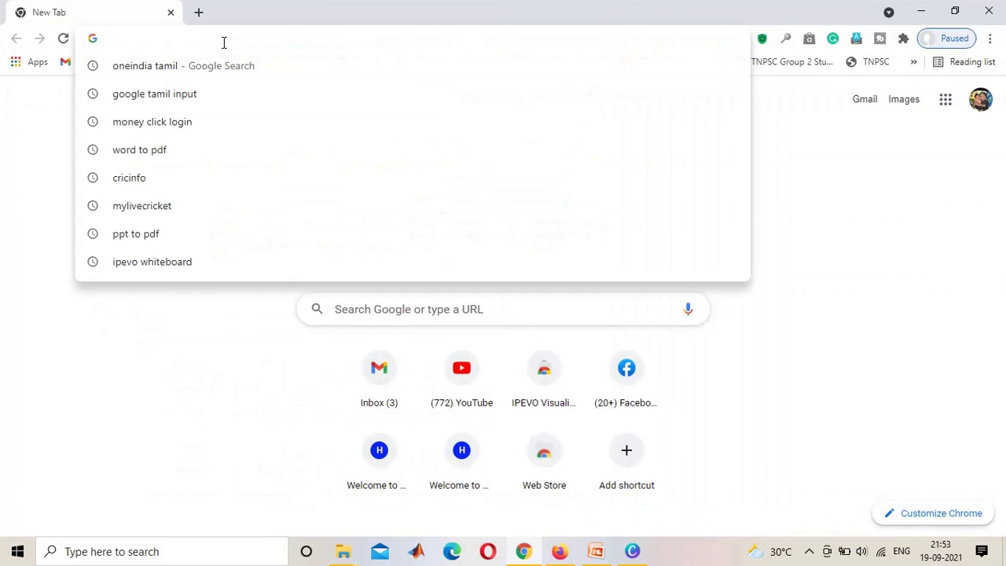
key(ctrl+v)
key(Return)
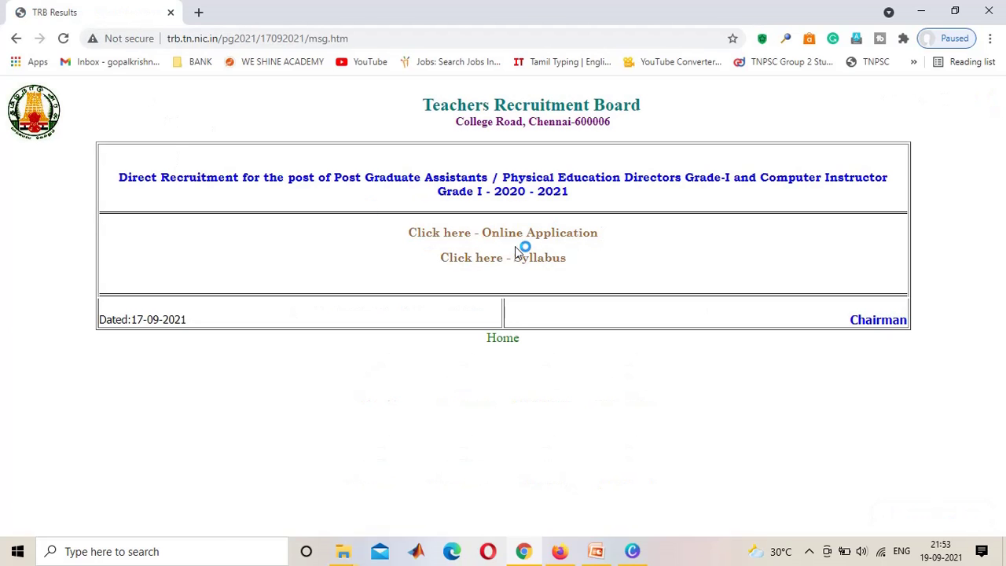
Step: Open the Online Application instructions page in Chrome and tick the agreement at the bottom
click(520, 232)
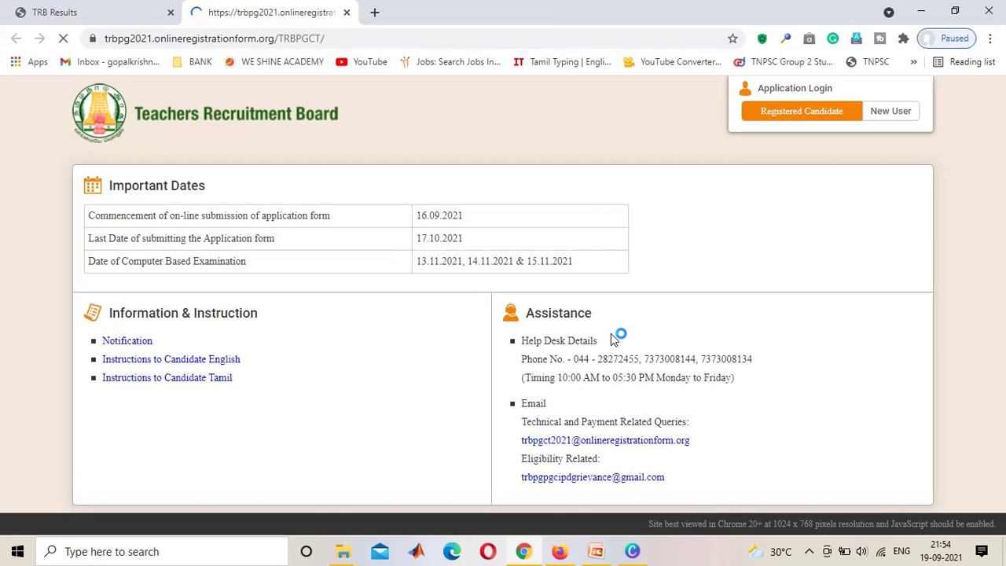
click(888, 124)
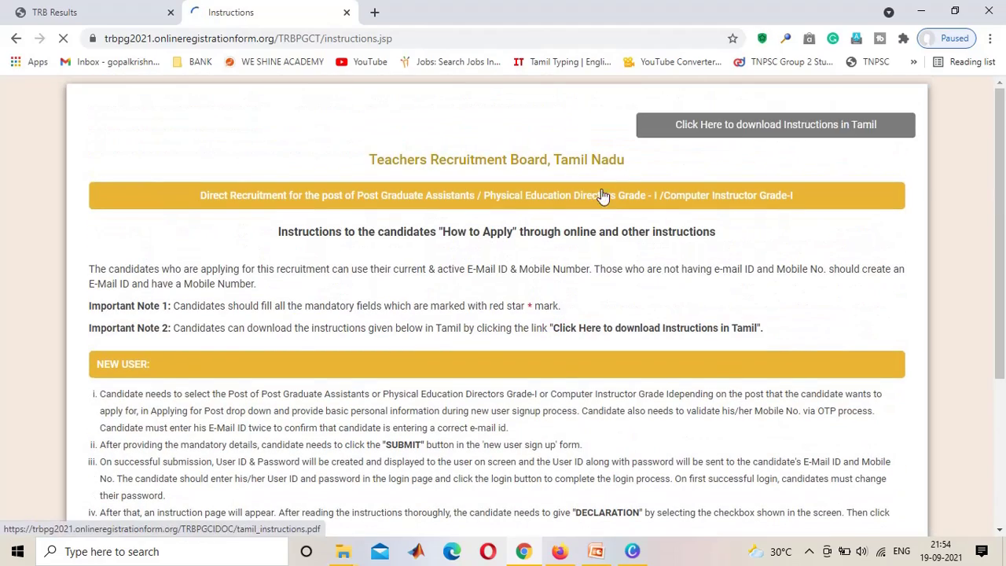
scroll(602, 197, down, 3)
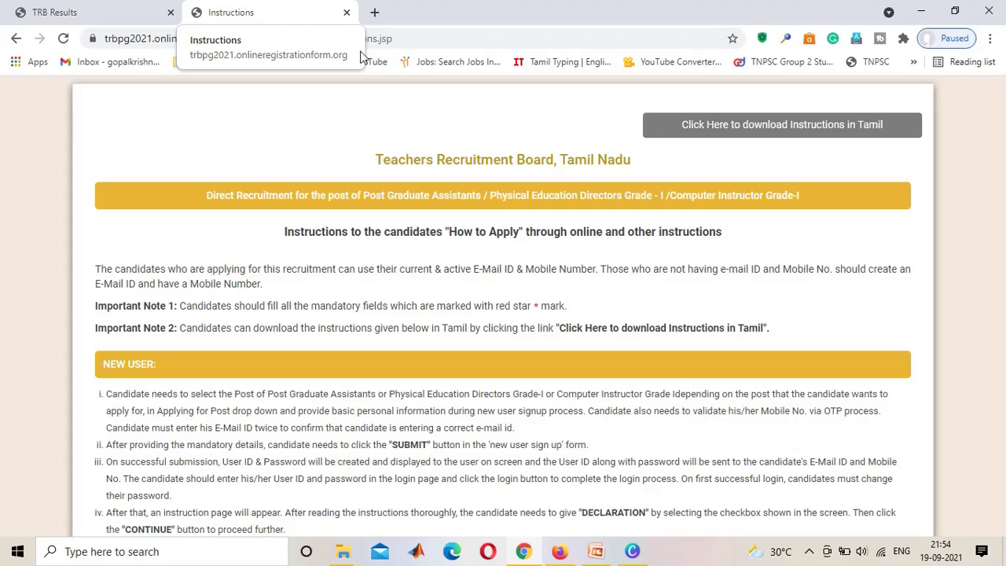
scroll(838, 335, down, 5)
scroll(838, 335, down, 20)
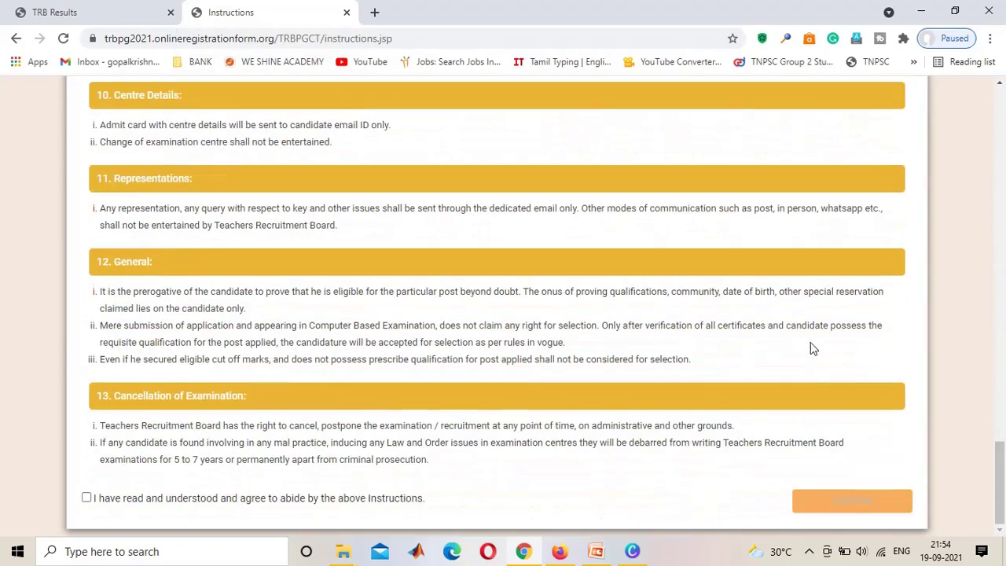
click(86, 499)
Step: Continue to the registration form and choose Post Graduate Assistants as post and Tamil as subject
click(831, 500)
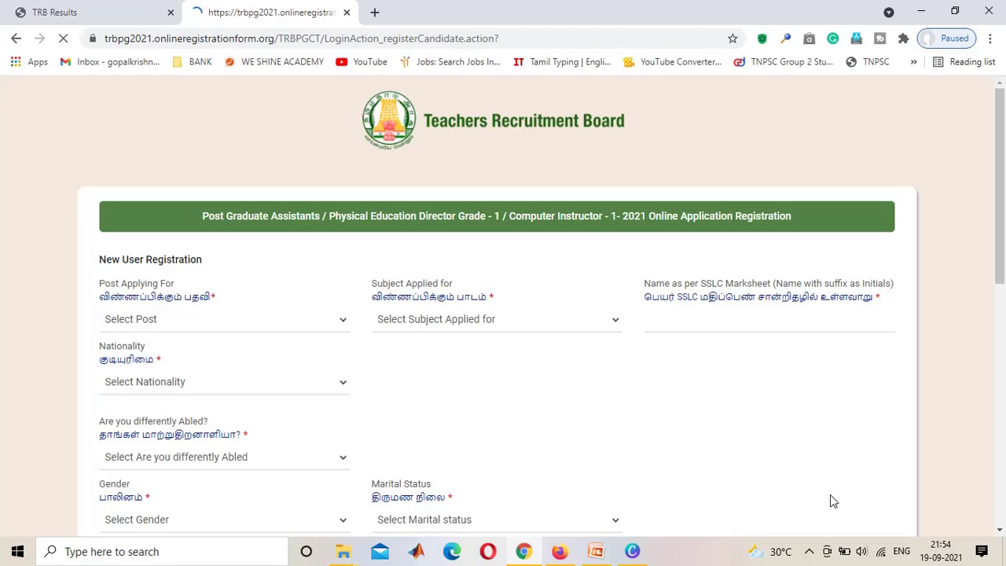
scroll(676, 456, down, 2)
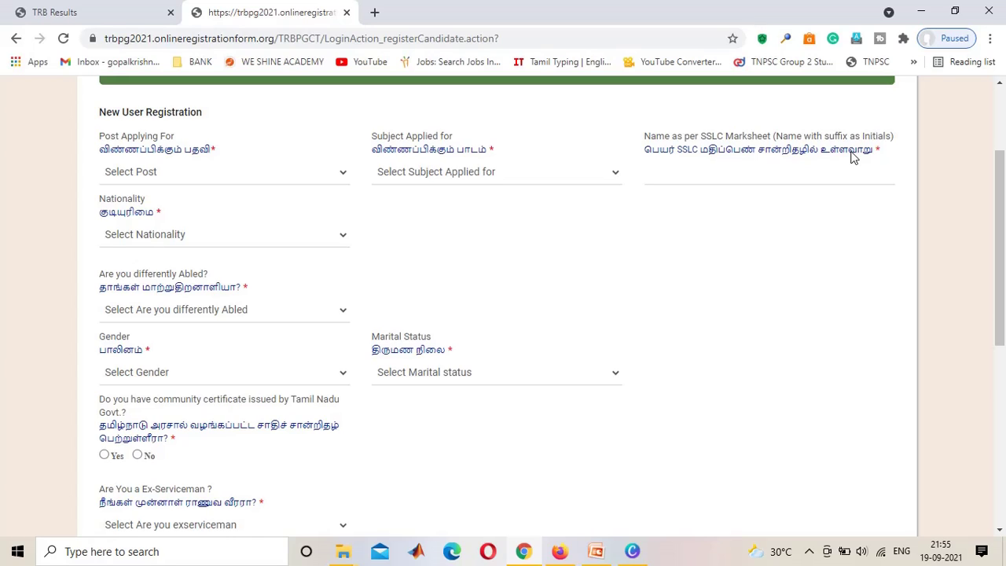
click(345, 172)
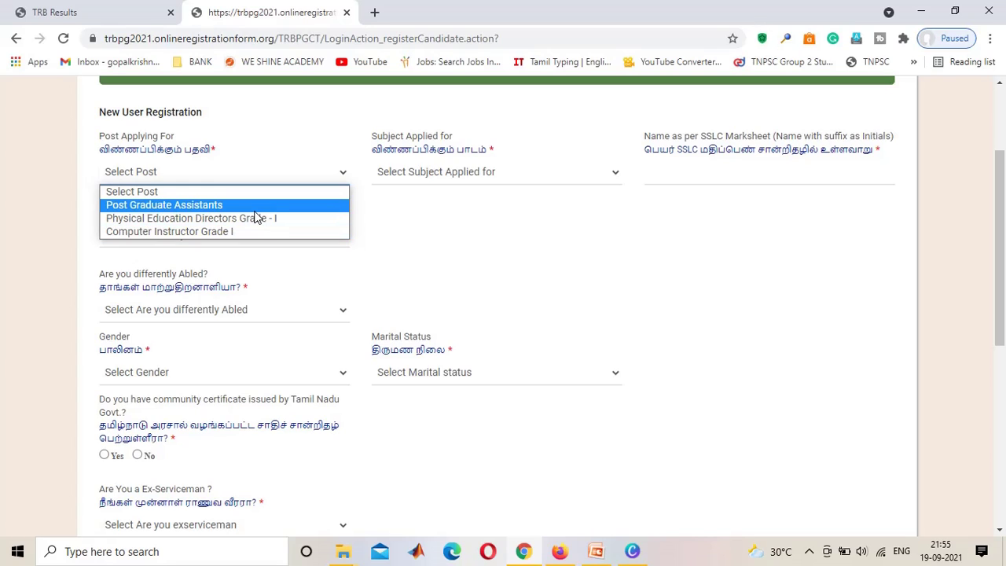
click(235, 205)
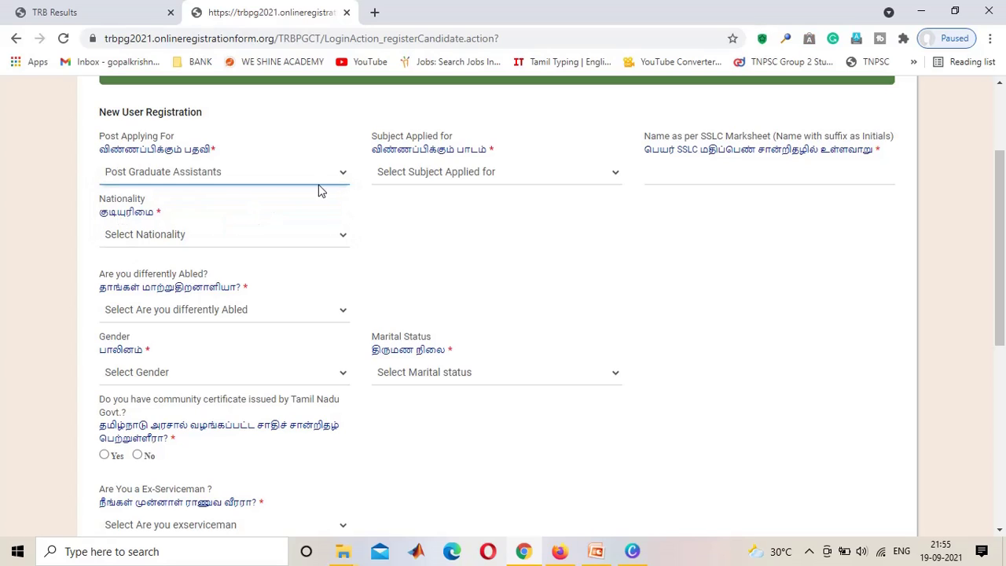
click(619, 180)
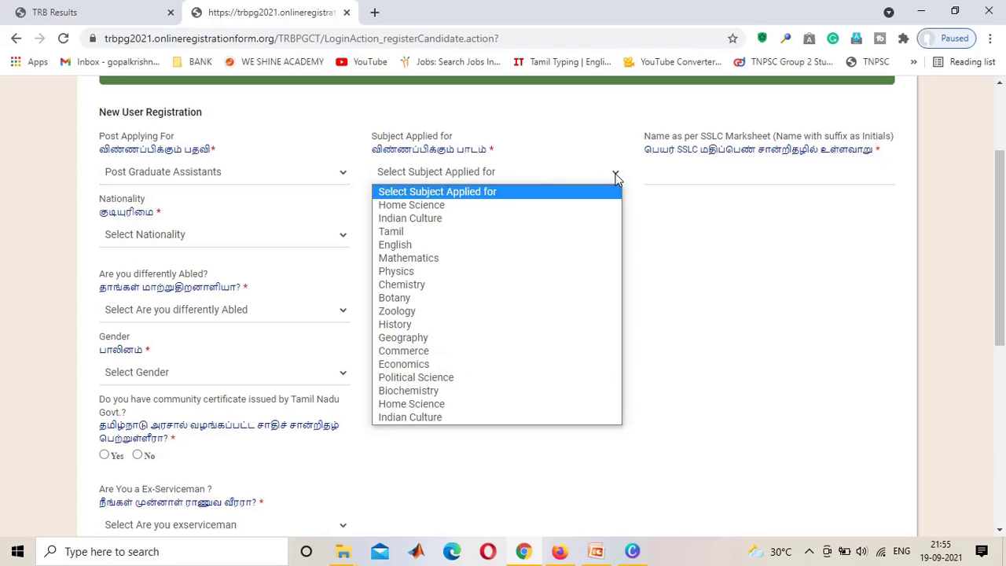
click(409, 235)
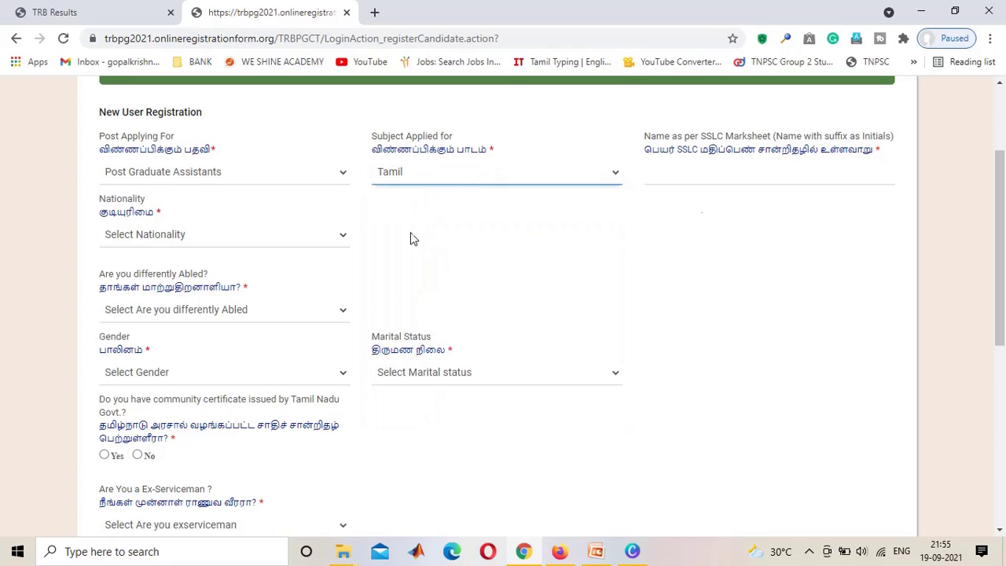
click(701, 176)
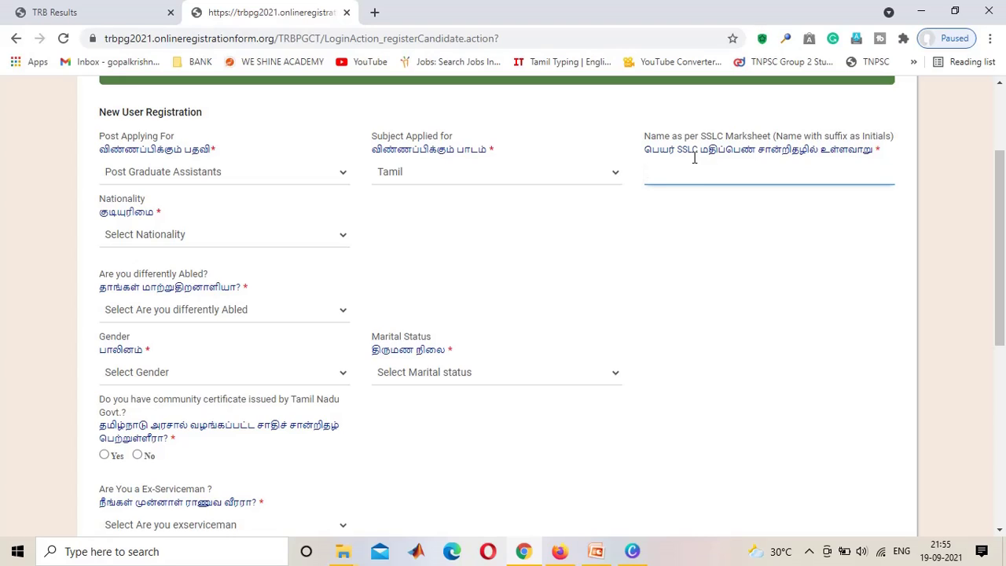
Step: Enter the candidate's name with initial in the Name as per SSLC Marksheet field, correcting typos
text(ell)
scroll(716, 238, up, 3)
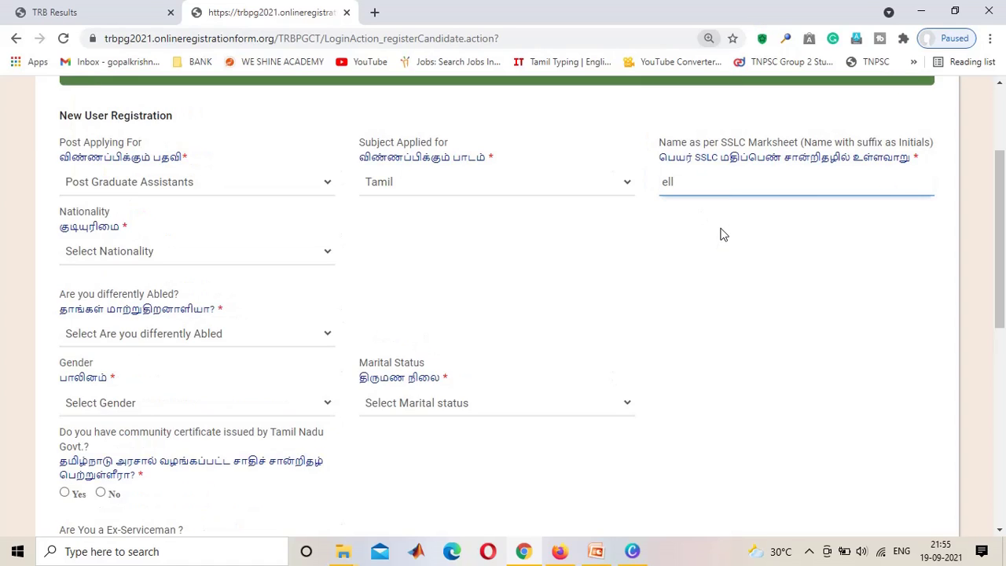
scroll(722, 234, up, 2)
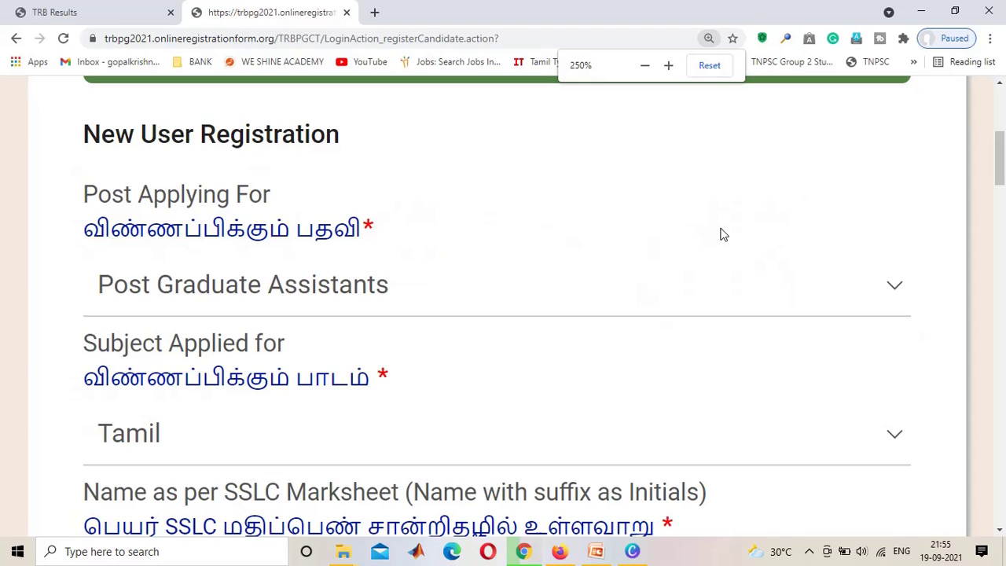
scroll(722, 235, up, 3)
scroll(724, 234, down, 2)
scroll(724, 234, down, 4)
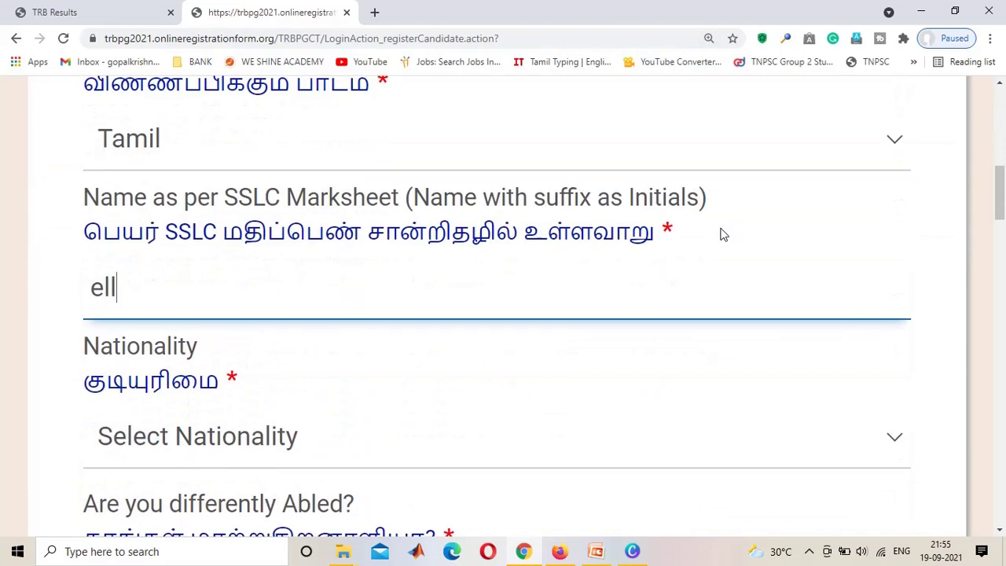
text(app)
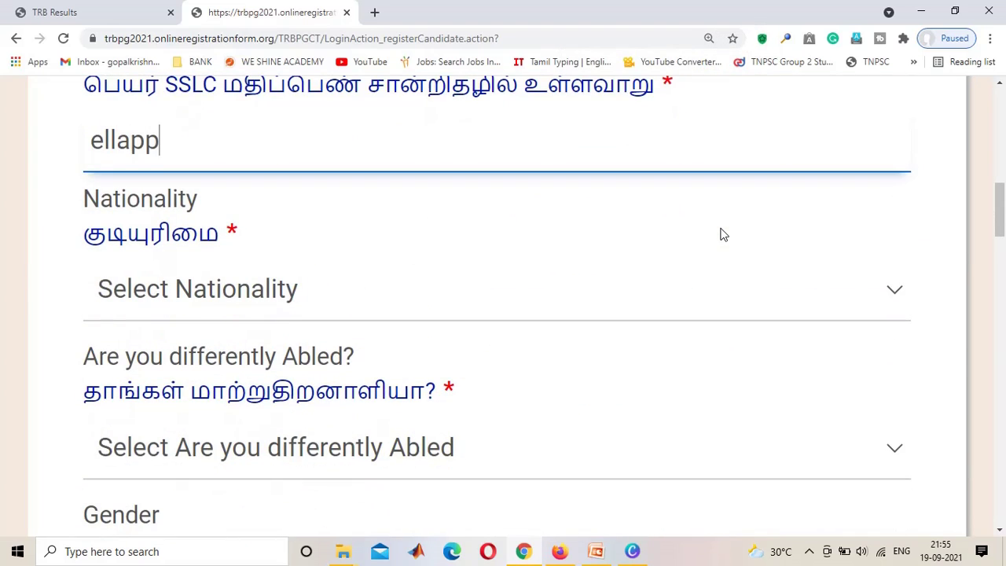
text(anv)
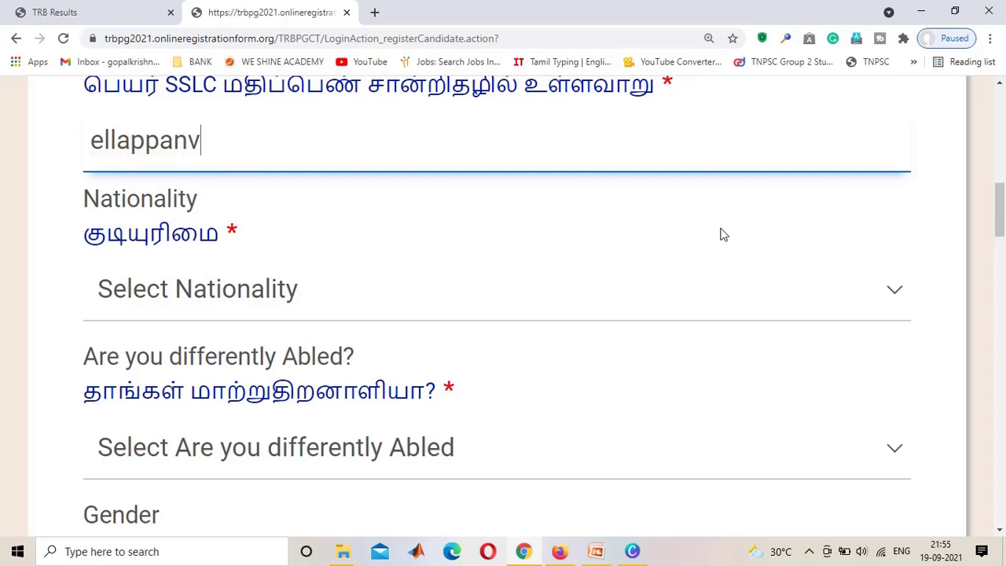
key(BackSpace)
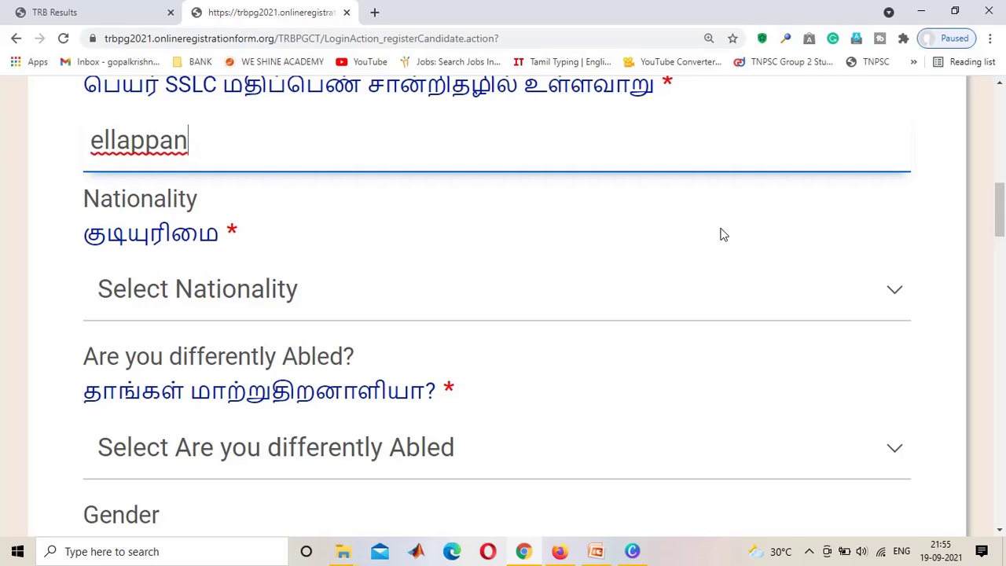
text(v)
key(BackSpace)
text(v)
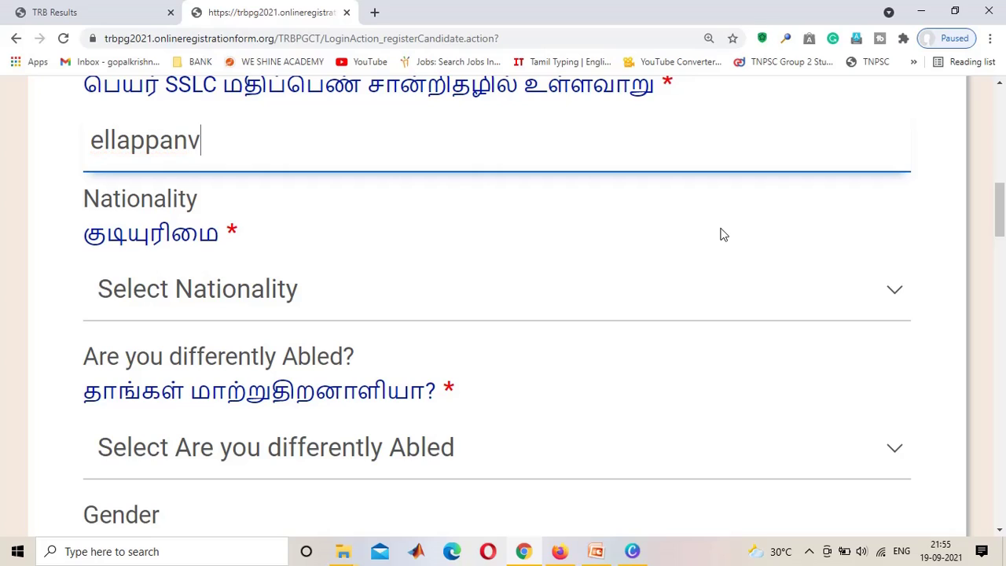
key(BackSpace)
text(v)
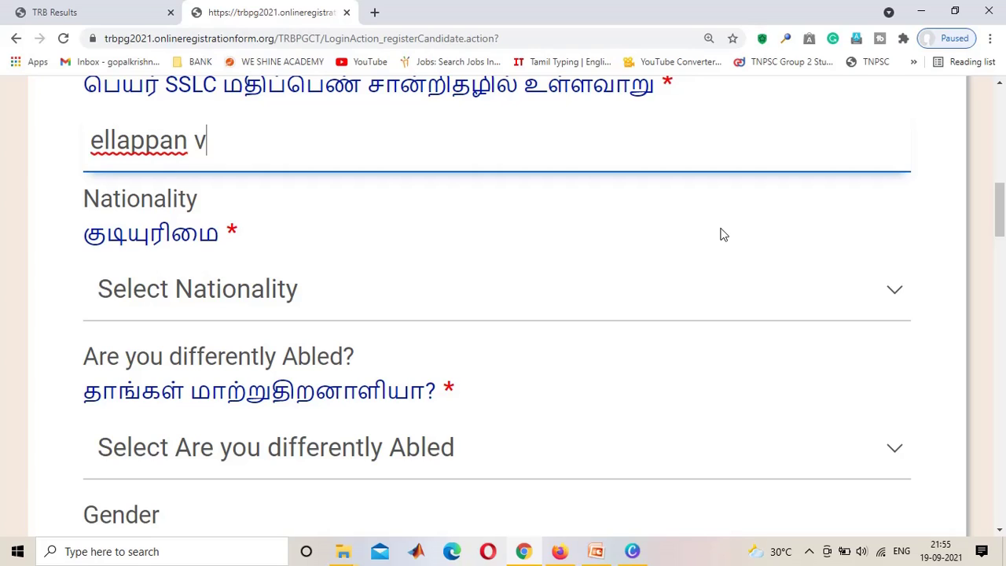
scroll(716, 231, down, 1)
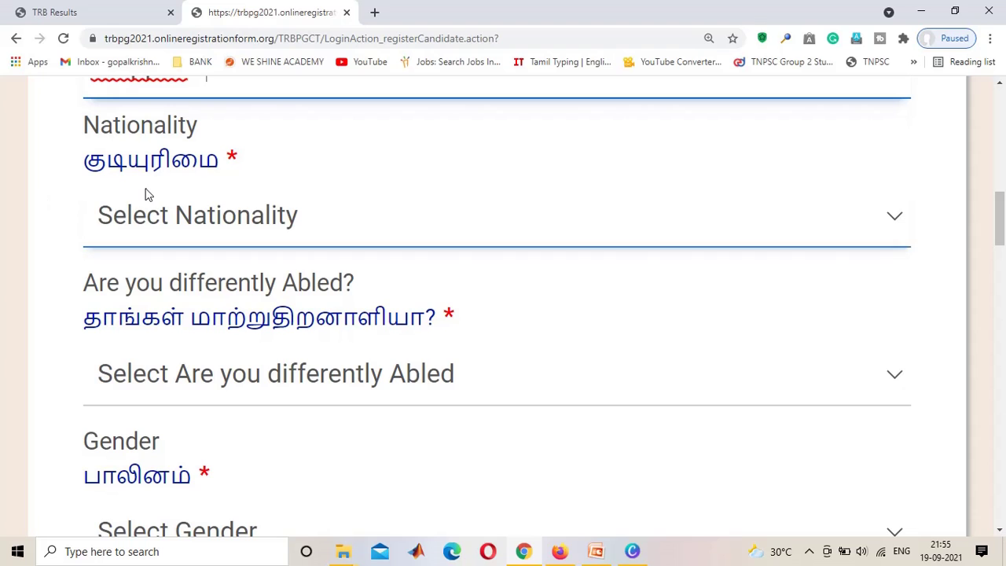
Step: Set Nationality to Indian and answer No to Are you differently Abled
click(904, 223)
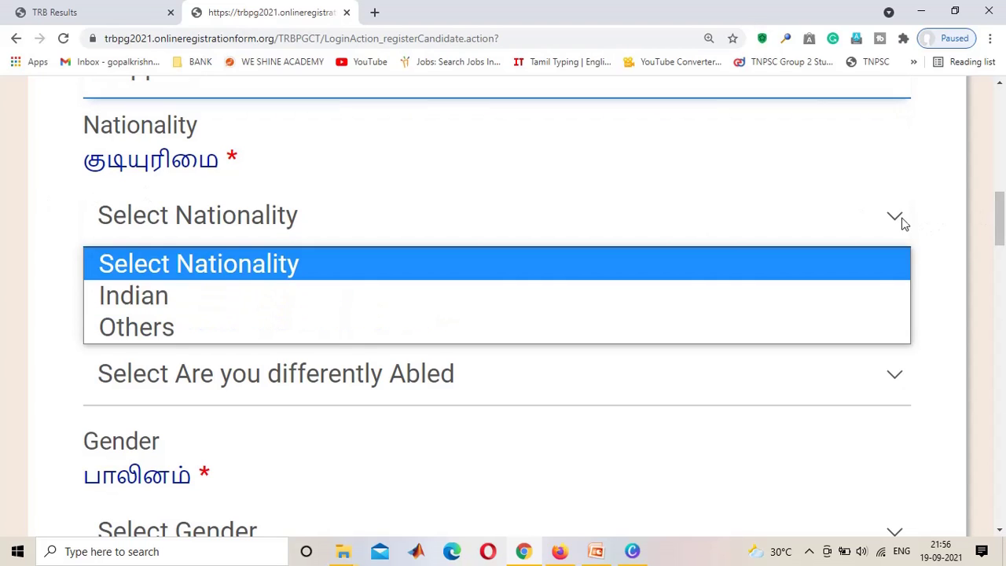
click(120, 298)
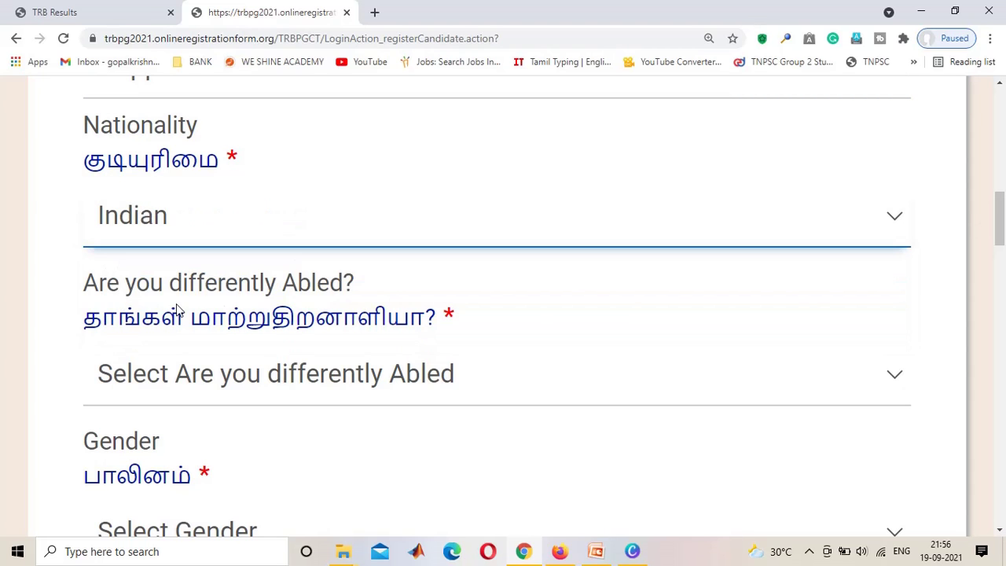
scroll(220, 290, down, 2)
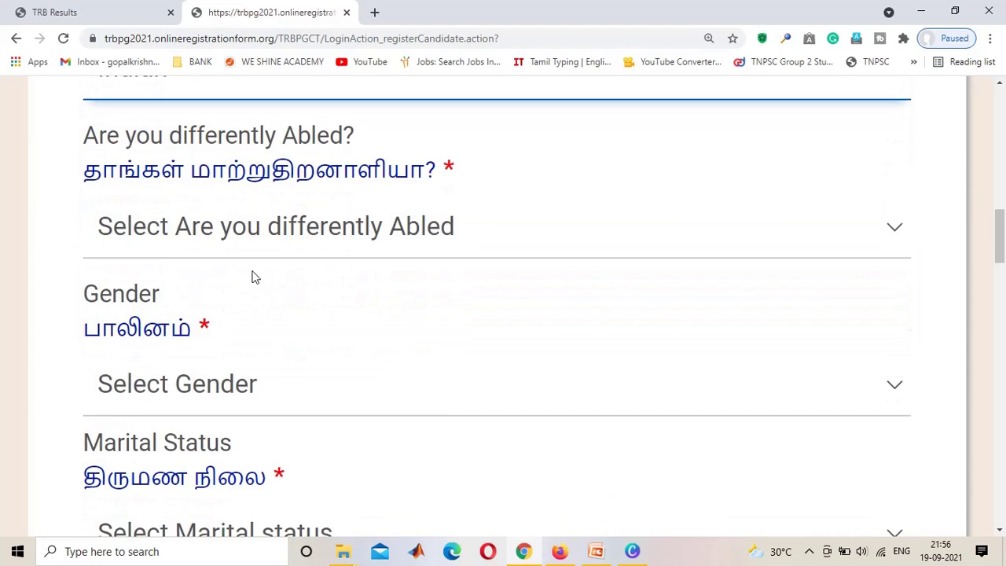
click(887, 233)
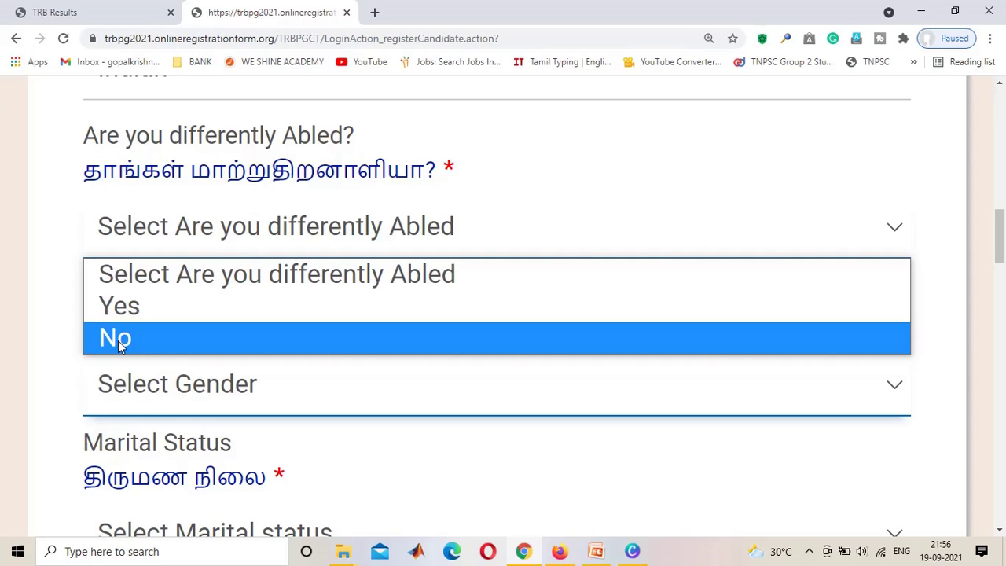
click(120, 340)
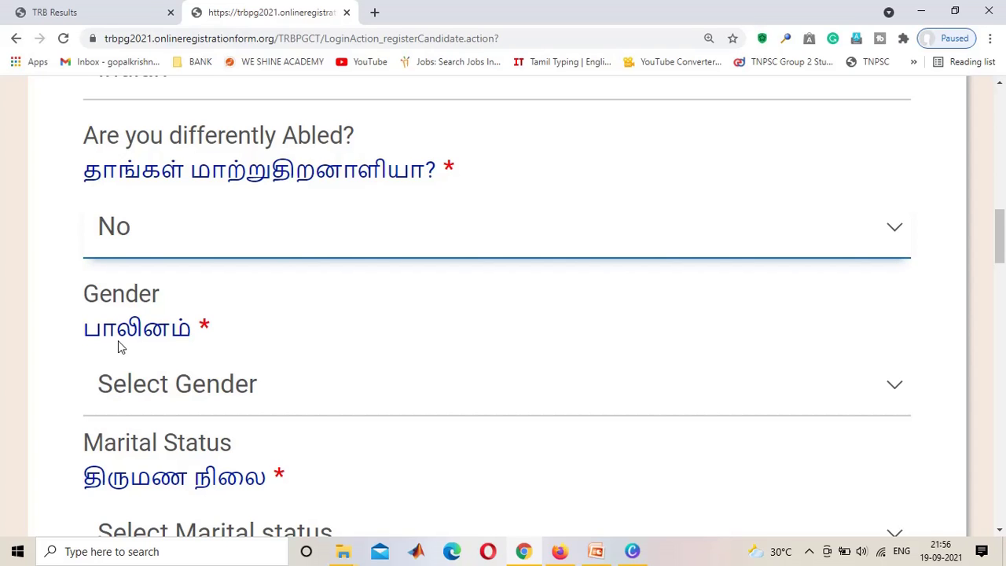
Step: Set Gender to Male and bring up the Marital Status options
scroll(122, 340, down, 2)
click(185, 240)
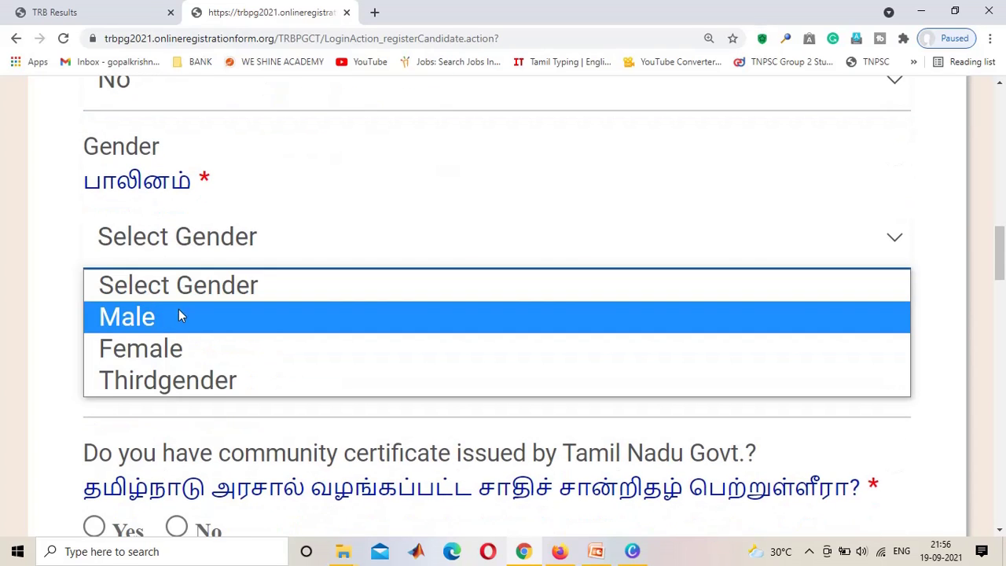
click(178, 316)
scroll(178, 315, down, 2)
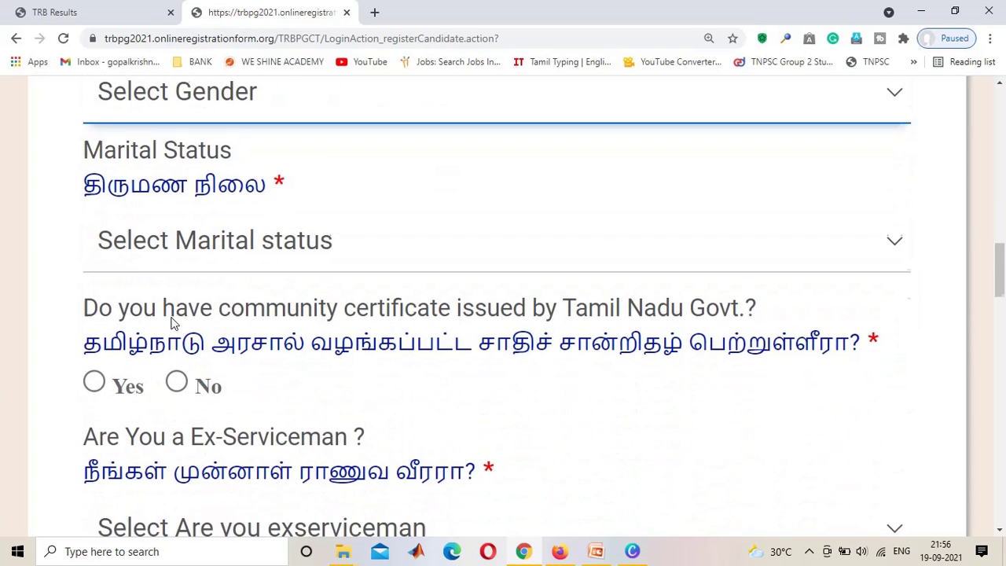
click(222, 238)
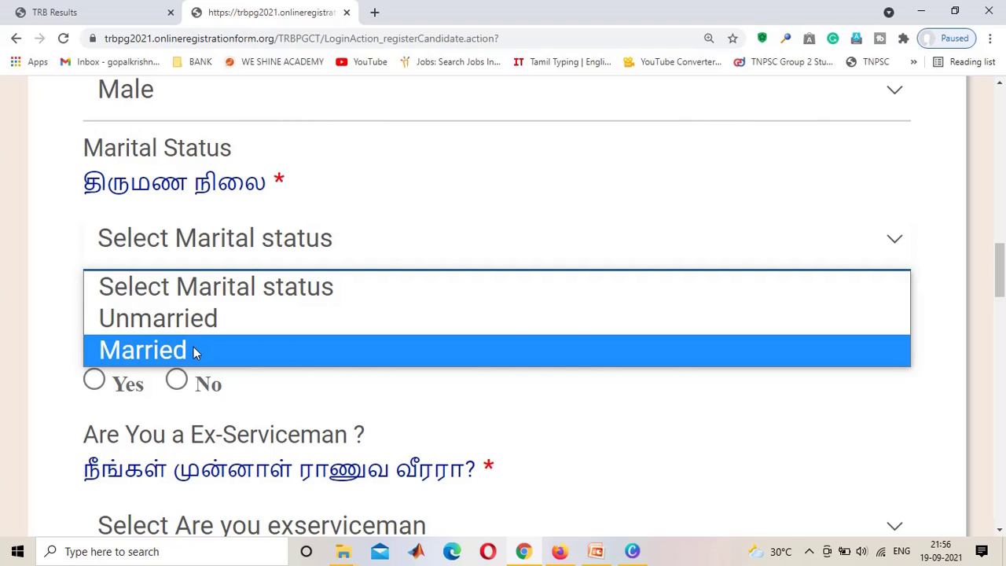
key(Escape)
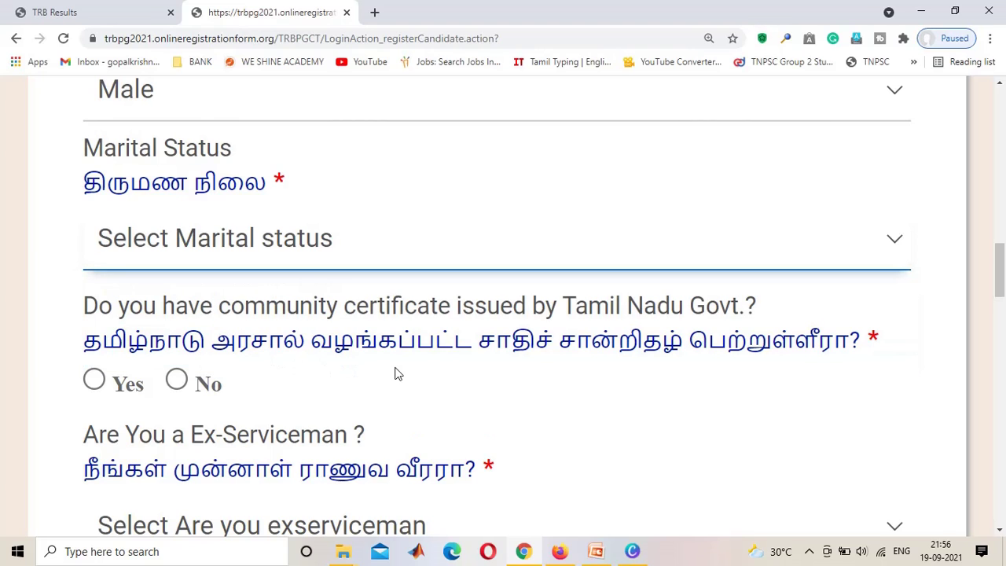
scroll(667, 364, down, 2)
Step: Confirm Married as marital status and answer Yes to holding a community certificate
key(m)
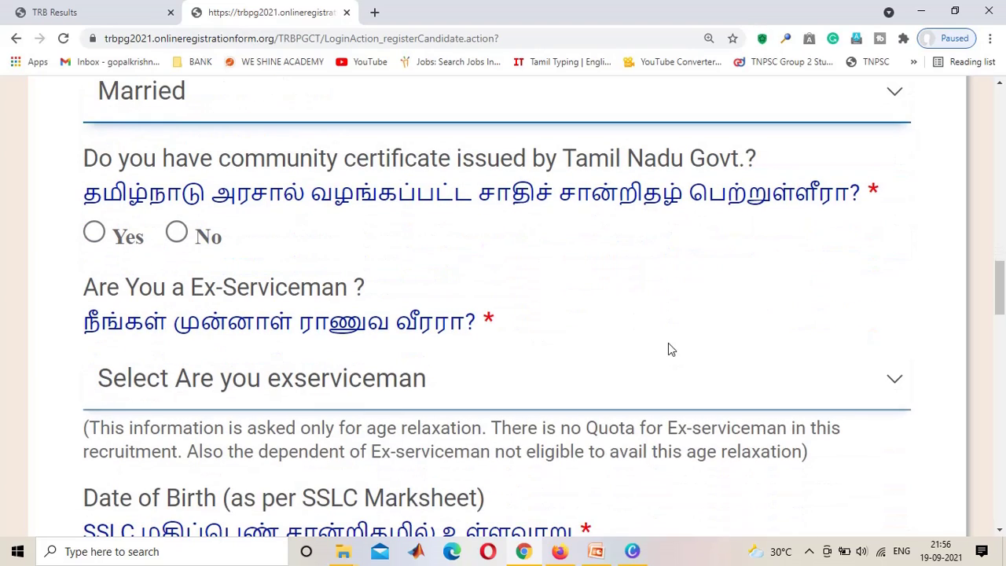
click(101, 238)
click(95, 233)
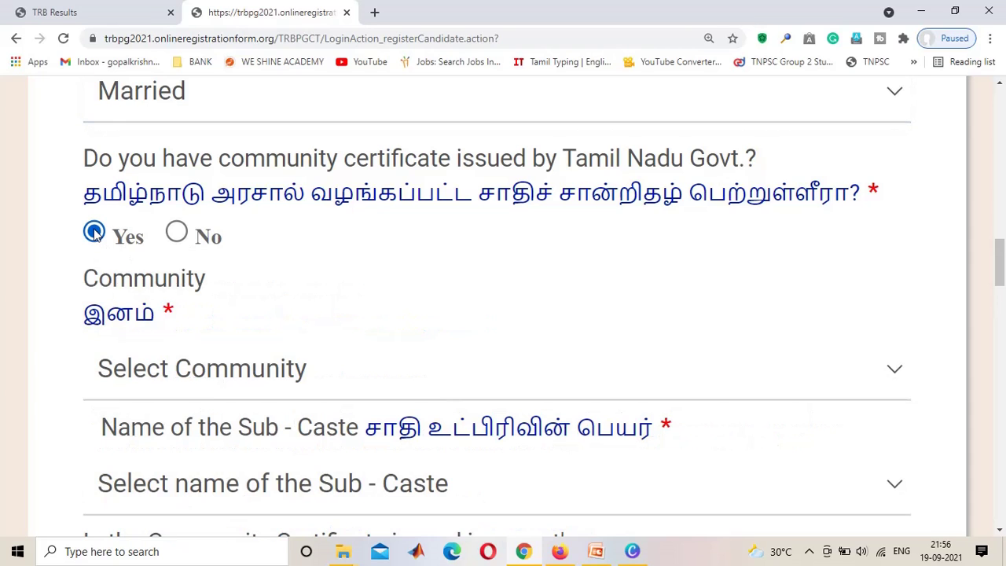
scroll(189, 297, down, 2)
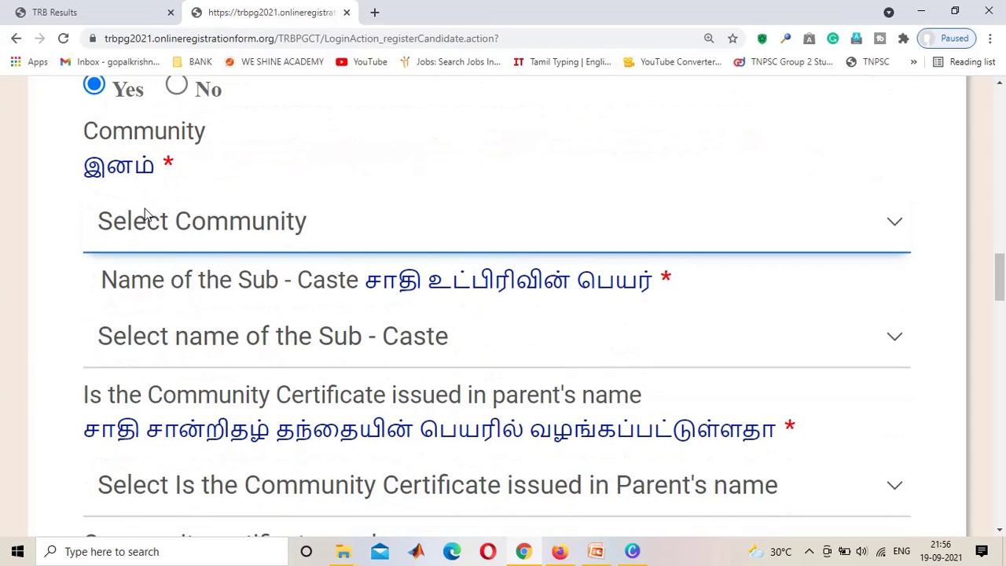
Step: Choose BC as the community with sub-caste Gavara, Gavarai and Vadugar
click(171, 228)
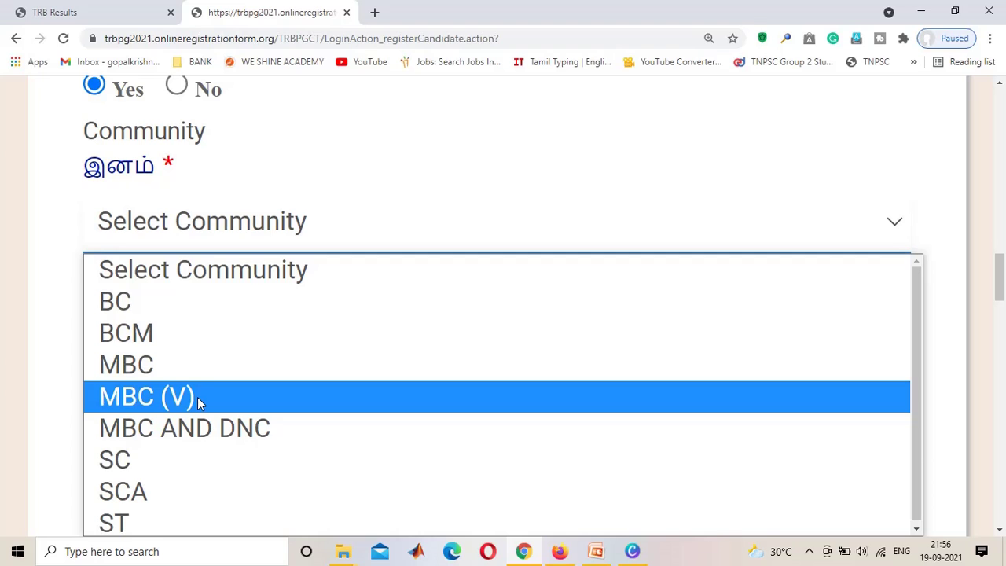
scroll(197, 397, down, 1)
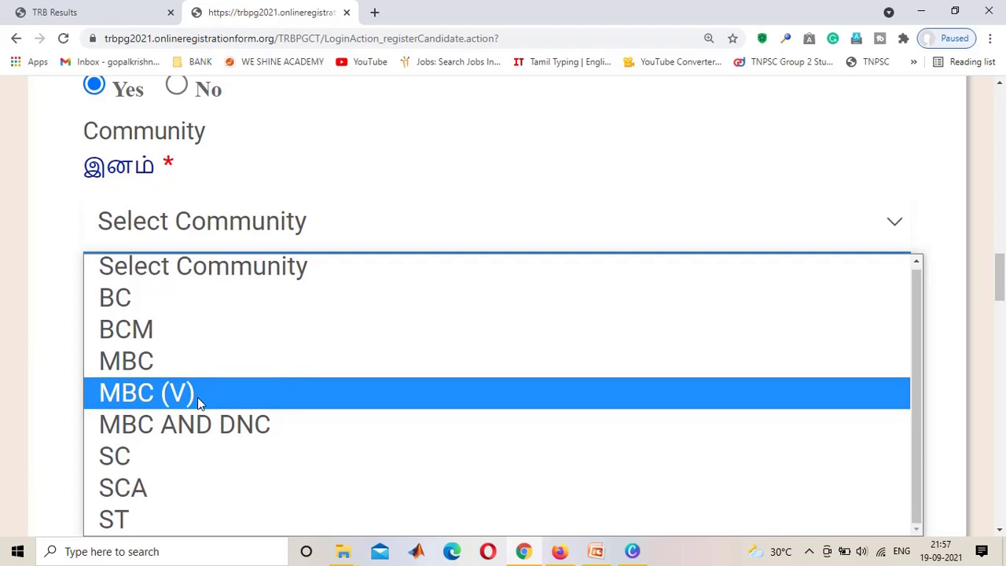
click(166, 309)
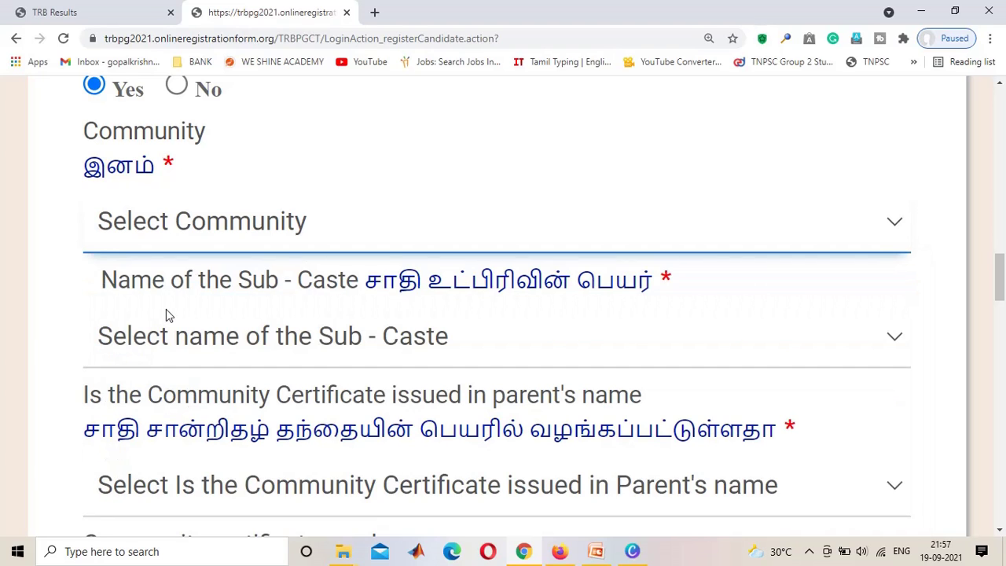
click(389, 352)
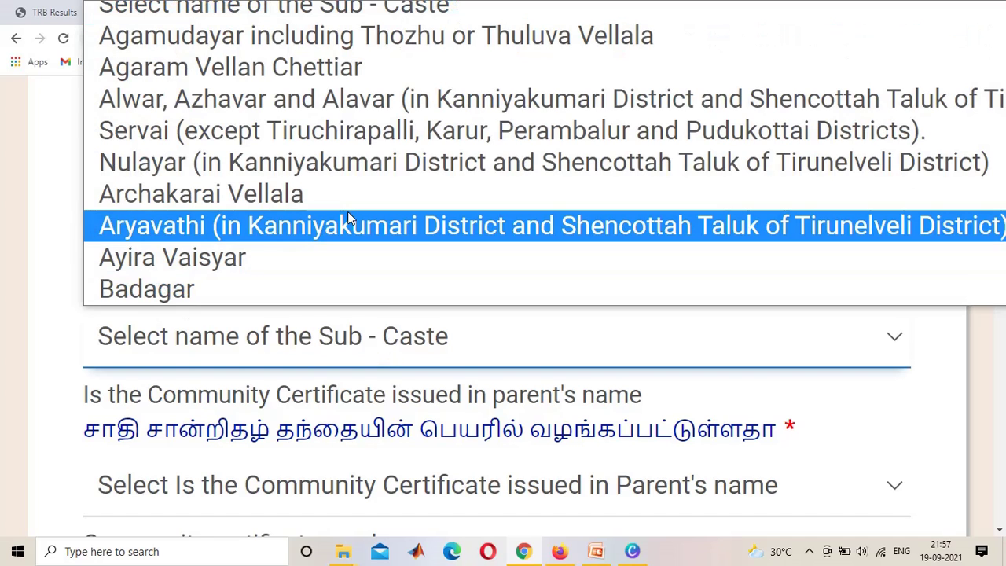
scroll(354, 197, down, 15)
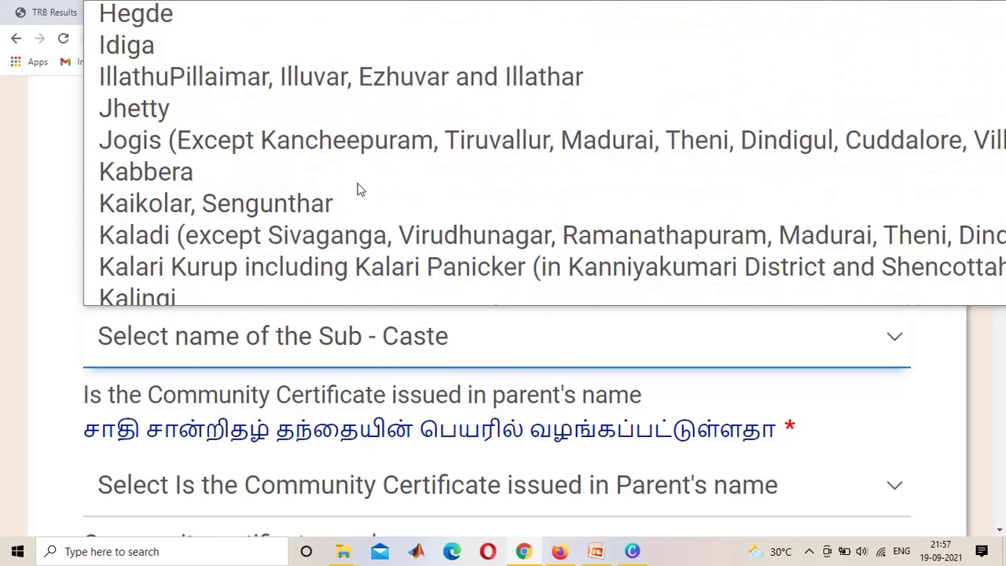
scroll(357, 189, up, 3)
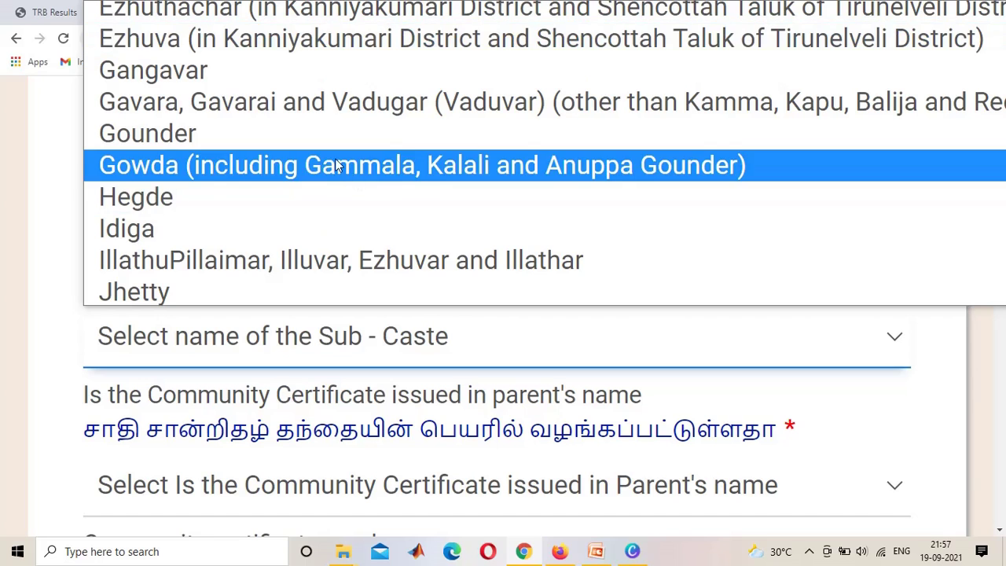
click(335, 115)
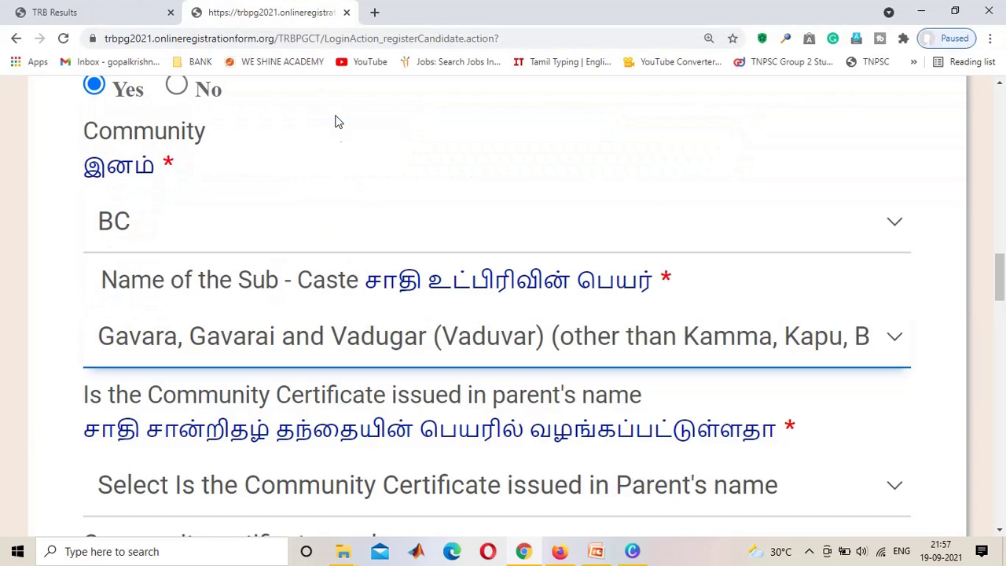
scroll(336, 126, down, 4)
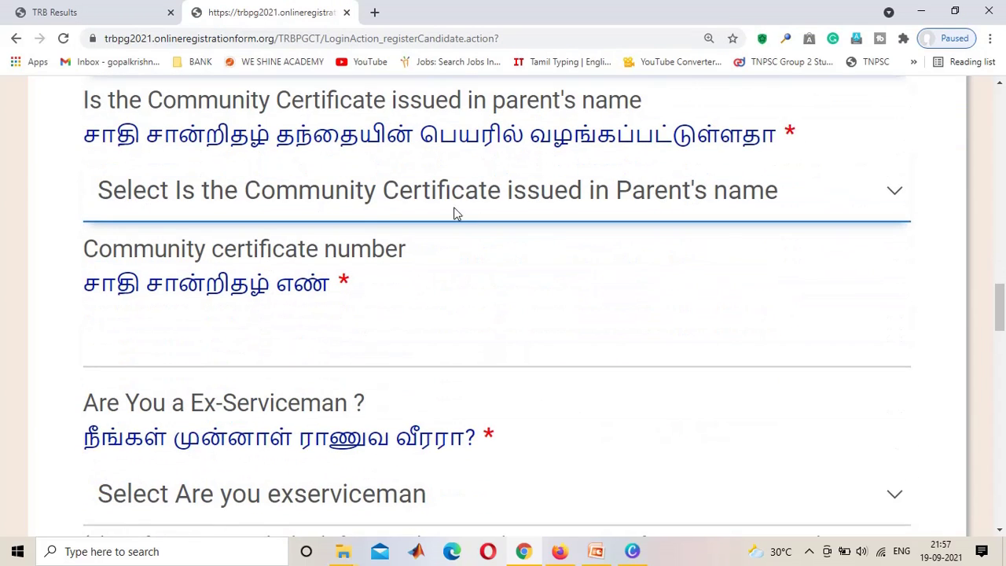
Step: Answer Yes to the certificate-in-parent's-name question and focus the certificate number field
click(595, 201)
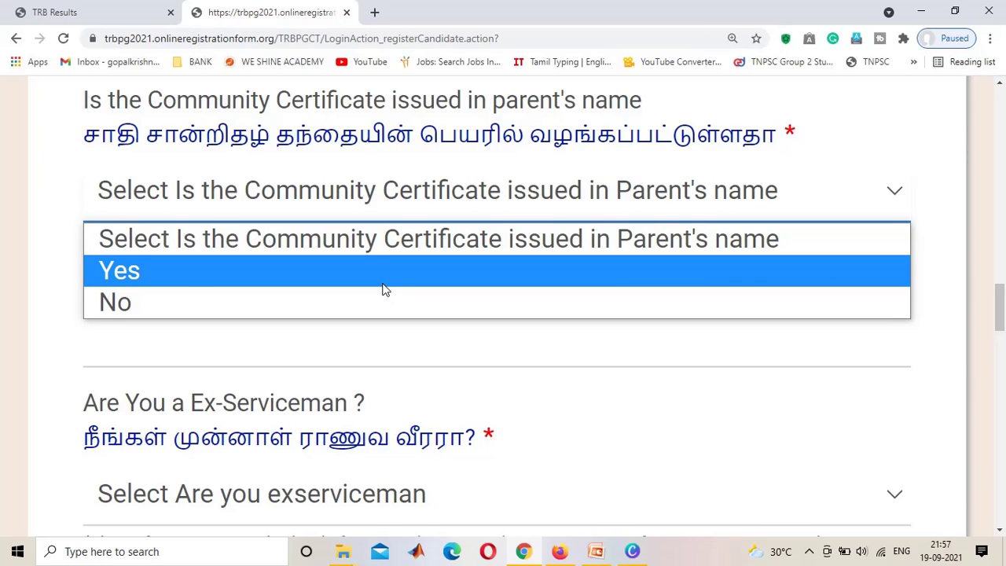
click(397, 286)
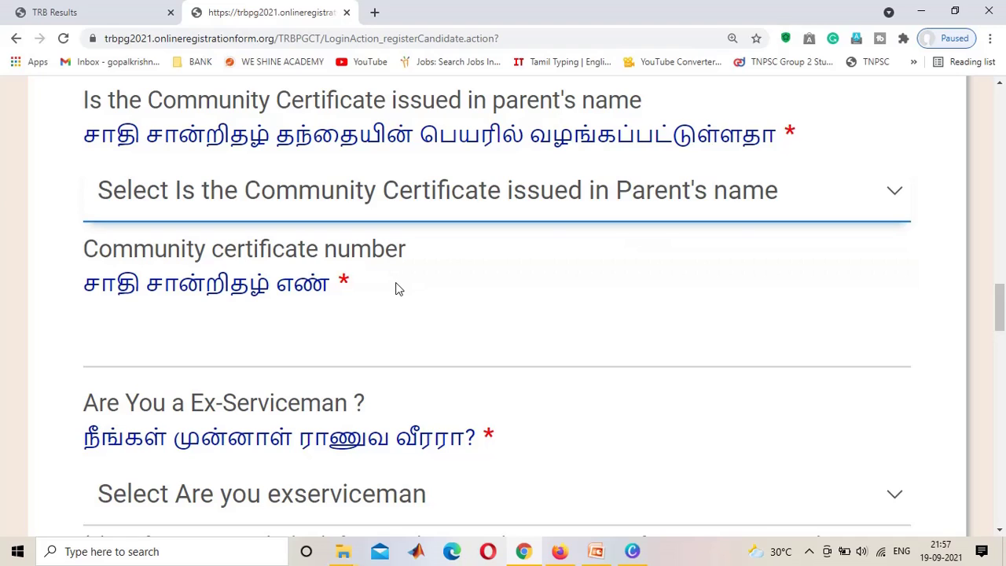
scroll(396, 285, down, 1)
click(381, 280)
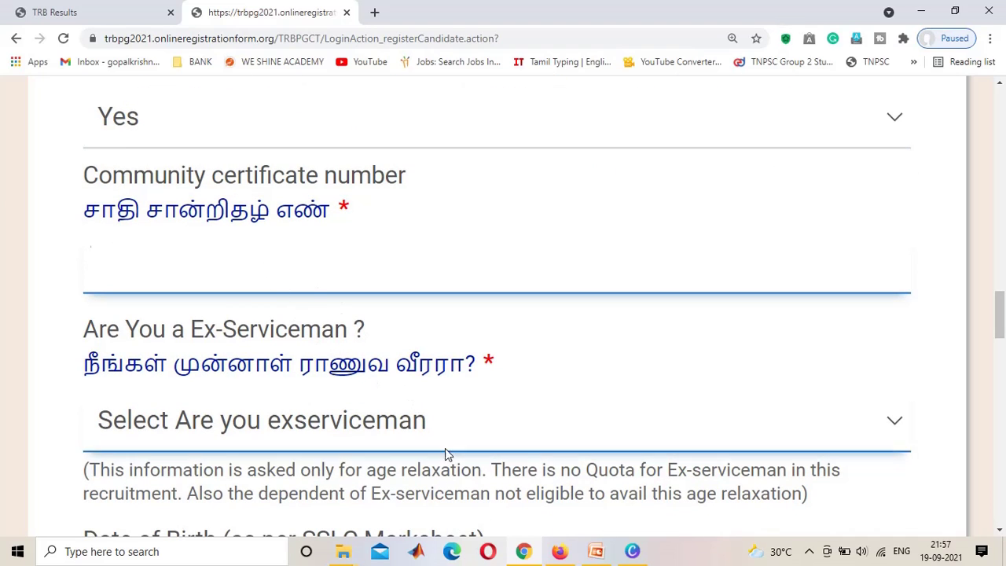
click(353, 555)
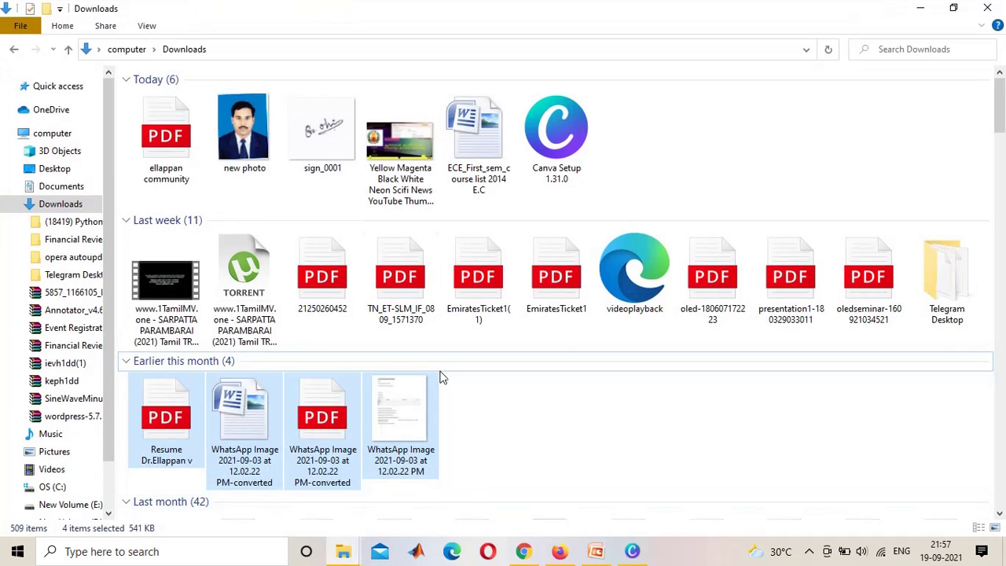
Step: Select the community certificate PDF in Downloads, then return to the Chrome form
click(157, 153)
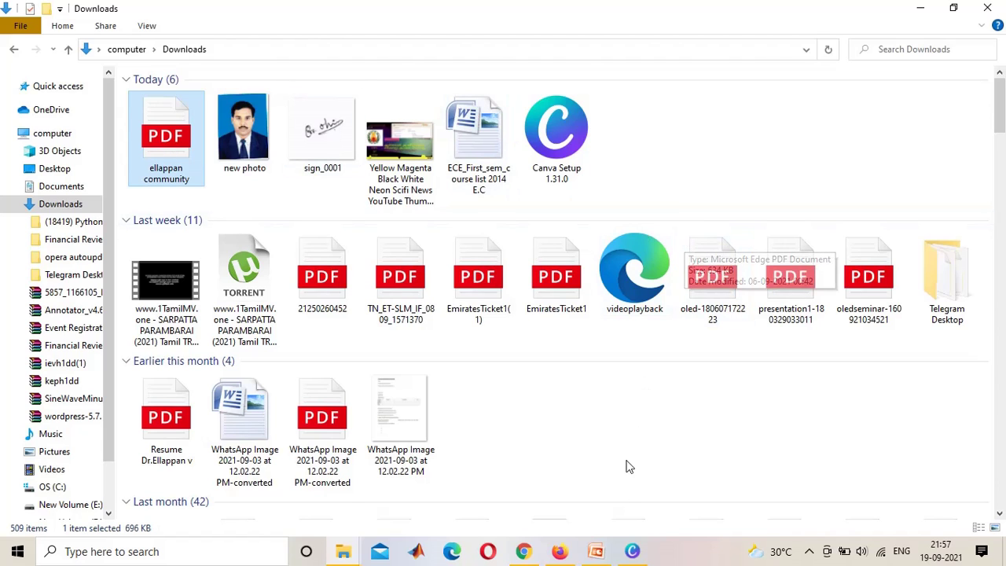
click(524, 551)
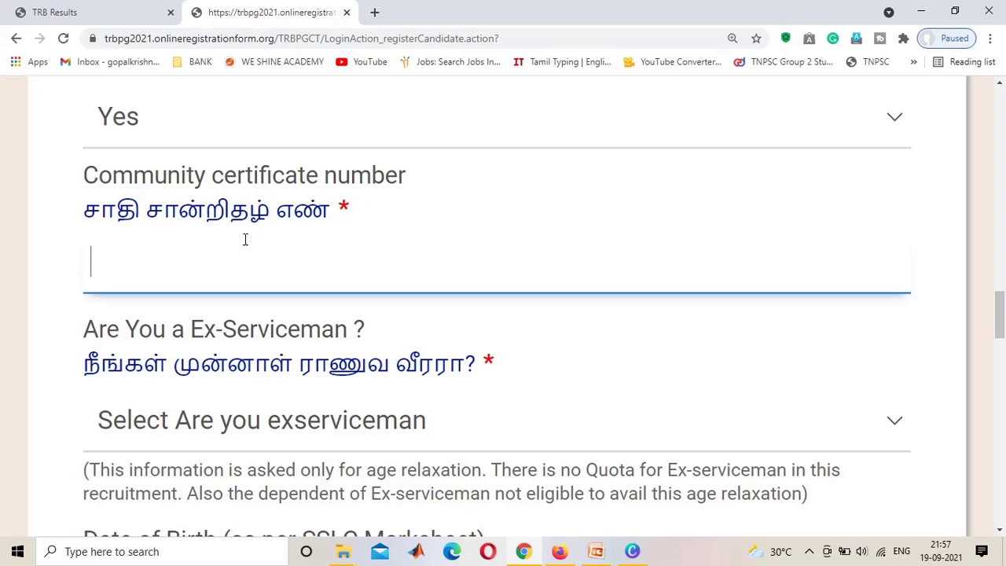
mouse_move(510, 538)
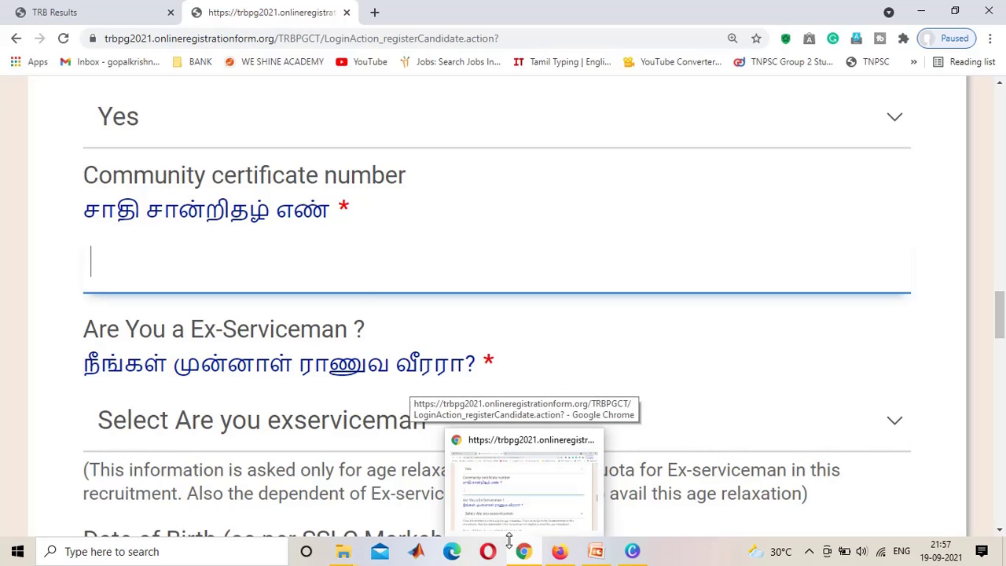
text(bfd)
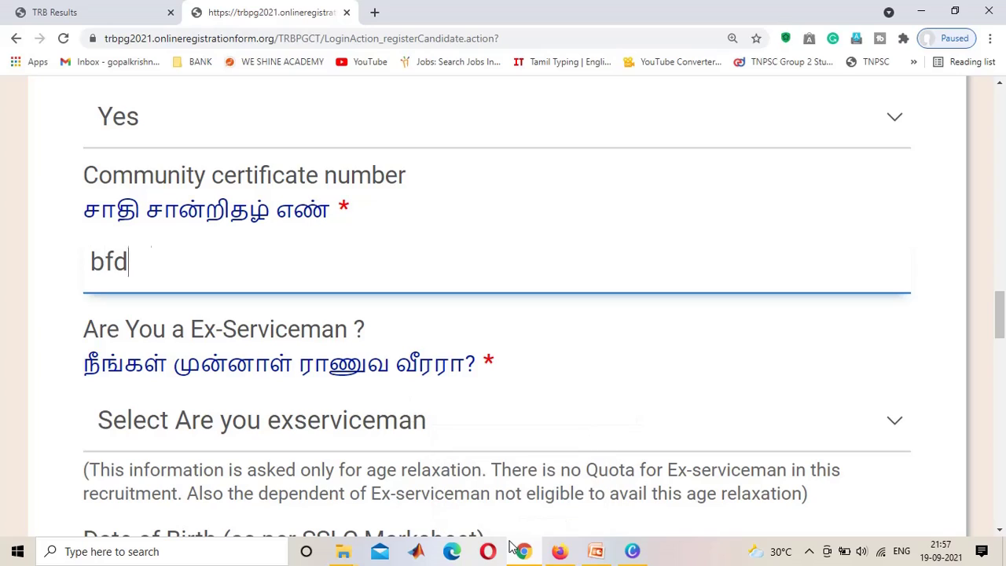
text(fd4345567gf)
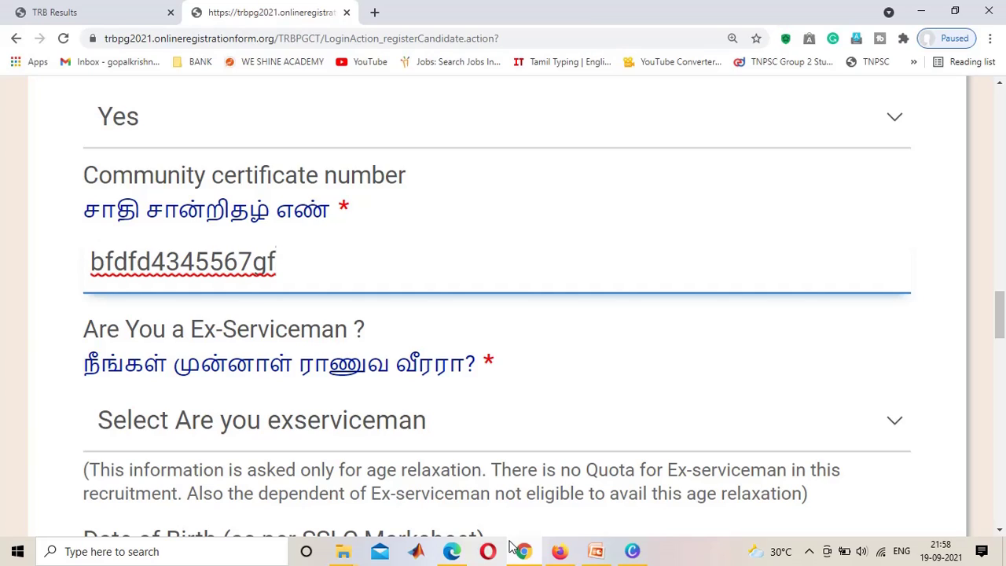
key(BackSpace)
key(BackSpace)
key(BackSpace)
key(BackSpace)
key(BackSpace)
key(BackSpace)
key(BackSpace)
key(BackSpace)
key(BackSpace)
key(BackSpace)
key(BackSpace)
key(BackSpace)
key(BackSpace)
key(BackSpace)
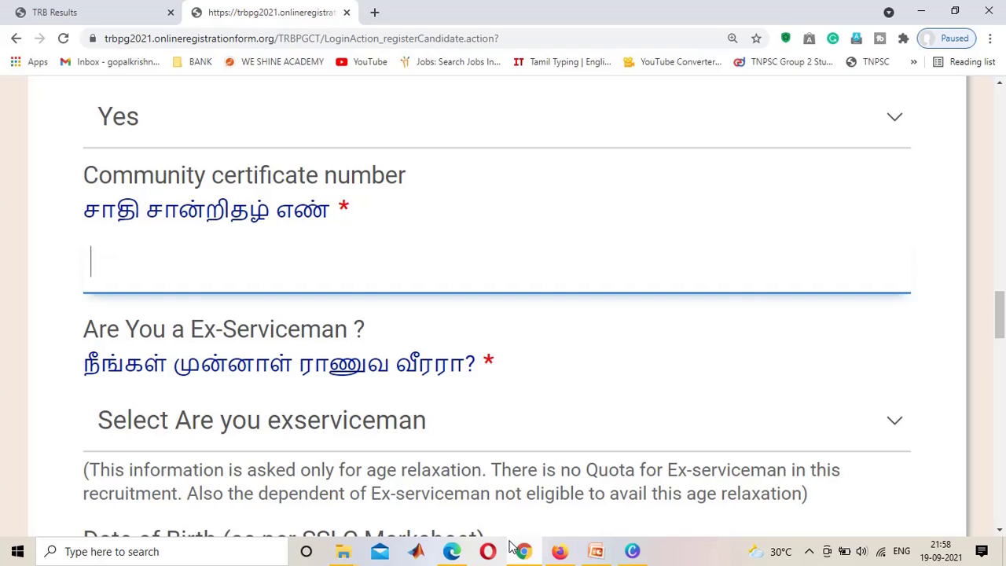
mouse_move(560, 555)
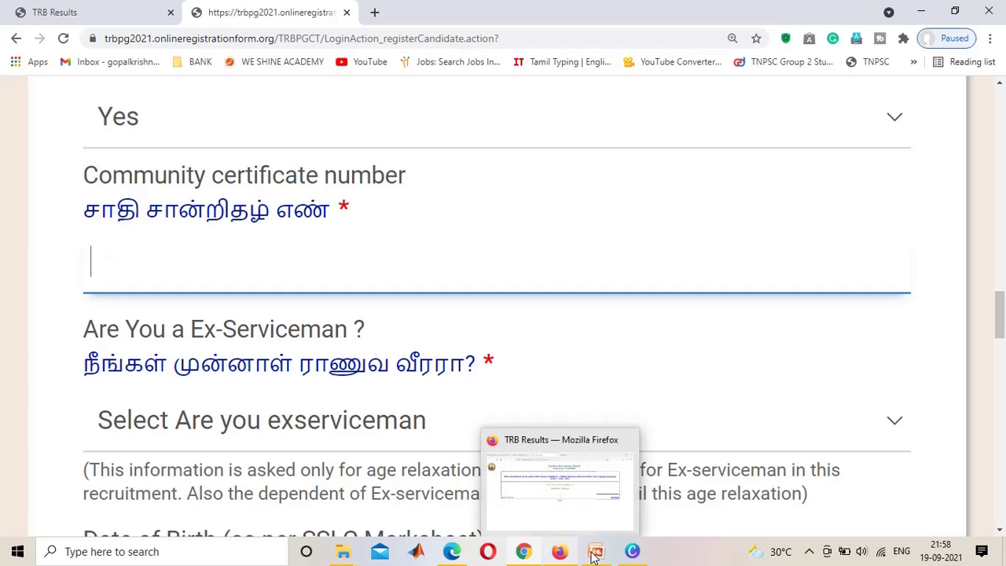
Step: Bring up the community certificate PDF in Edge and select its certificate number
click(452, 553)
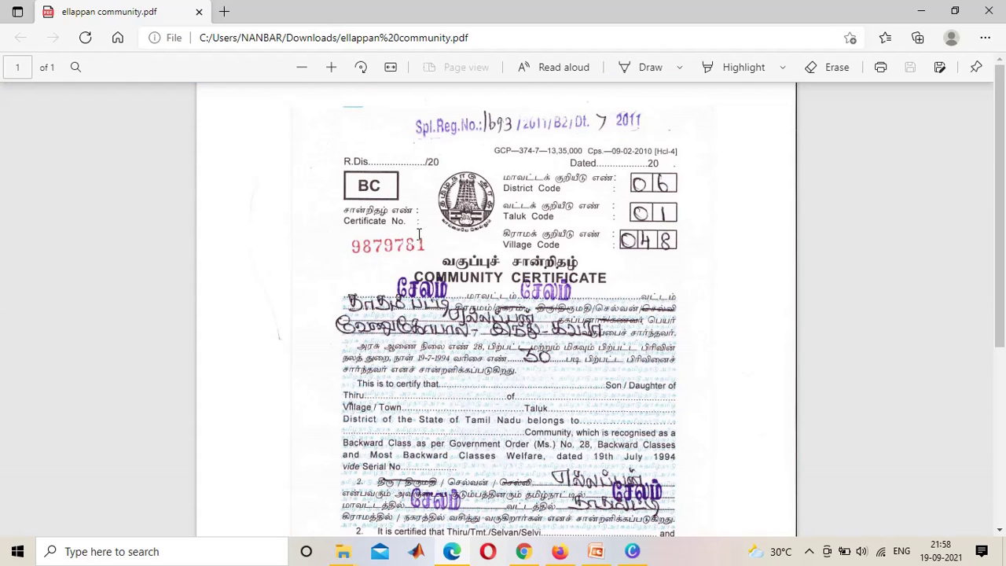
drag(358, 250, 425, 243)
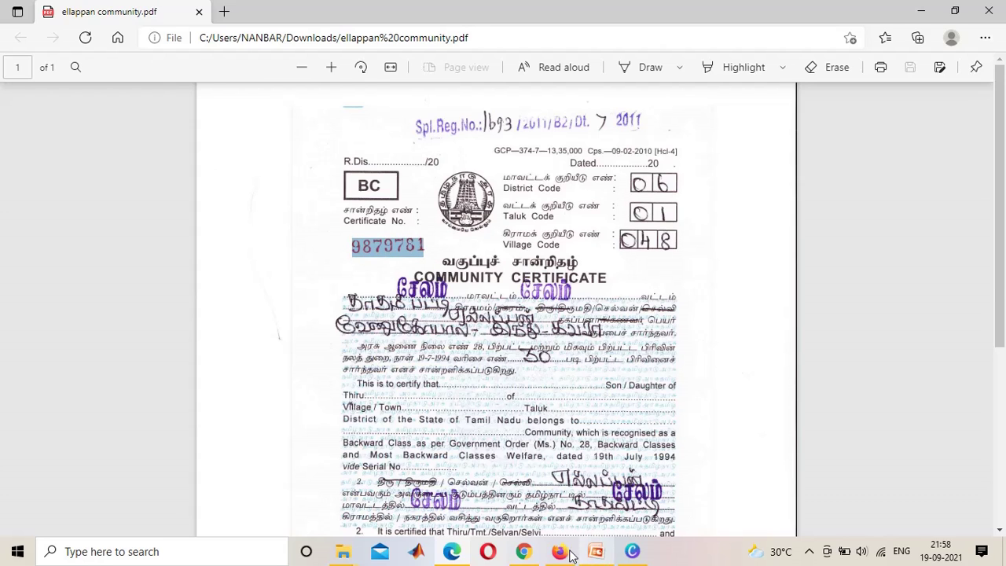
Step: Enter the community certificate number and answer No to the Ex-Serviceman question
click(523, 551)
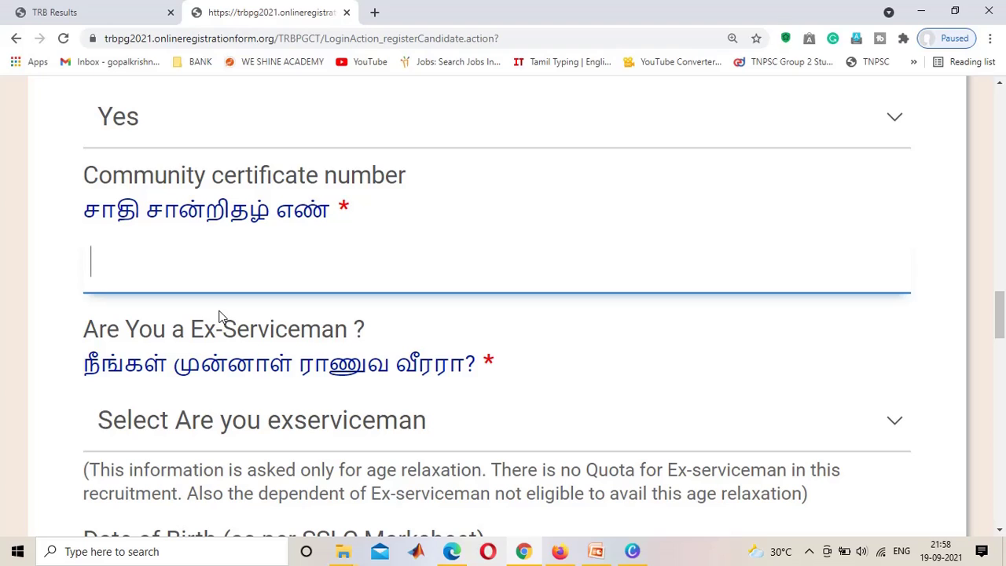
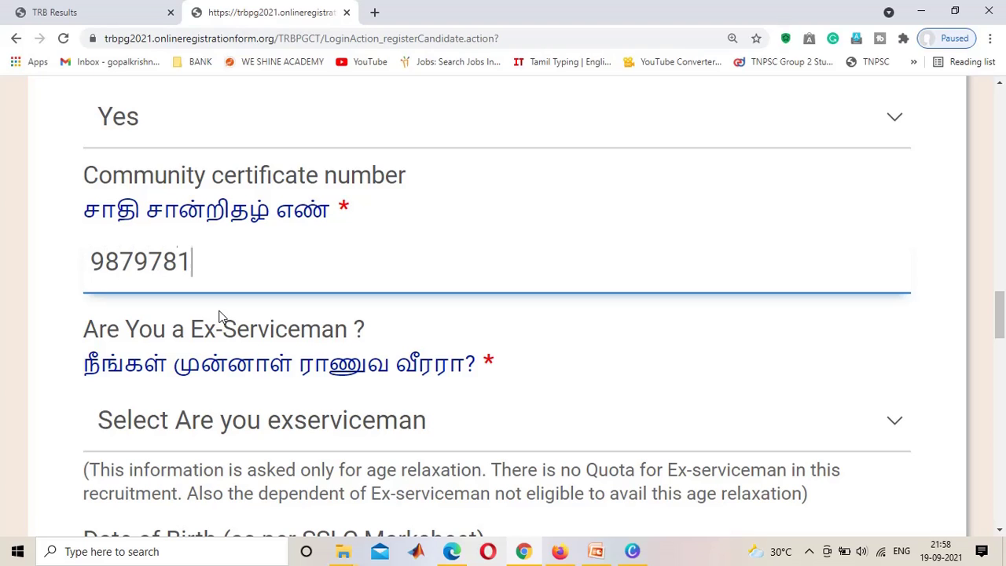
scroll(220, 316, down, 2)
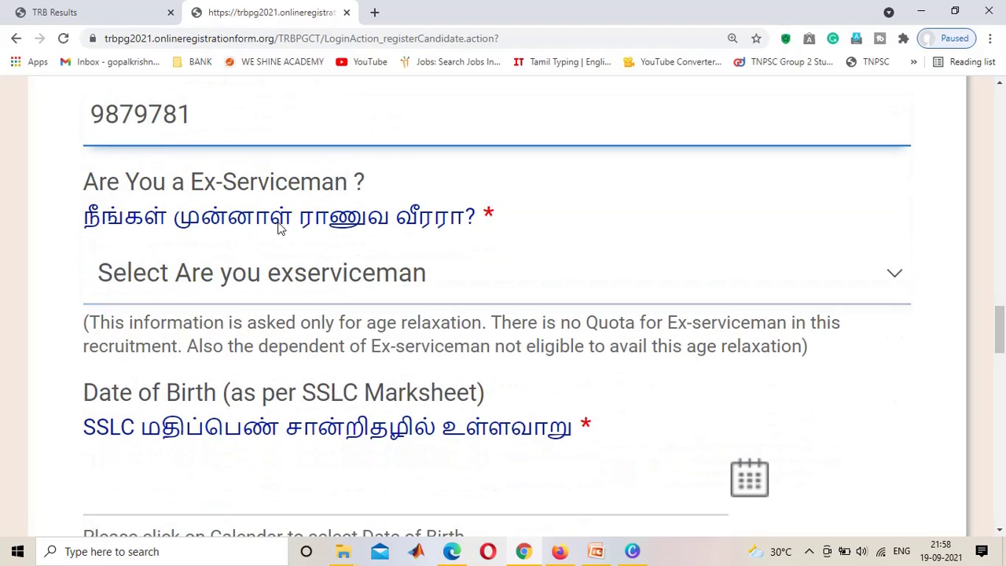
click(377, 276)
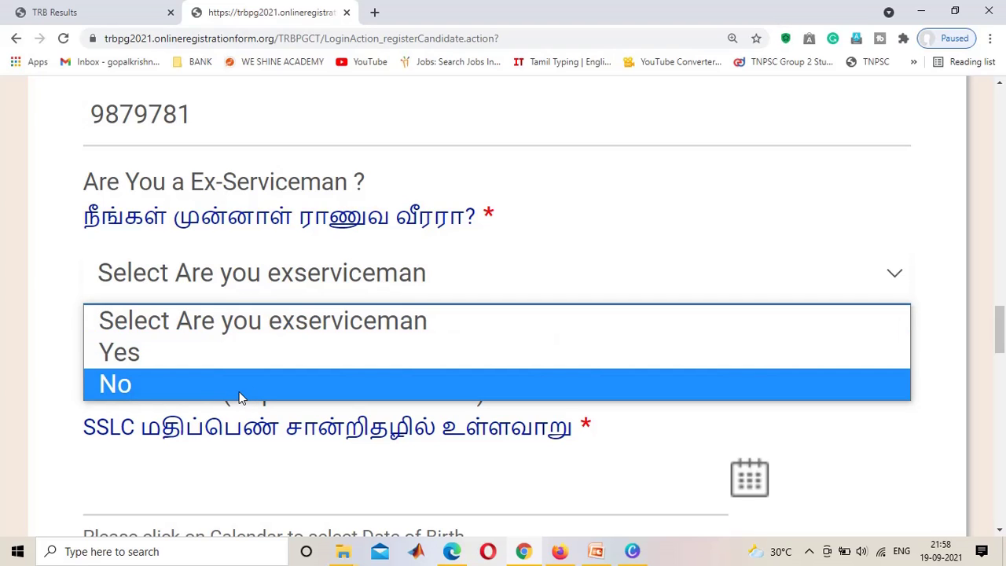
click(239, 391)
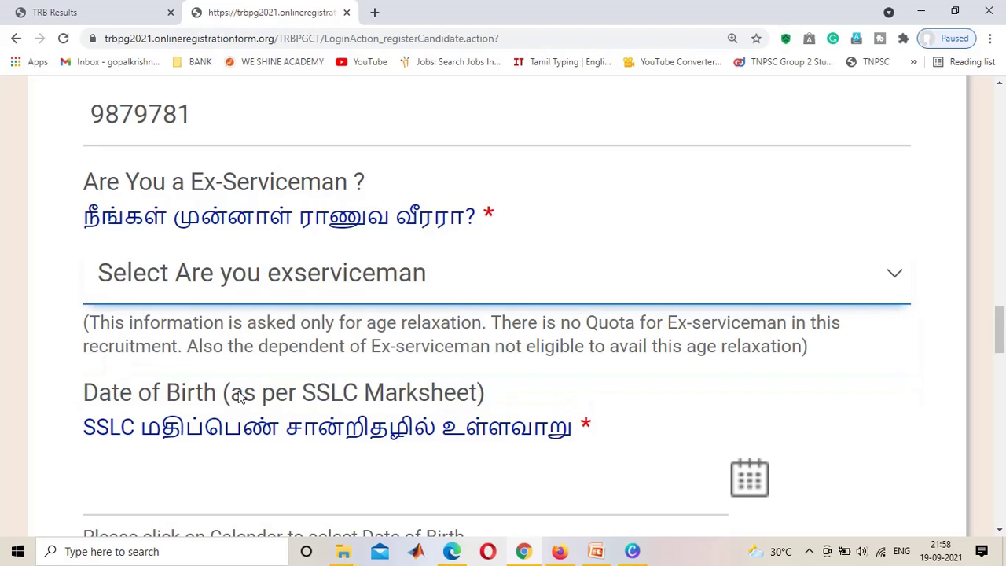
scroll(239, 392, down, 2)
click(277, 305)
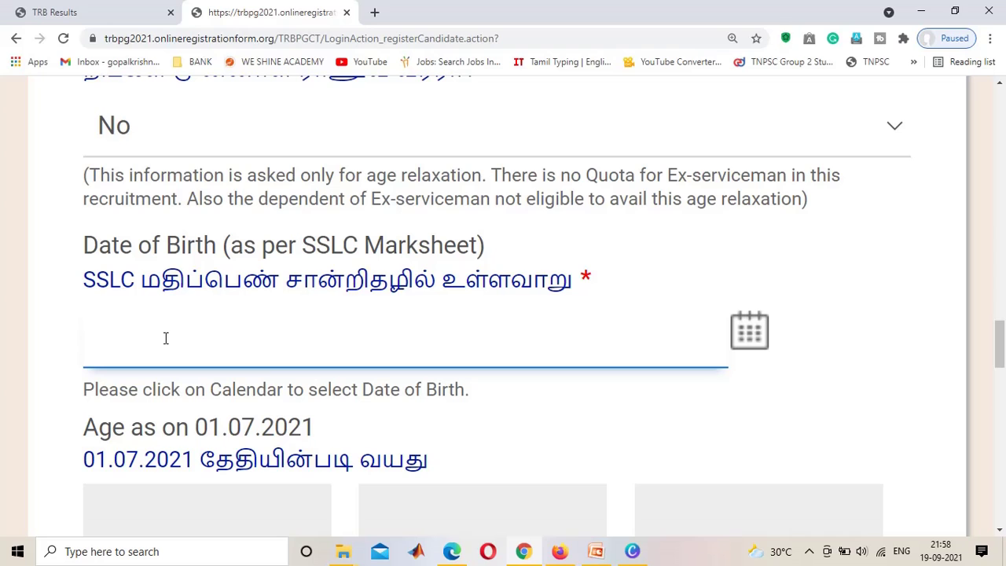
Step: Pick 16 July 1982 as Date of Birth and check the computed age of 38 years
click(753, 337)
scroll(388, 179, up, 2)
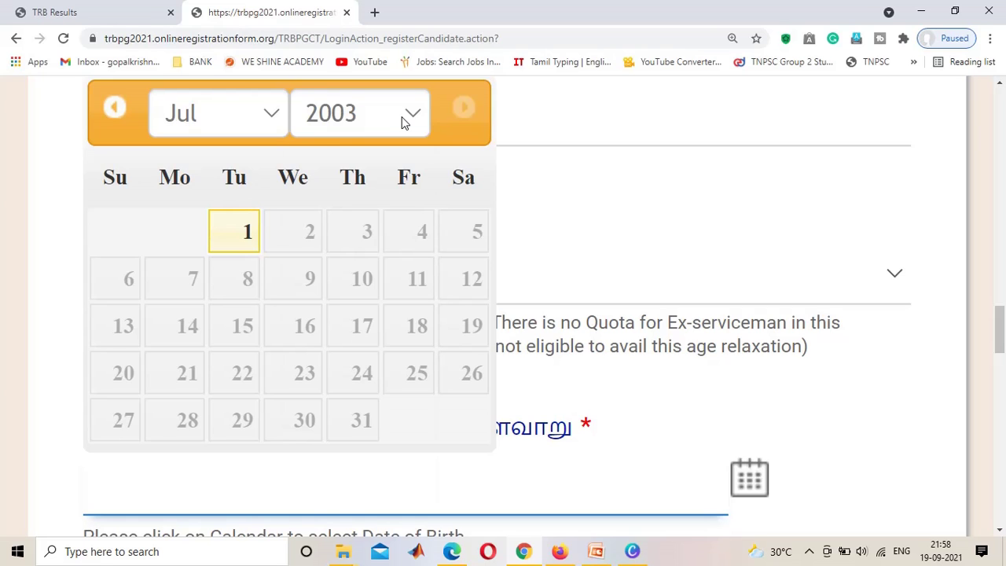
click(307, 146)
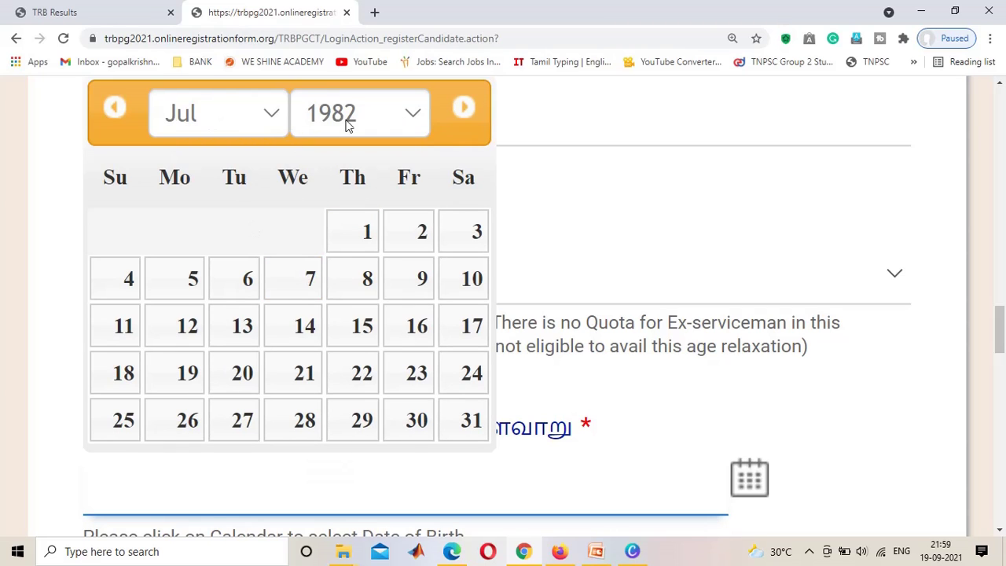
click(416, 344)
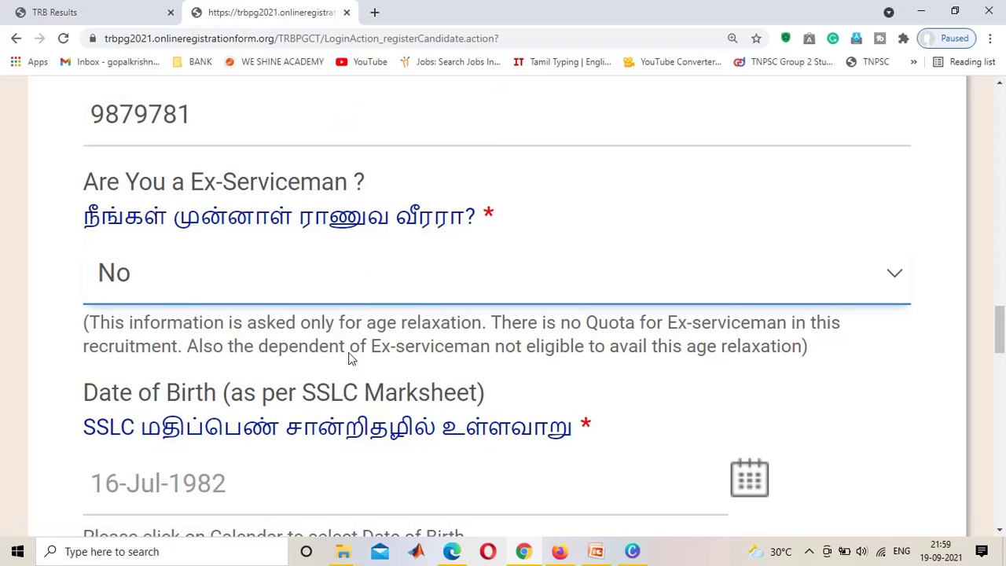
scroll(346, 362, down, 2)
scroll(723, 321, down, 3)
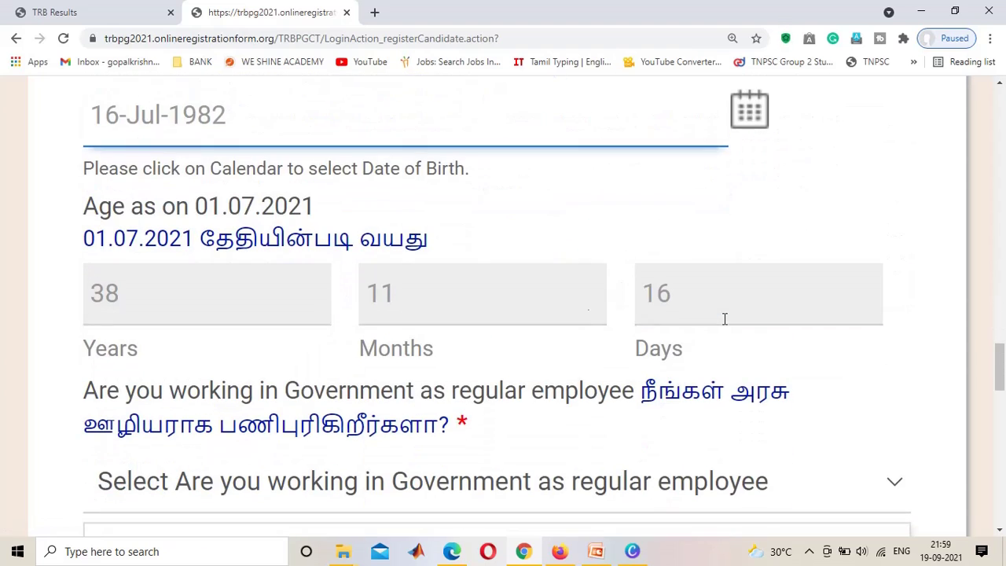
click(202, 294)
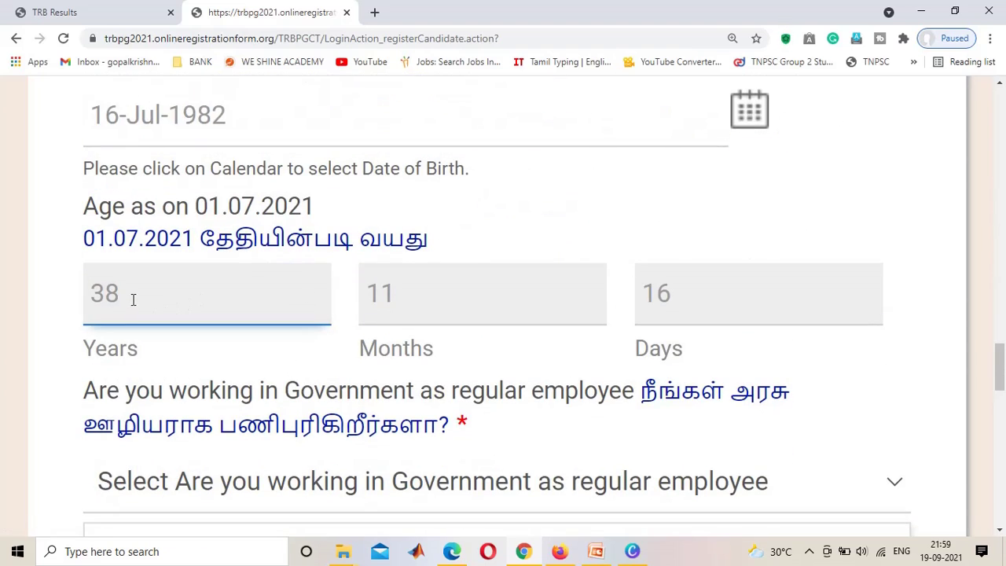
double_click(93, 292)
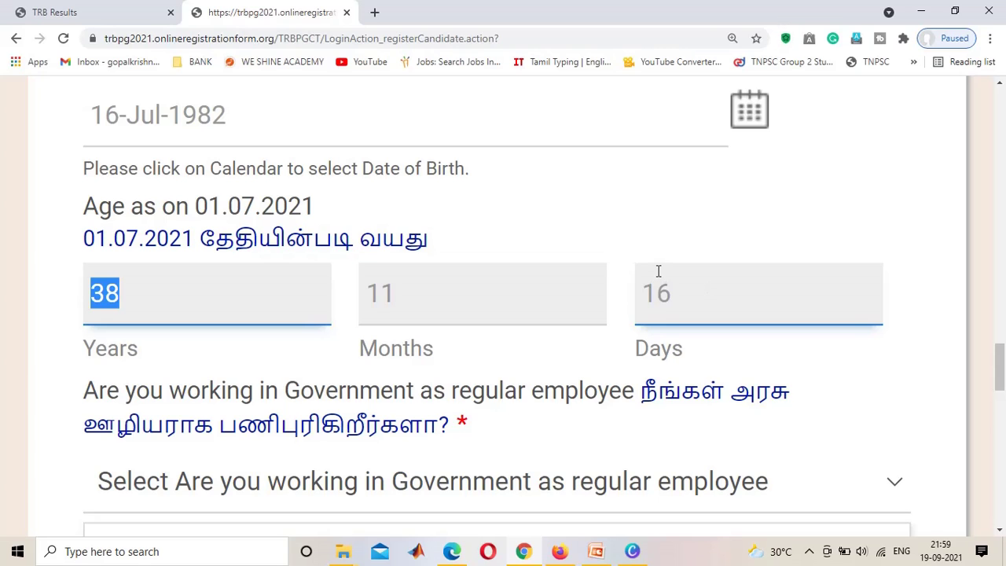
Step: Reopen the date picker, browse to September 1982, and close it leaving the date unchanged
click(748, 126)
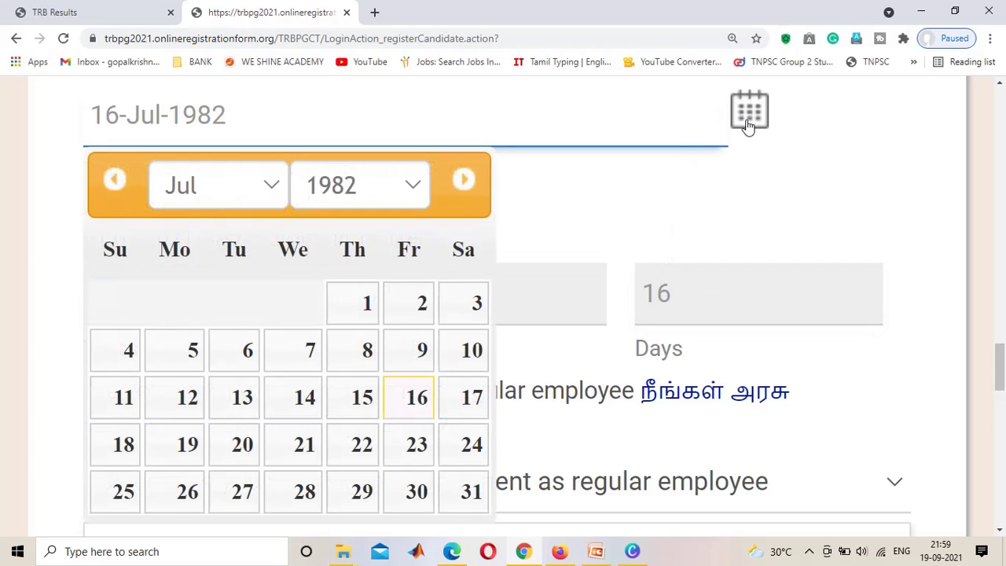
click(270, 191)
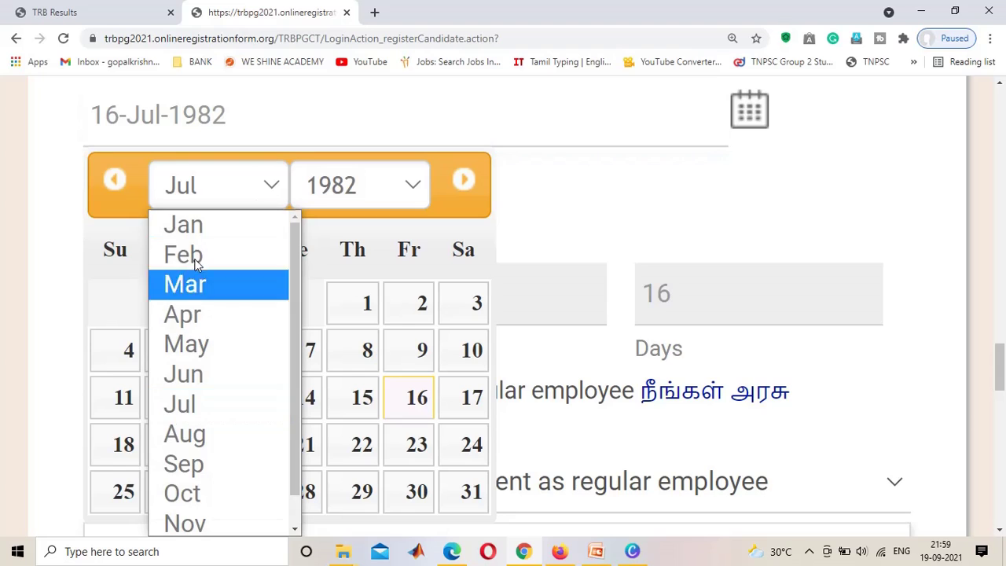
click(166, 463)
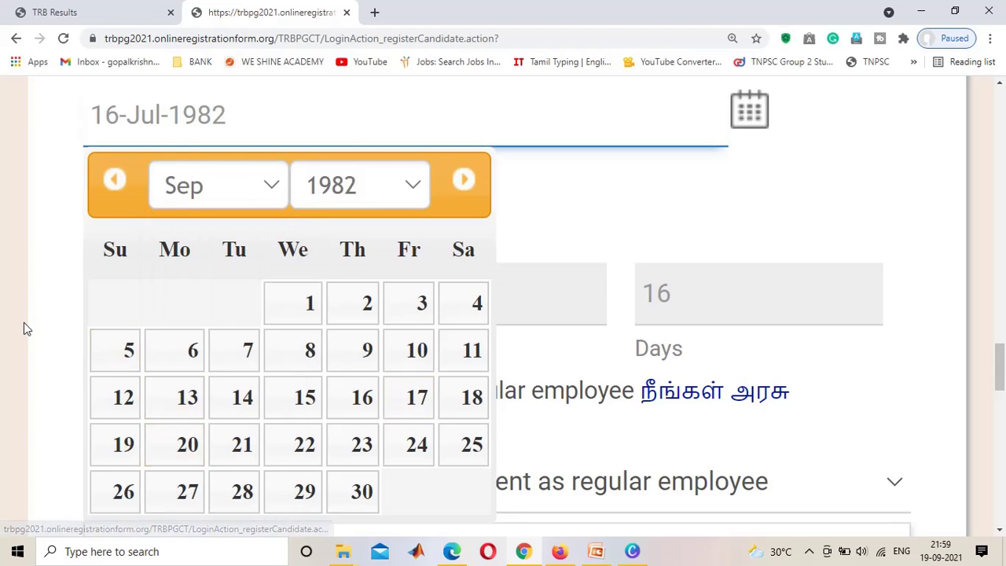
click(831, 153)
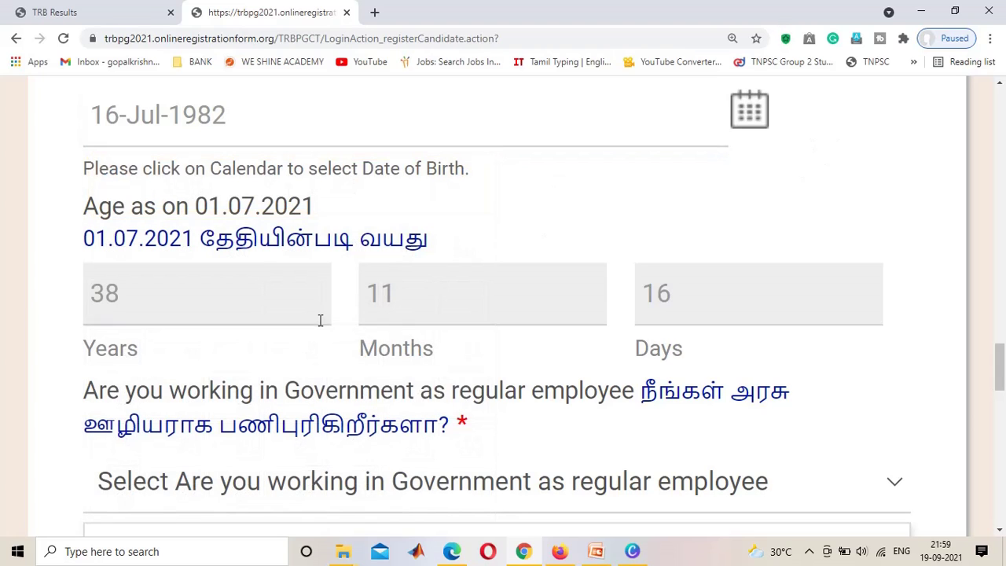
click(749, 129)
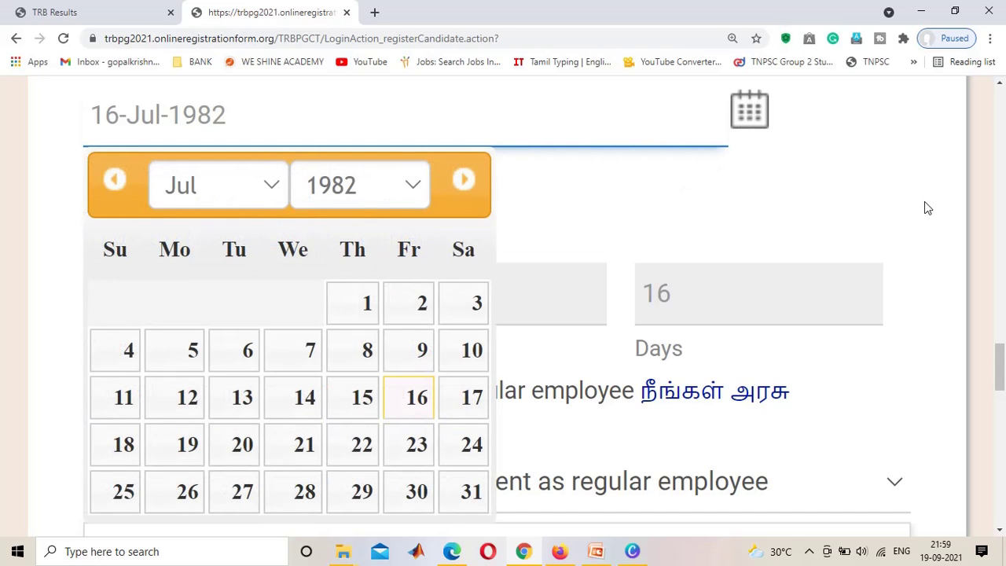
click(904, 202)
scroll(896, 200, down, 2)
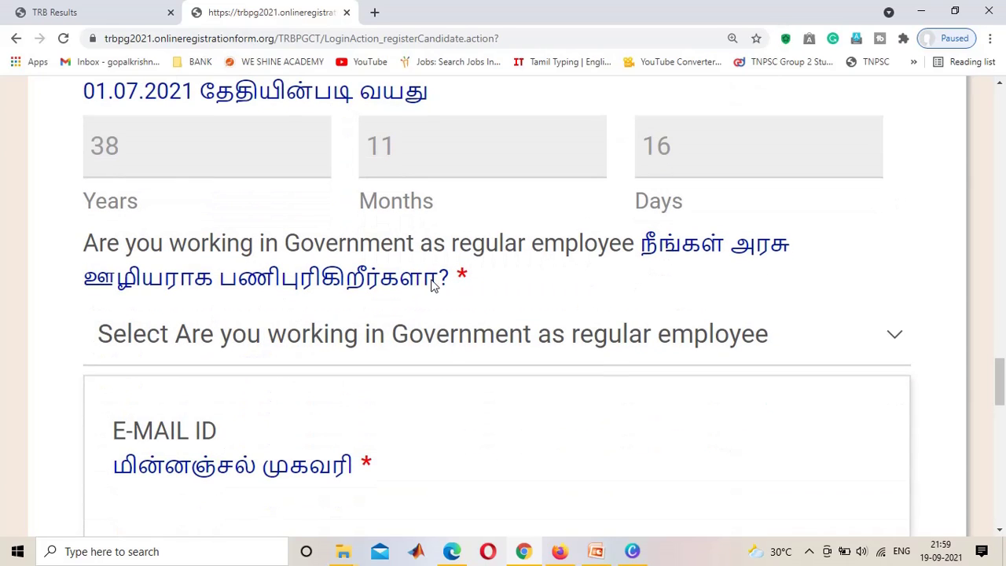
Step: Answer No to the government-employee question
scroll(479, 302, down, 1)
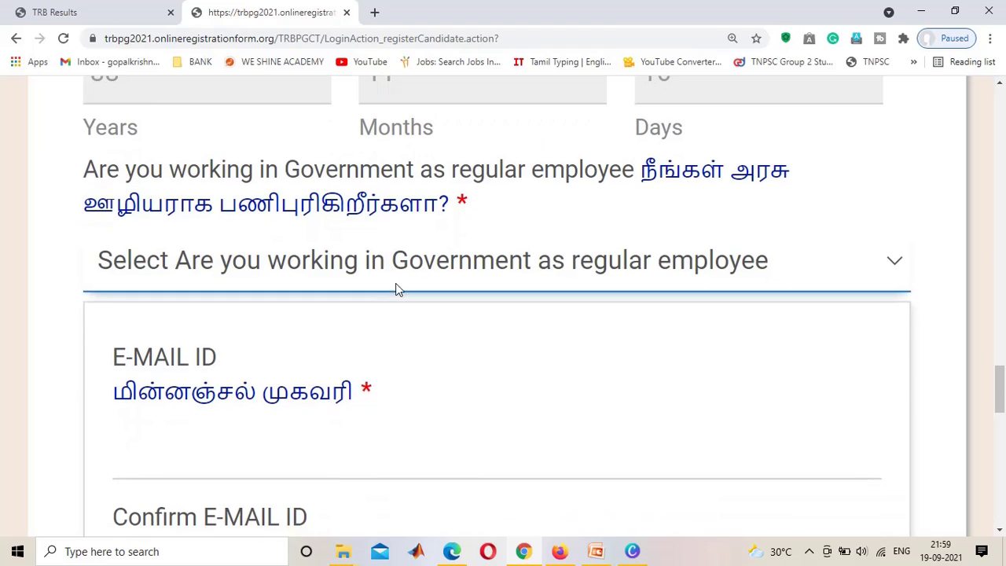
click(398, 270)
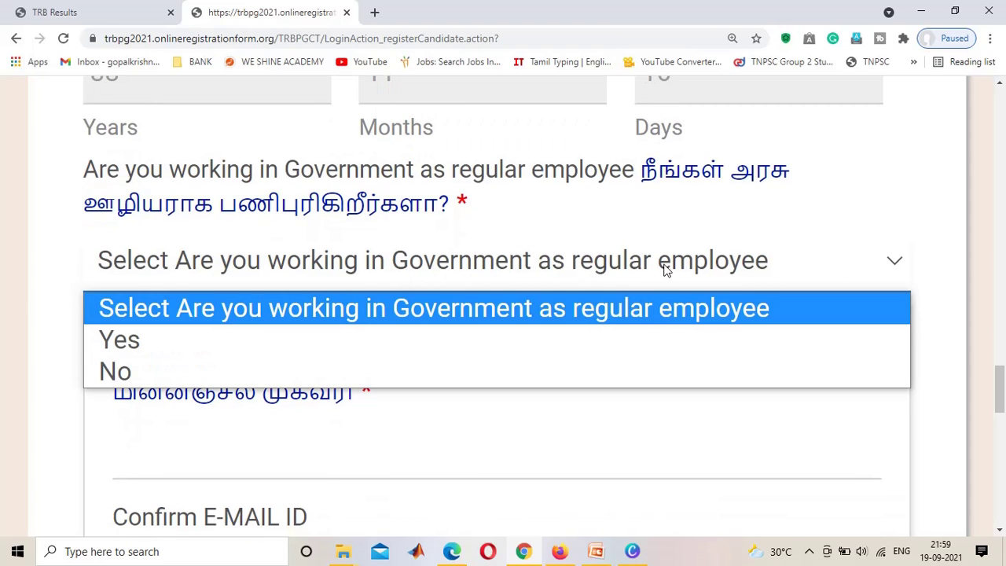
click(219, 373)
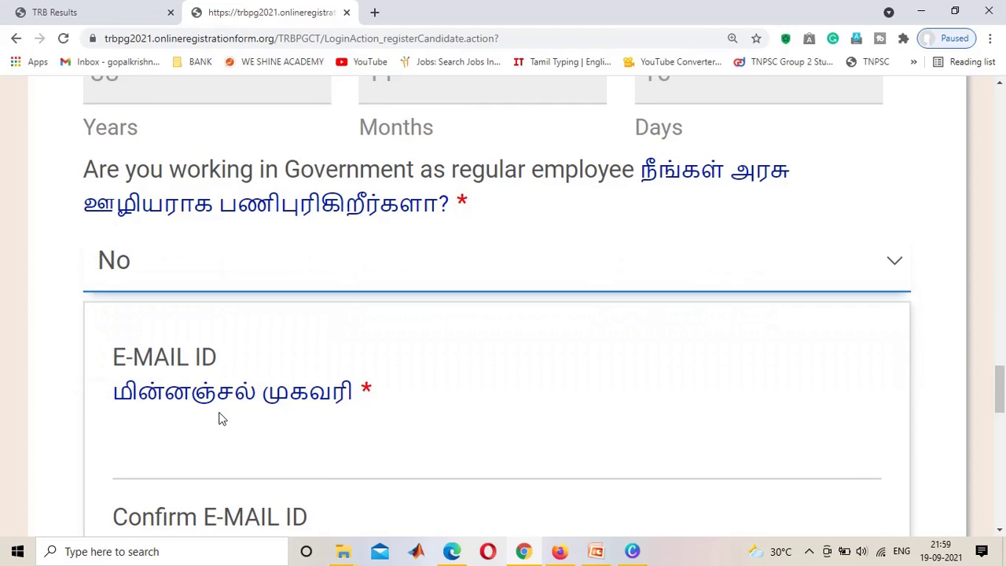
scroll(218, 417, down, 2)
Step: Type the candidate's e-mail address into the E-MAIL ID field
click(227, 322)
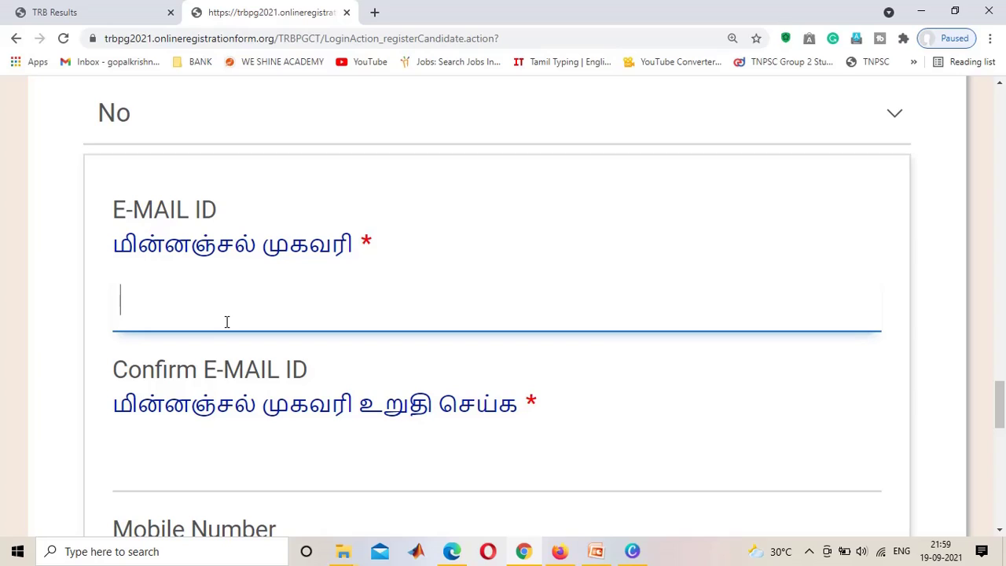
text(g)
key(BackSpace)
text(•••••)
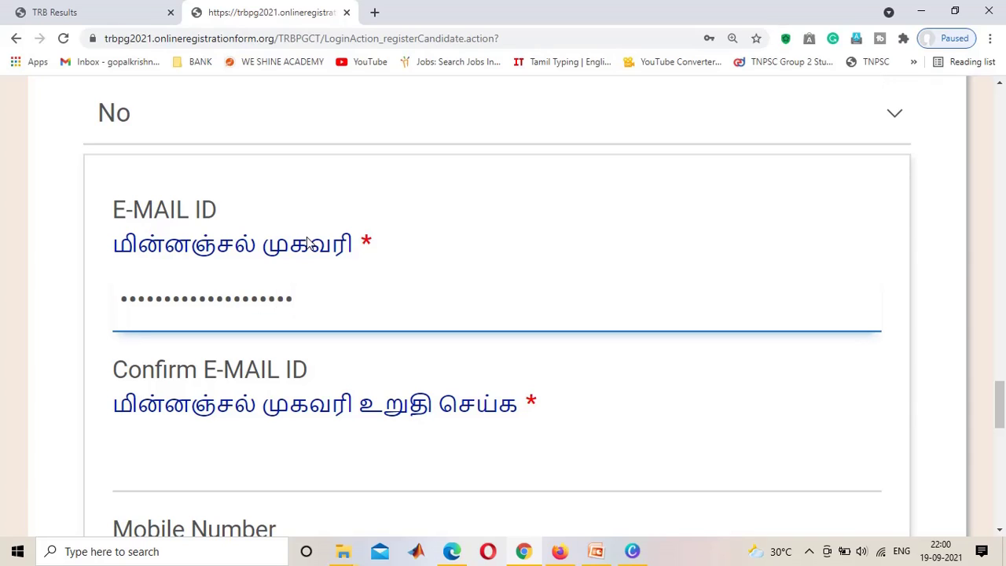
Step: Fill the Confirm E-MAIL ID field with the same e-mail address
click(279, 459)
scroll(469, 335, up, 3)
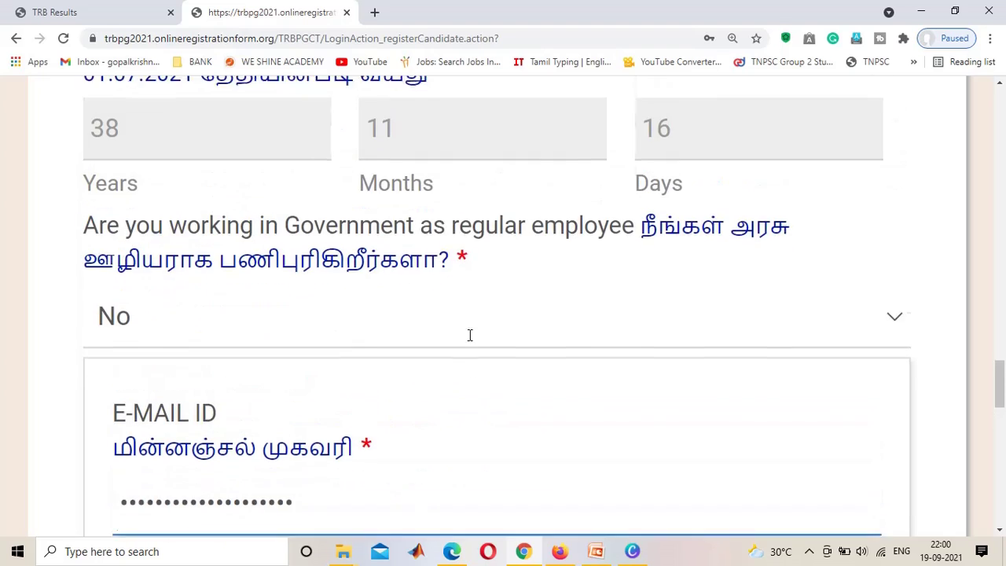
scroll(467, 341, down, 4)
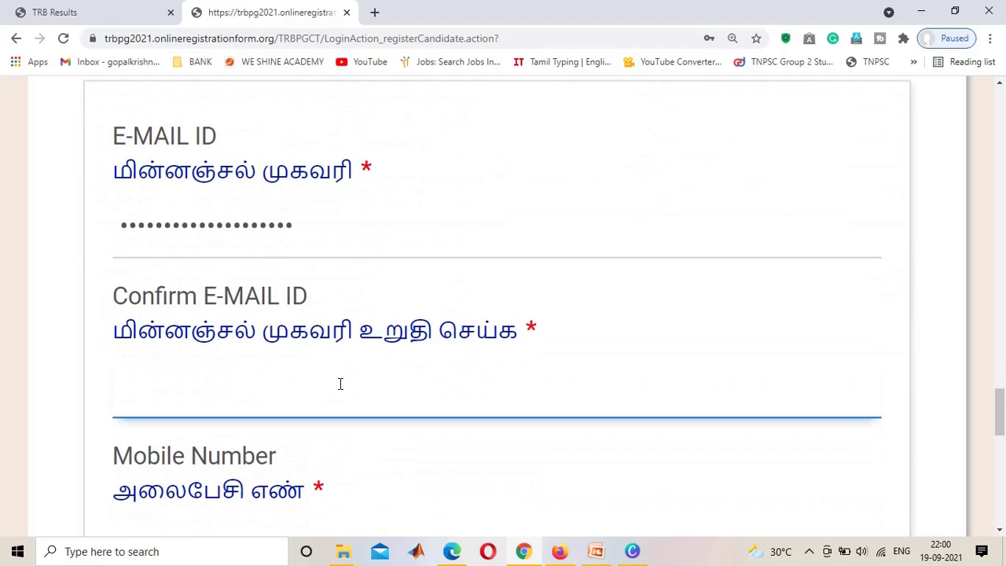
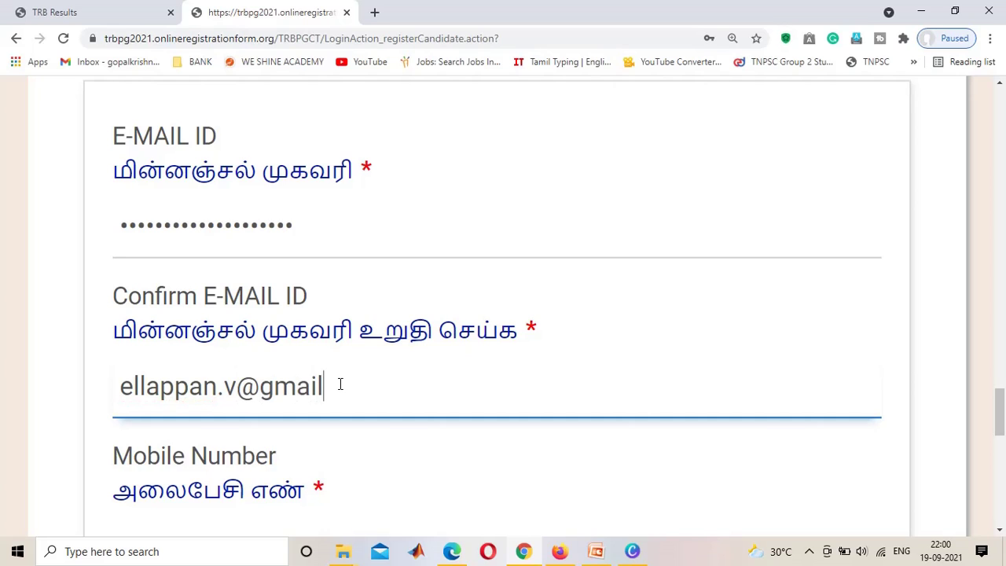
click(319, 226)
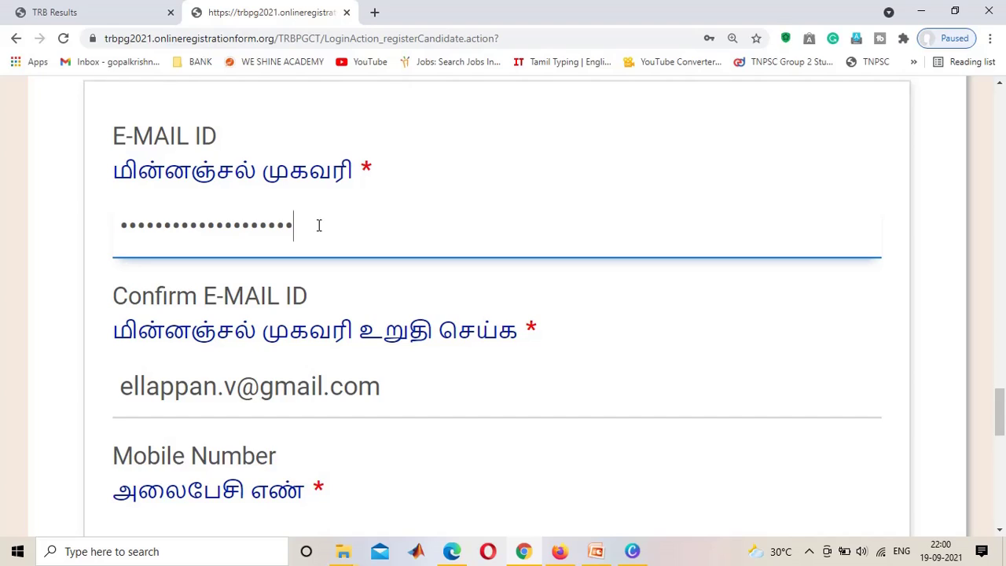
scroll(320, 225, down, 1)
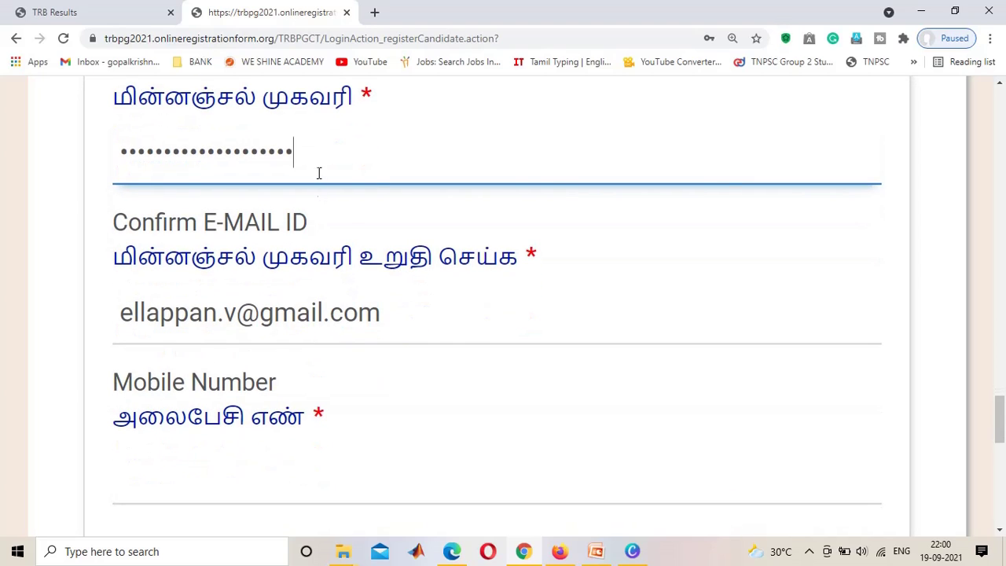
click(336, 445)
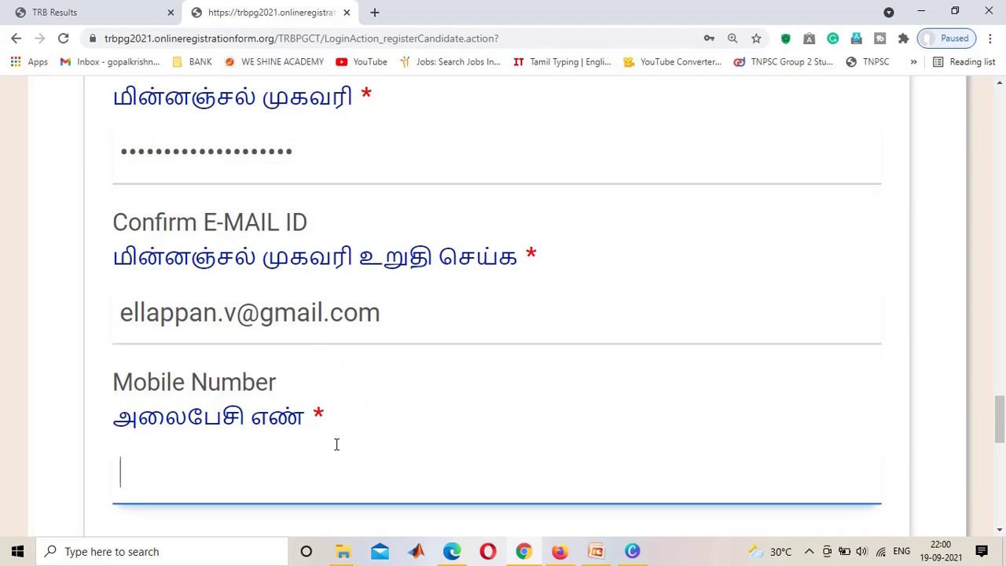
click(387, 313)
scroll(454, 343, up, 4)
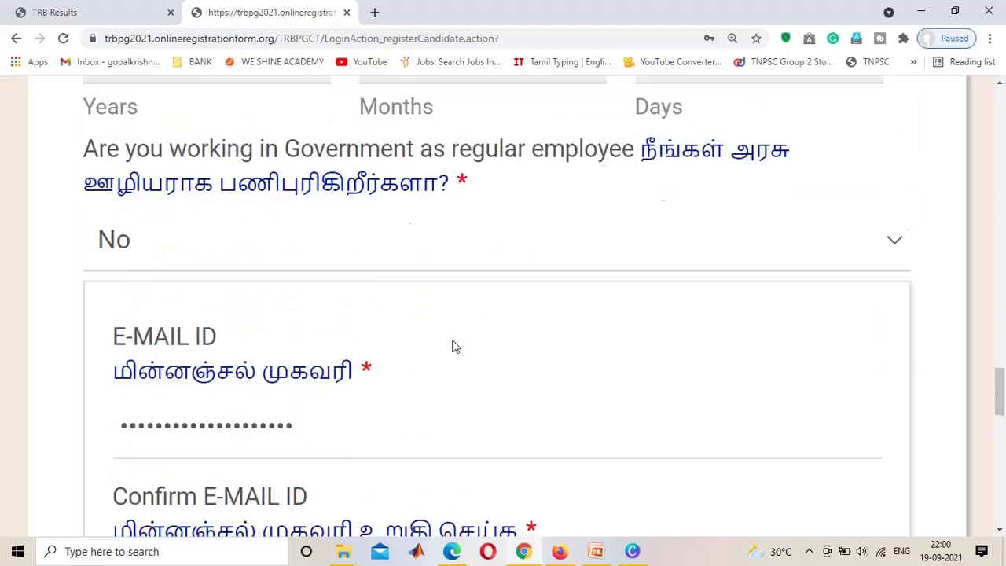
scroll(454, 346, up, 11)
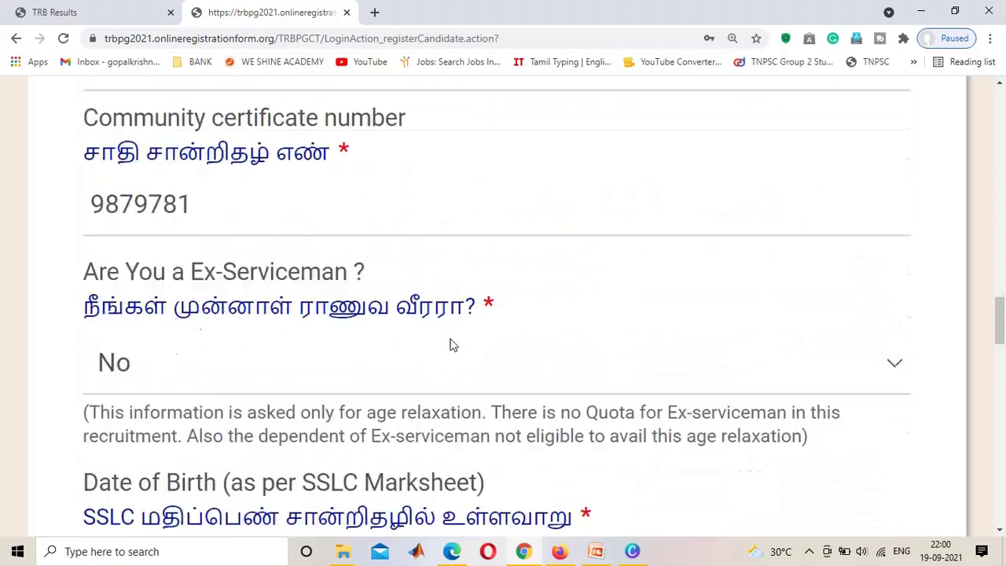
scroll(454, 346, down, 12)
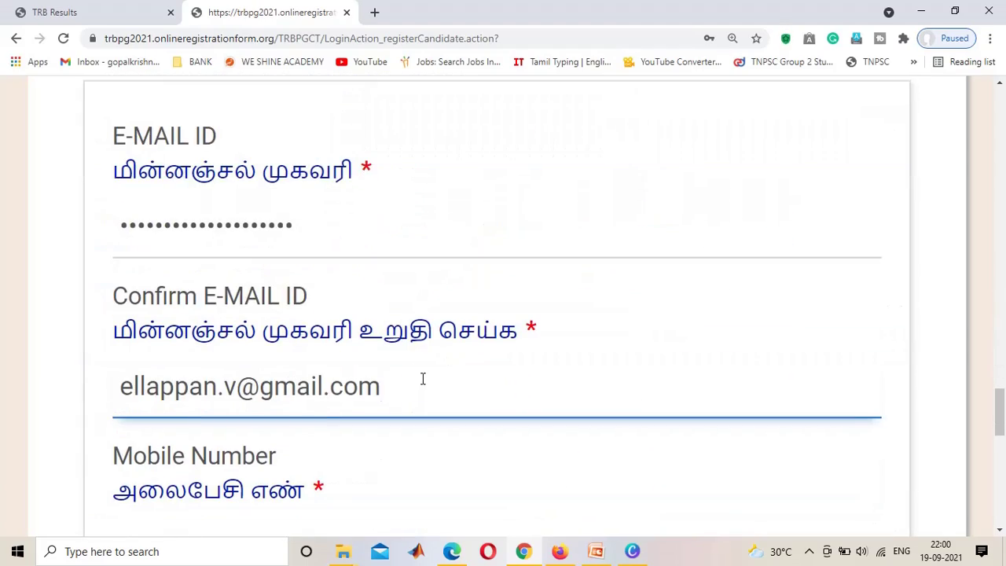
scroll(422, 379, down, 3)
Step: Submit the form, which flags the missing mobile number and verification image
click(422, 382)
key(Return)
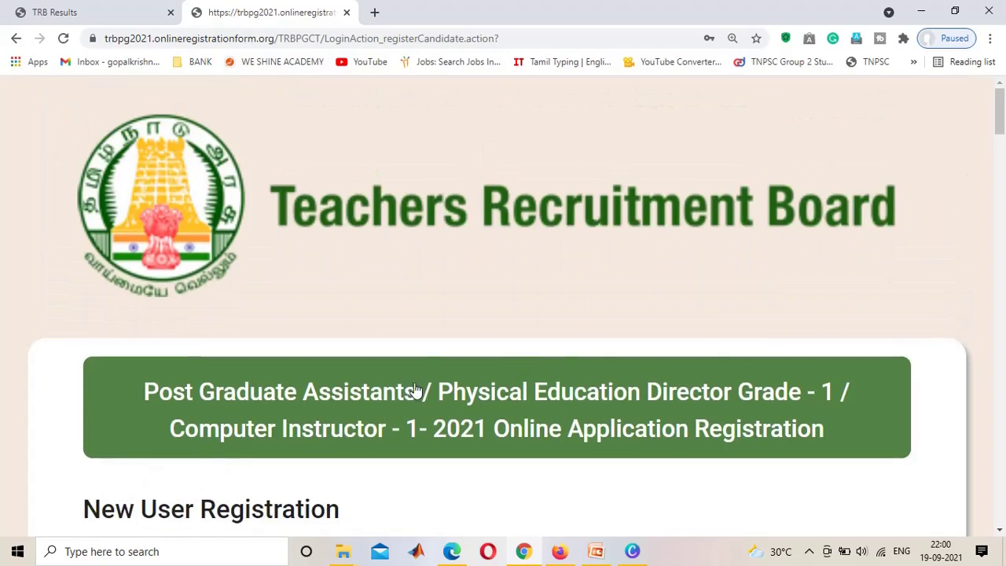
scroll(393, 409, down, 15)
scroll(378, 350, up, 12)
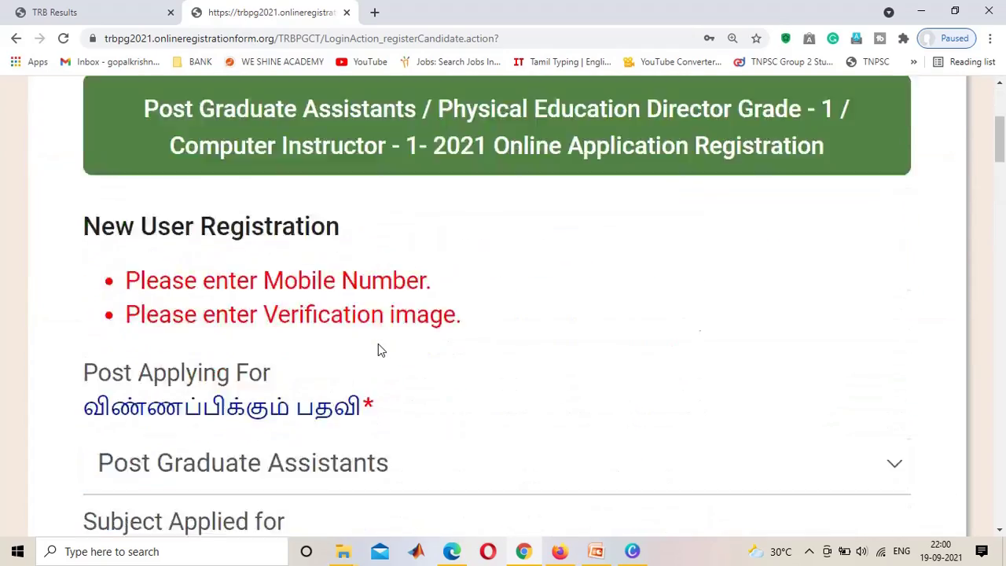
scroll(377, 358, down, 10)
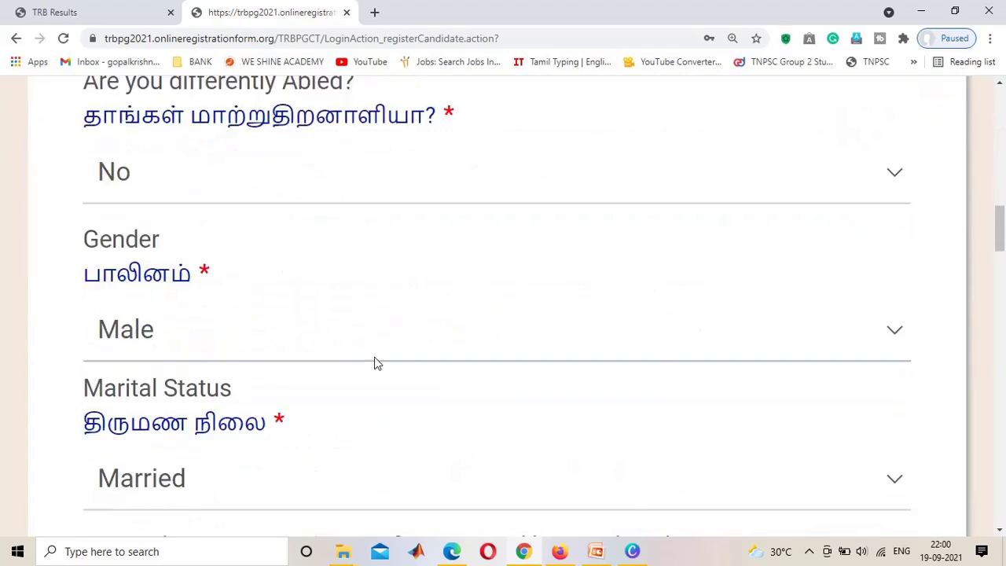
scroll(376, 362, down, 15)
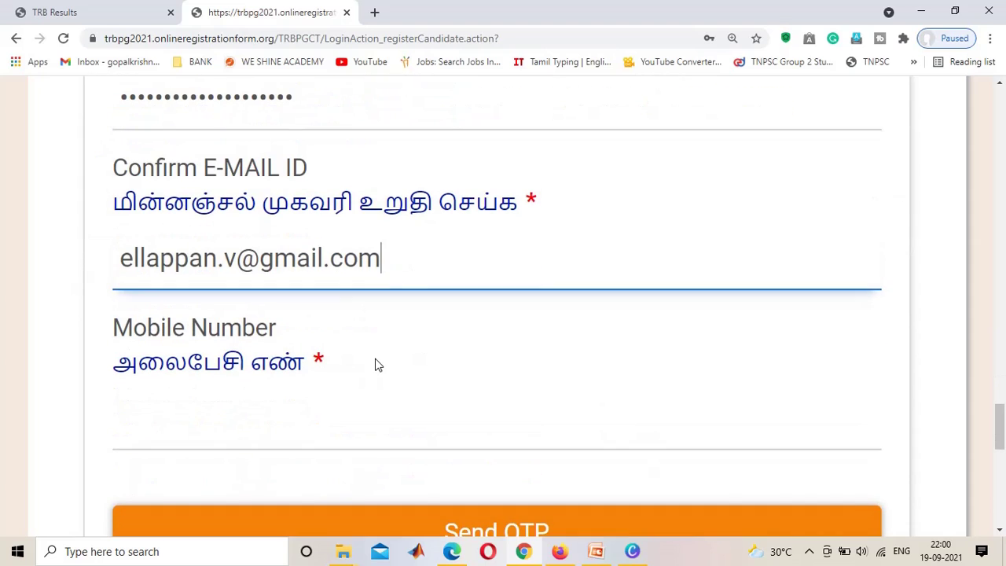
Step: Enter the candidate's 10-digit mobile number in the Mobile Number field
click(307, 410)
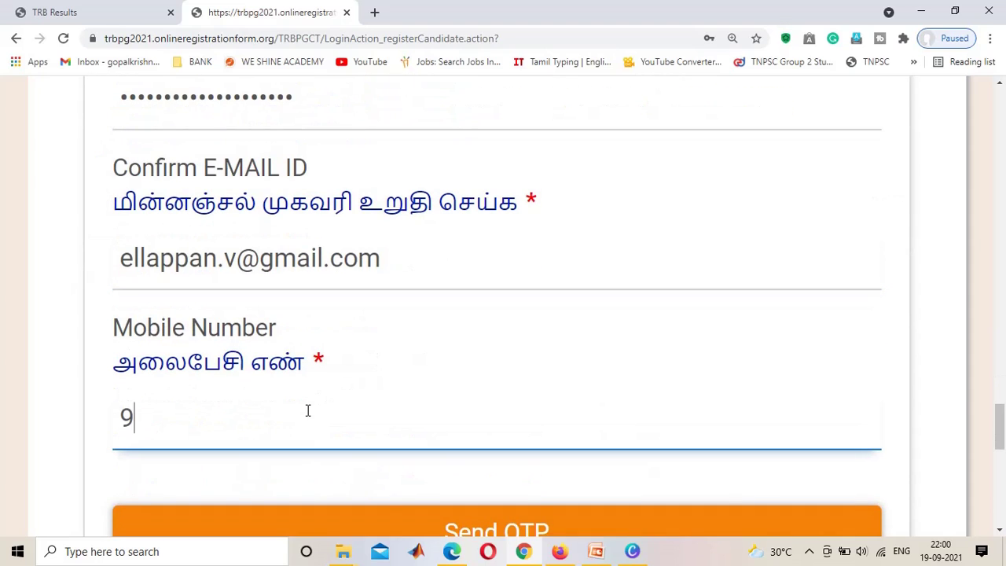
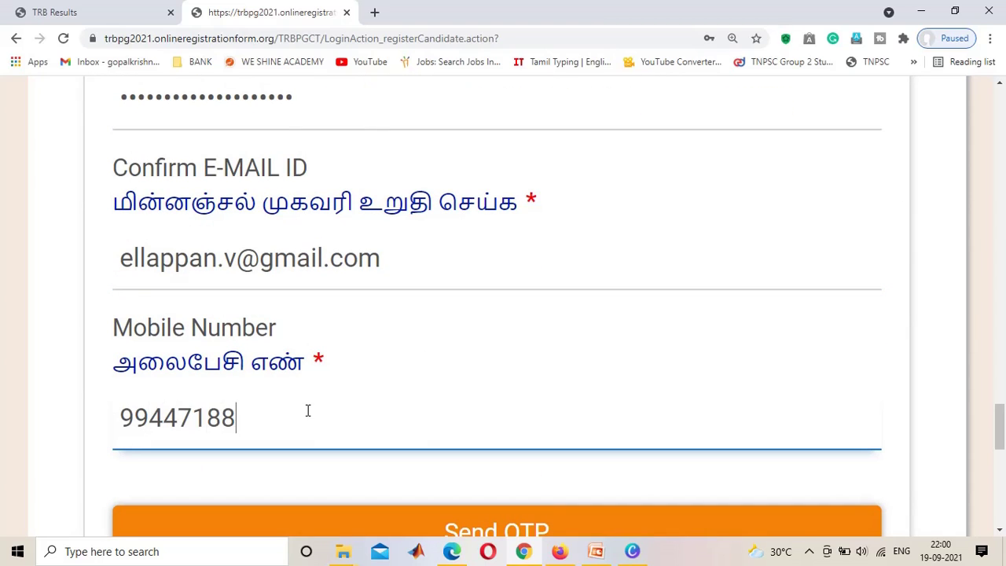
scroll(308, 410, down, 5)
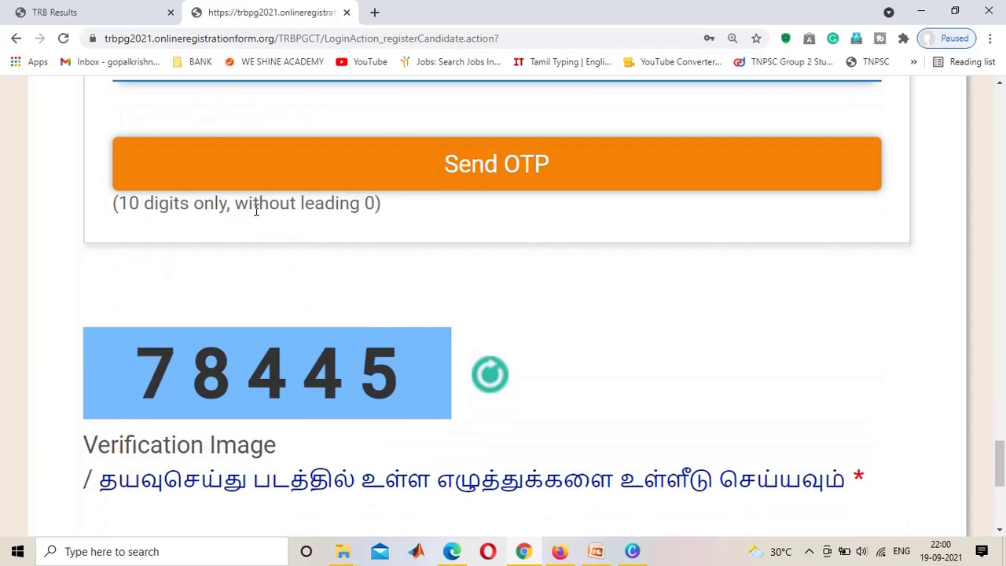
scroll(291, 245, up, 3)
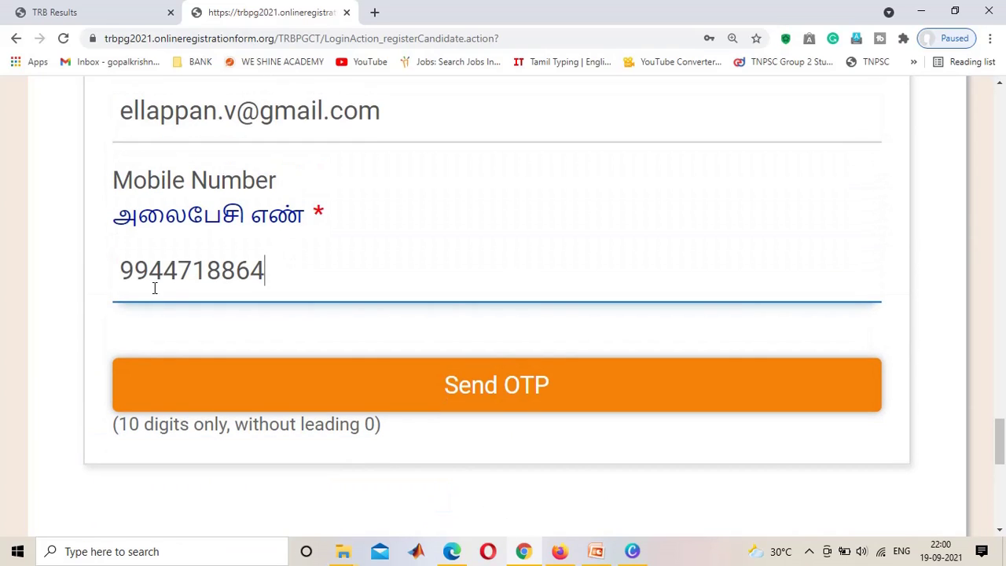
drag(126, 269, 279, 269)
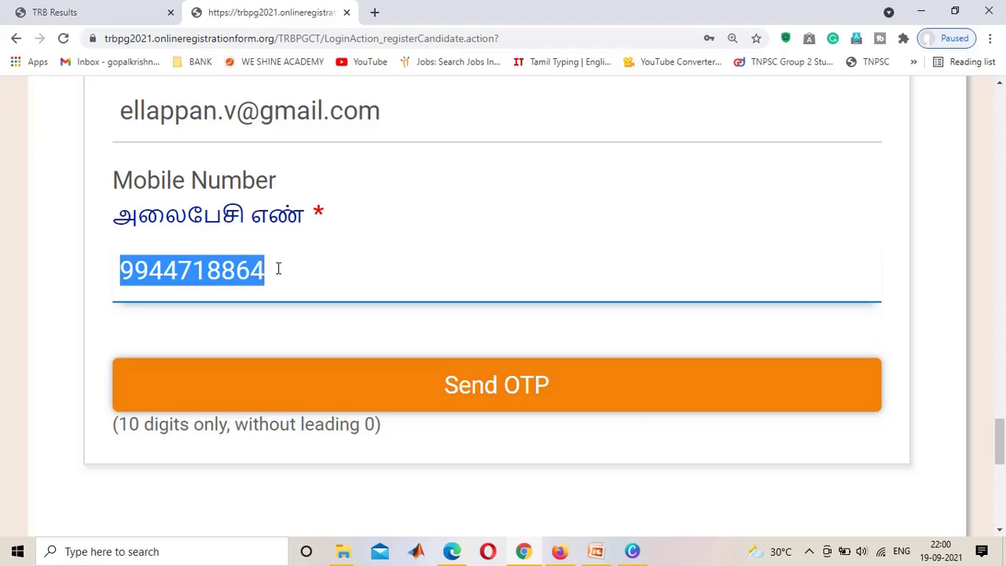
scroll(359, 338, down, 5)
scroll(383, 338, up, 2)
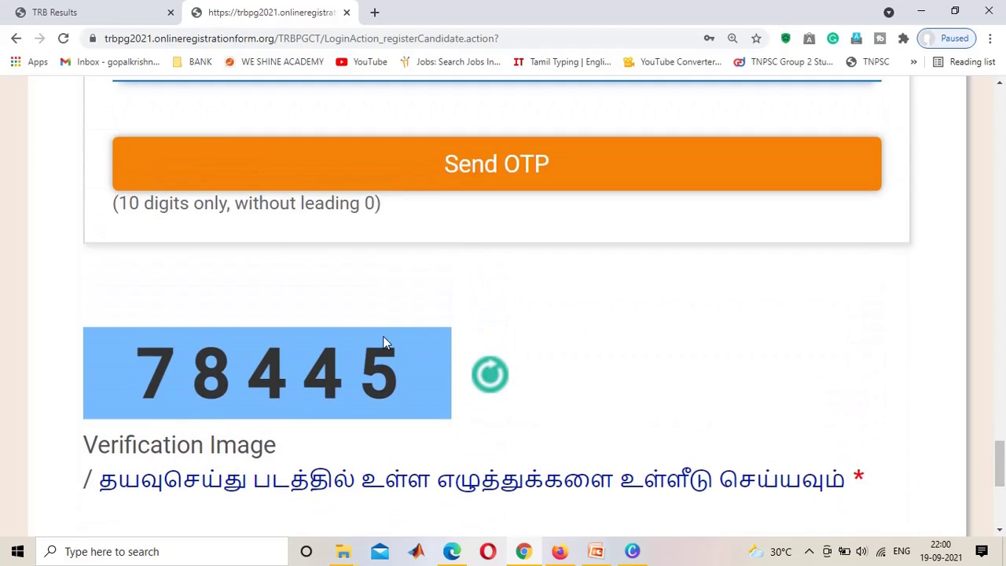
scroll(377, 338, down, 4)
scroll(409, 369, up, 2)
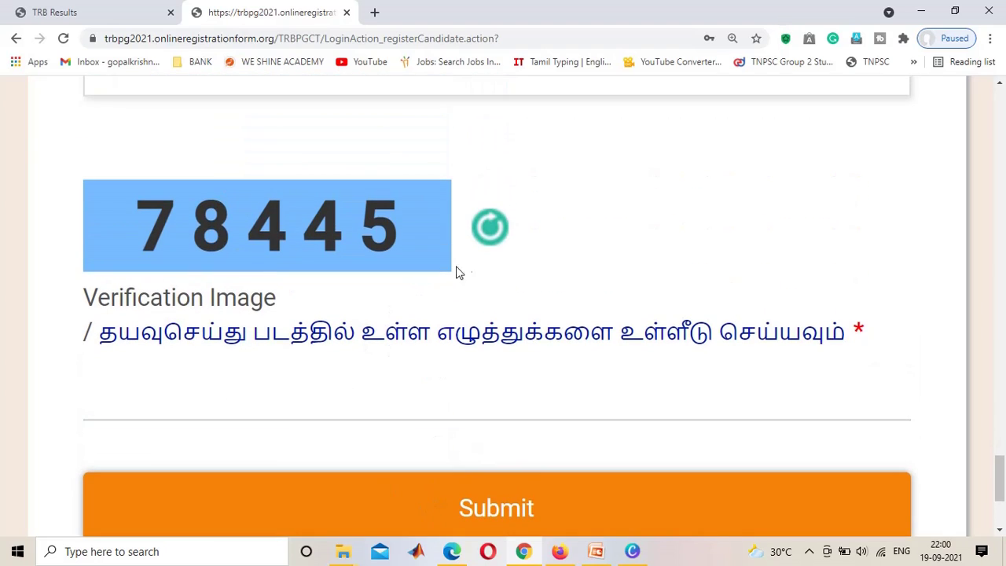
scroll(314, 184, up, 2)
scroll(301, 178, up, 1)
click(240, 350)
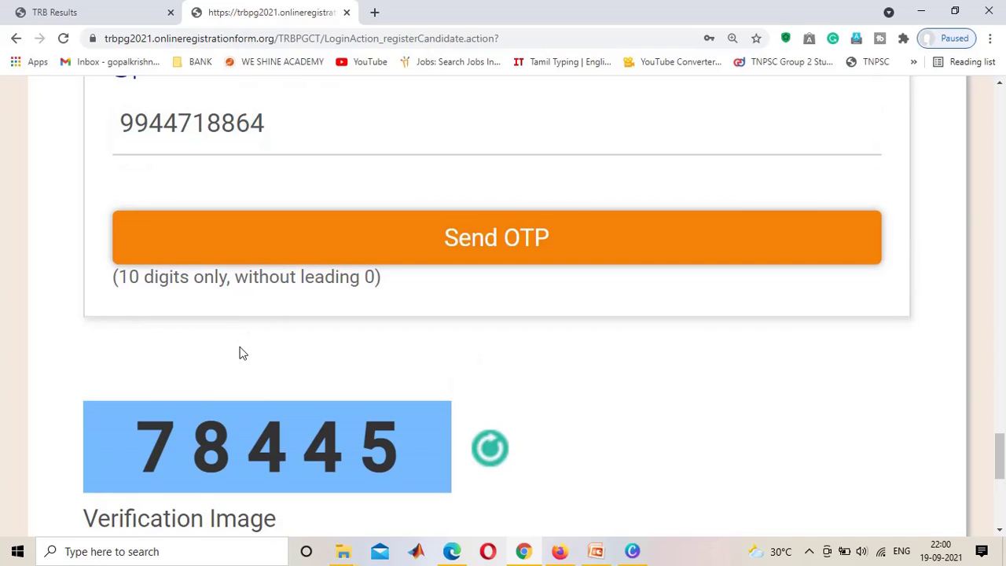
scroll(238, 384, down, 3)
Step: Type the characters shown in the verification image
click(231, 402)
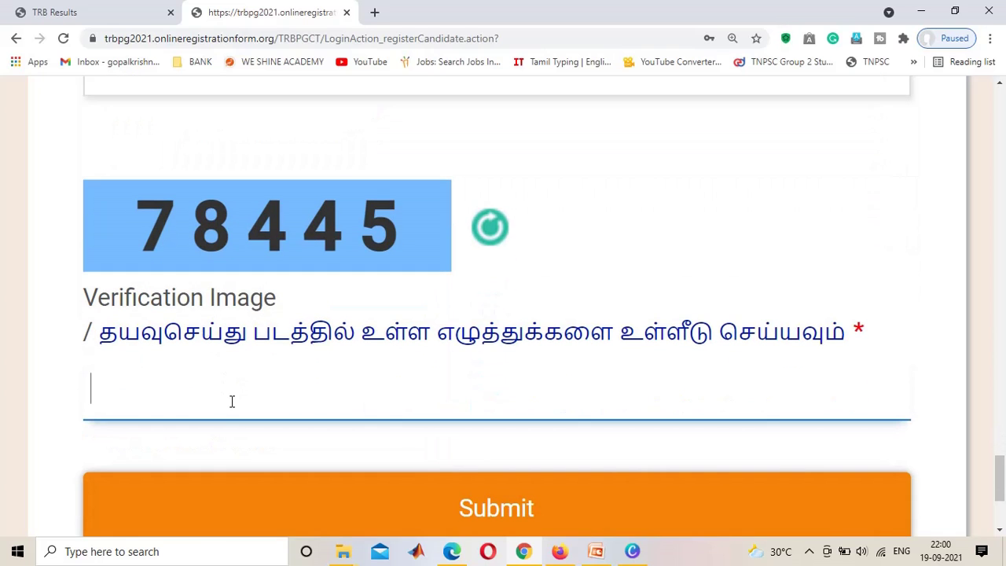
text(78445)
scroll(420, 270, up, 4)
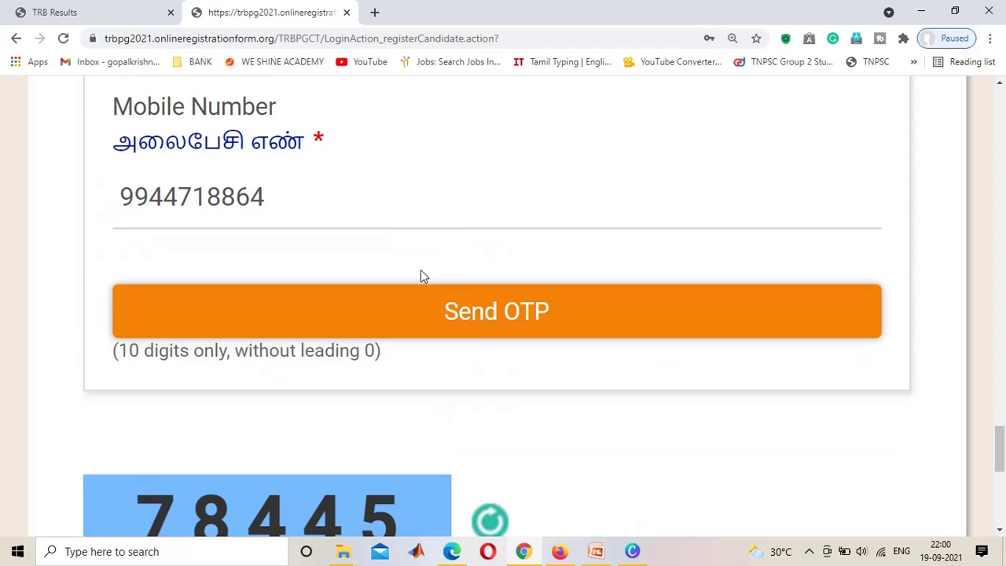
Step: Request a mobile OTP and enter the six-digit code received by SMS
click(496, 314)
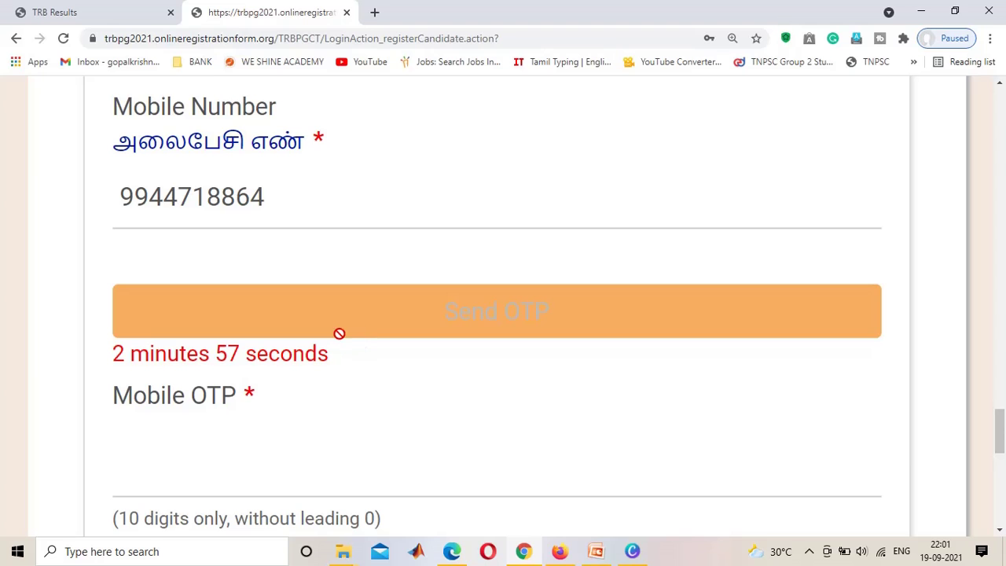
scroll(408, 362, down, 3)
scroll(409, 362, down, 1)
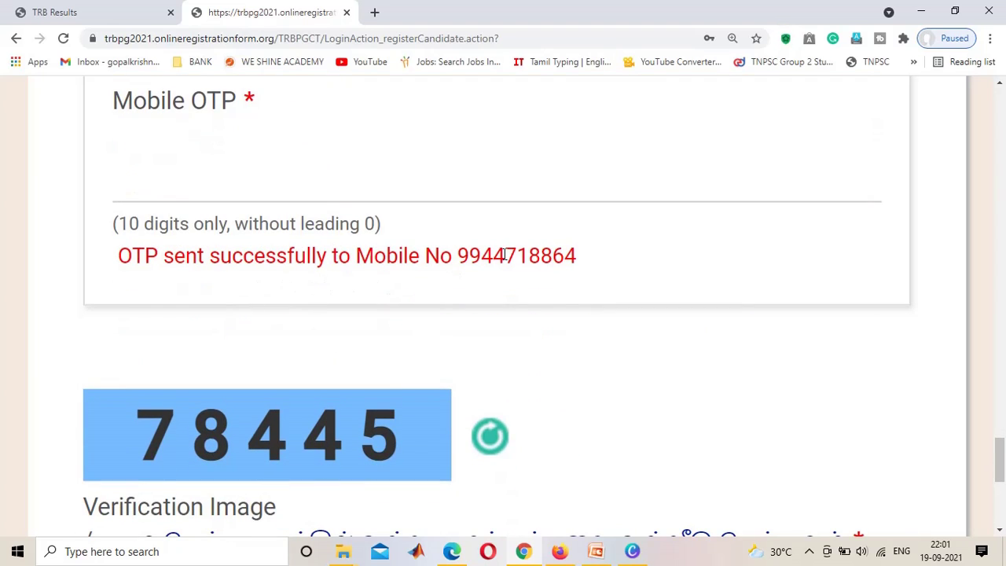
scroll(554, 321, down, 3)
scroll(550, 334, up, 6)
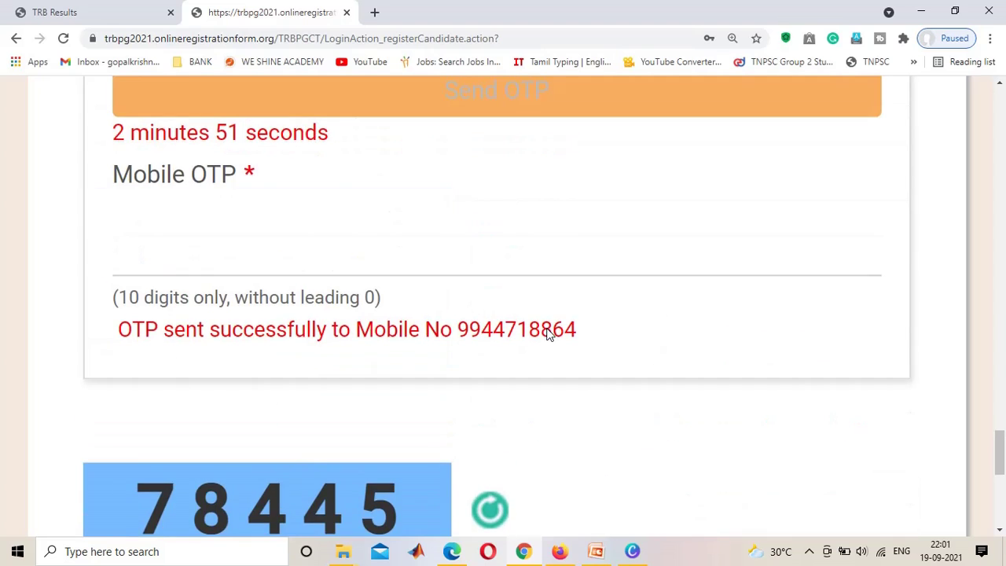
scroll(383, 367, down, 2)
click(321, 258)
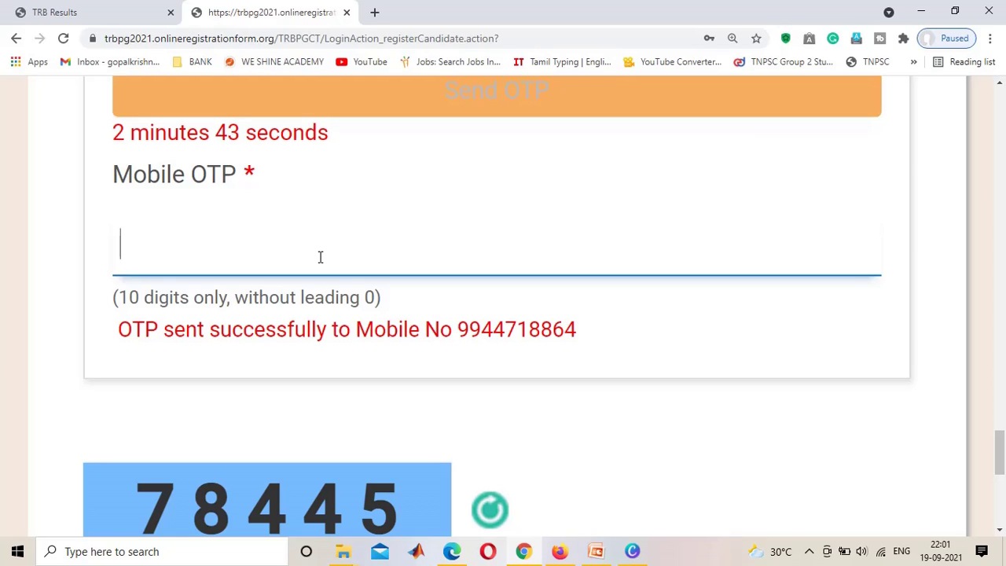
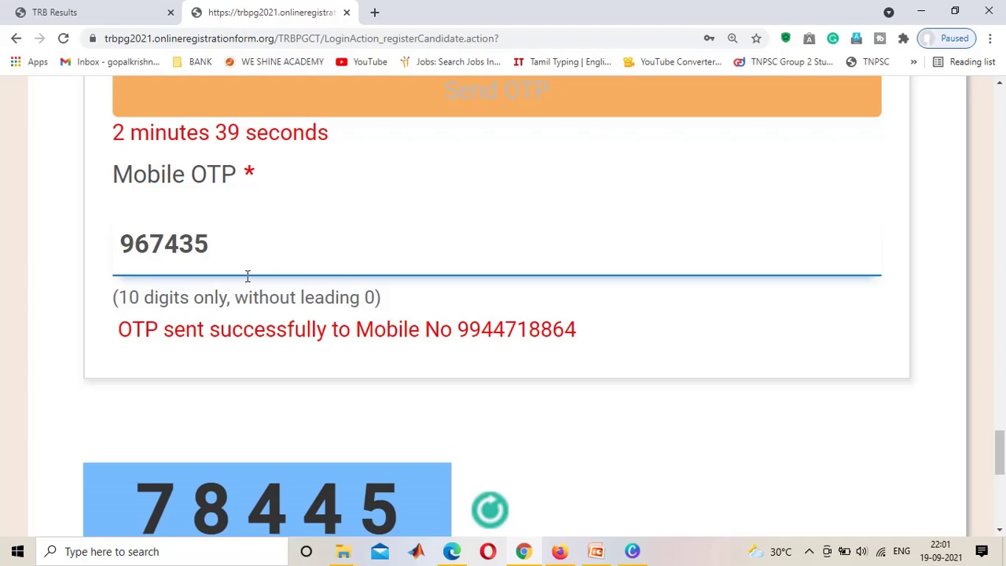
scroll(247, 276, down, 6)
Step: Submit the registration and dismiss Chrome's save-password offer
click(480, 299)
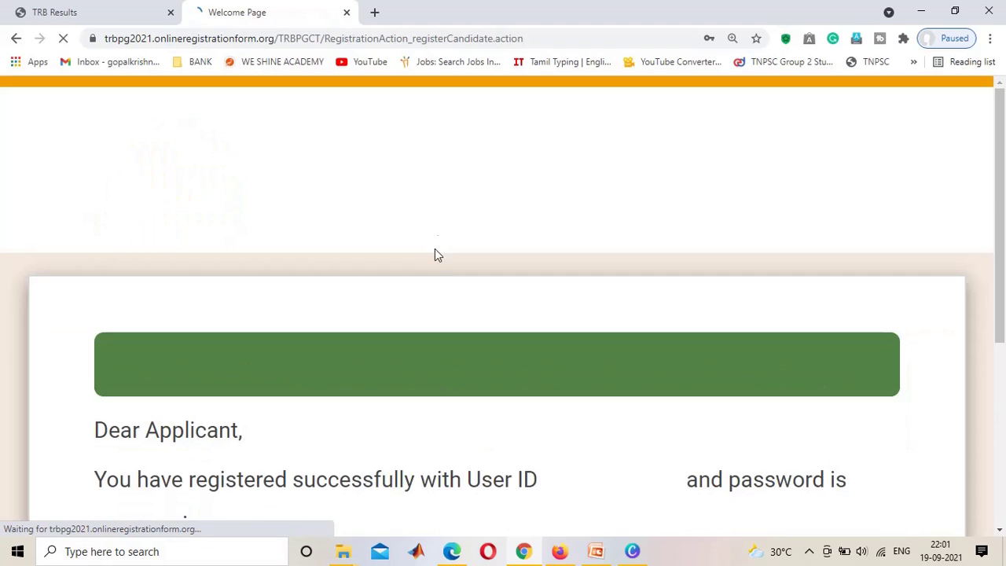
scroll(437, 255, down, 3)
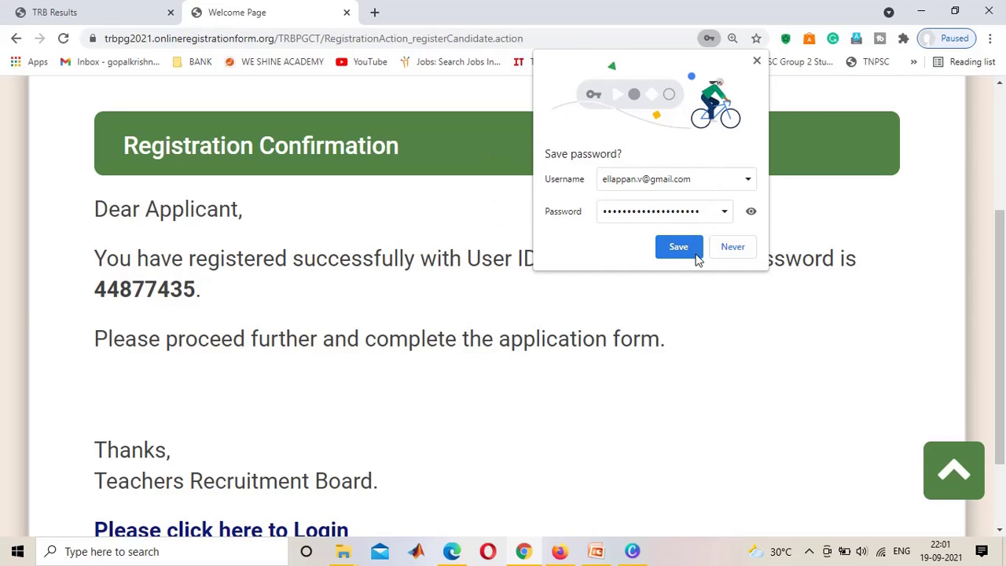
click(757, 61)
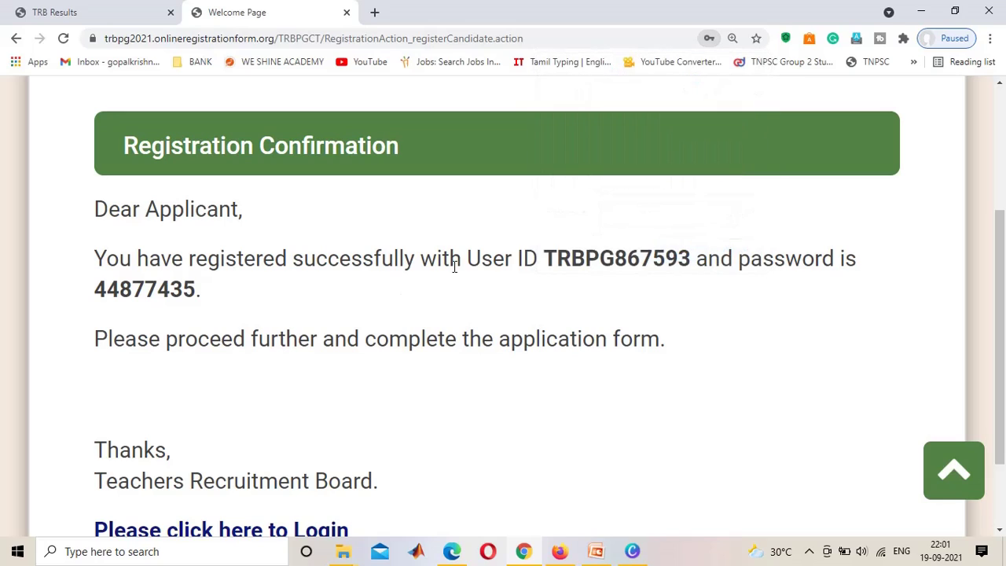
Step: Select the newly issued user ID, then open the Gmail message in Firefox
drag(542, 256, 689, 262)
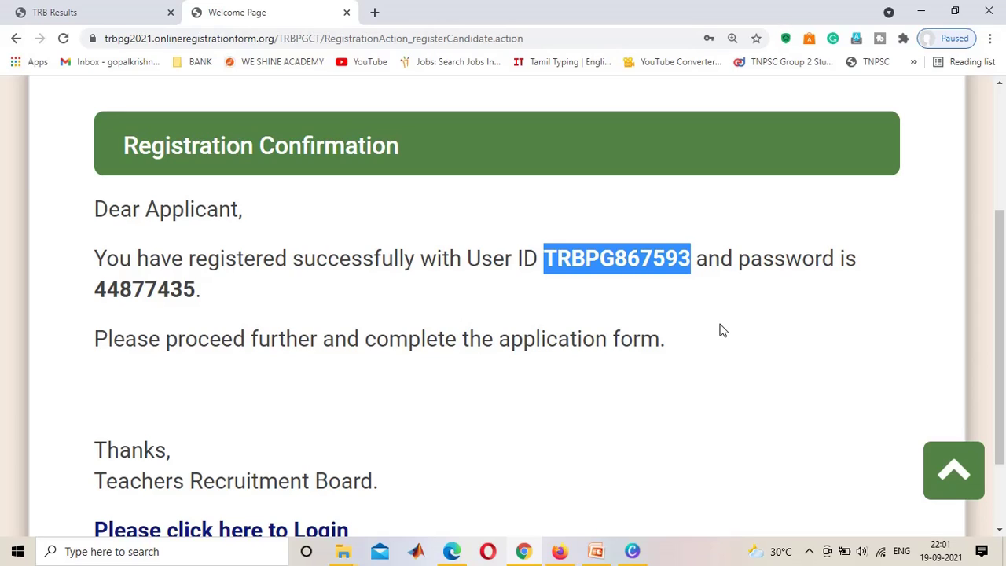
click(714, 382)
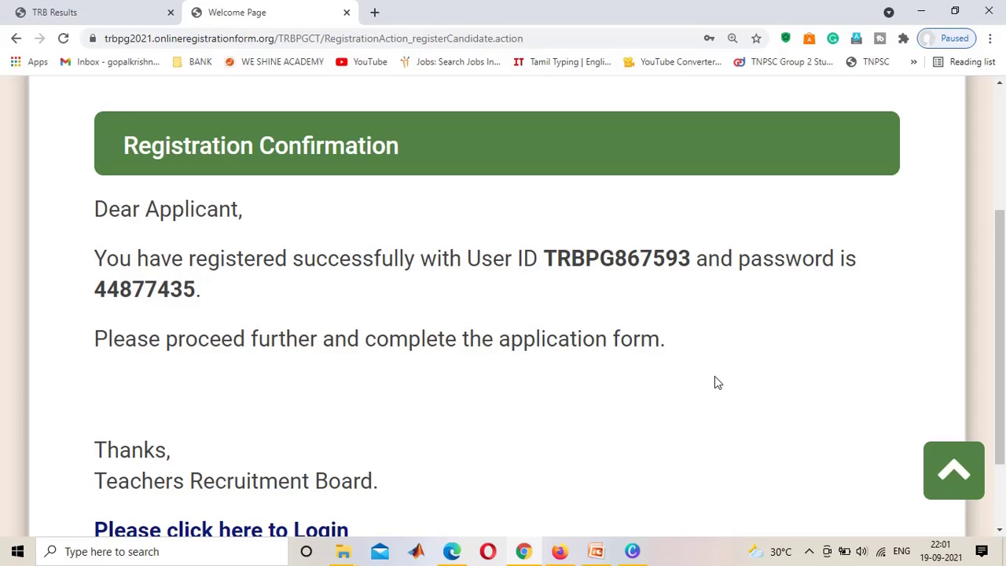
click(560, 551)
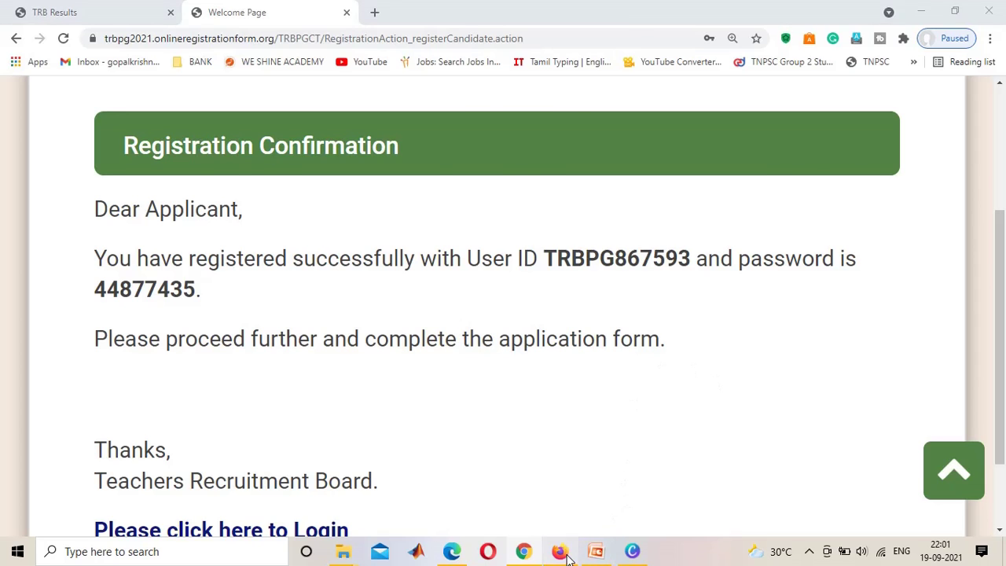
click(105, 19)
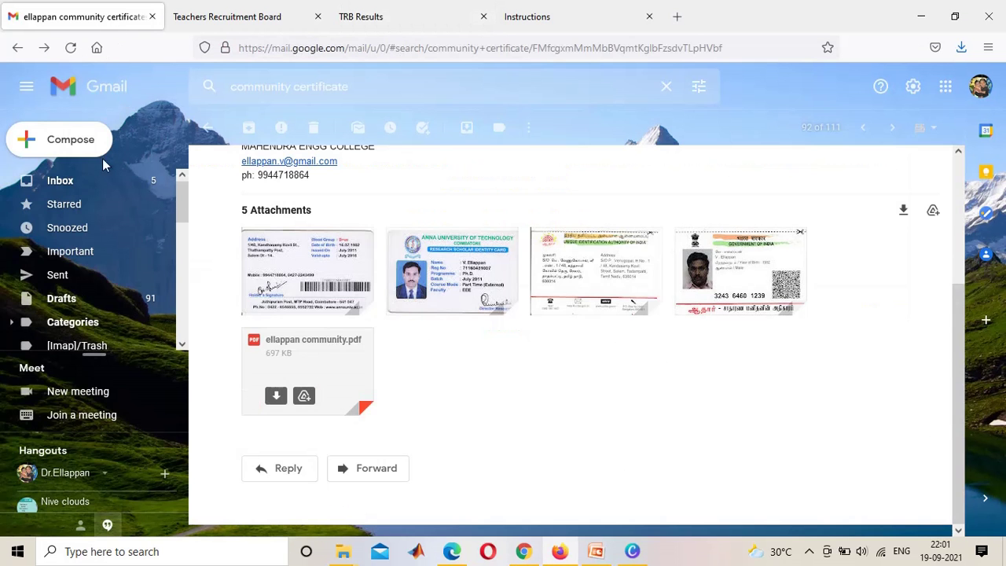
Step: Browse the Updates, Promotions and Primary inbox categories to find the registration email
click(91, 182)
click(657, 165)
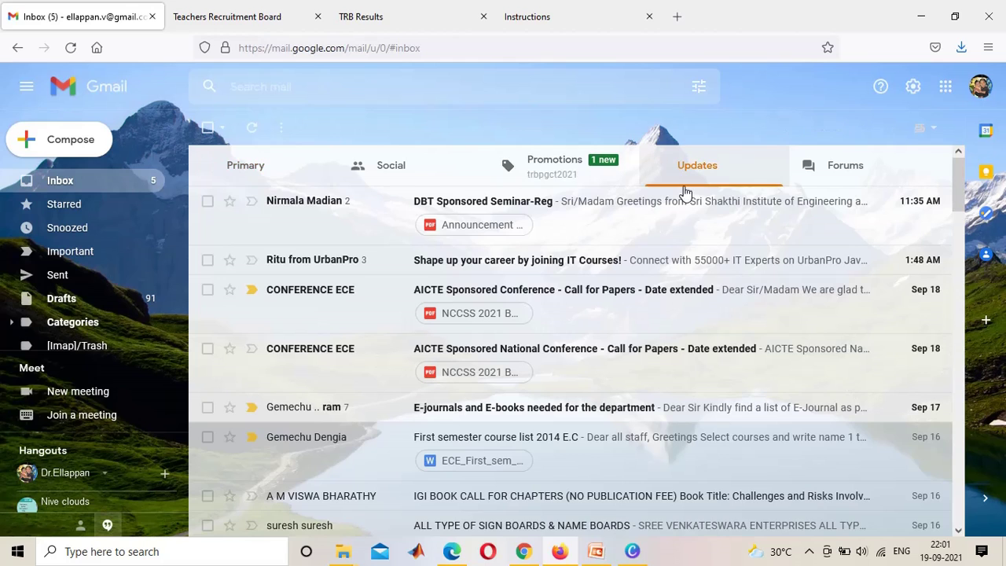
click(561, 175)
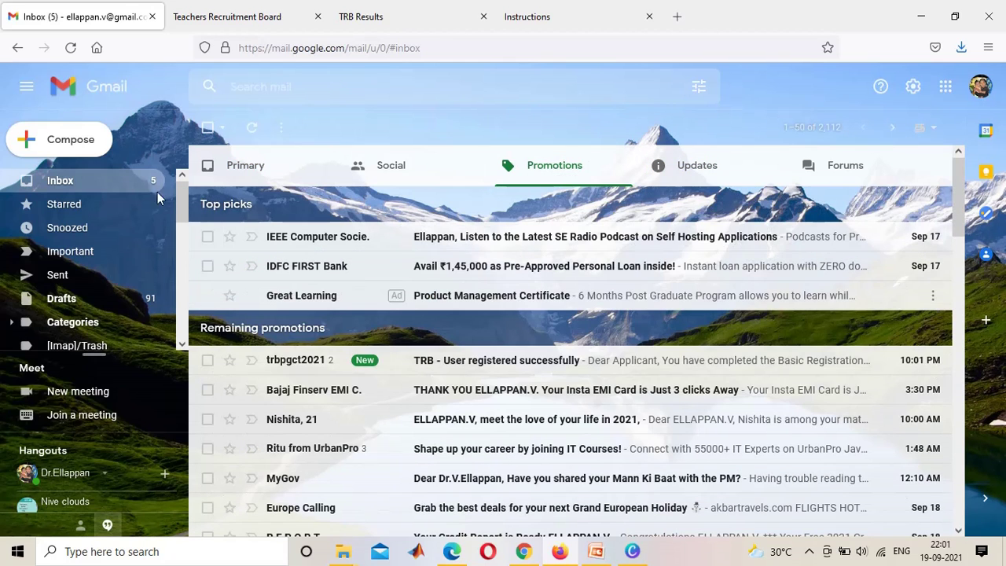
click(110, 184)
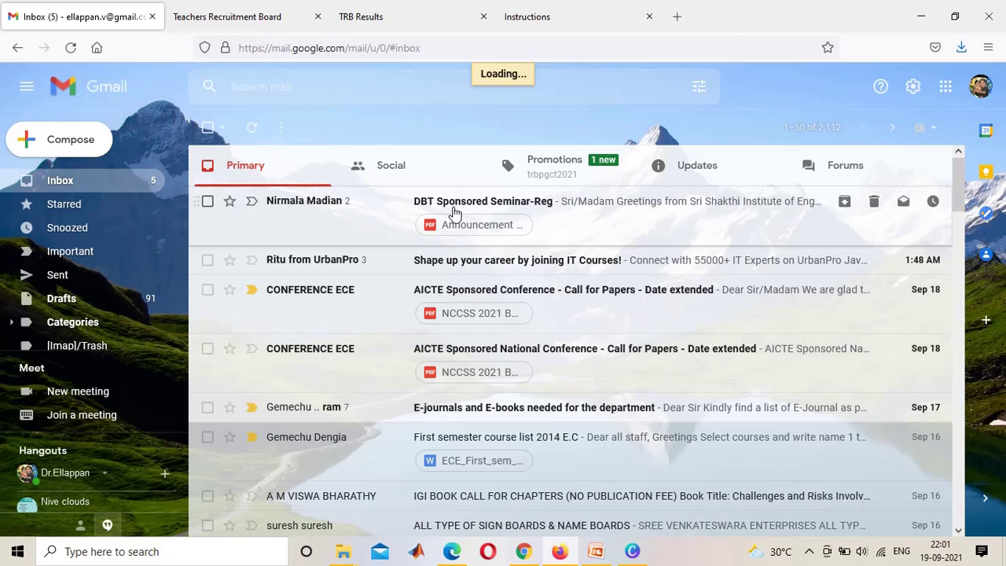
click(684, 171)
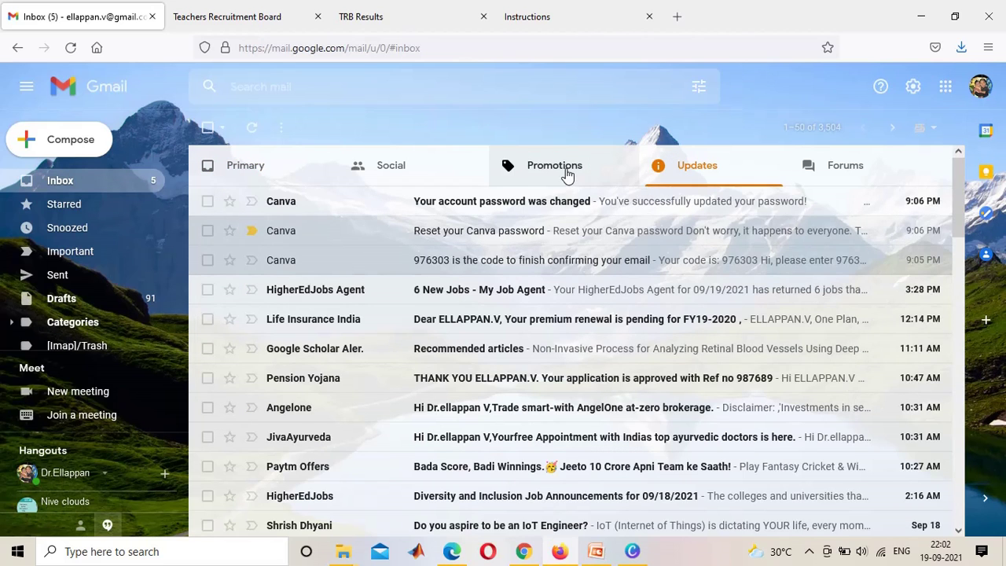
click(535, 178)
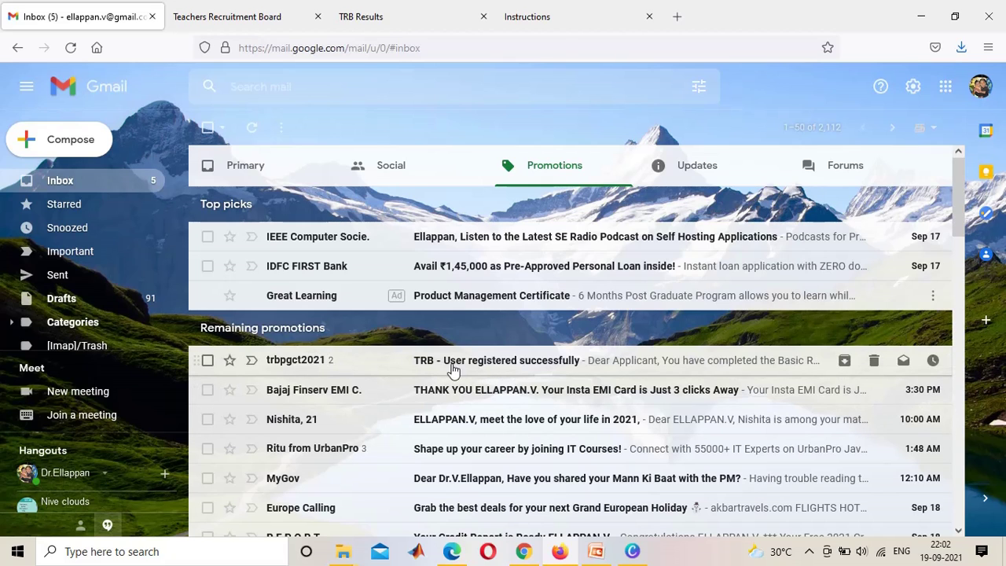
Step: Open the 'TRB - User registered successfully' email and highlight the User ID and password
click(523, 371)
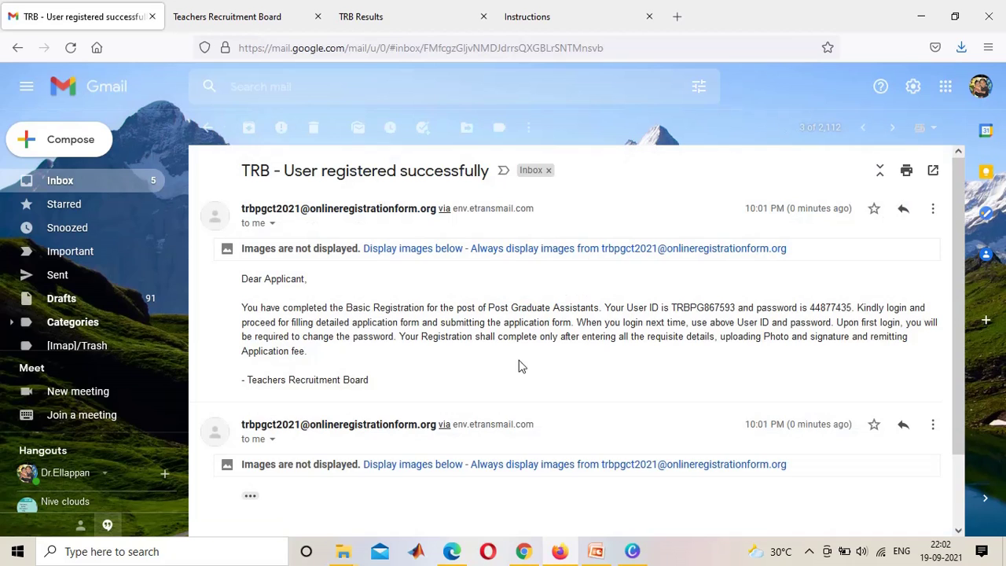
scroll(463, 367, down, 1)
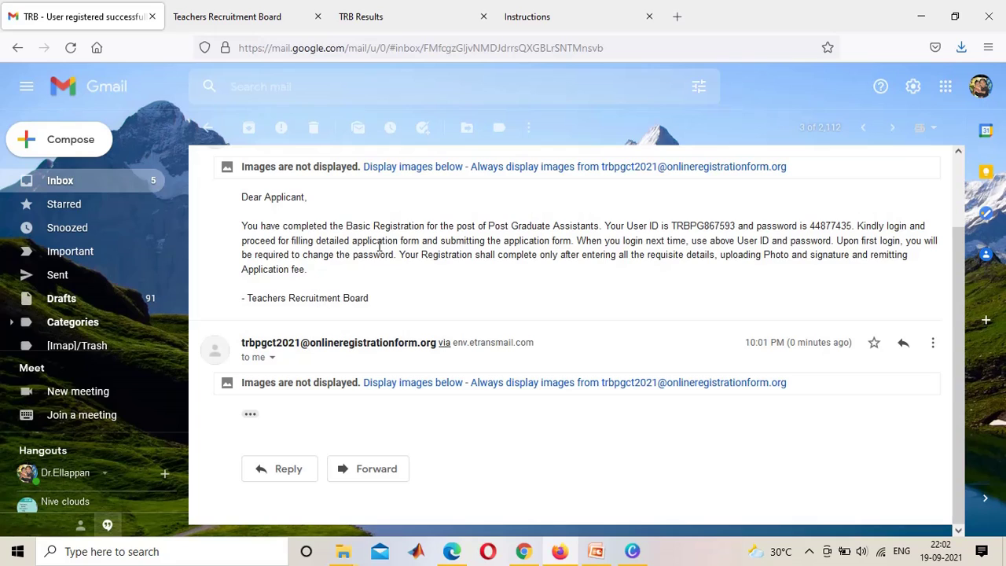
drag(672, 226, 746, 226)
drag(676, 226, 853, 222)
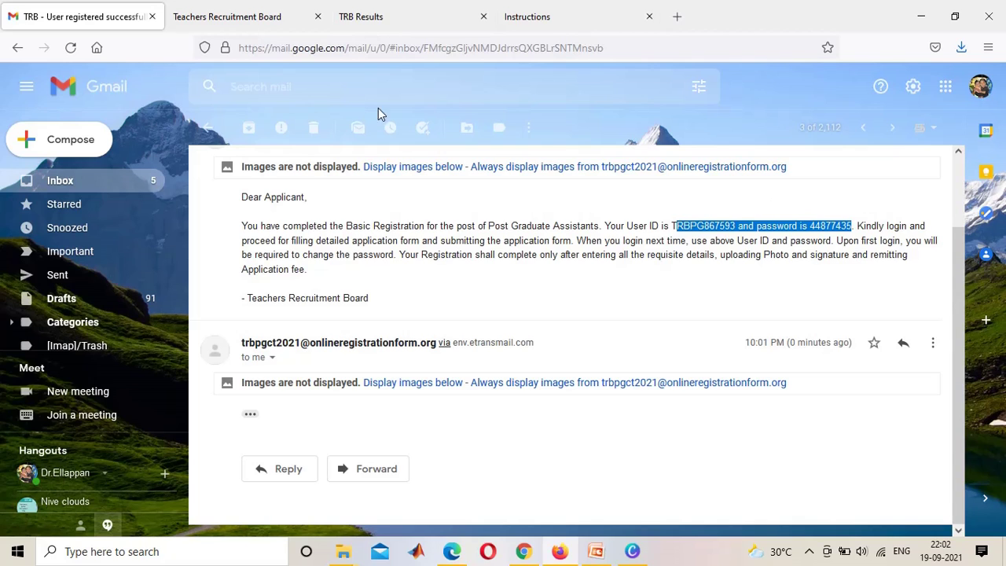
scroll(452, 149, up, 2)
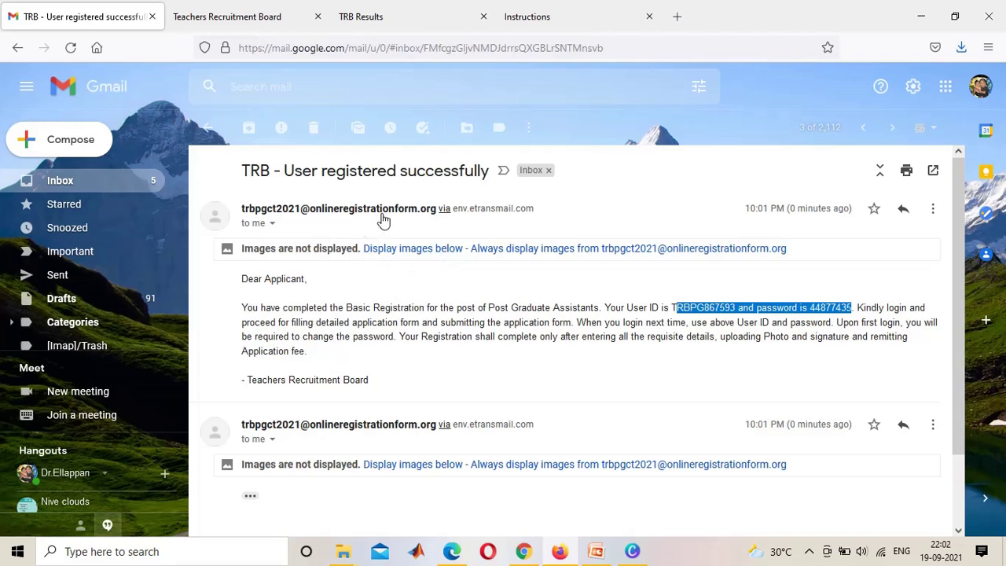
scroll(461, 304, down, 2)
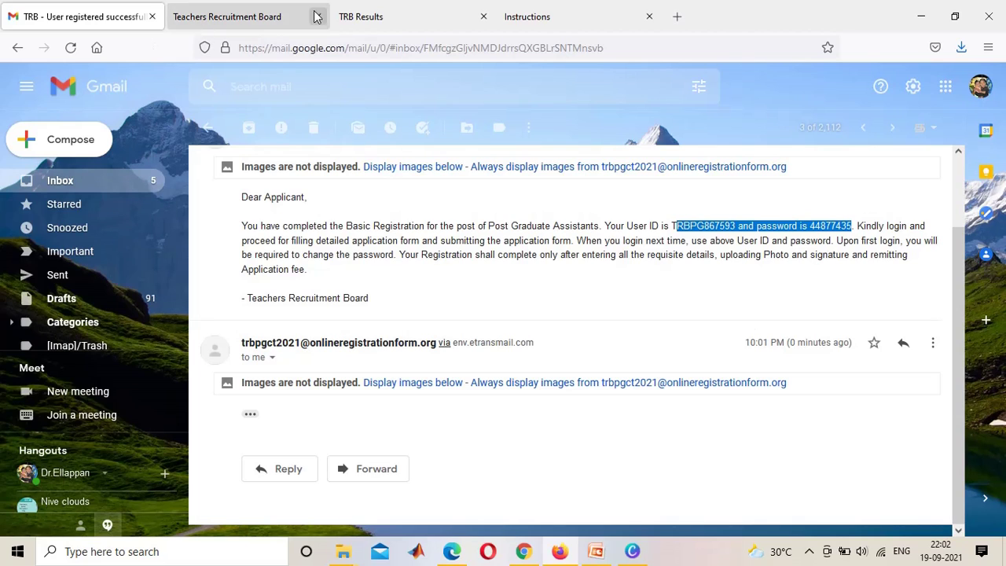
Step: Select the user ID on the registration confirmation page, then go to the TRB login page
click(522, 552)
scroll(456, 369, down, 2)
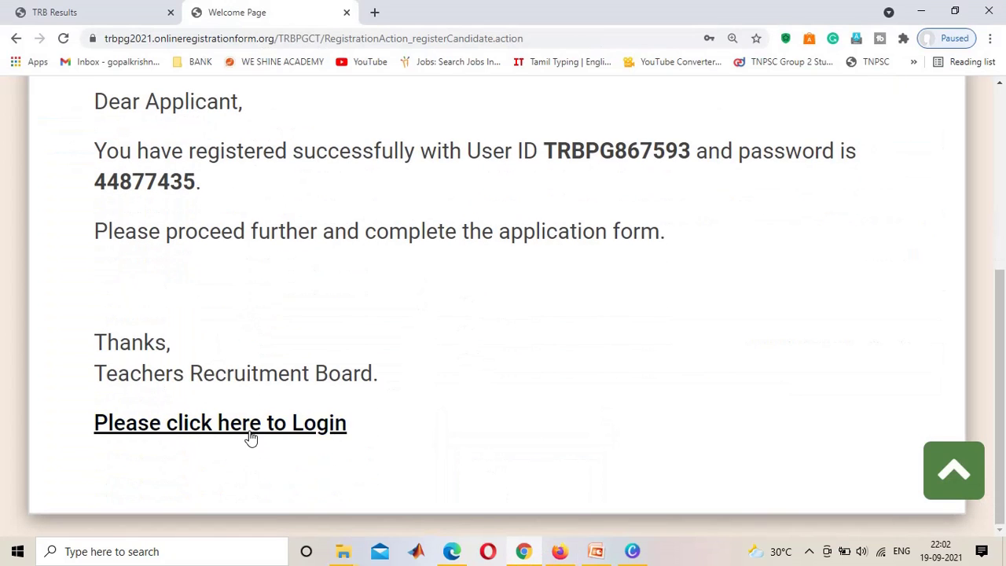
click(224, 434)
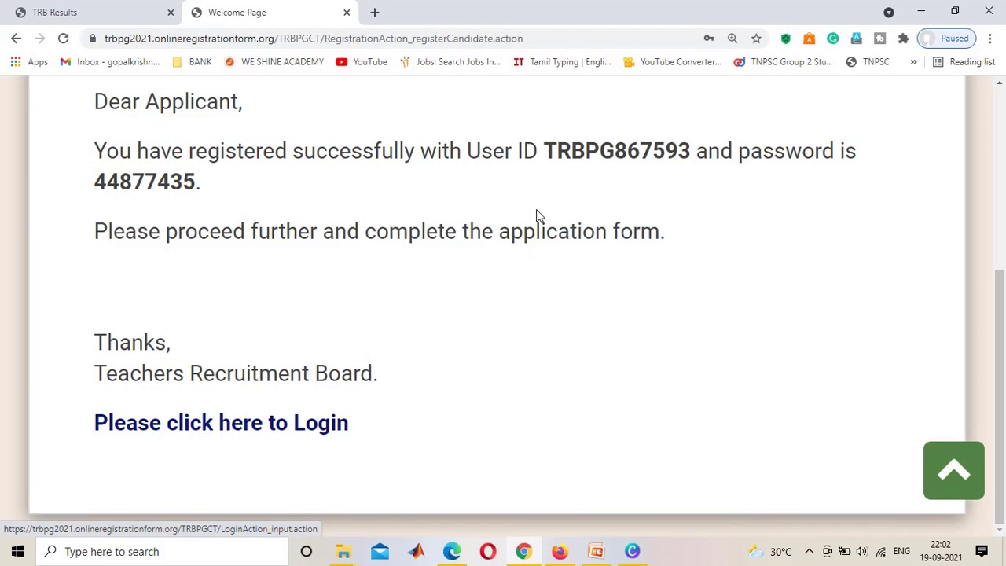
drag(544, 149, 688, 150)
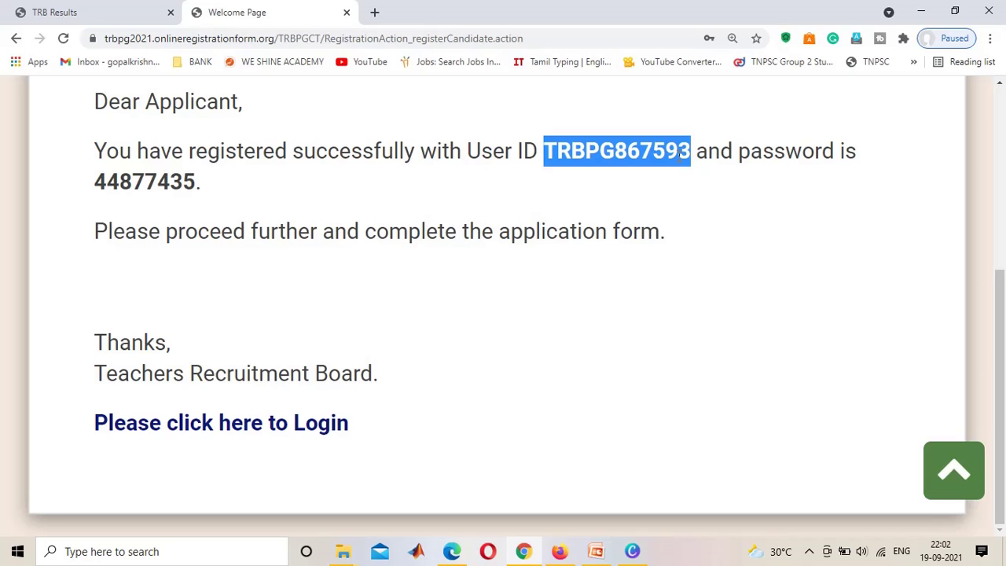
click(285, 427)
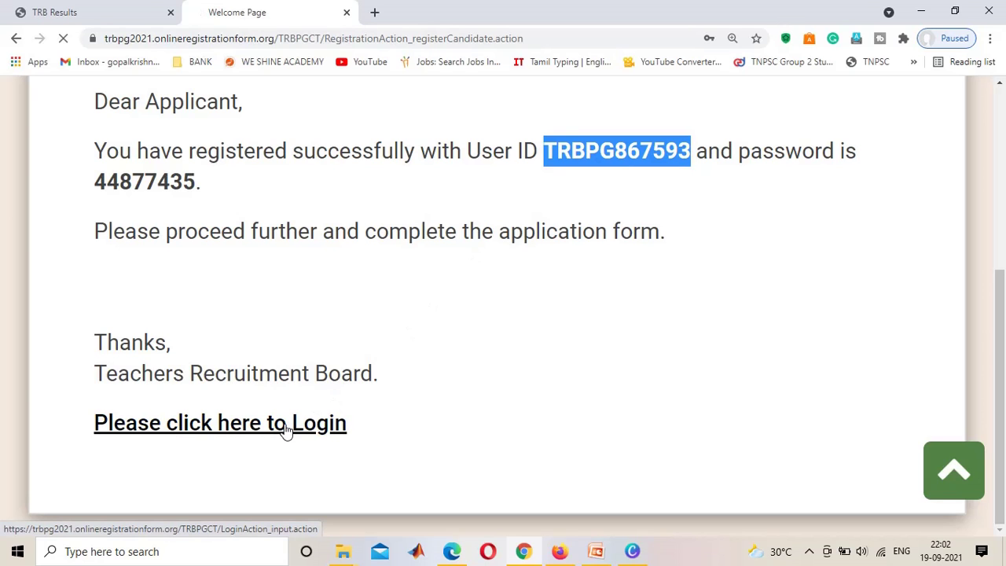
scroll(492, 341, down, 5)
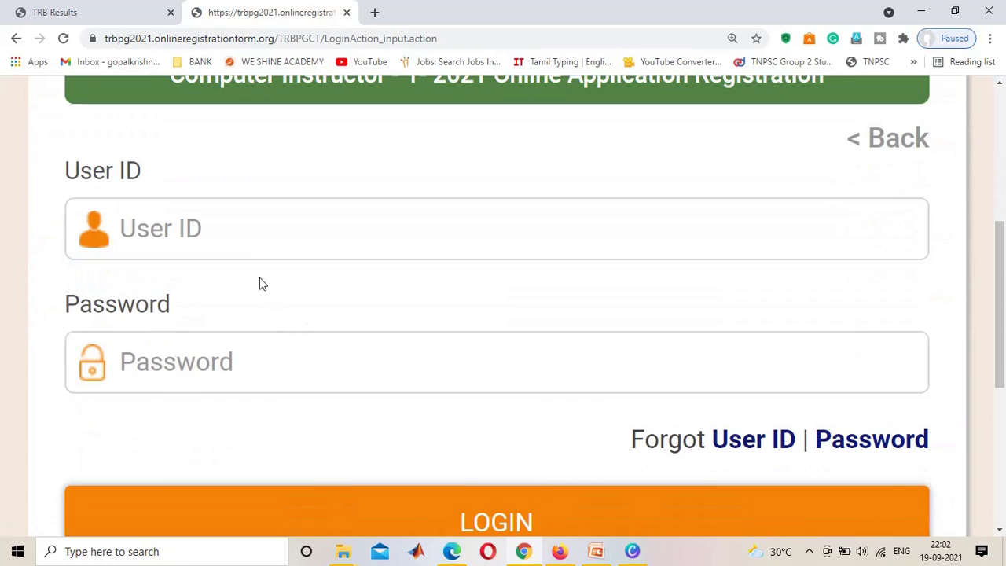
Step: Paste the copied user ID into the login User ID field
click(249, 245)
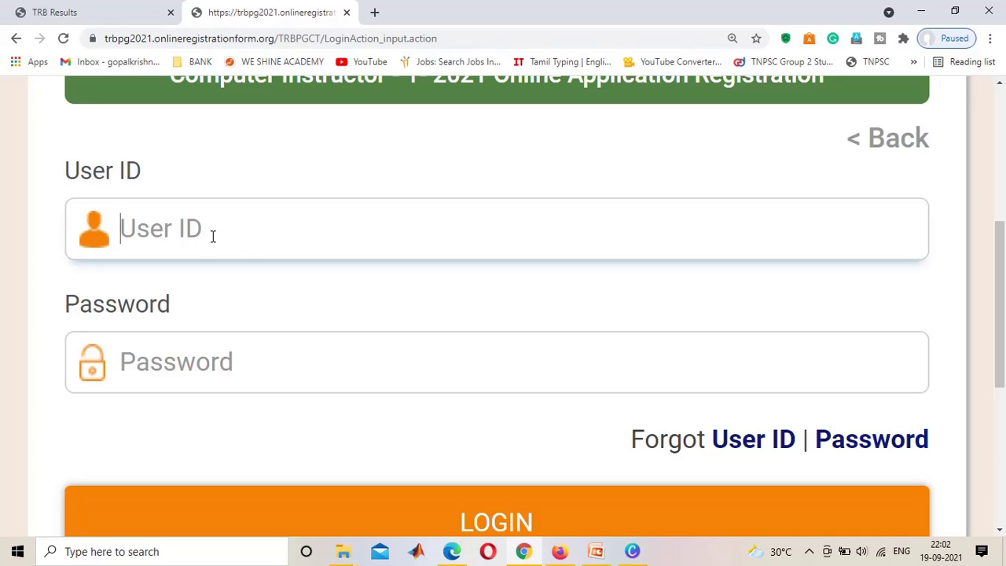
right_click(211, 235)
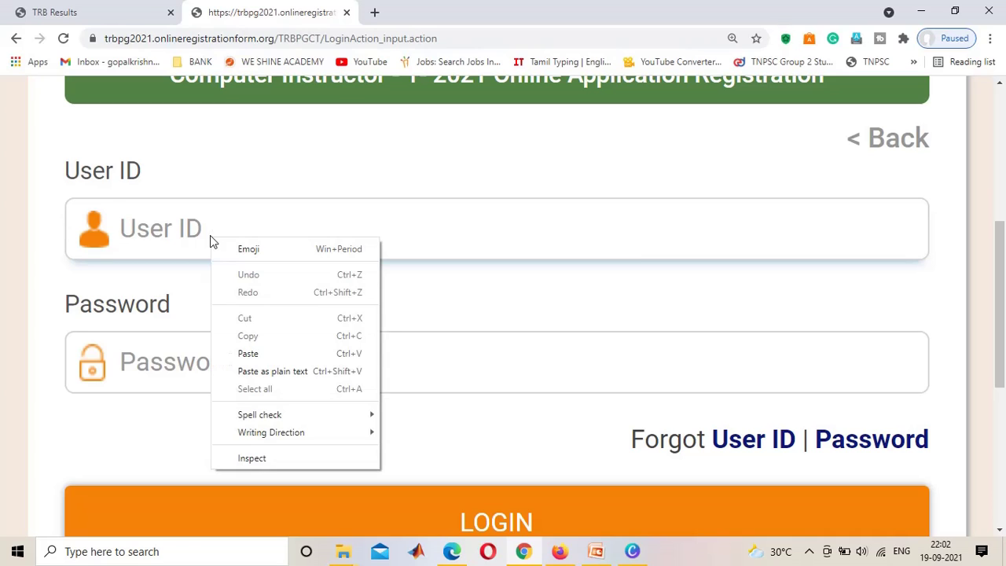
click(263, 355)
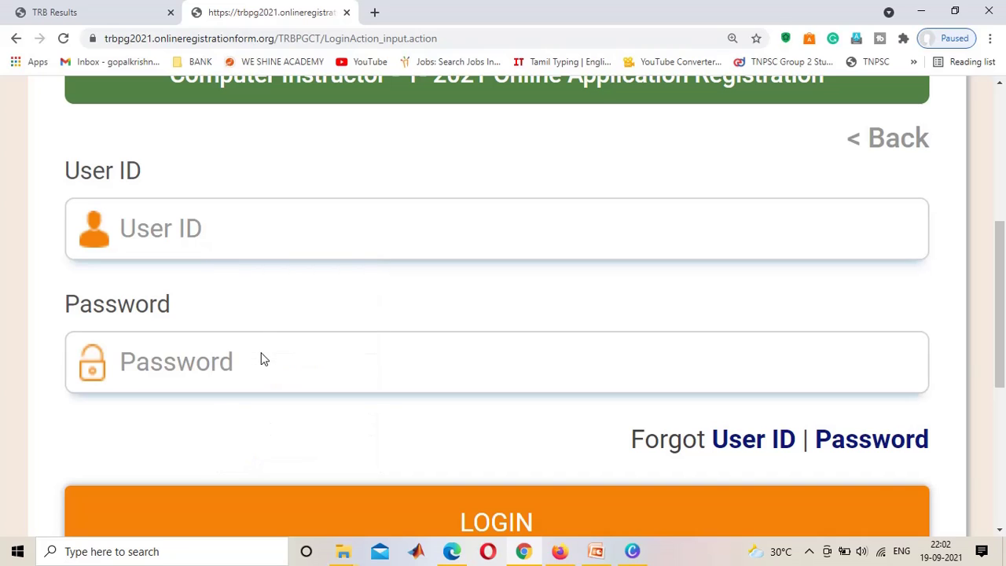
right_click(189, 230)
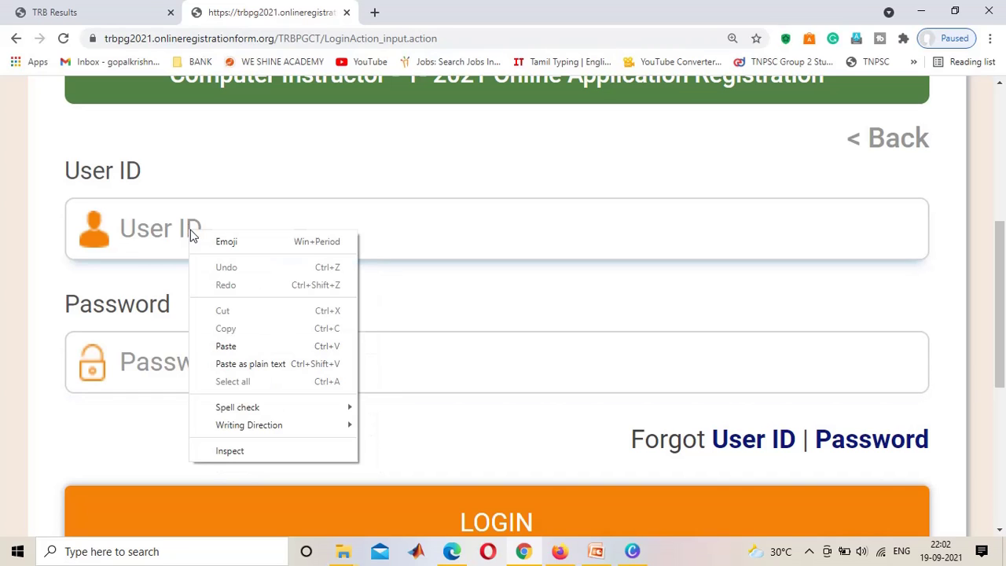
click(238, 346)
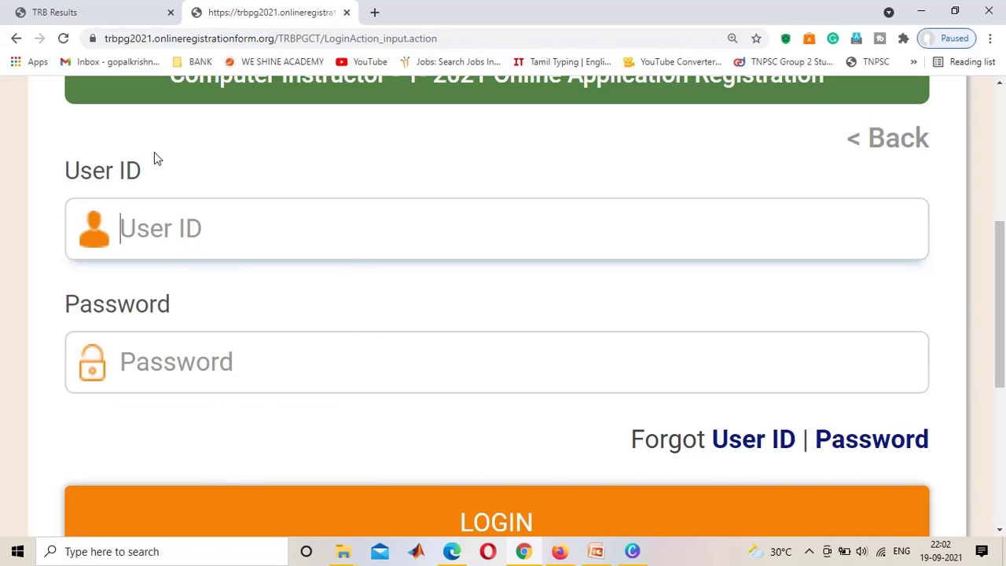
Step: Type the emailed User ID into the login field, correcting its mistyped first letters
click(569, 549)
click(679, 307)
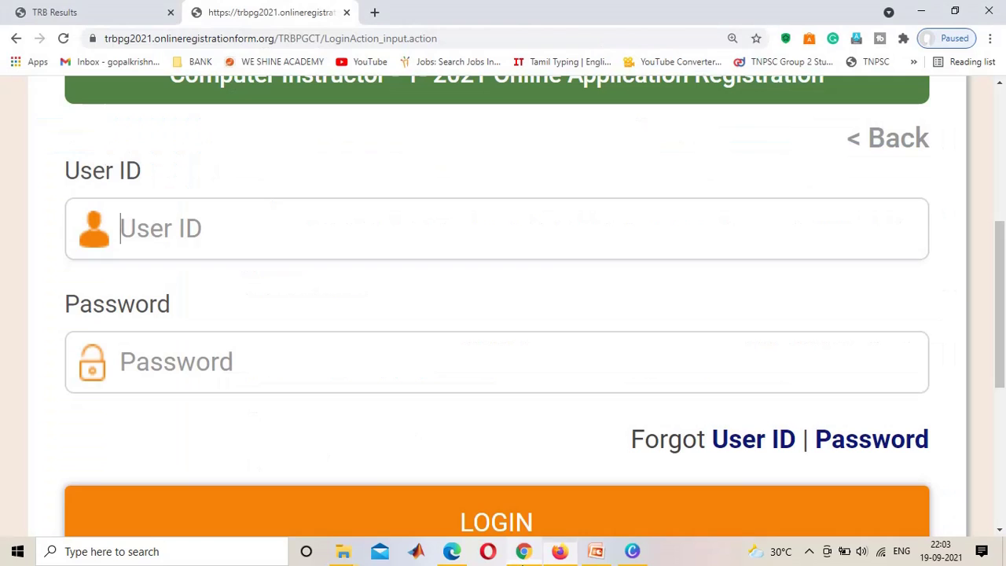
click(525, 550)
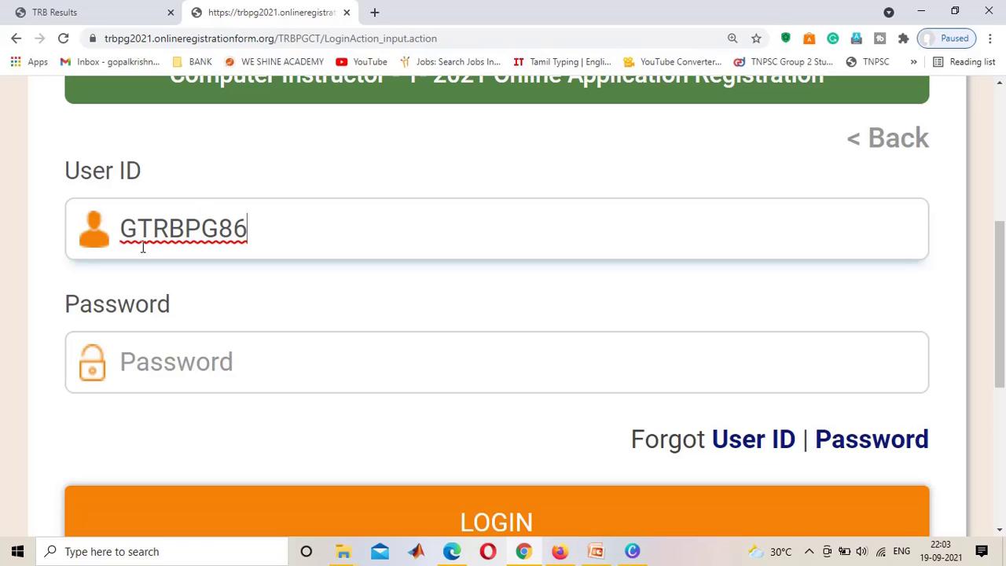
drag(138, 229, 147, 229)
key(BackSpace)
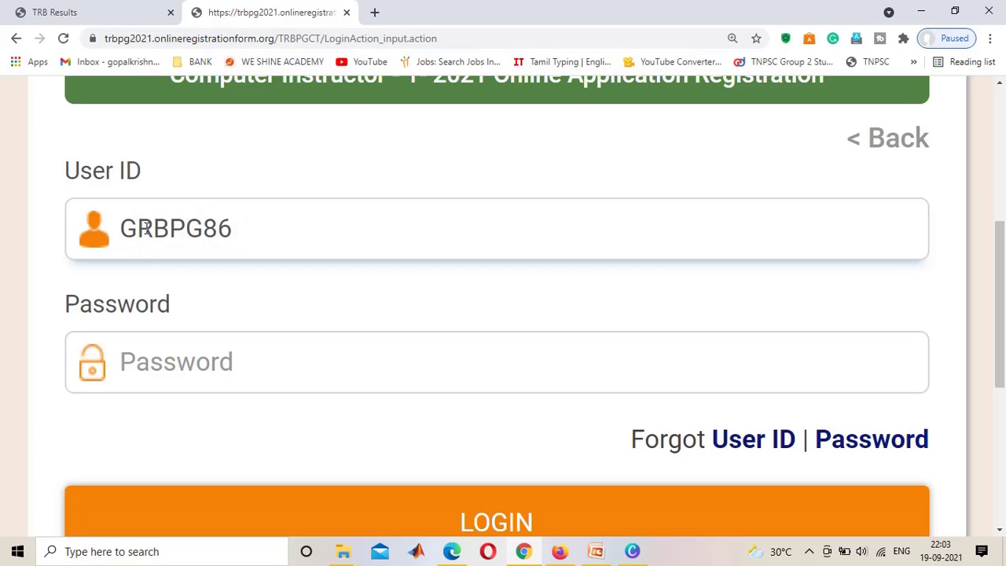
key(BackSpace)
text(T)
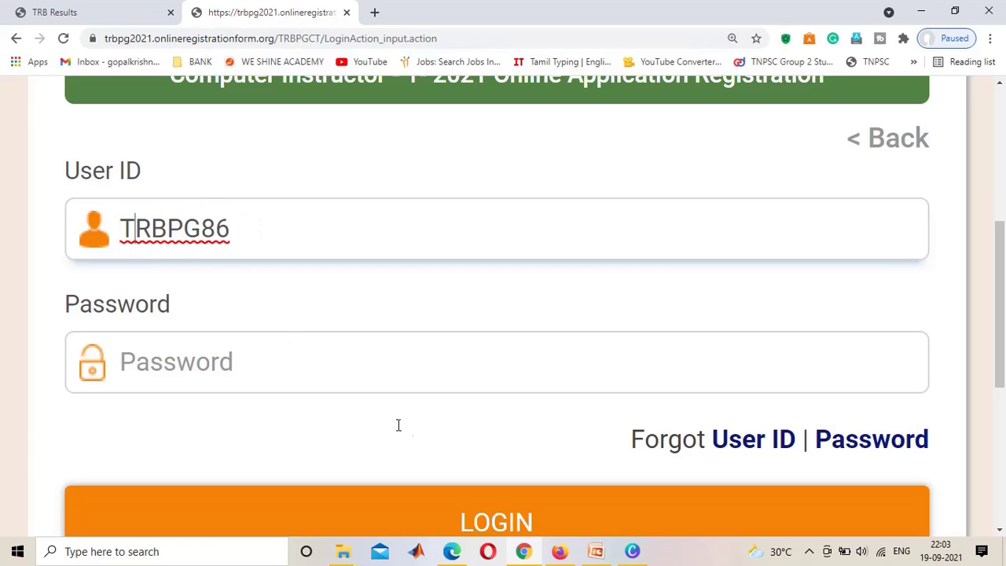
Step: Check the user ID in the email and add its remaining digits
click(556, 550)
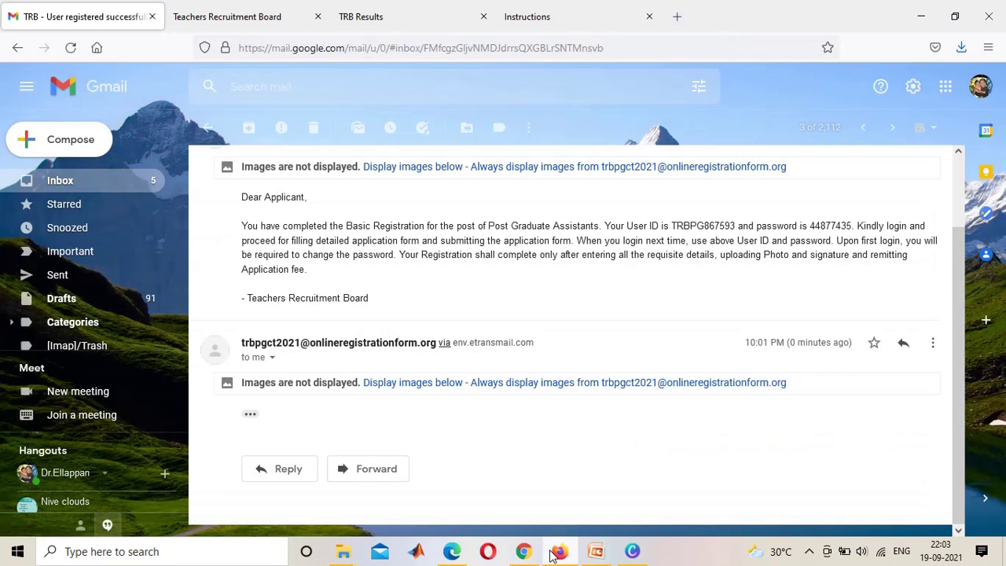
key(alt+Tab)
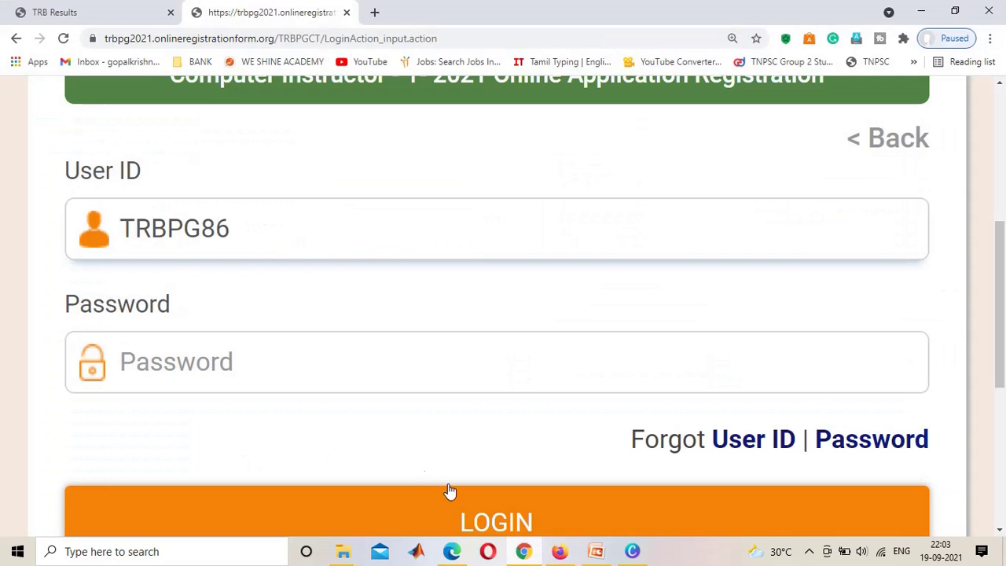
click(256, 232)
text(7593)
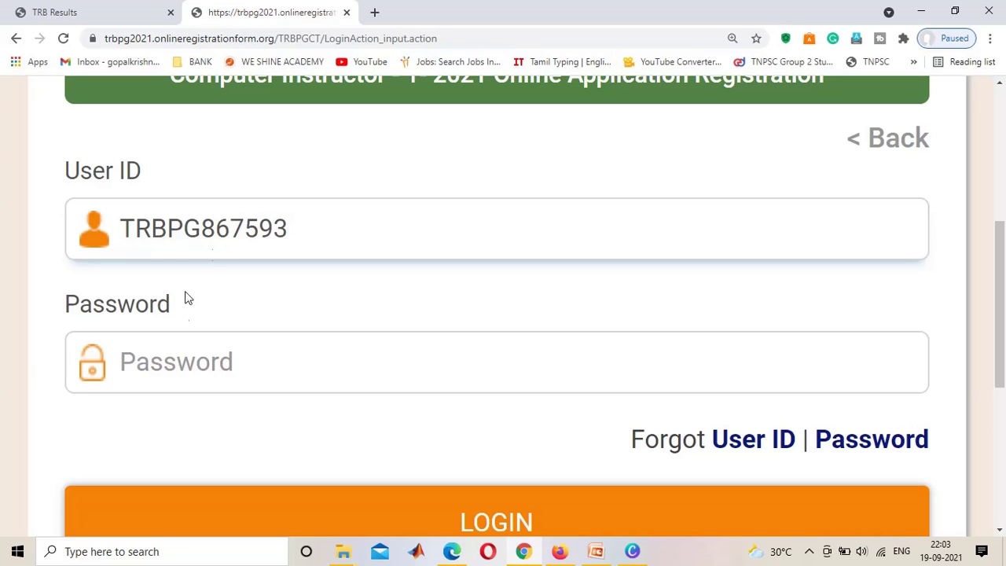
Step: Enter the emailed password in the Password field and submit the login form
click(175, 367)
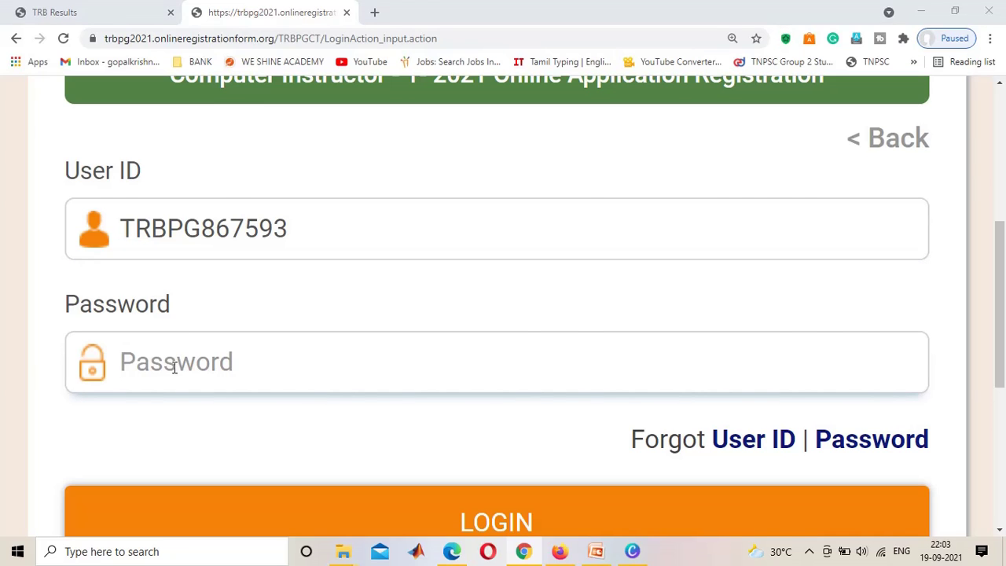
key(alt+Tab)
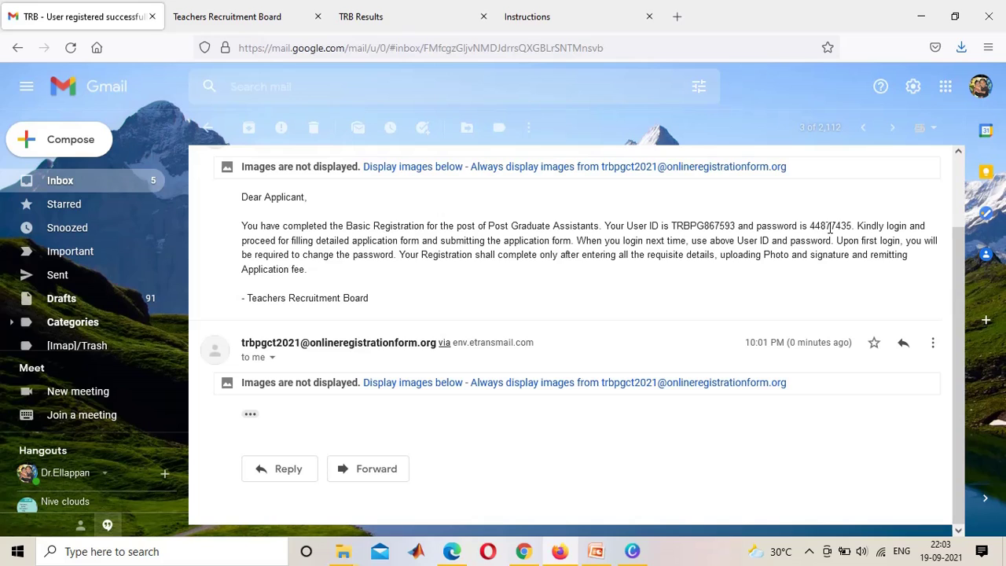
key(alt+Tab)
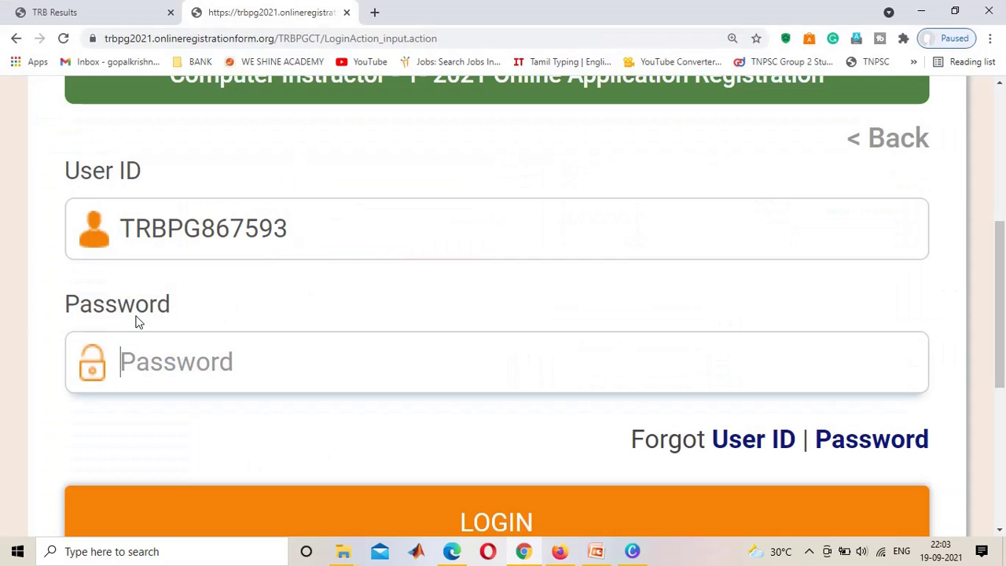
text(••••)
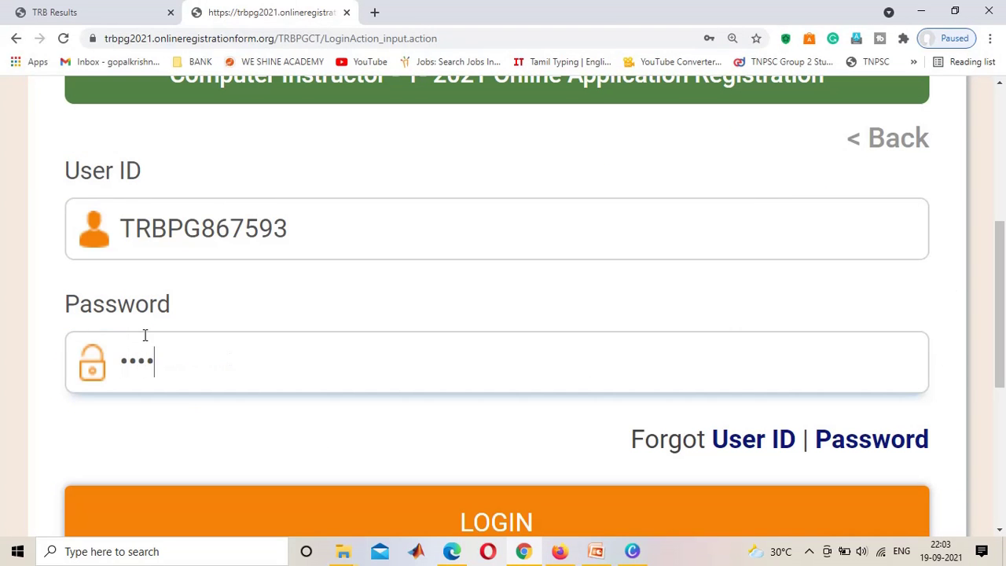
text(••••)
scroll(315, 383, down, 5)
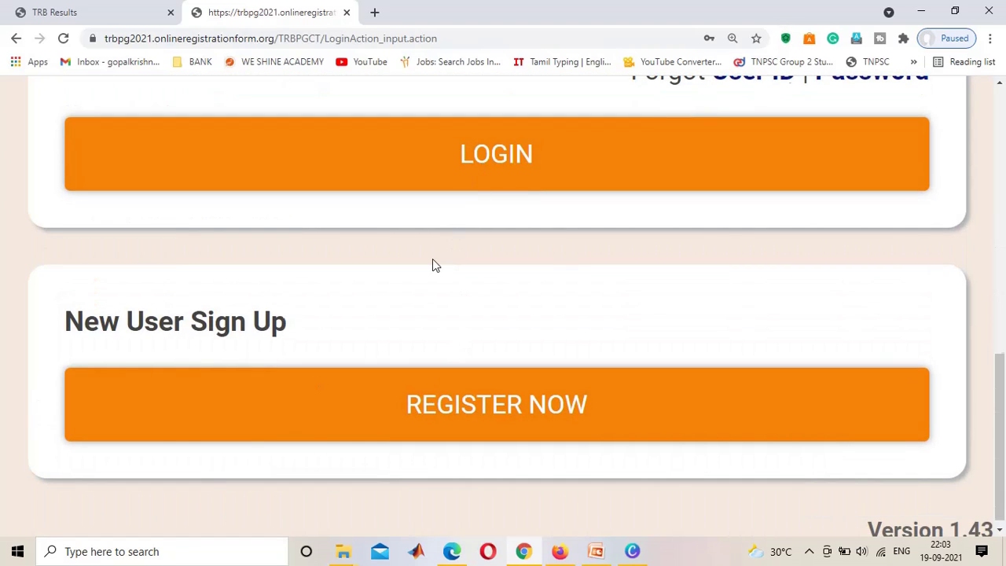
scroll(433, 265, up, 2)
key(ctrl+v)
Step: Log in, dismiss Chrome's save-password offer and select the Old Password field
click(540, 299)
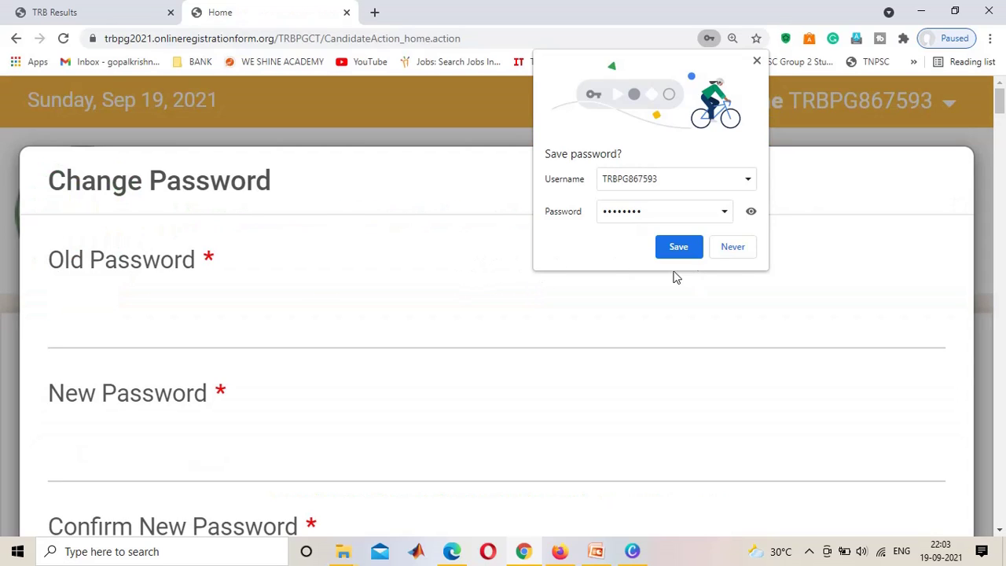
click(757, 62)
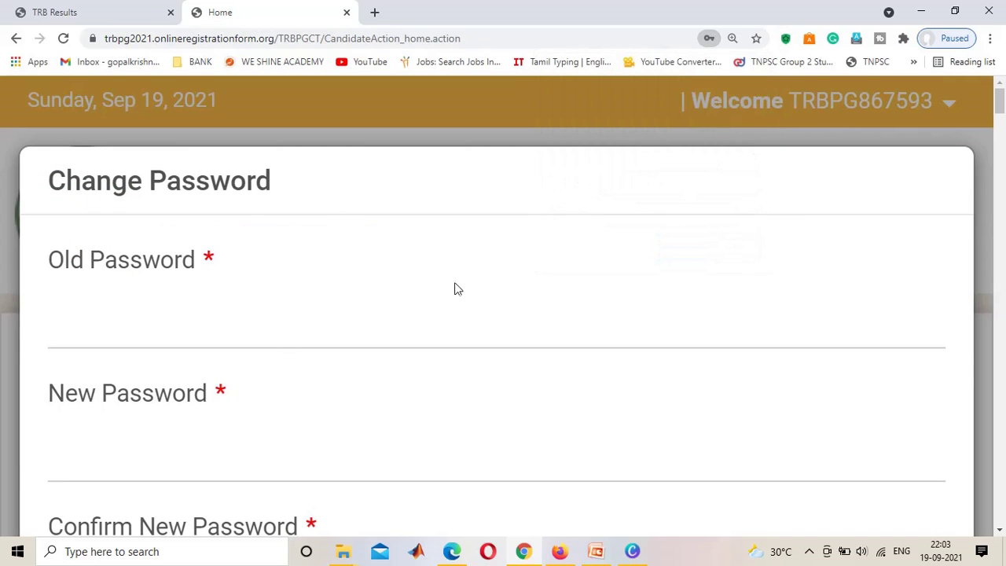
click(253, 339)
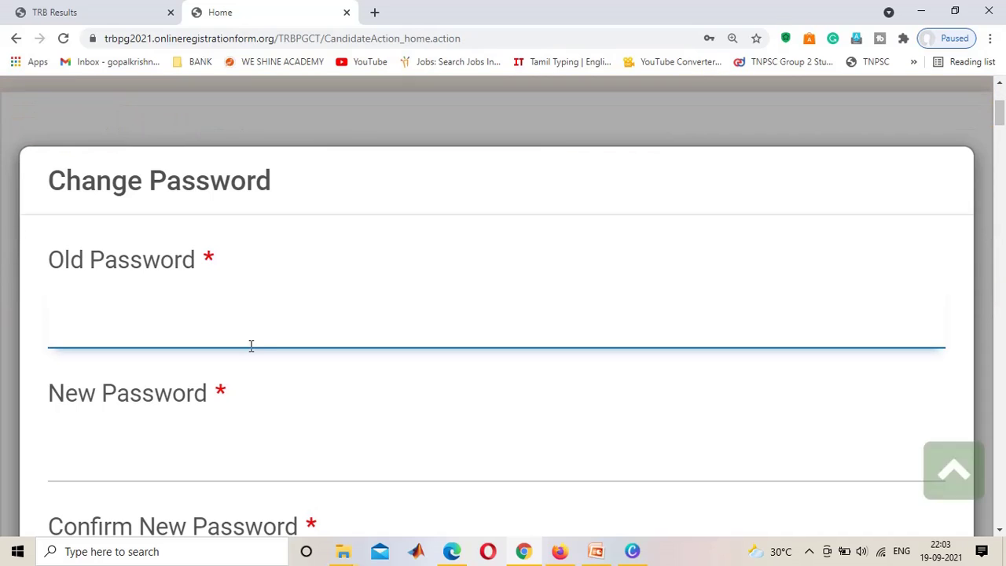
Step: Highlight the original password in the Gmail email and begin typing it as Old Password
click(568, 552)
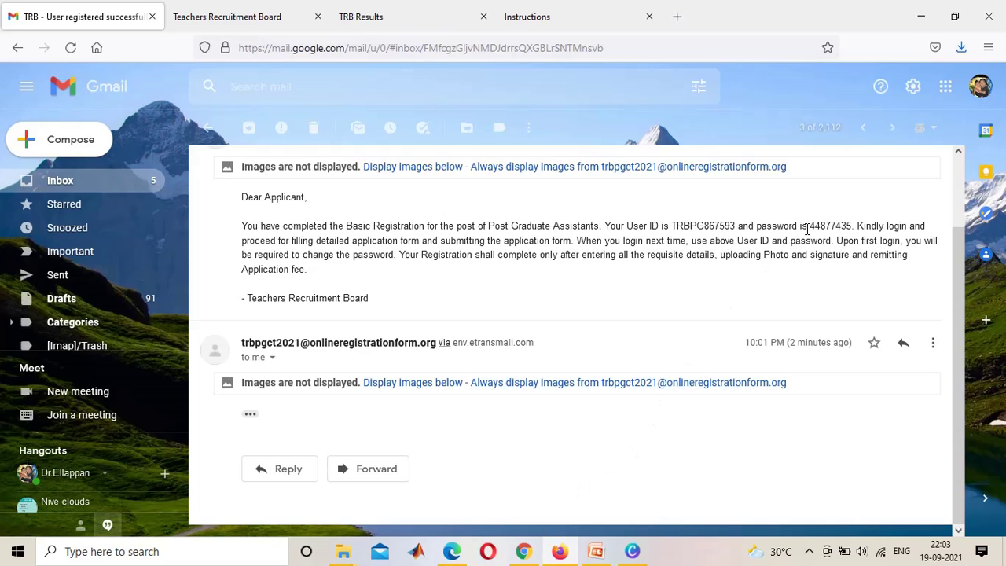
drag(811, 226, 856, 226)
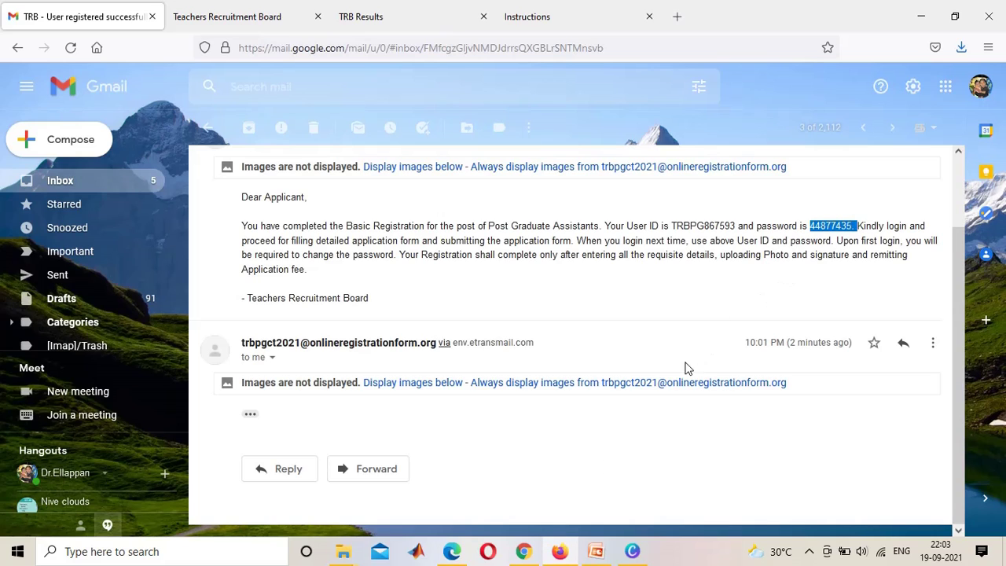
click(560, 553)
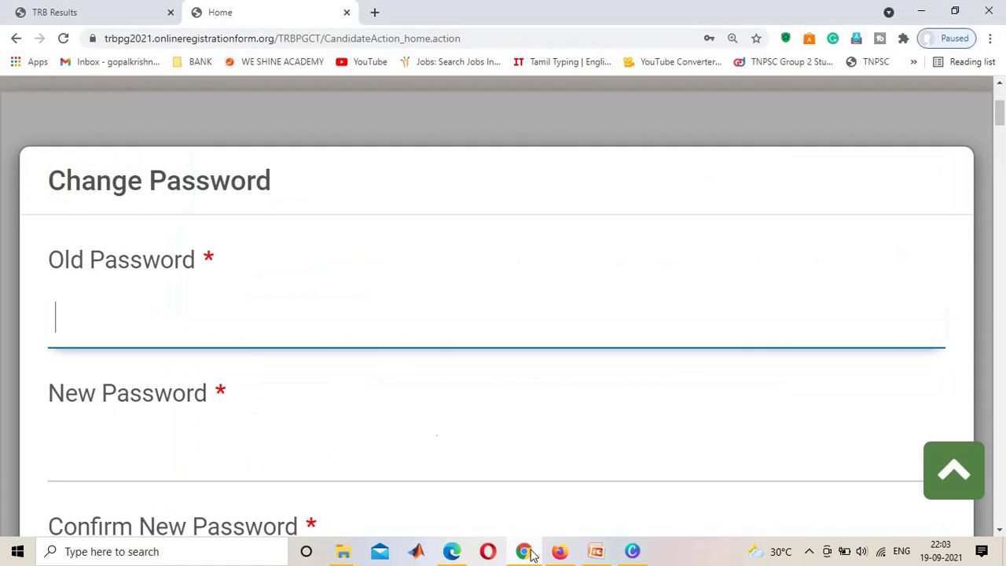
Step: Finish typing the emailed password into Old Password, checking it in Gmail, then begin the New Password
key(alt+Tab)
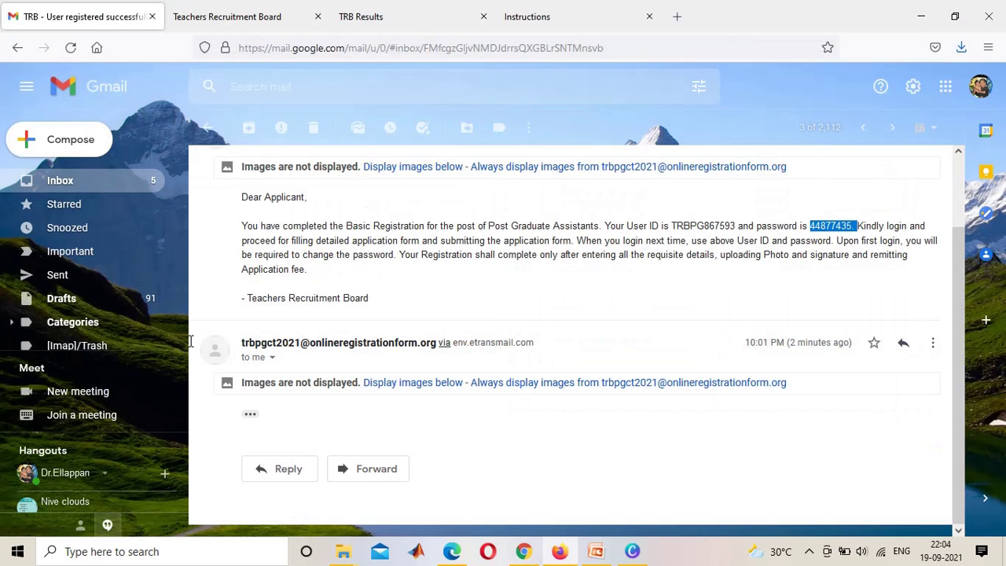
key(alt+Tab)
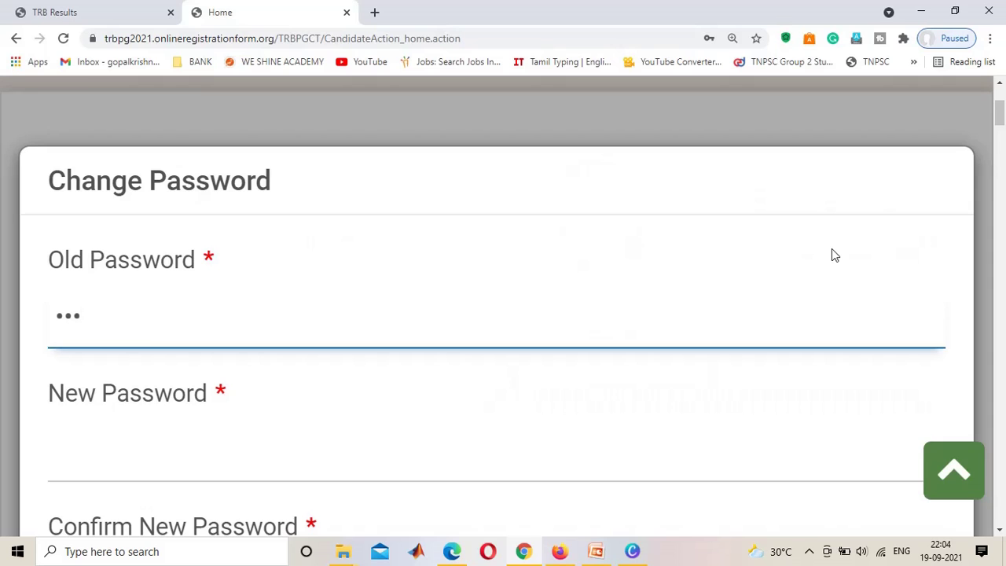
key(alt+Tab)
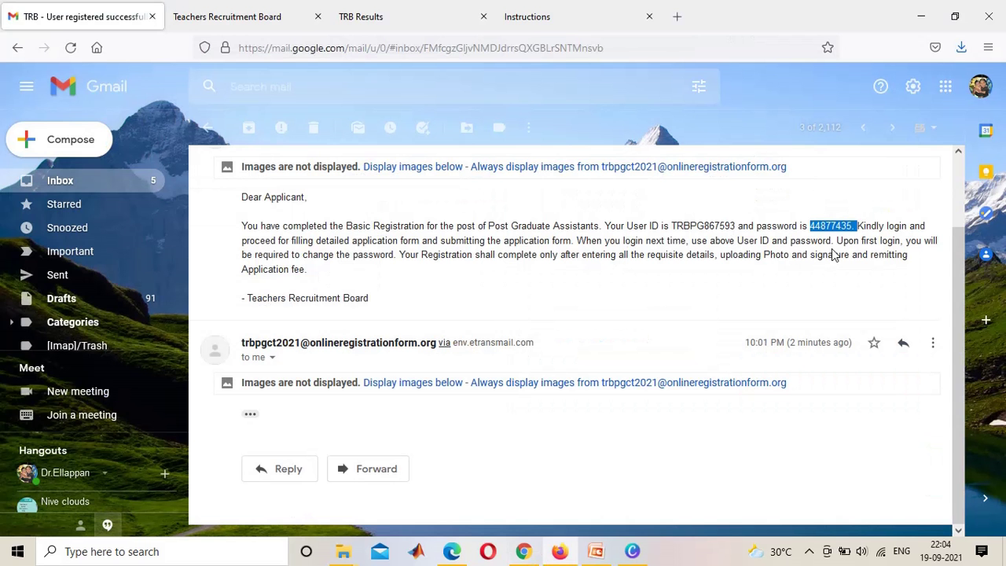
key(alt+Tab)
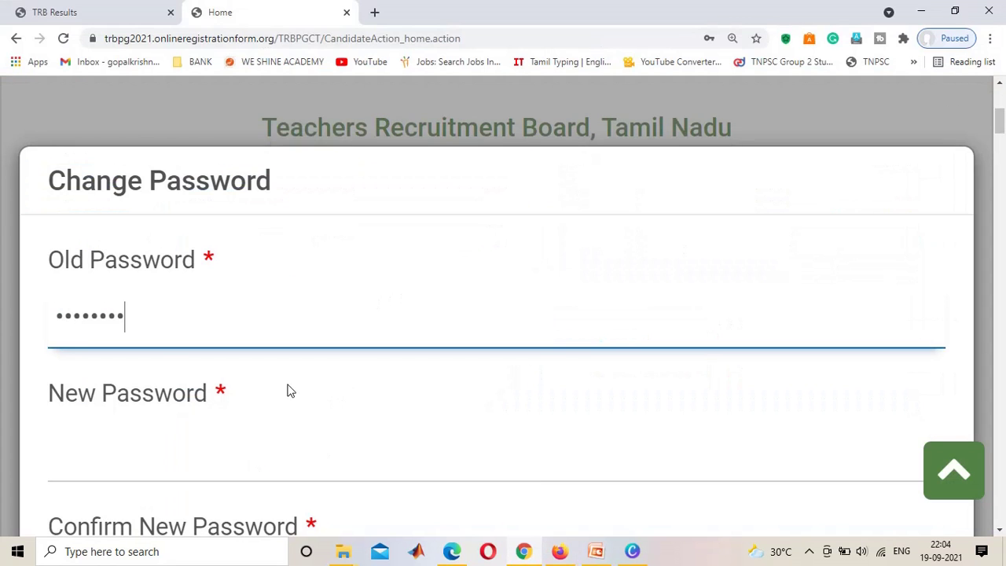
click(208, 443)
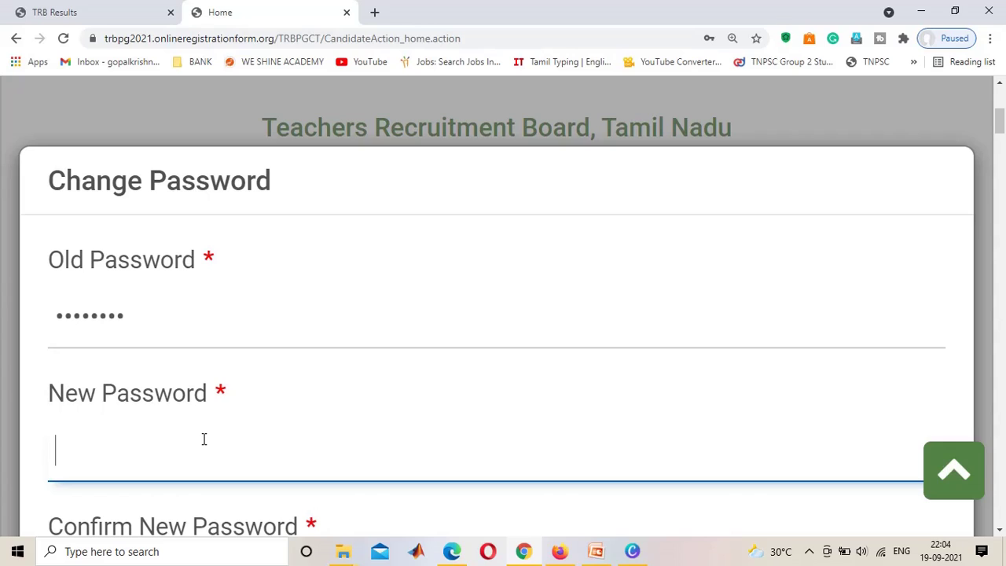
key(shift+2)
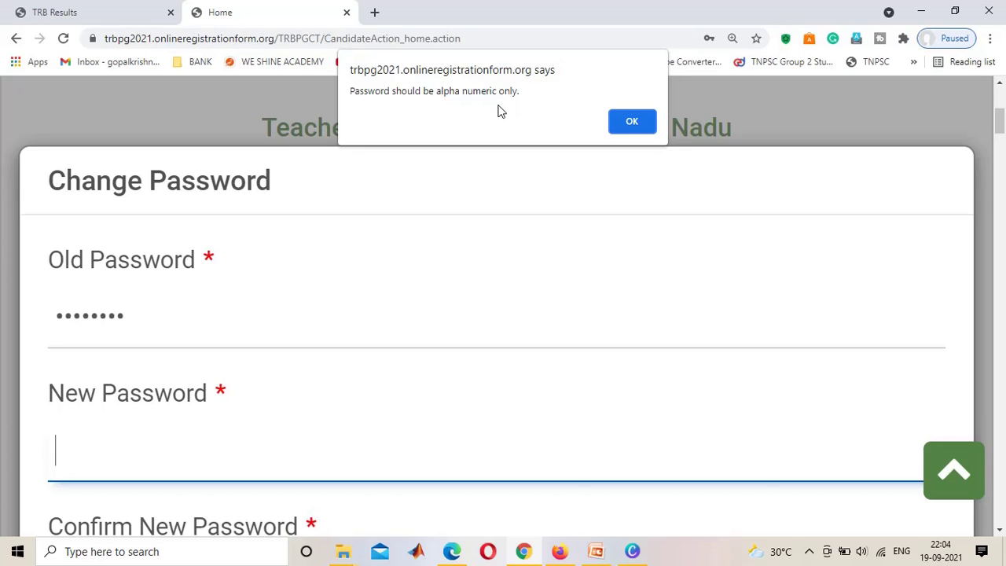
Step: Dismiss the alphanumeric-only alert and type a letters-only entry into New Password
click(637, 122)
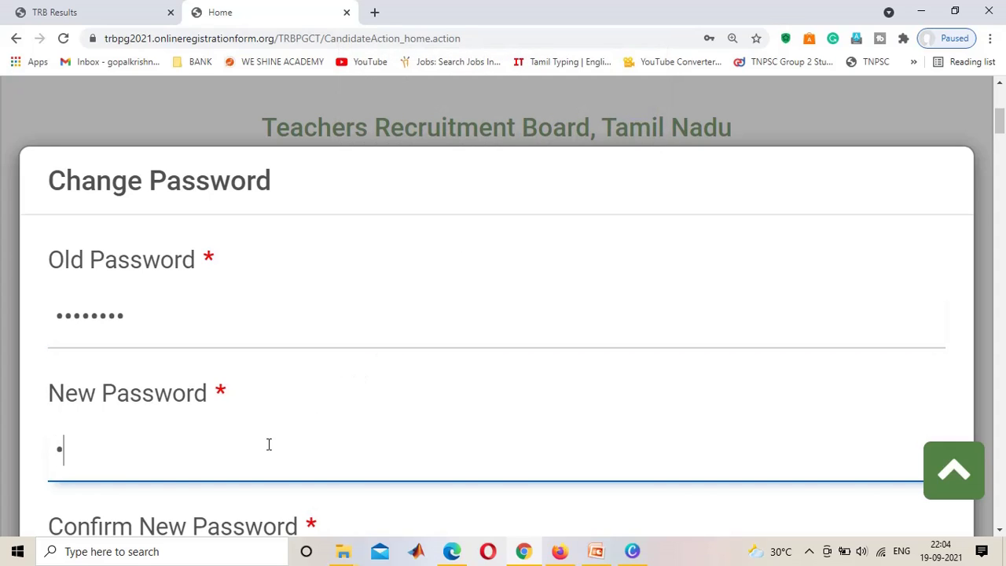
text(aaaaaa)
scroll(494, 370, down, 1)
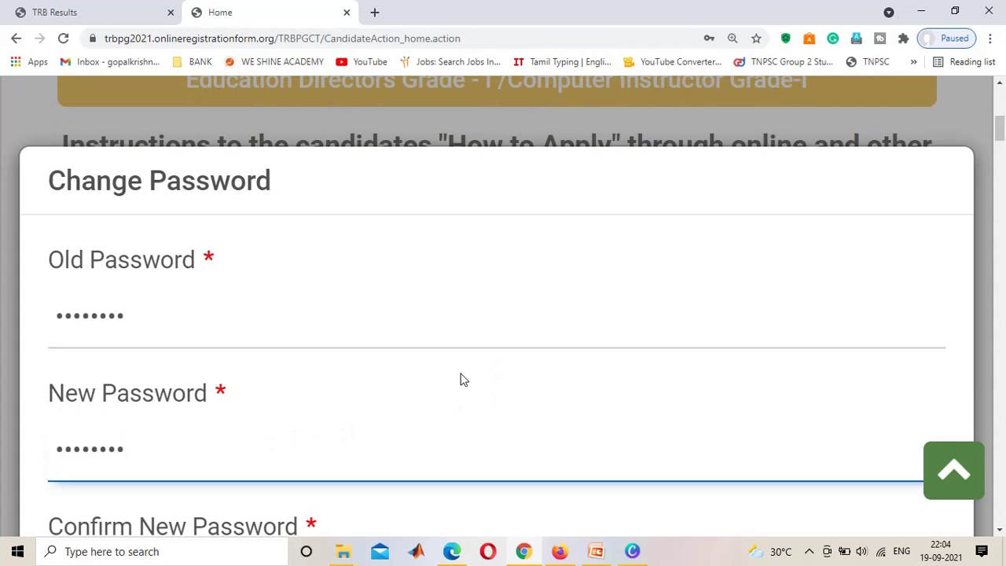
scroll(461, 377, down, 1)
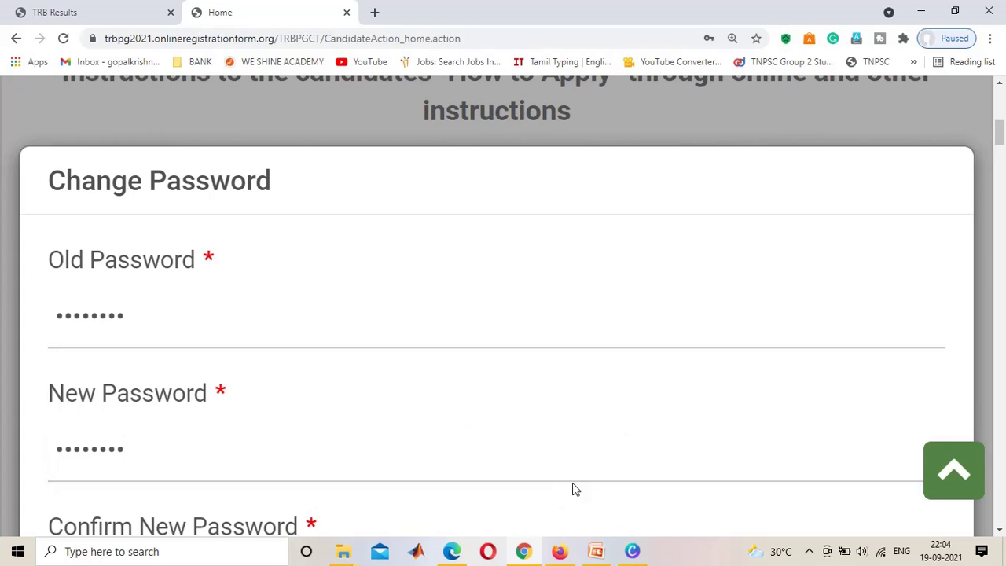
click(952, 475)
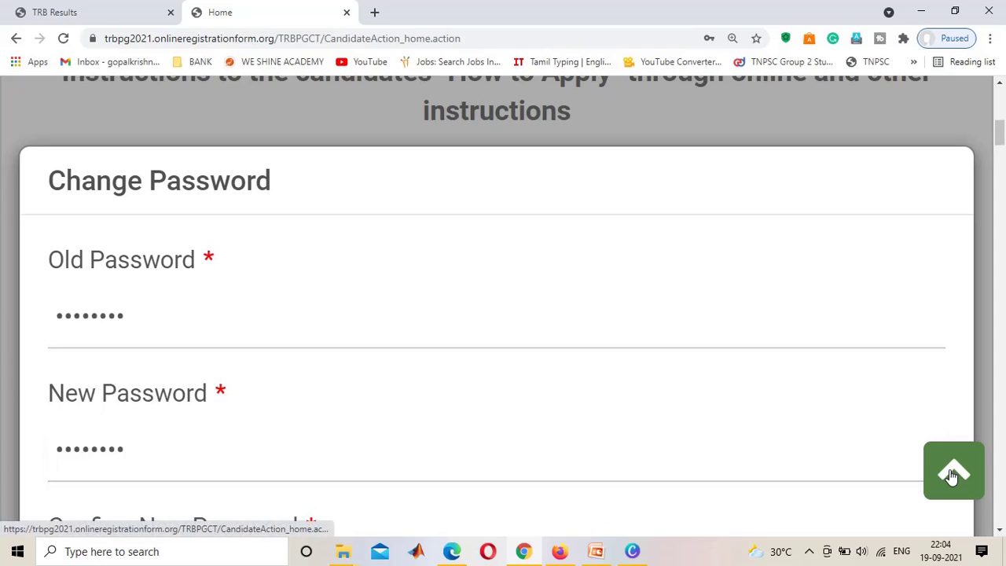
click(602, 307)
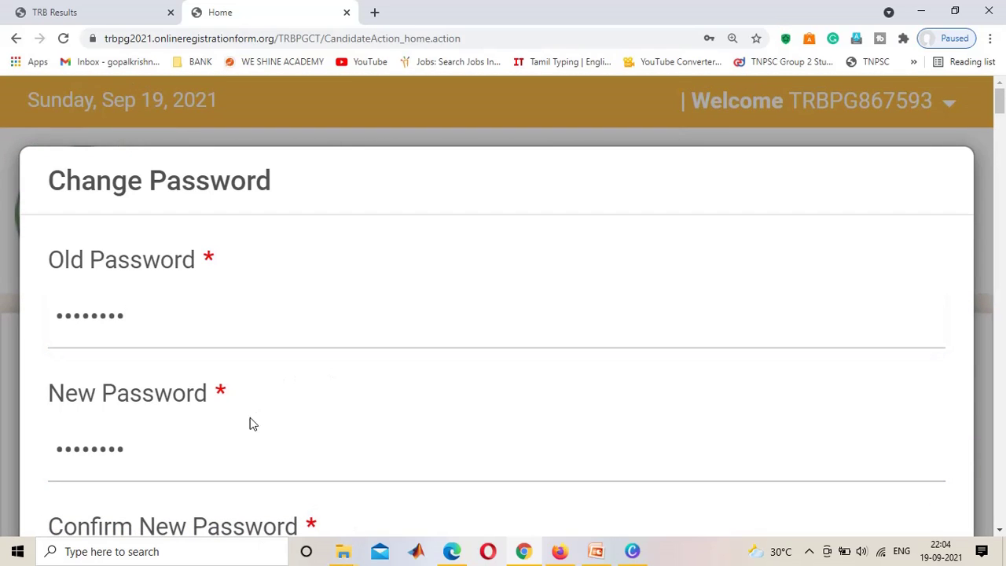
click(201, 440)
click(393, 136)
Step: Clear the New Password field and type the replacement new password
scroll(1003, 192, down, 5)
scroll(1004, 193, up, 5)
click(194, 448)
drag(193, 448, 4, 434)
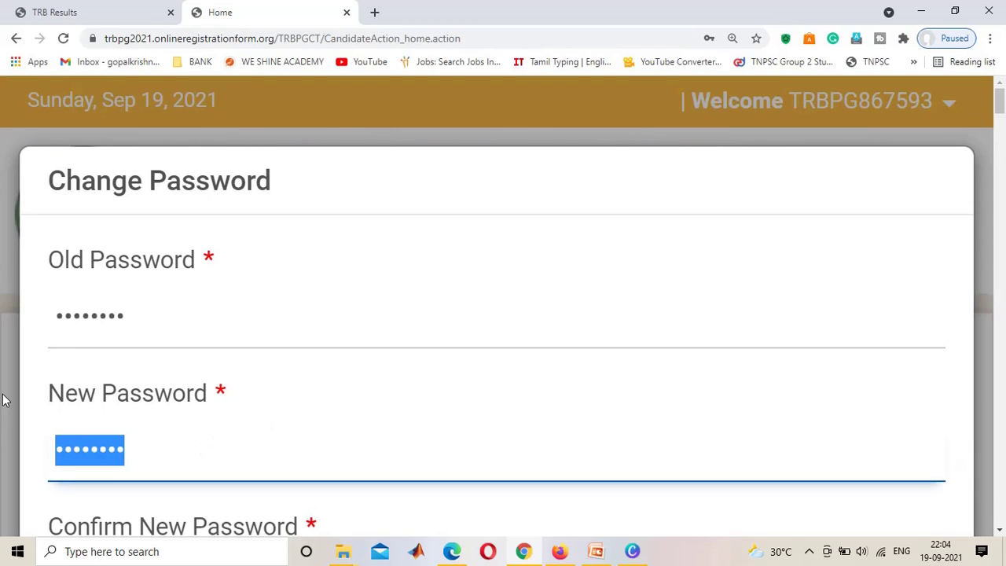
key(BackSpace)
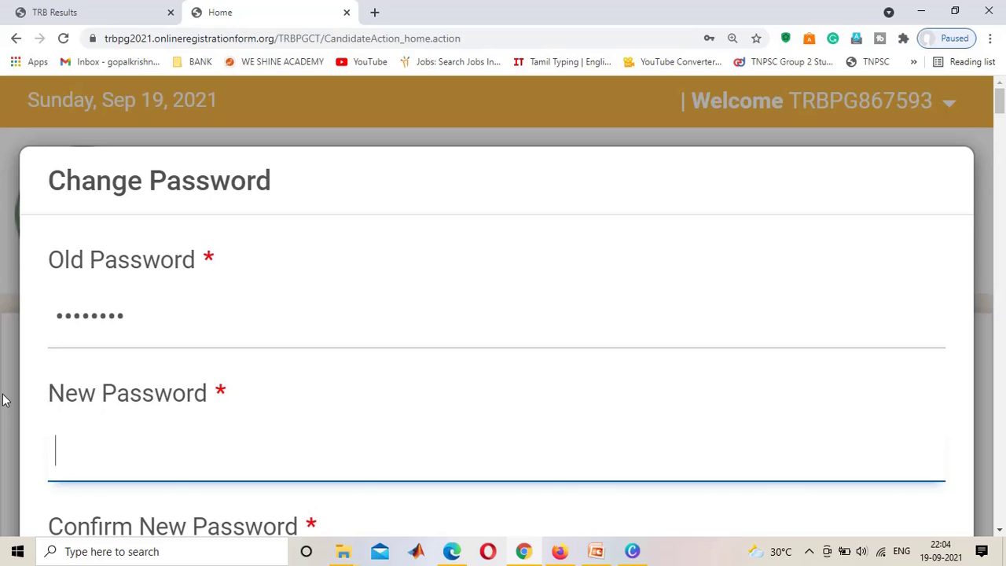
text(•••••••)
Step: Zoom out, retype the new password, fill Confirm New Password, submit, and dismiss the success alert
key(ctrl+minus)
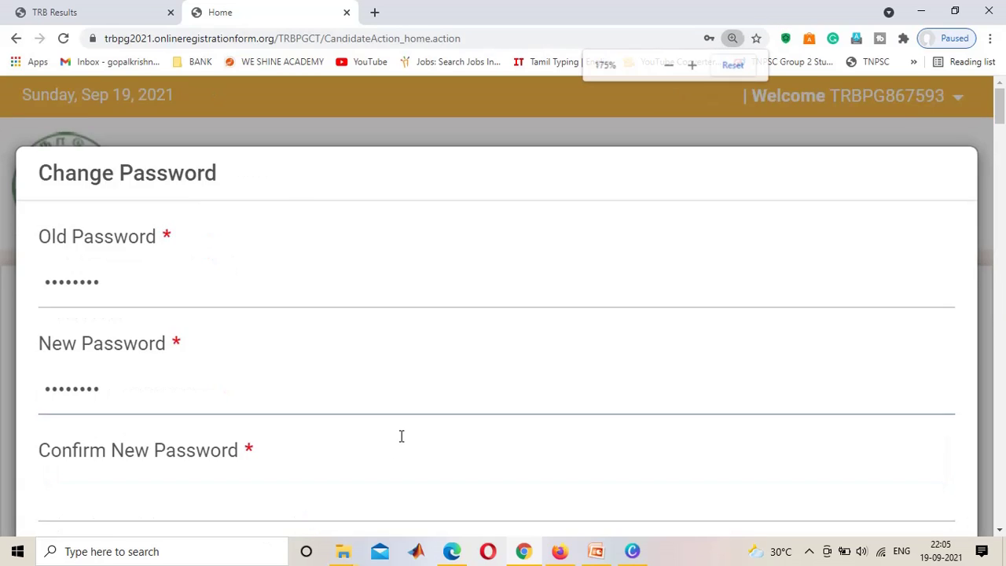
click(343, 463)
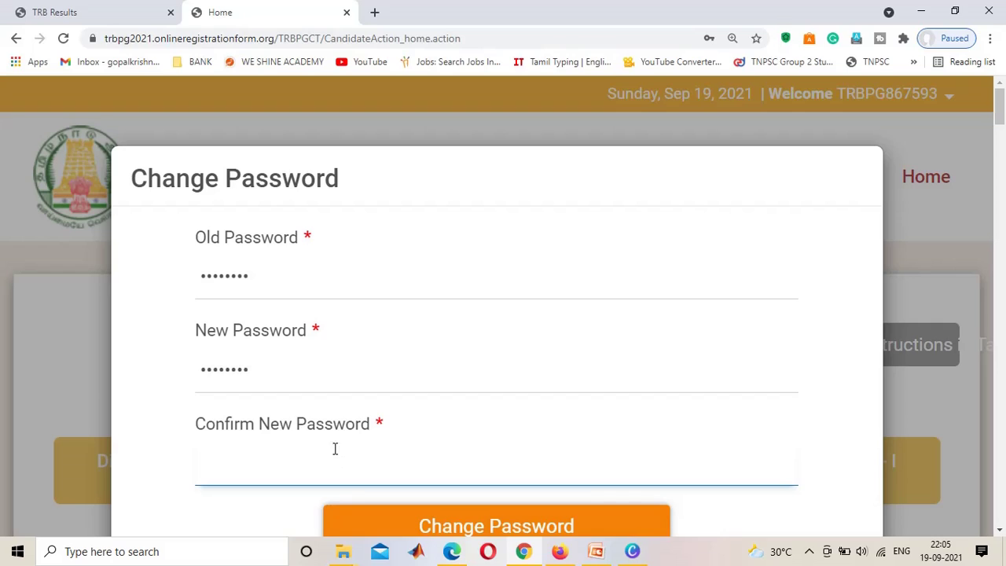
drag(272, 369, 3, 379)
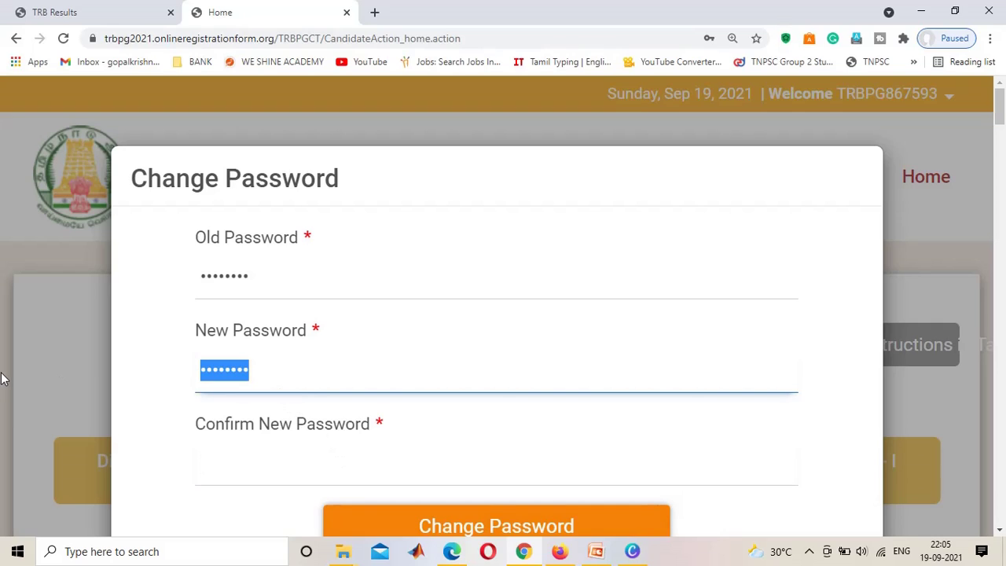
text(••)
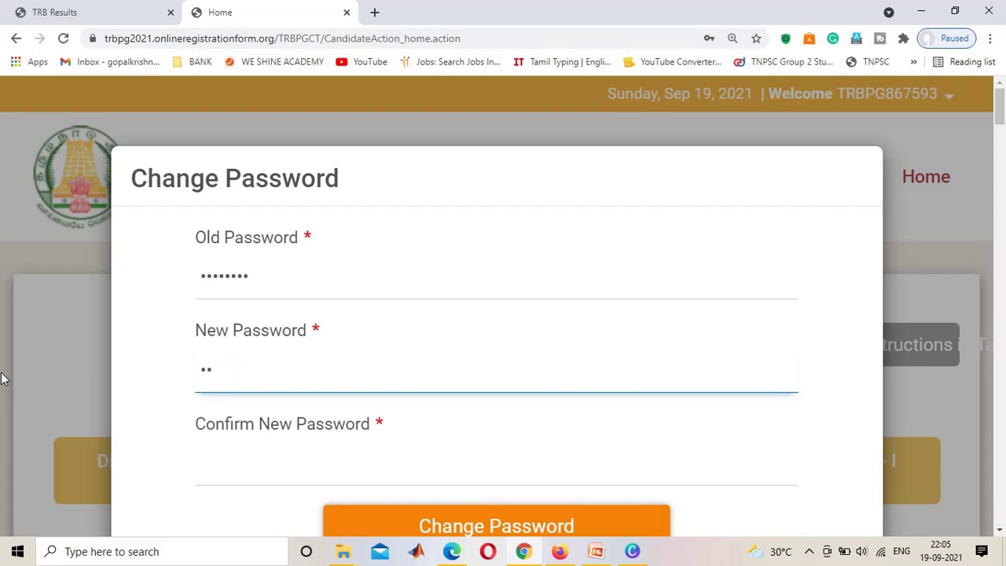
text(••••)
click(241, 477)
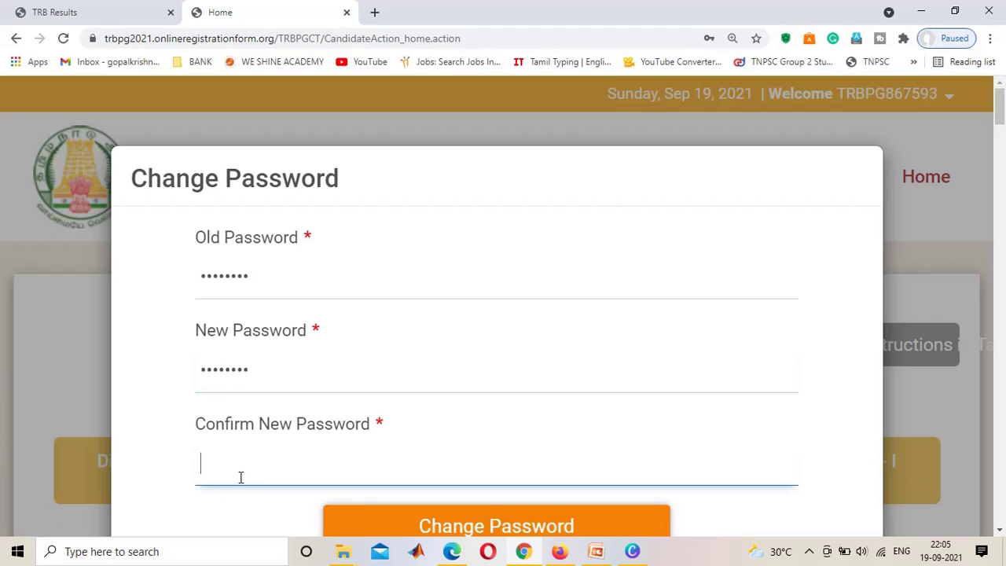
text(••••••••)
click(513, 519)
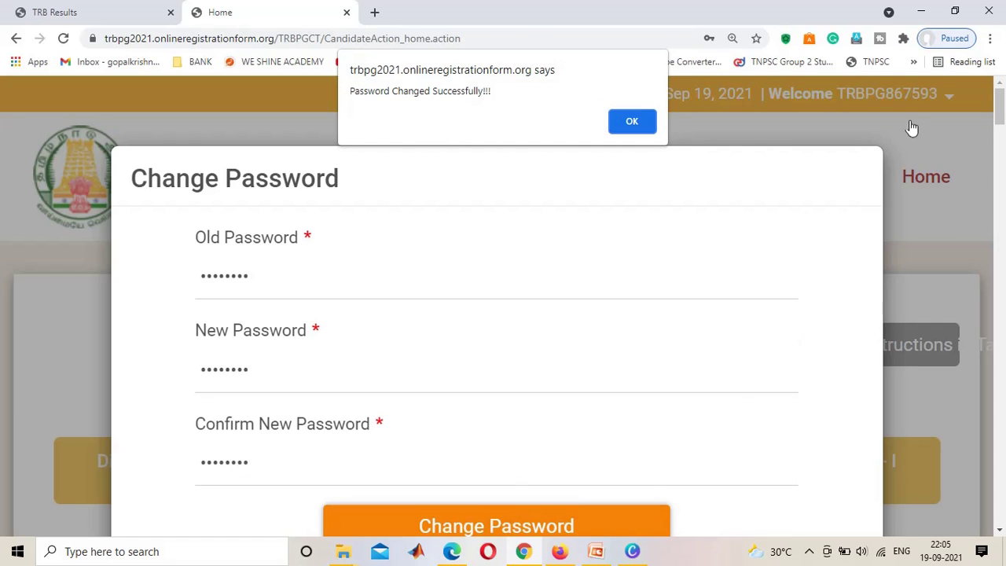
click(619, 122)
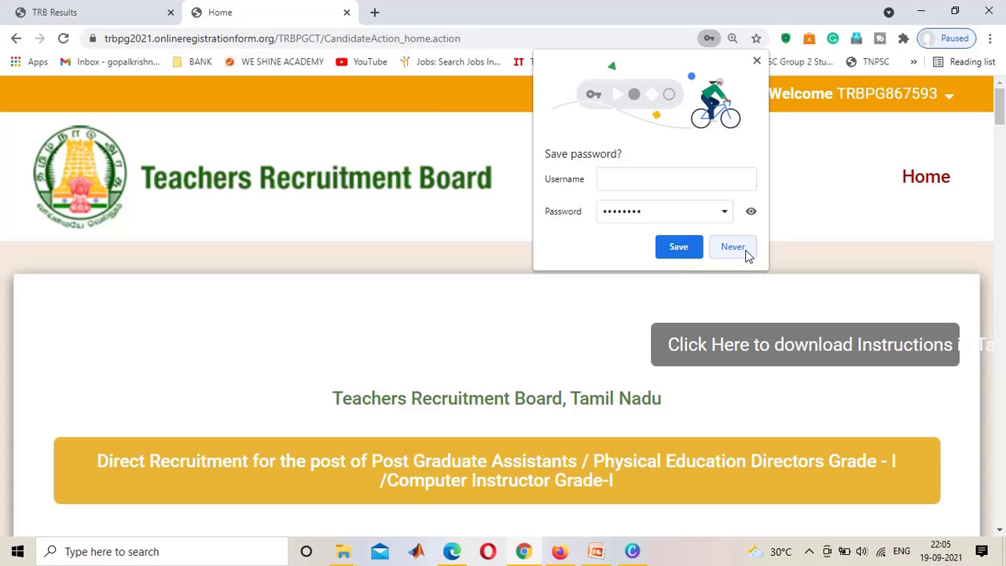
Step: Choose Never for saving the password, then scroll through the TRB instructions page
click(747, 250)
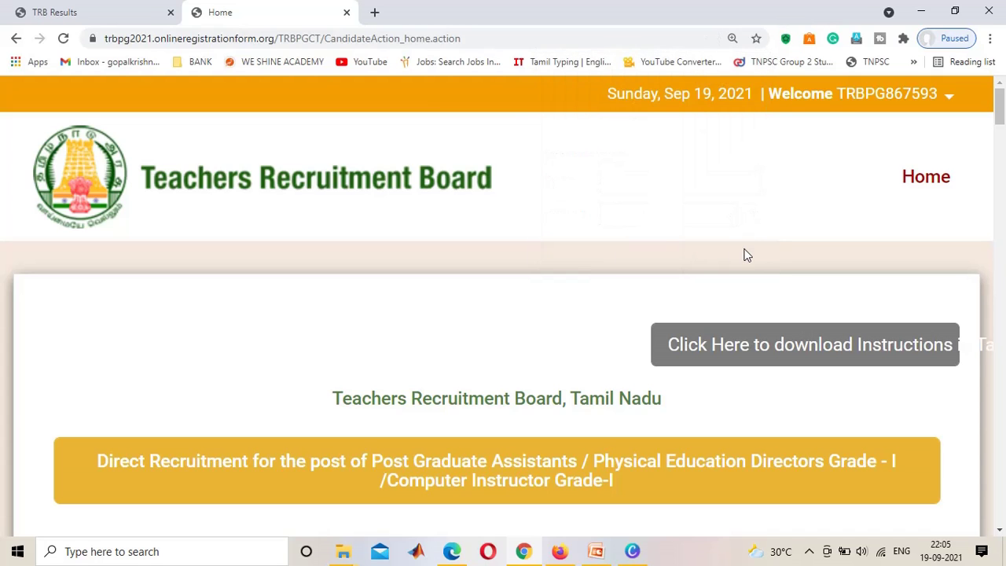
scroll(750, 247, down, 5)
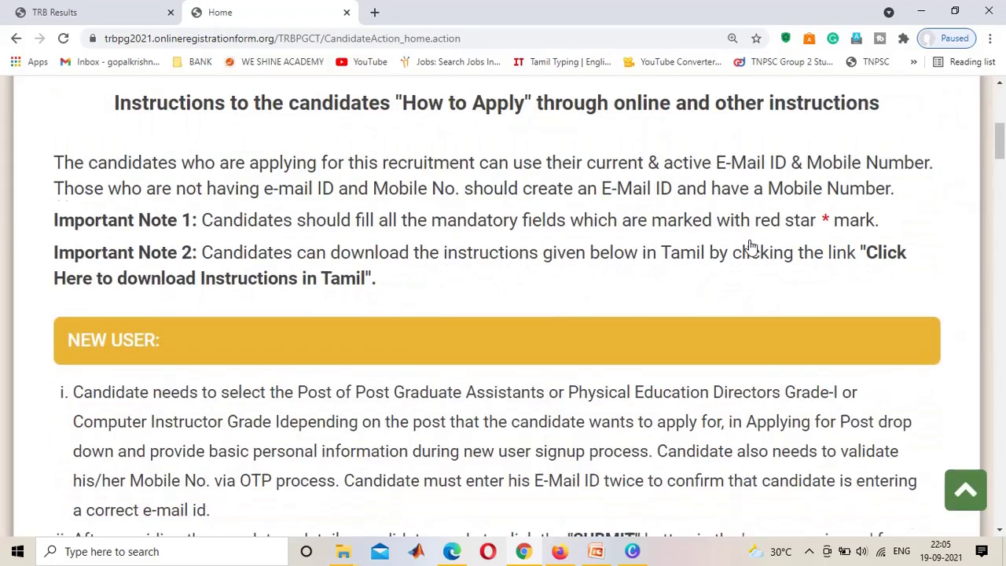
scroll(748, 245, up, 1)
scroll(749, 246, down, 13)
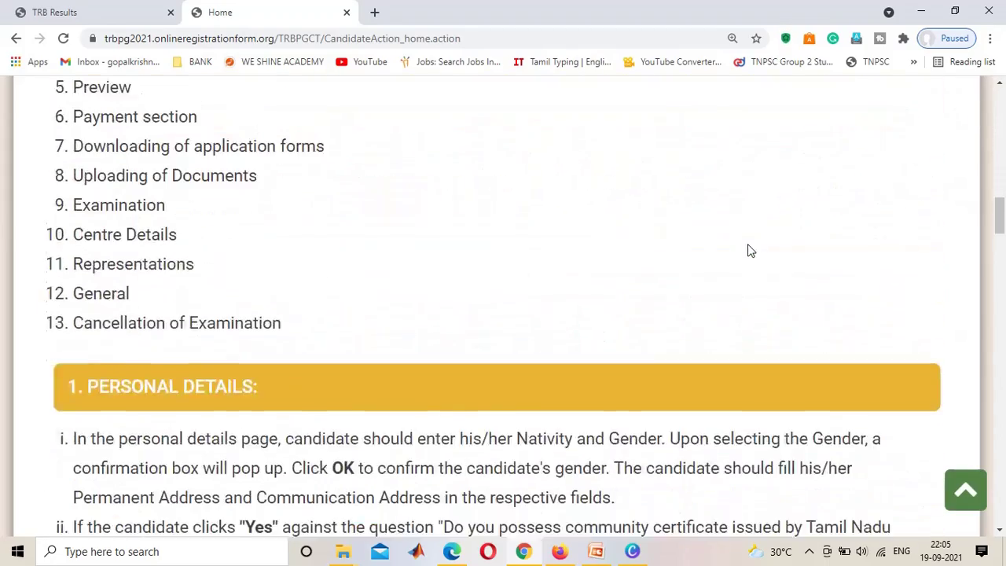
scroll(747, 250, up, 7)
scroll(747, 250, up, 10)
click(874, 101)
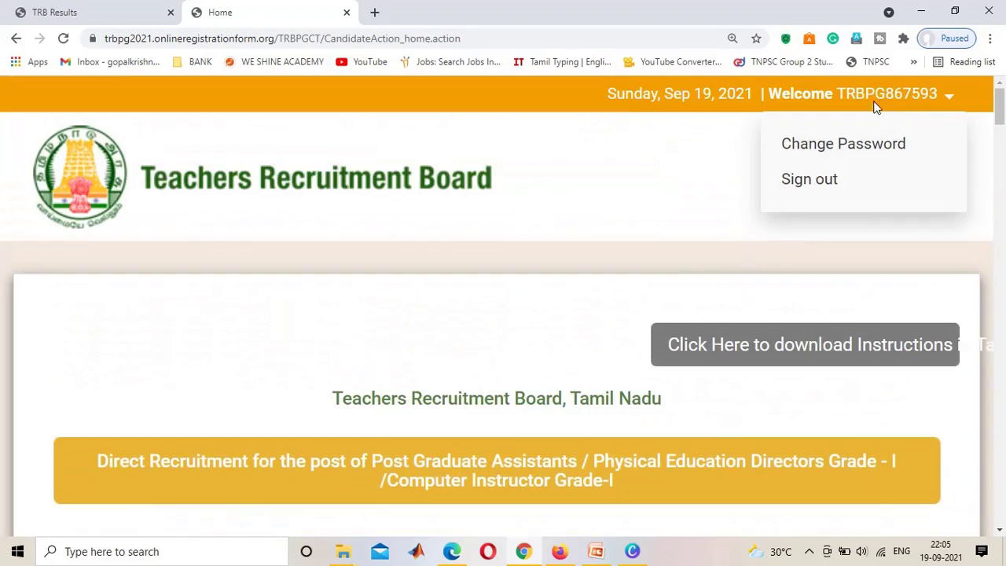
click(687, 176)
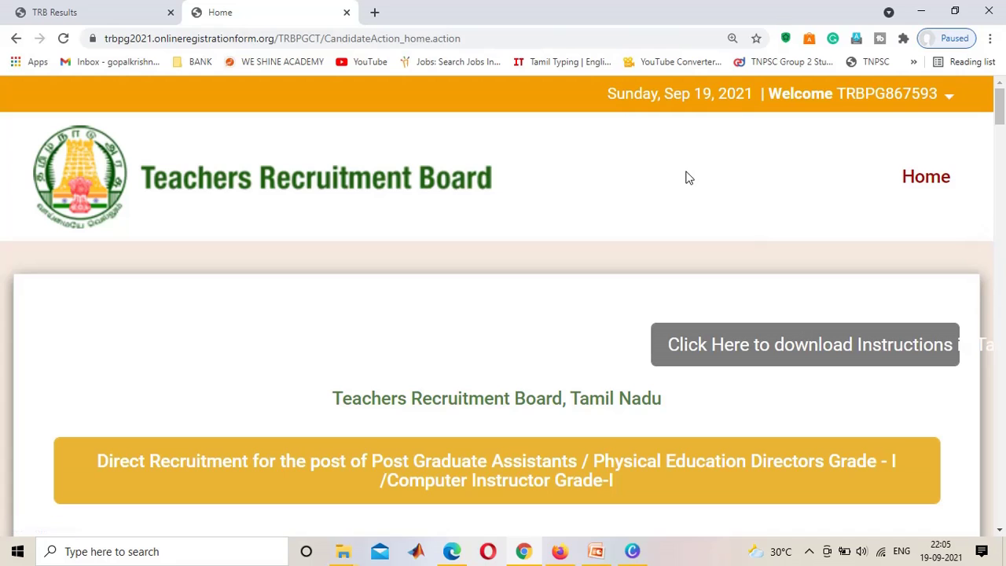
scroll(696, 204, down, 3)
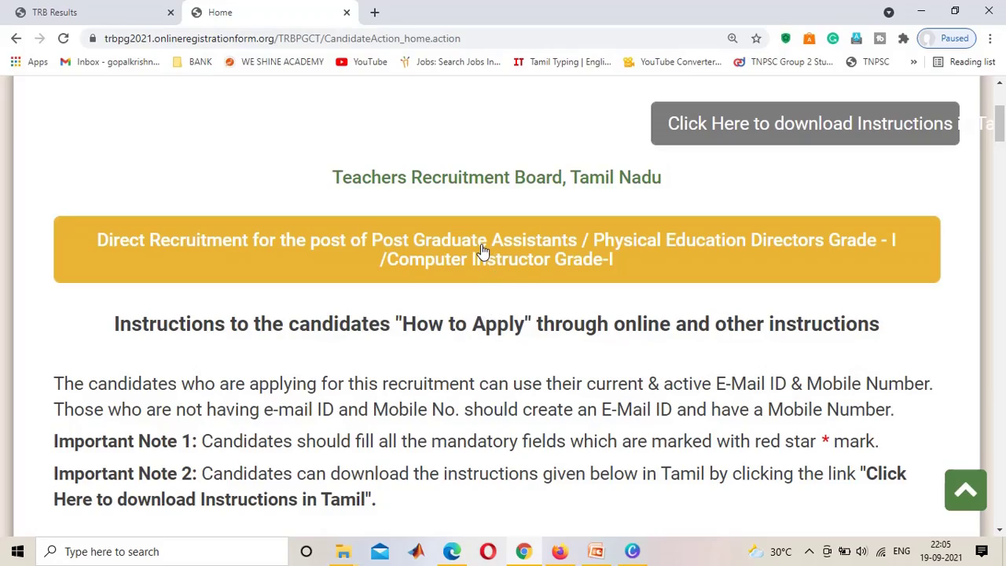
scroll(512, 265, down, 5)
scroll(515, 260, down, 20)
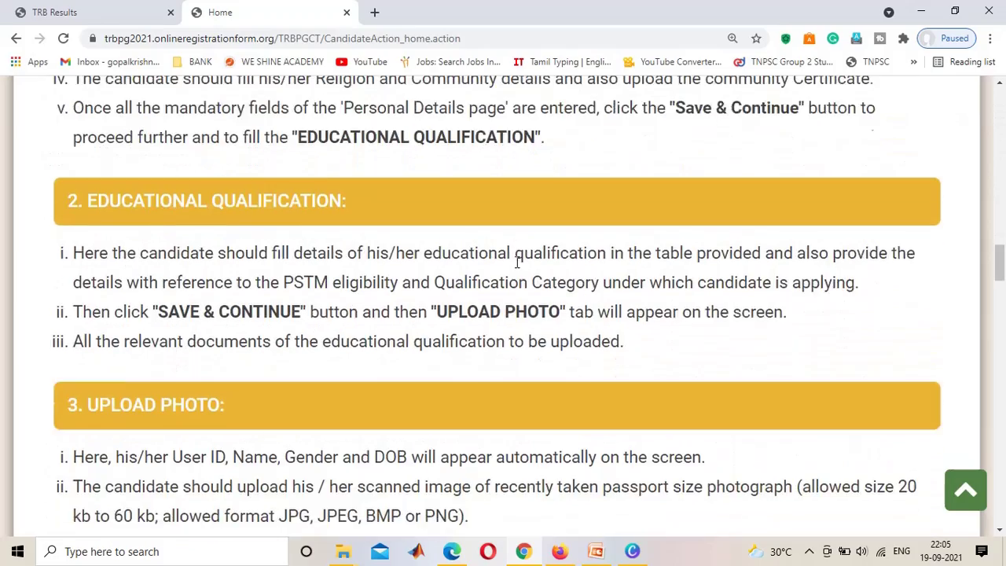
scroll(517, 269, down, 20)
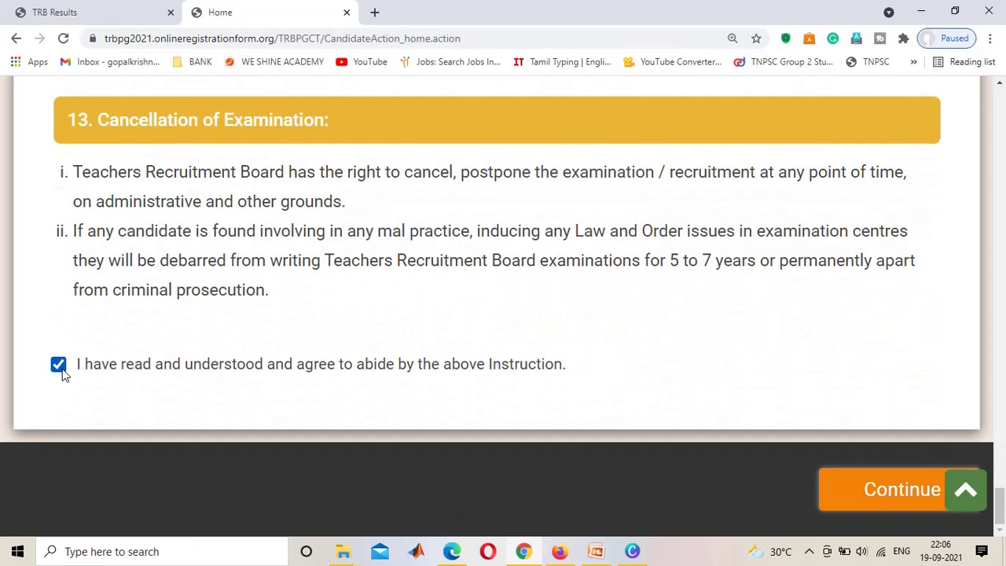
Step: Continue to the Personal Details form and review its prefilled fields such as Community
click(898, 491)
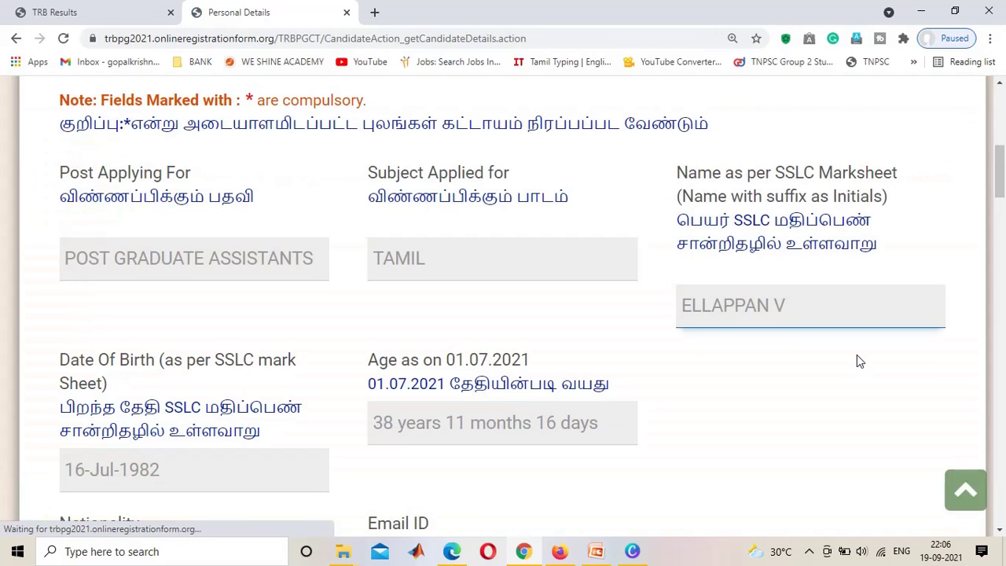
scroll(695, 385, up, 3)
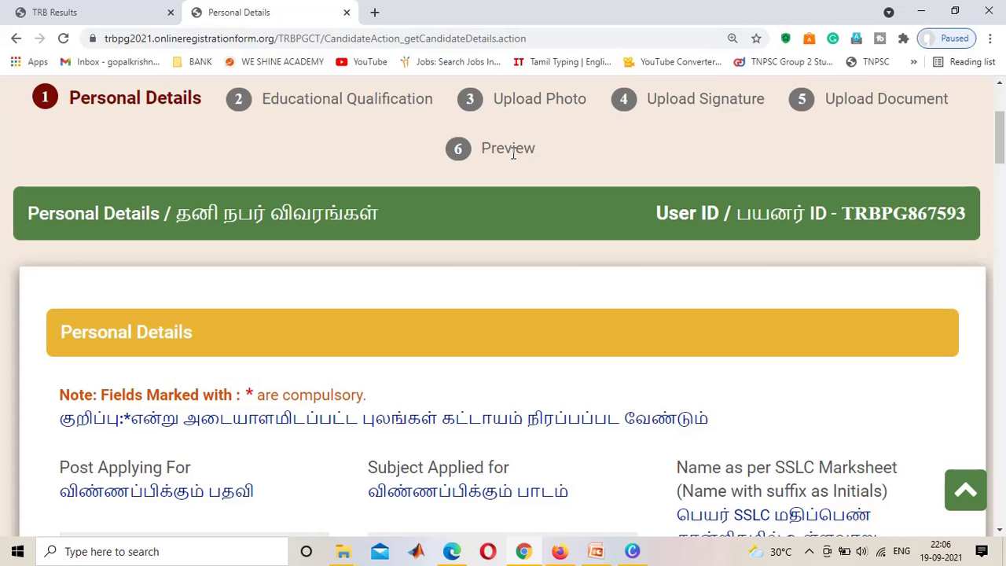
scroll(507, 157, down, 5)
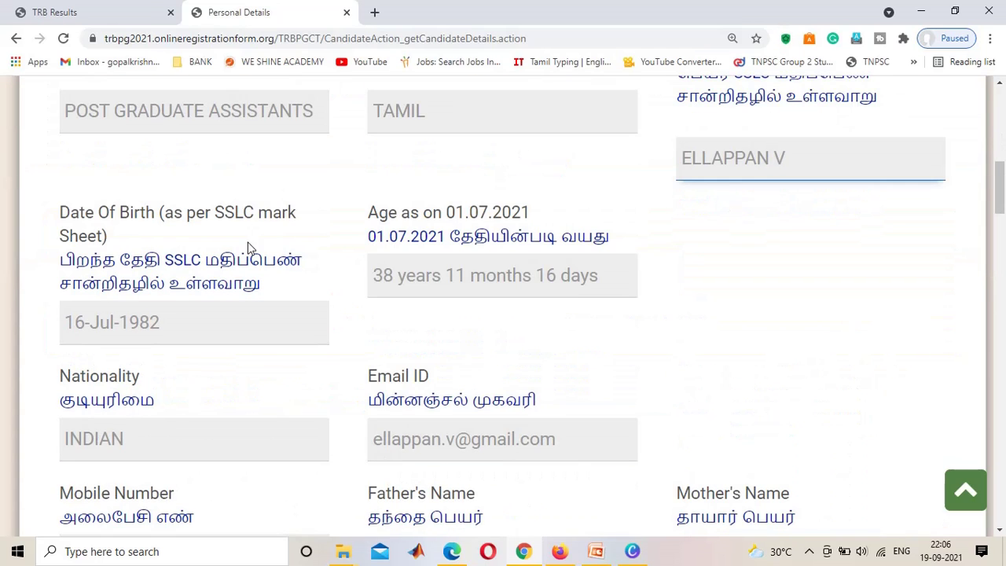
scroll(232, 280, up, 2)
scroll(241, 240, down, 11)
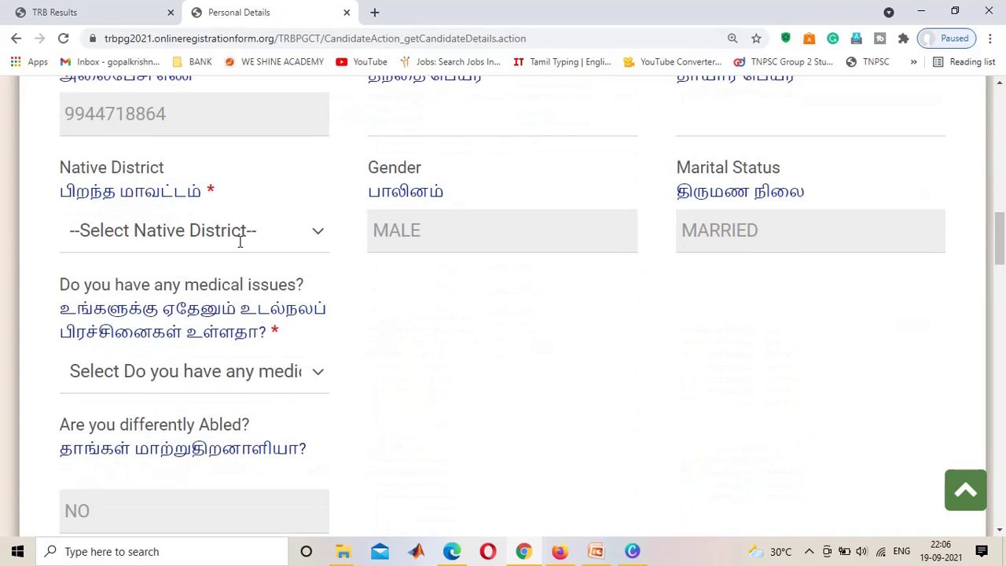
scroll(240, 241, down, 3)
scroll(241, 249, up, 2)
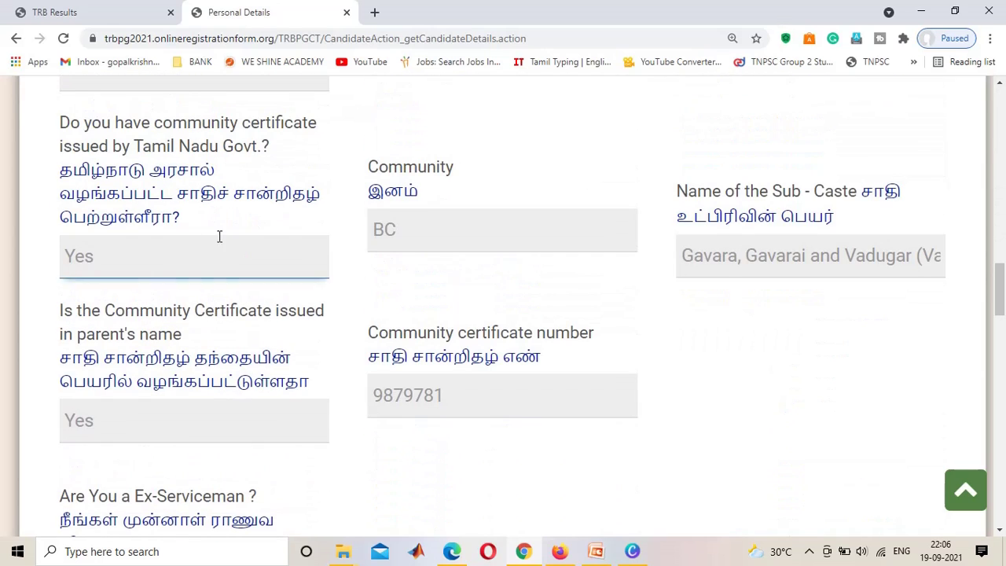
click(393, 230)
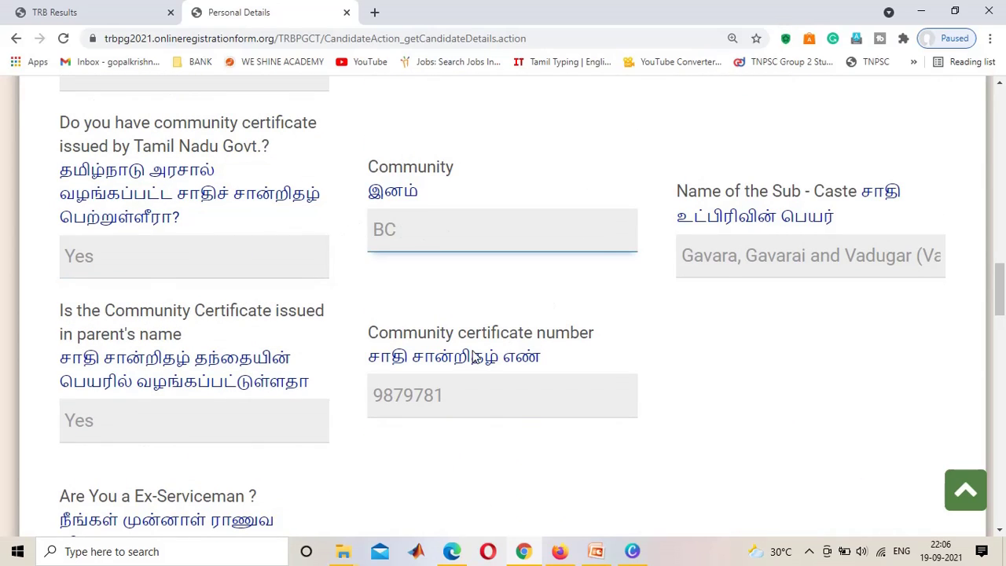
scroll(146, 287, down, 8)
scroll(146, 290, up, 3)
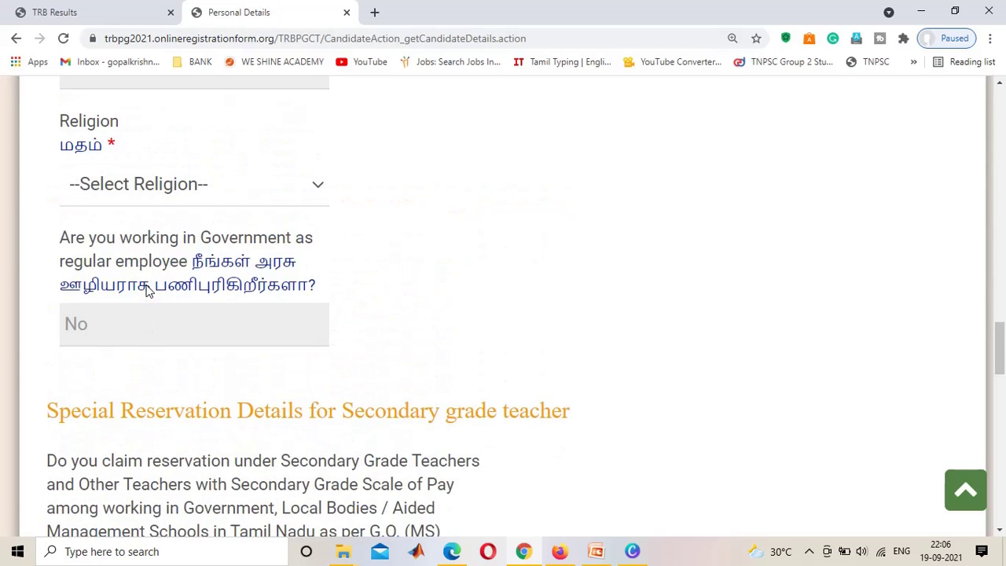
scroll(150, 248, up, 2)
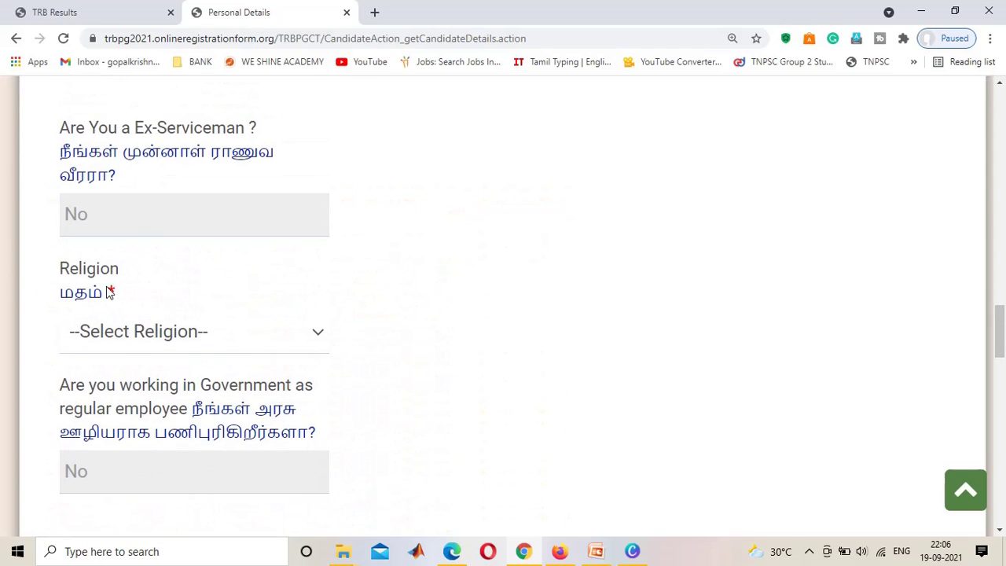
Step: Choose Hindu from the Religion dropdown
click(227, 333)
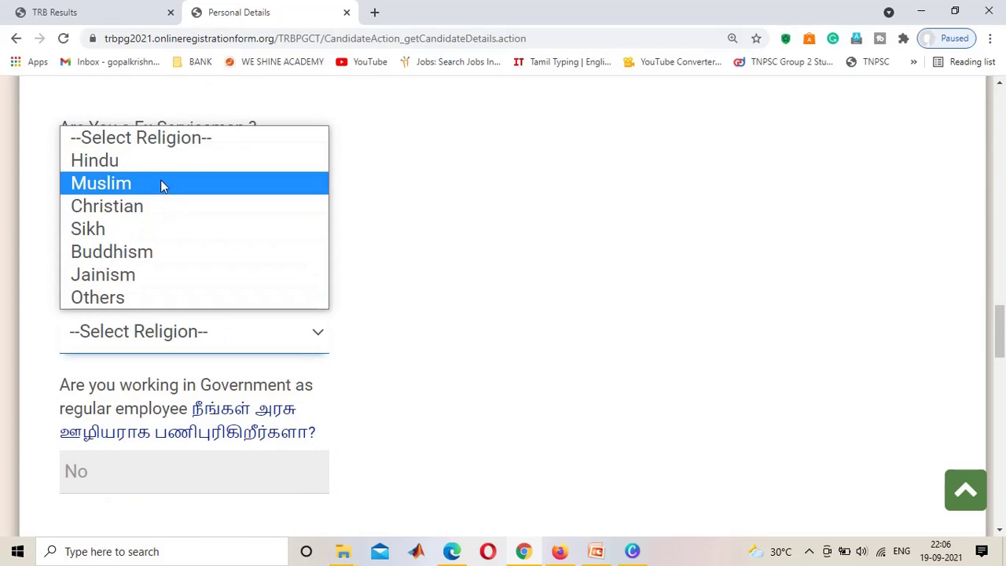
click(165, 163)
scroll(407, 295, up, 3)
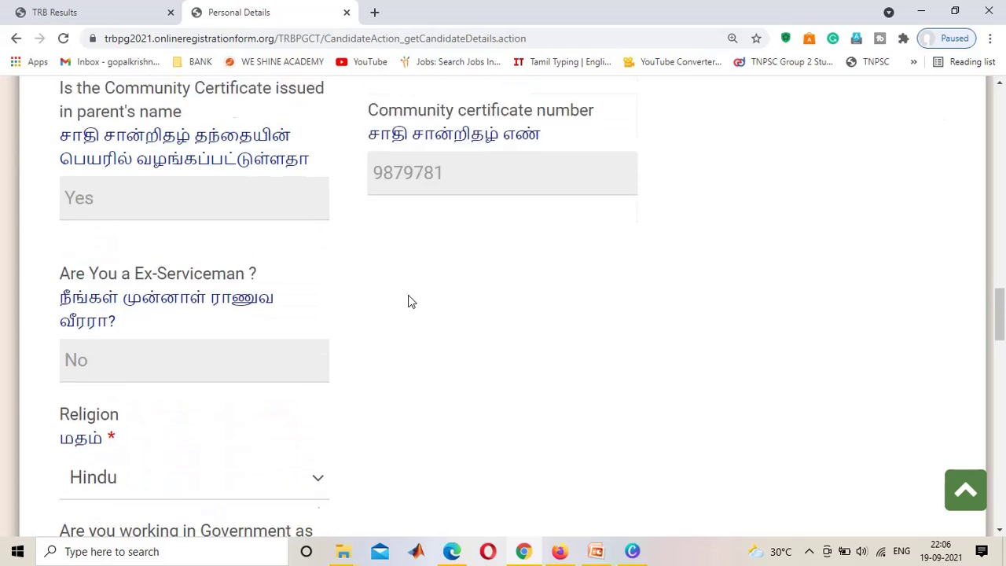
scroll(408, 299, down, 9)
scroll(408, 303, up, 2)
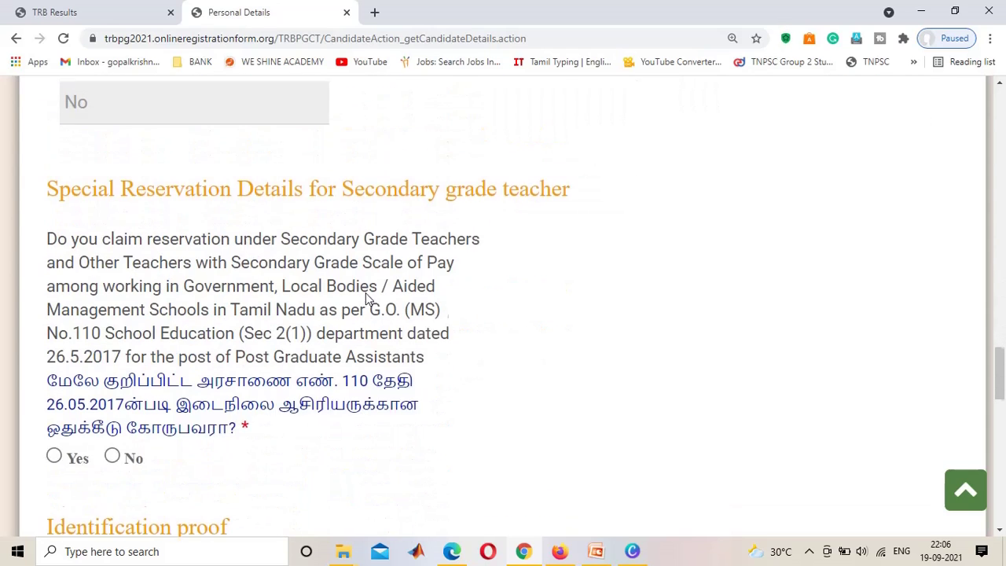
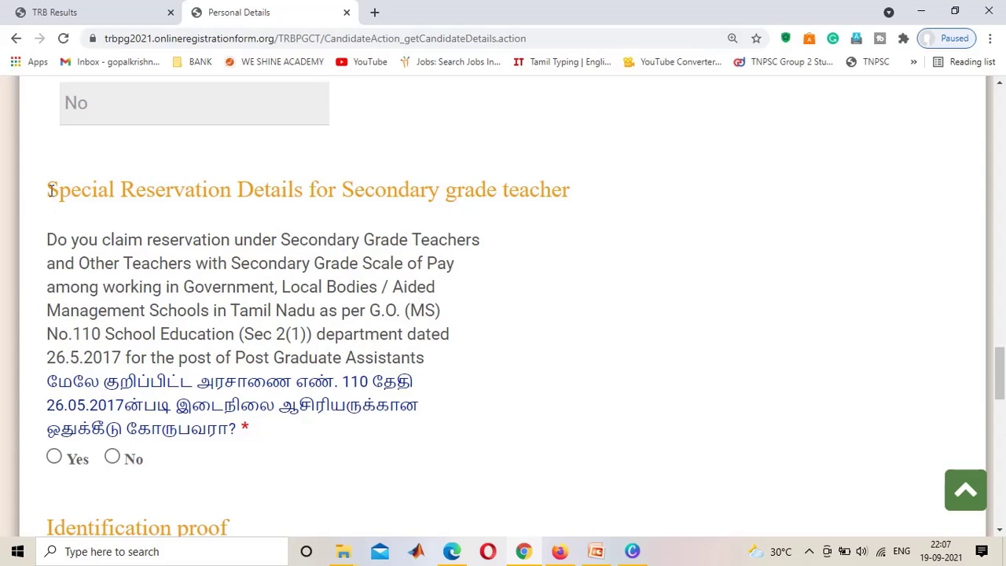
Step: Review the Special Reservation wording and answer No to the Government secondary grade teacher question
drag(44, 188, 605, 202)
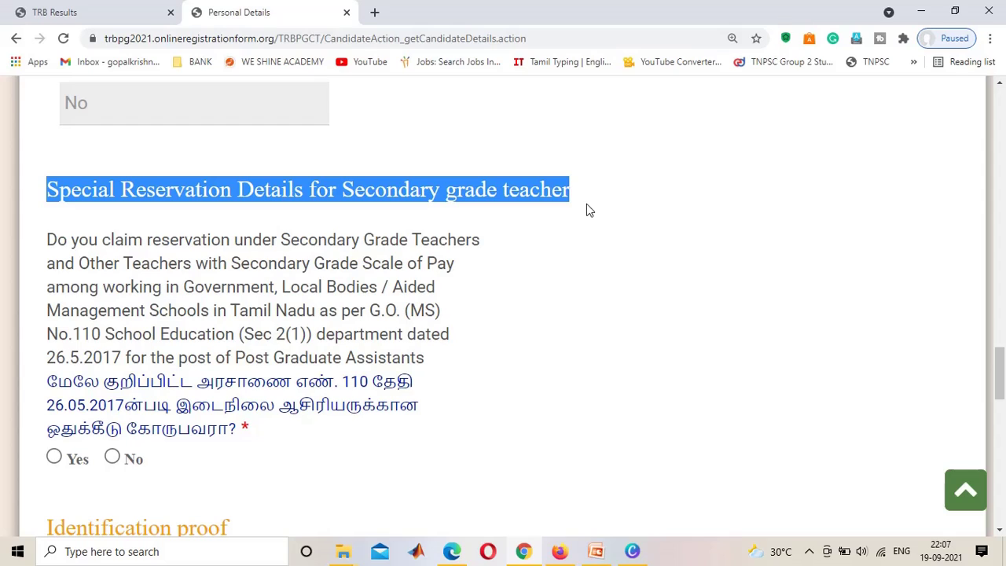
drag(185, 288, 287, 292)
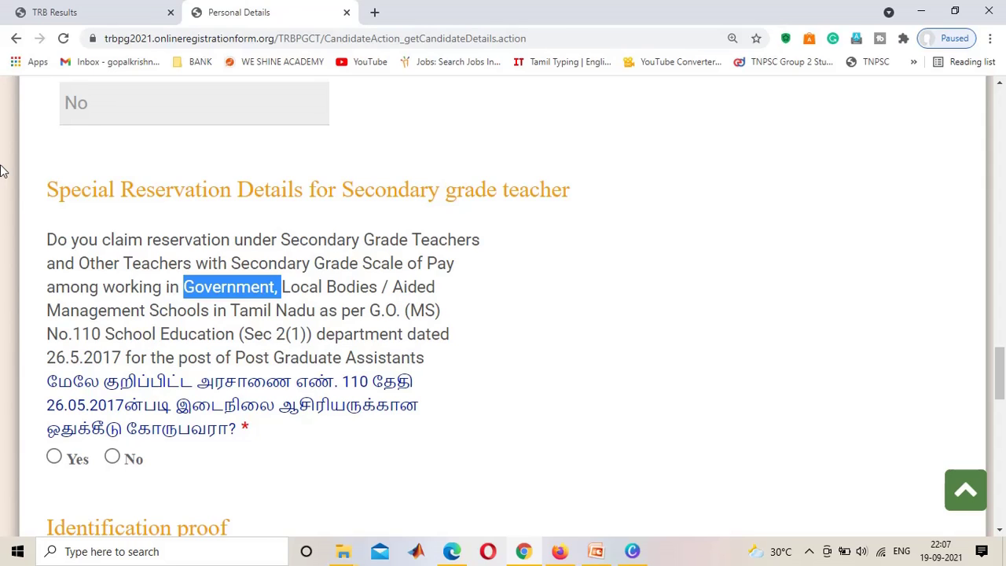
scroll(294, 432, down, 2)
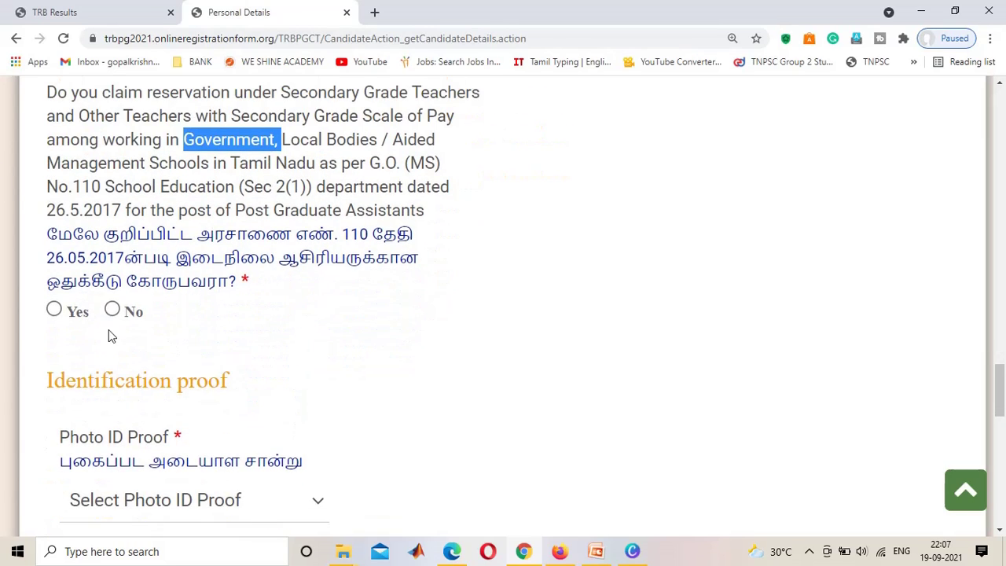
click(113, 310)
scroll(168, 315, down, 2)
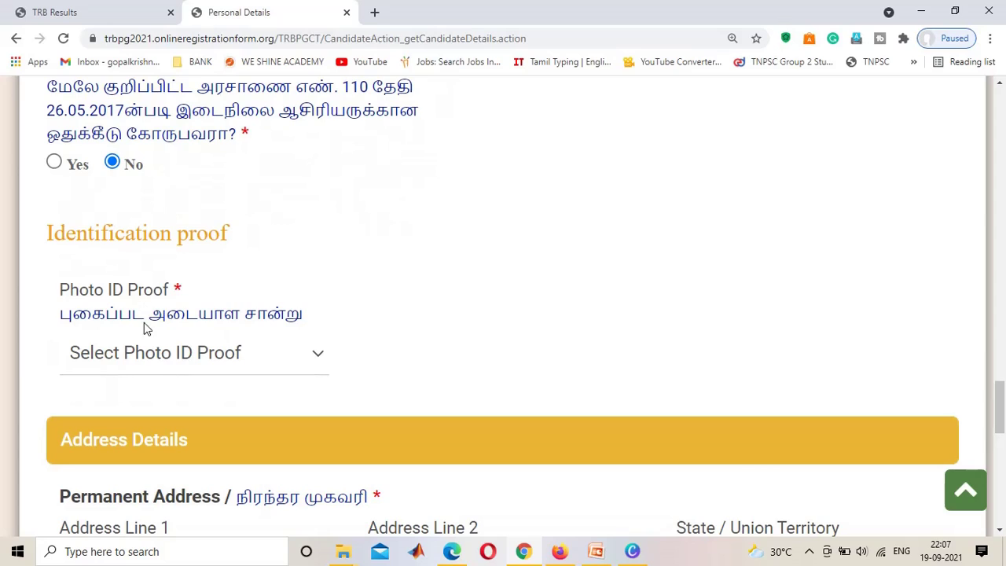
Step: Choose Passport as the Photo ID Proof and enter the passport number
click(218, 354)
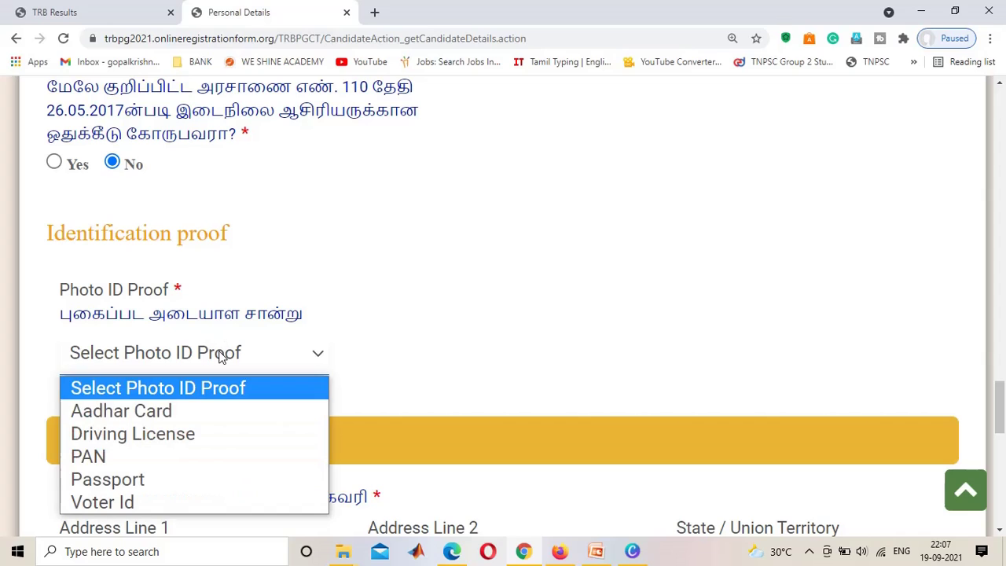
click(142, 480)
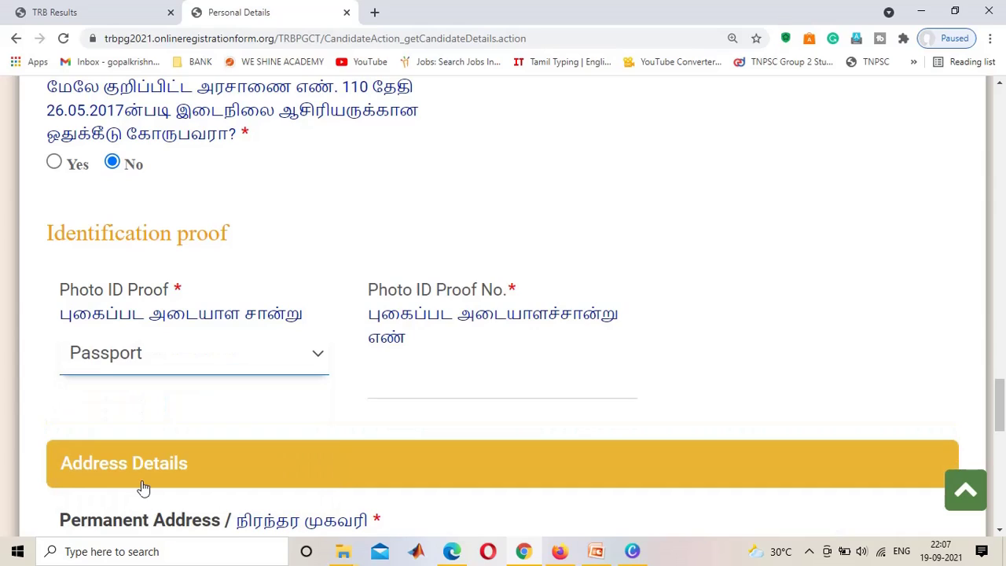
click(394, 386)
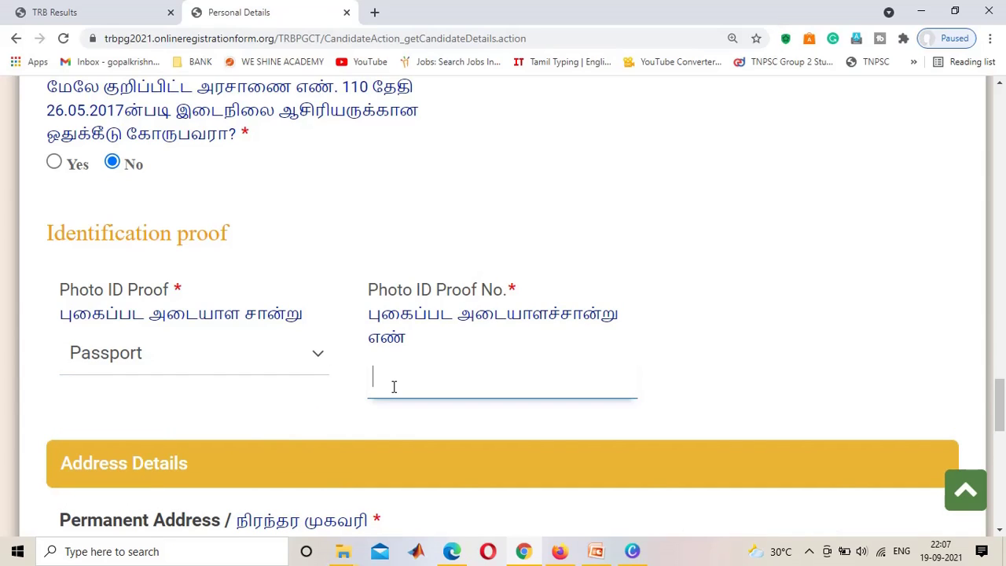
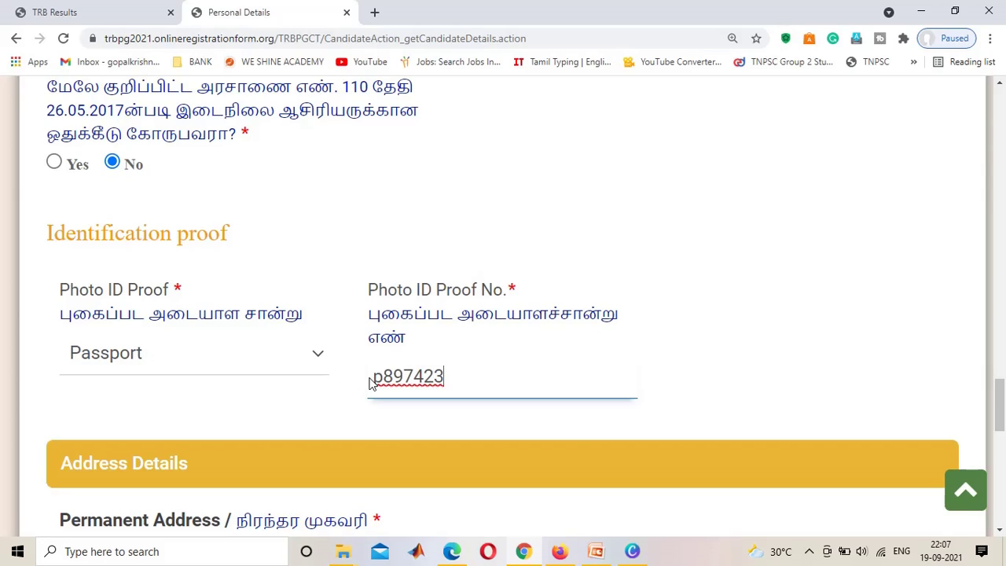
text(R)
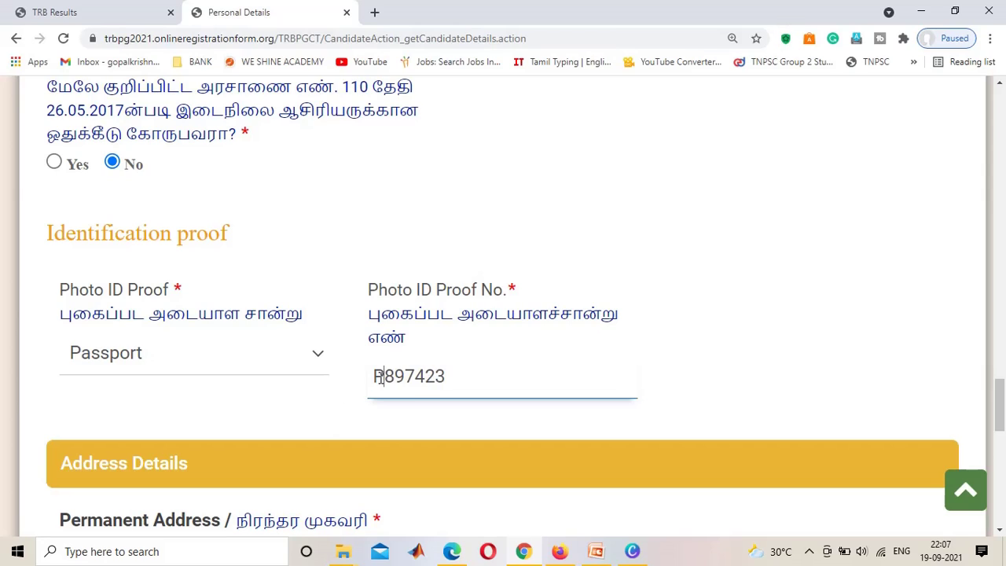
click(236, 366)
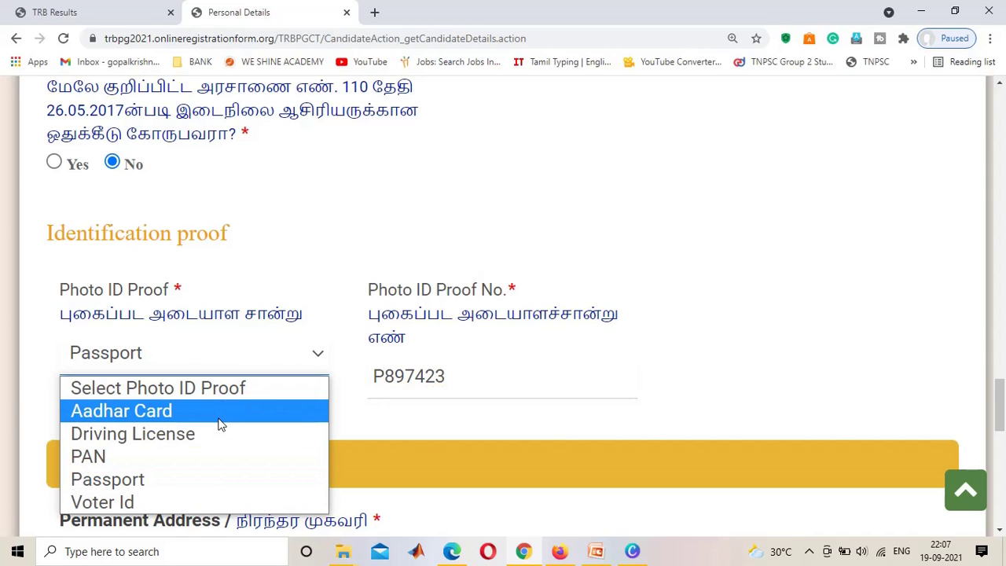
click(301, 359)
scroll(494, 393, down, 4)
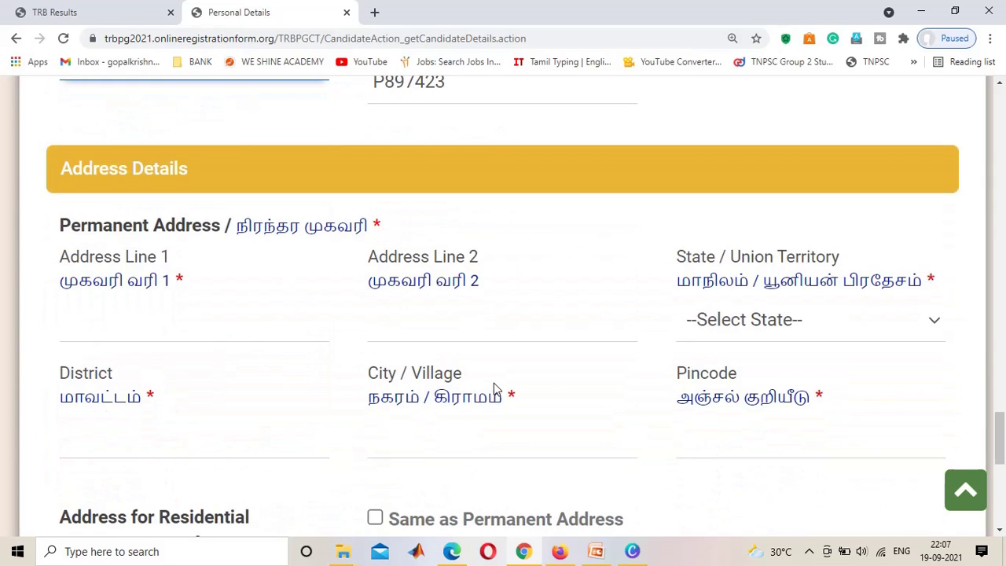
Step: Fill in the permanent address lines, with Tamil Nadu as state and Salem as district
click(195, 332)
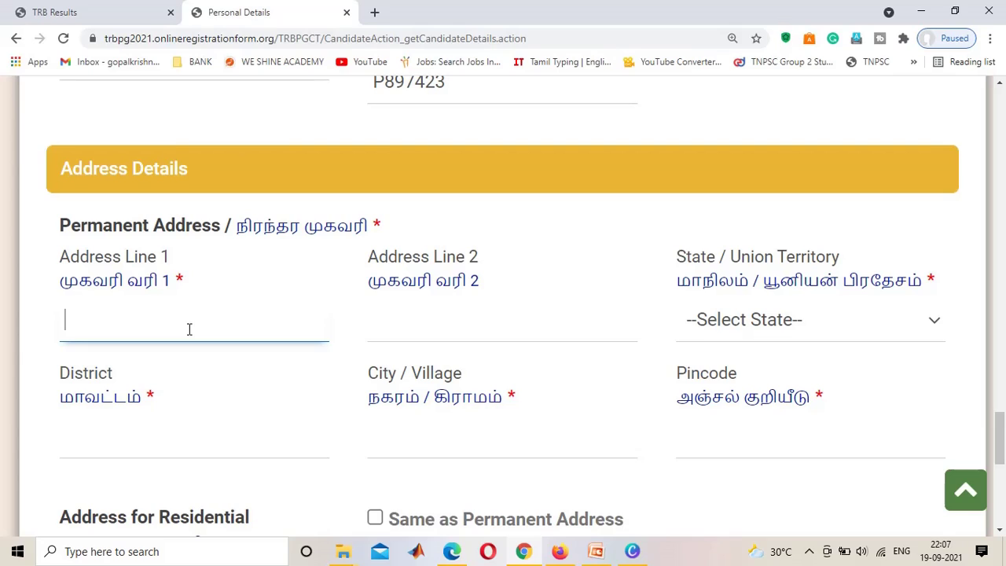
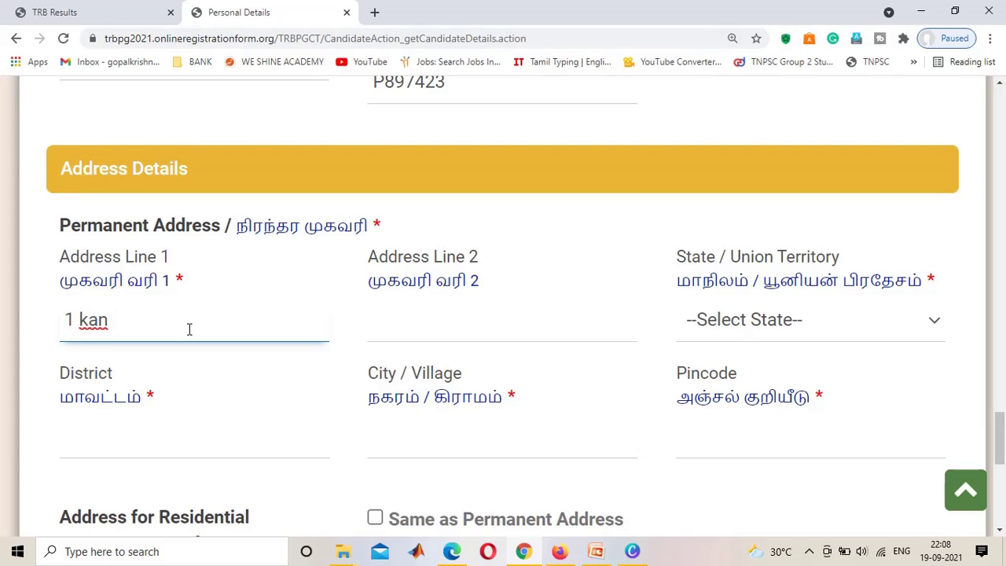
click(512, 324)
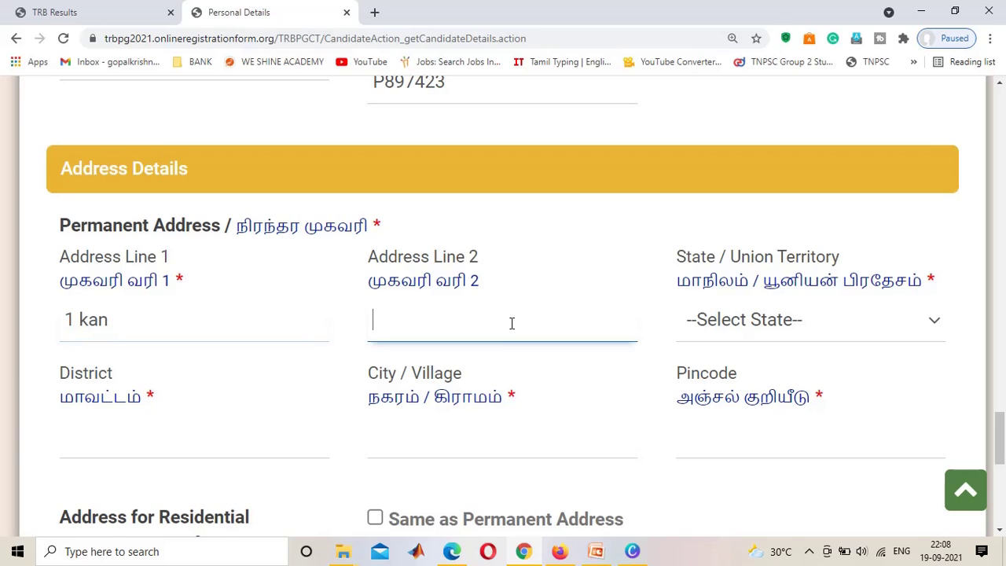
text(salem)
click(774, 330)
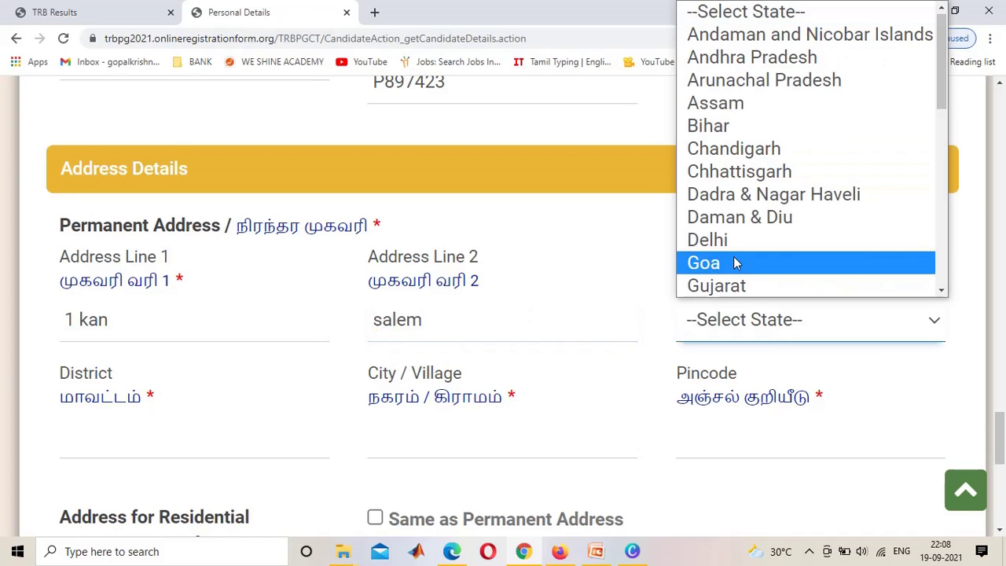
key(t)
click(733, 286)
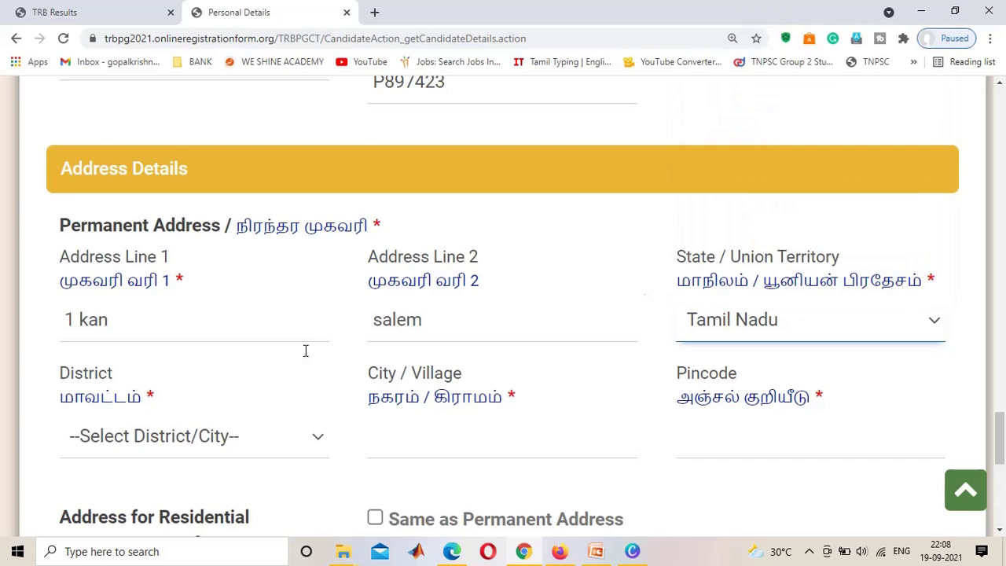
click(197, 446)
key(s)
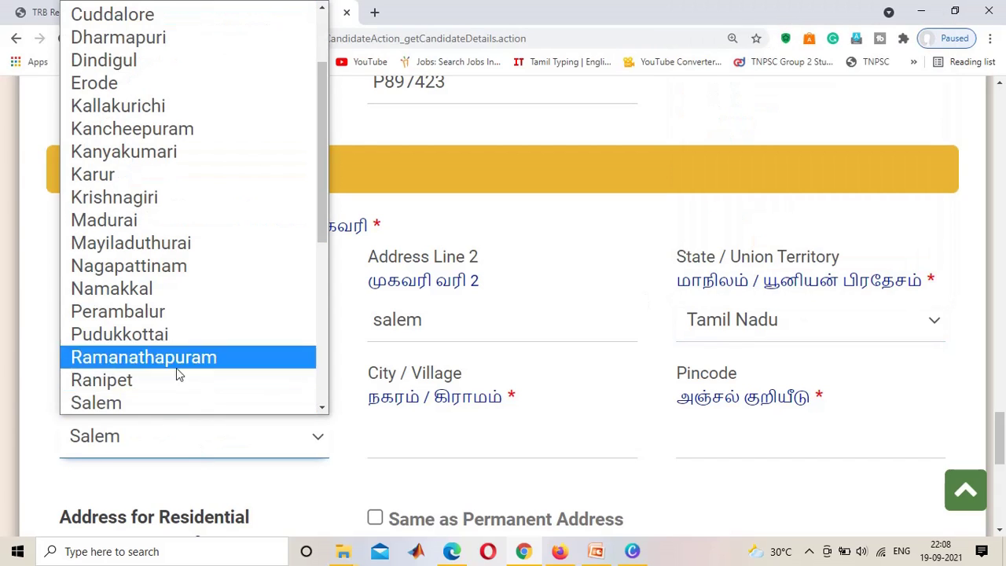
click(167, 403)
Step: Enter Salem as the city or village and fill in the pincode
click(405, 429)
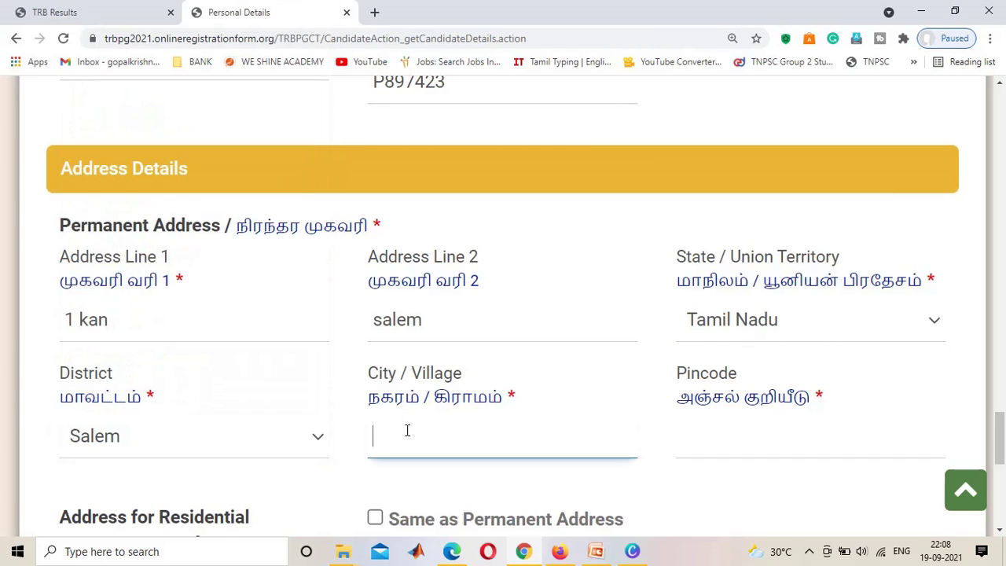
text(salem)
scroll(393, 244, down, 2)
click(740, 298)
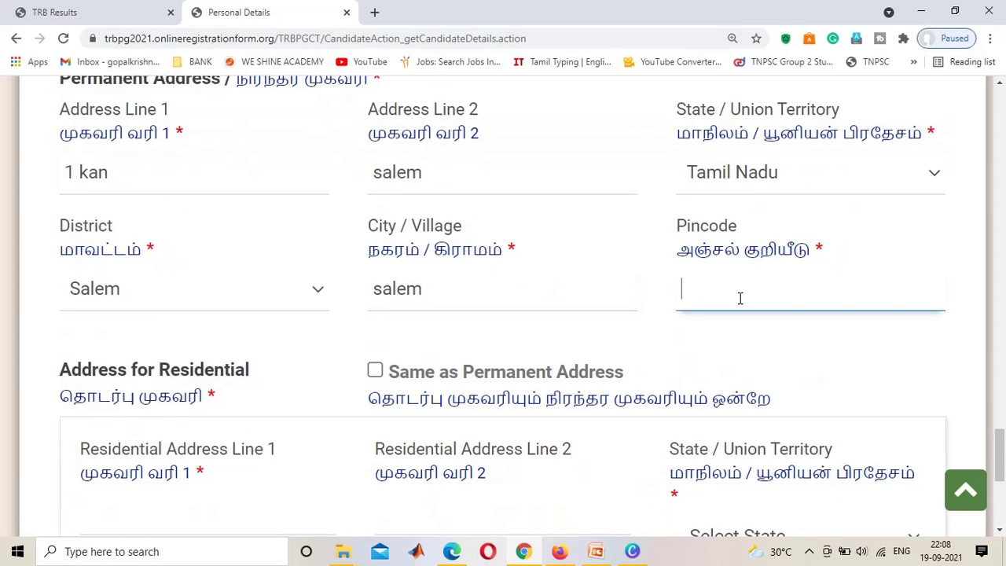
text(636001)
scroll(640, 302, down, 2)
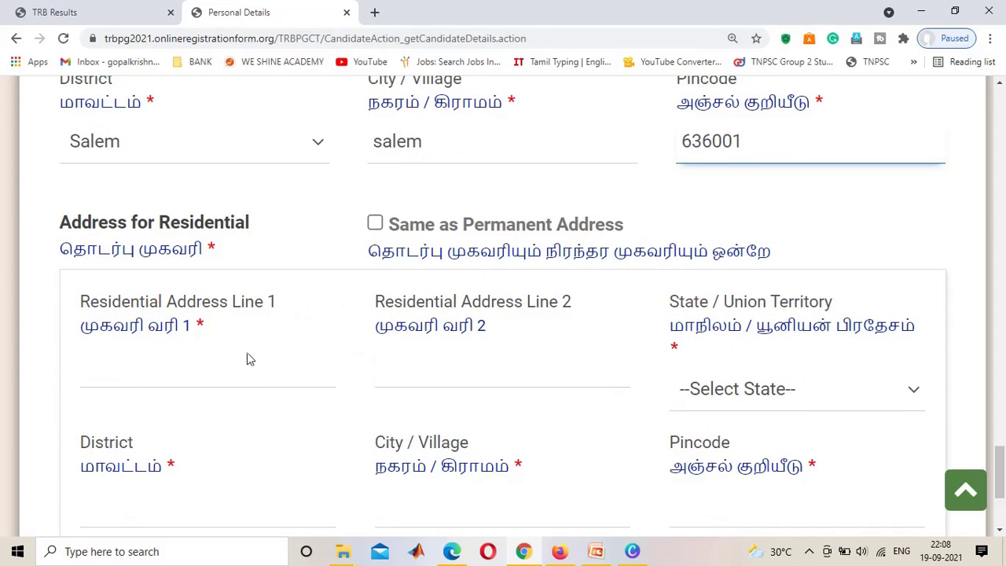
Step: Mark the residential address as same as permanent and save the personal details
click(246, 354)
scroll(247, 357, down, 1)
click(202, 225)
scroll(281, 235, up, 7)
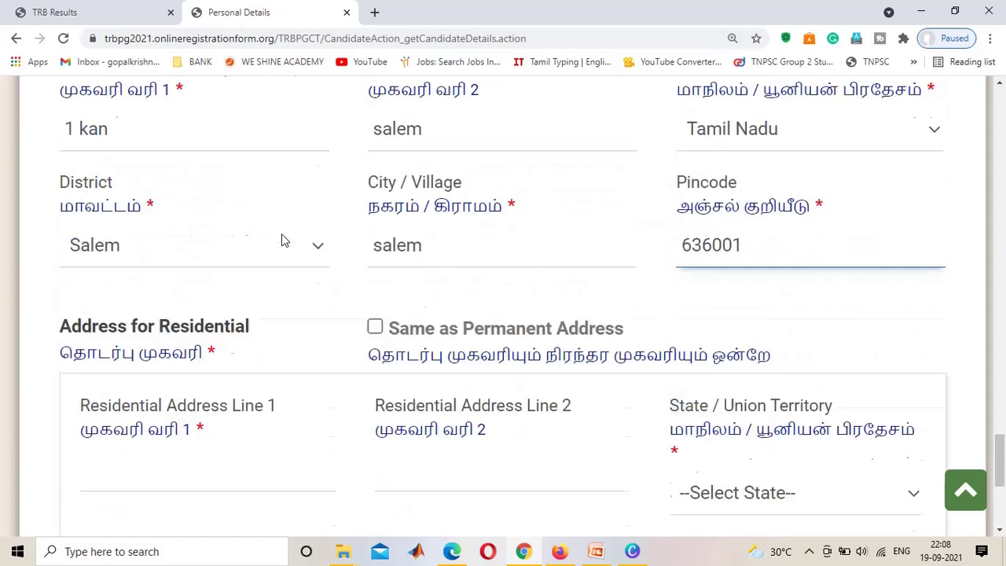
scroll(199, 351, down, 6)
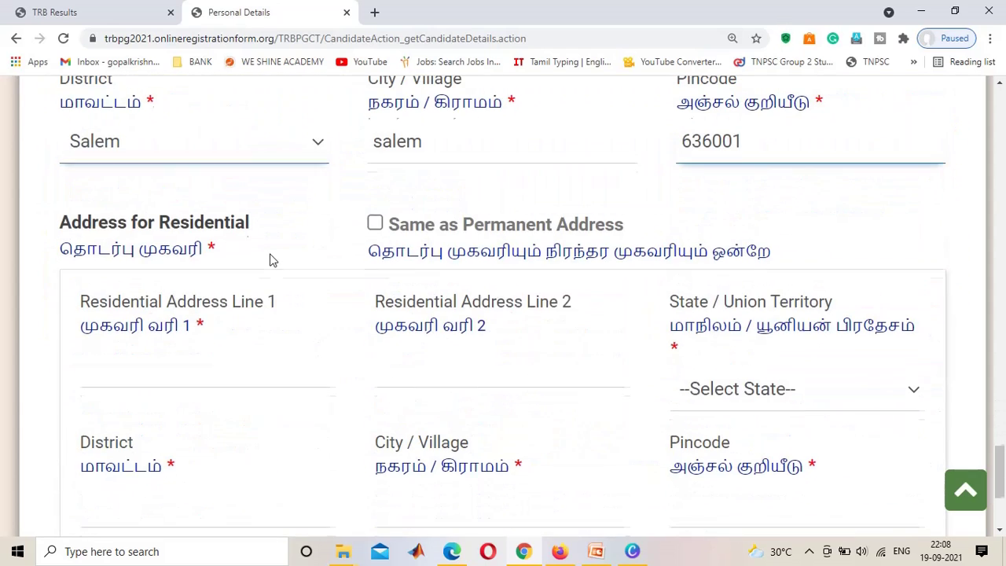
click(375, 225)
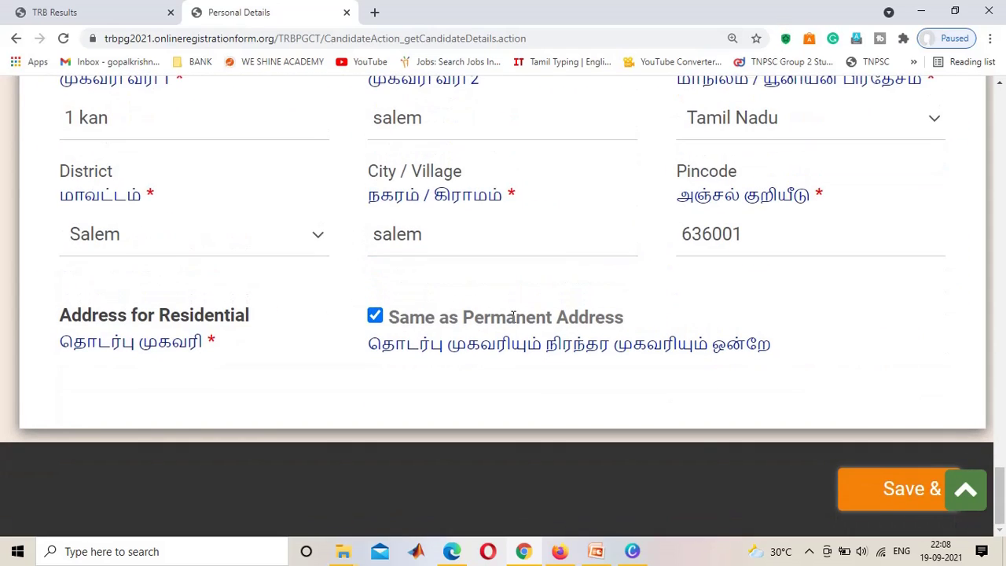
click(896, 486)
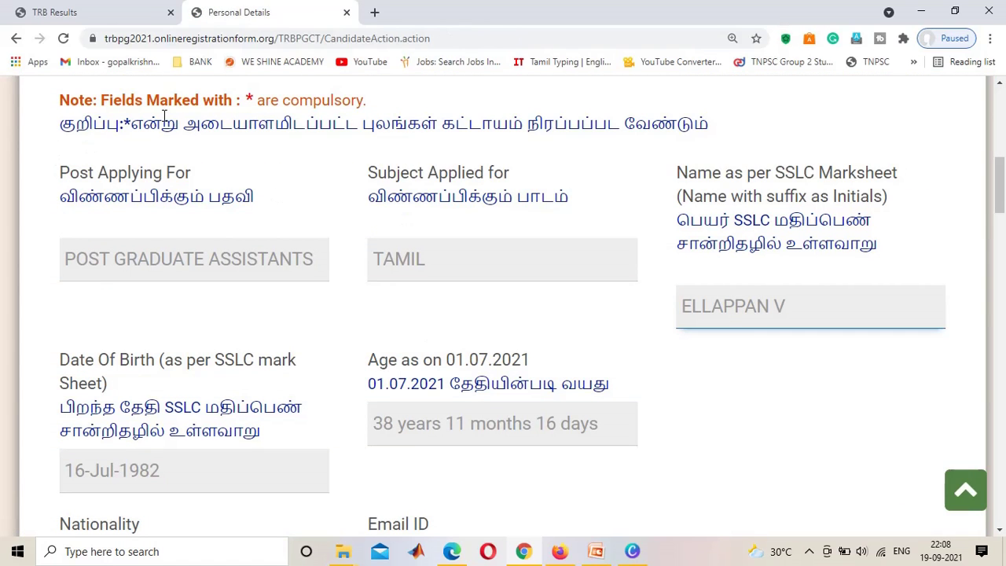
Step: Select Salem as the native district
scroll(272, 149, down, 7)
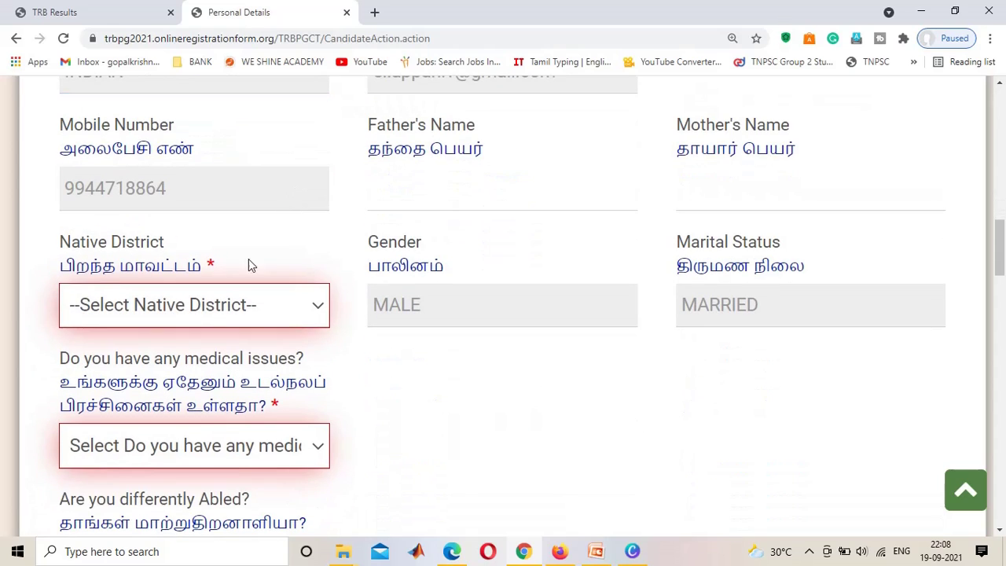
click(154, 292)
scroll(153, 267, down, 1)
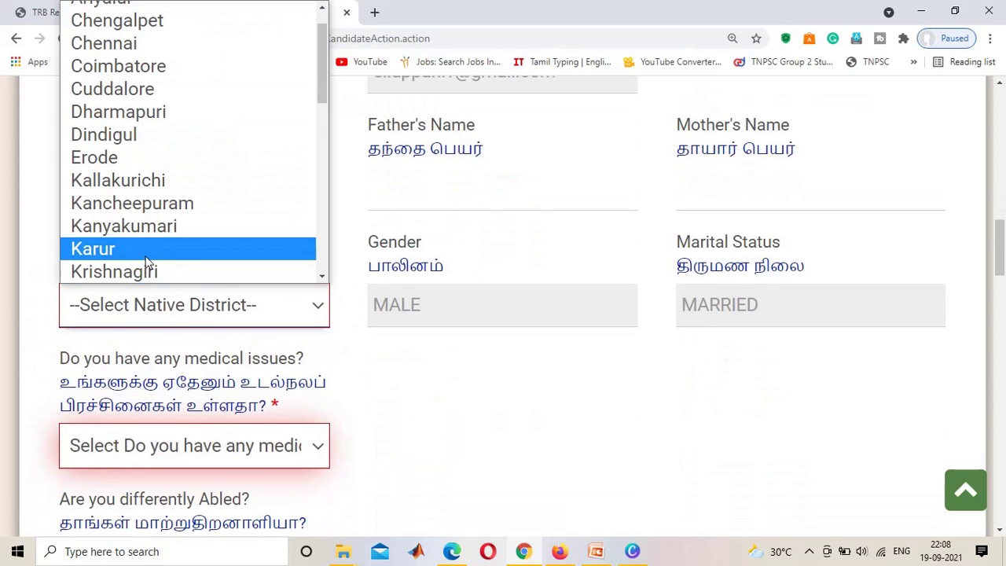
key(s)
scroll(144, 271, down, 1)
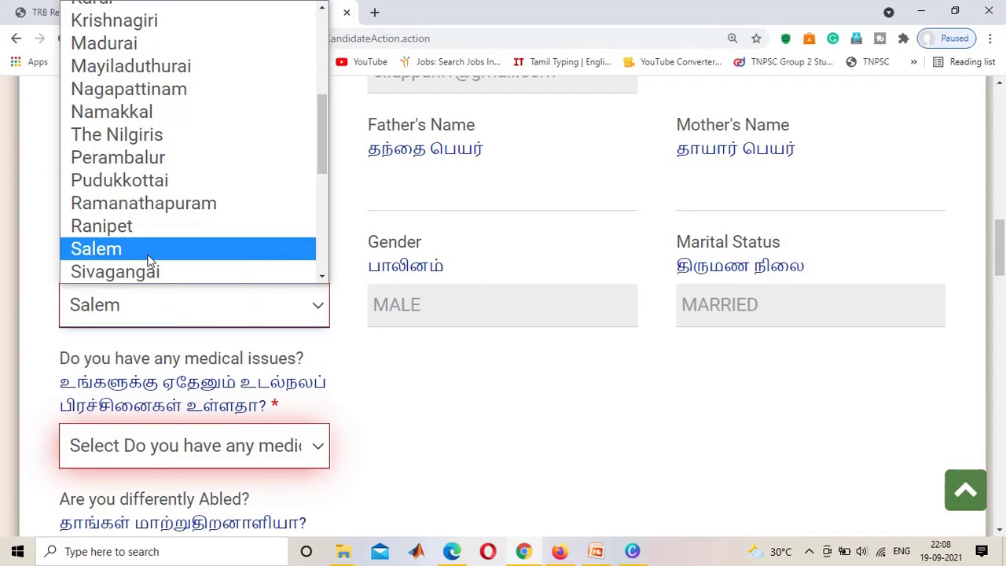
click(147, 256)
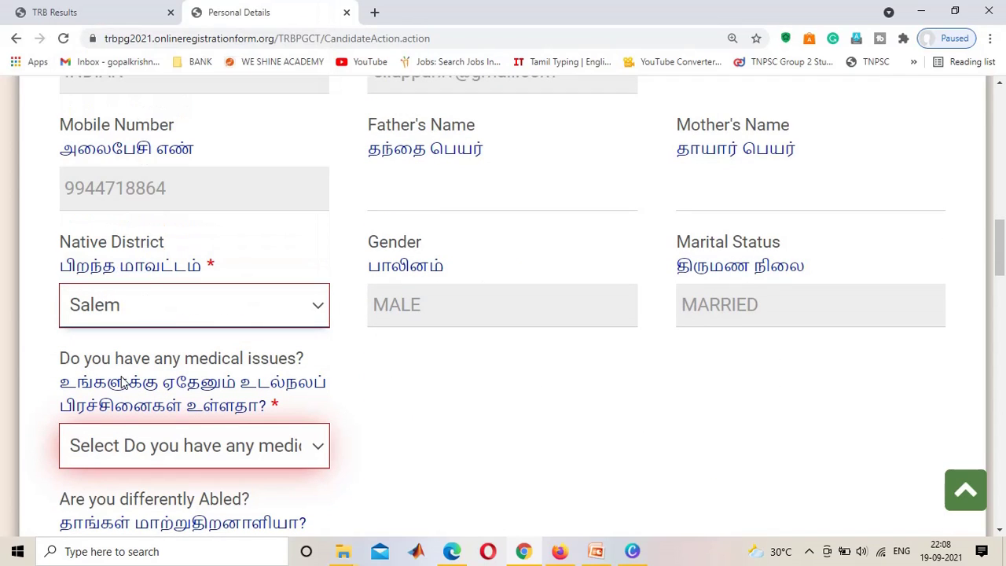
Step: Answer No to the health-issues question and save and continue
click(226, 447)
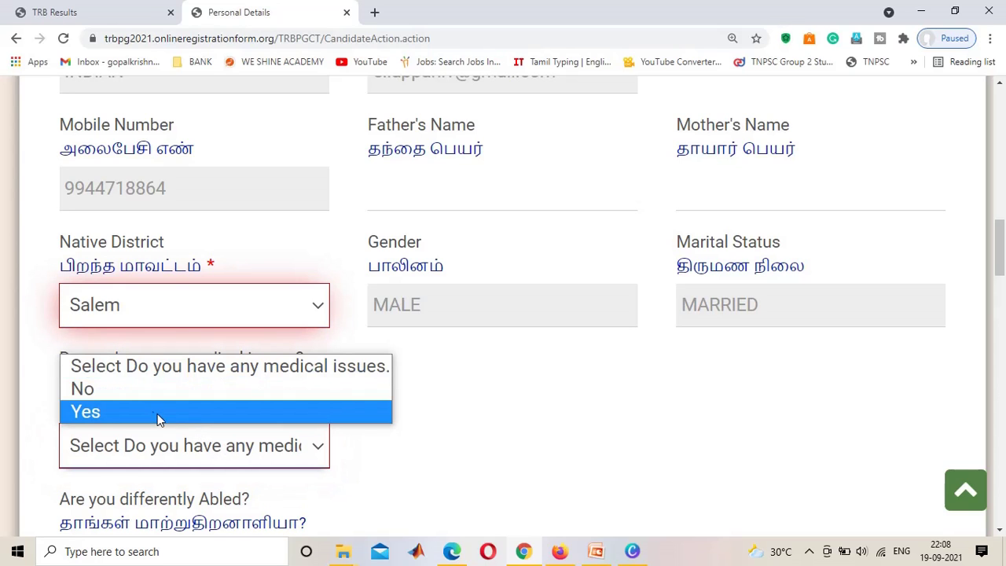
click(142, 393)
scroll(440, 422, down, 6)
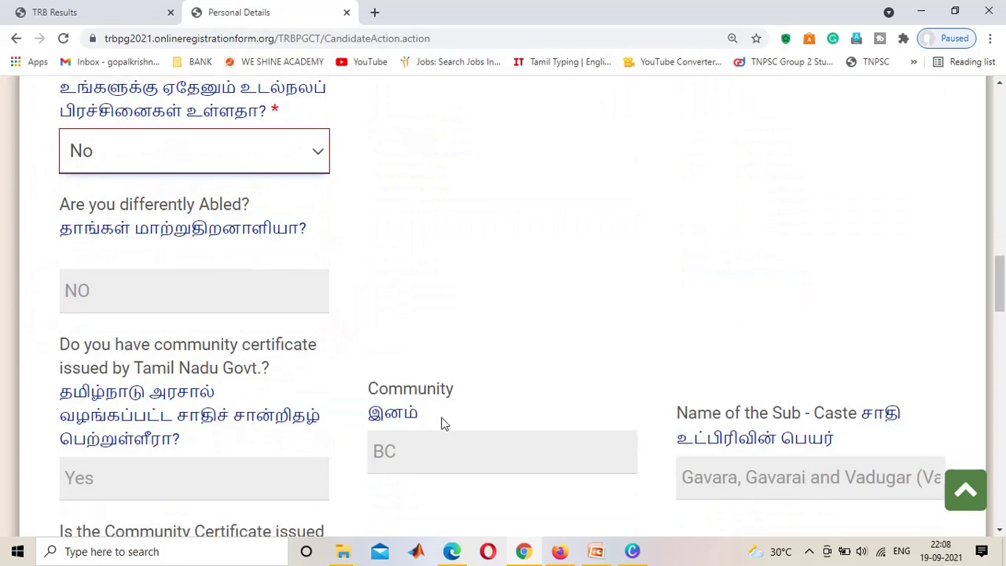
scroll(443, 425, up, 2)
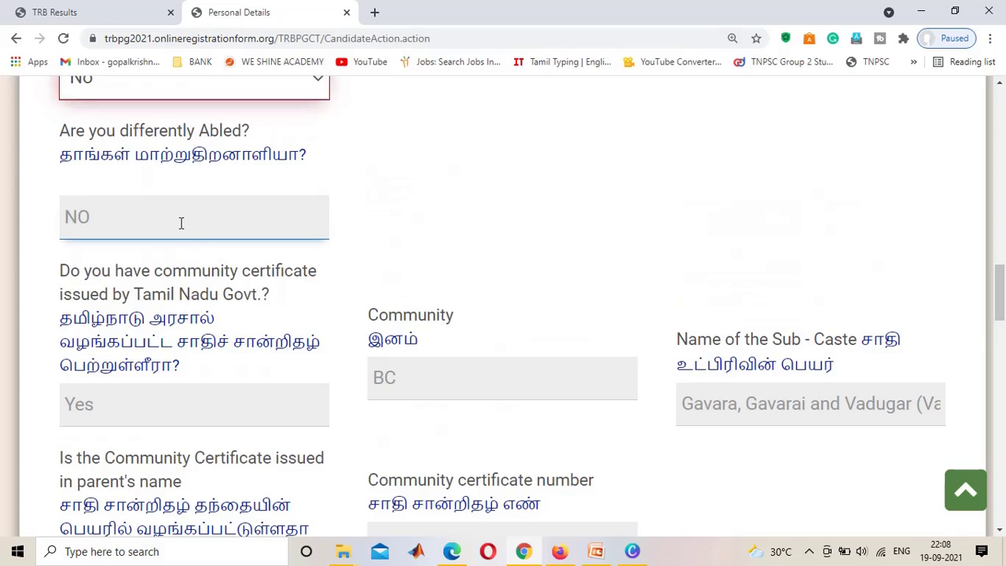
click(486, 216)
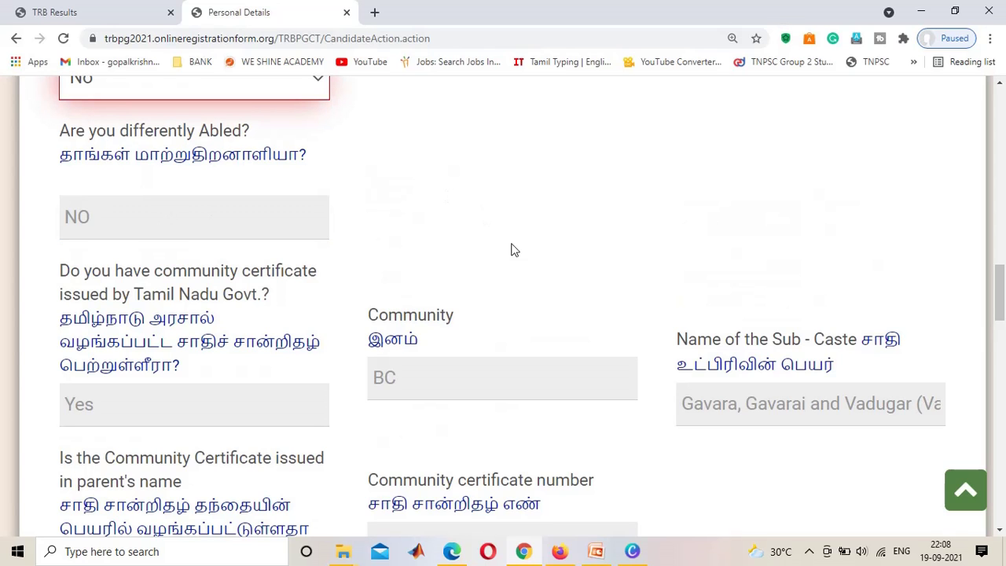
scroll(519, 267, down, 5)
scroll(550, 322, down, 15)
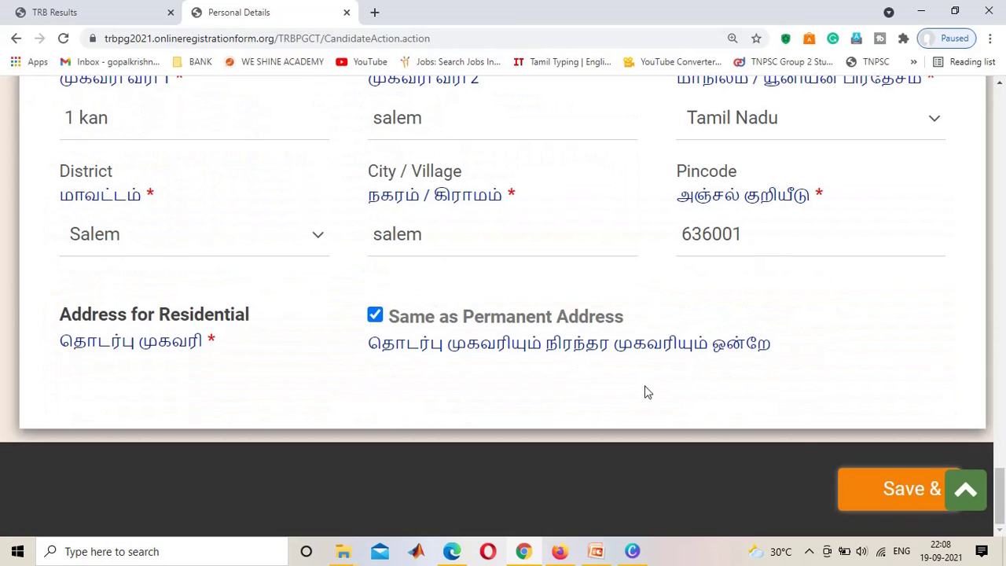
click(895, 489)
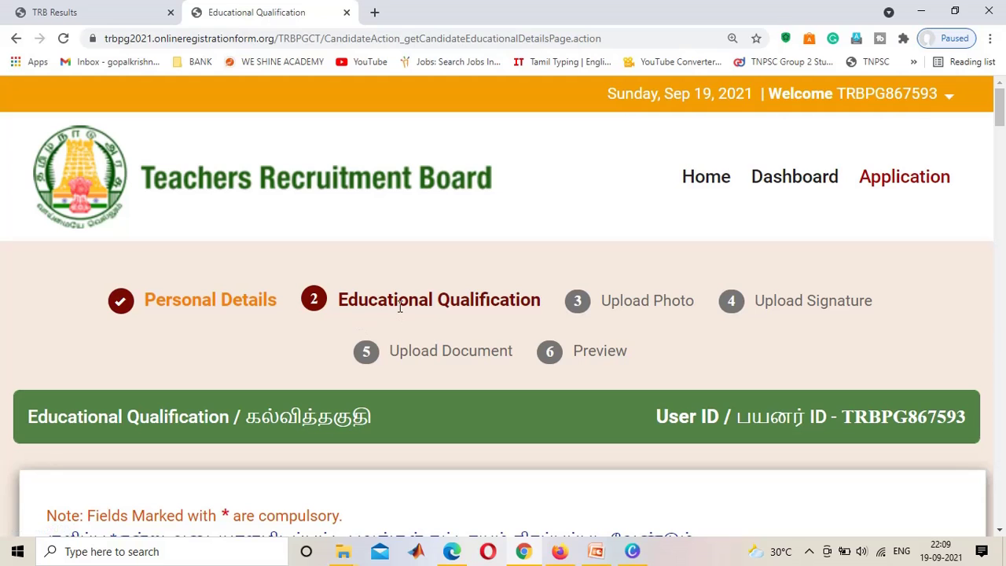
Step: Read the qualification category descriptions and choose Category - a
scroll(605, 314, down, 5)
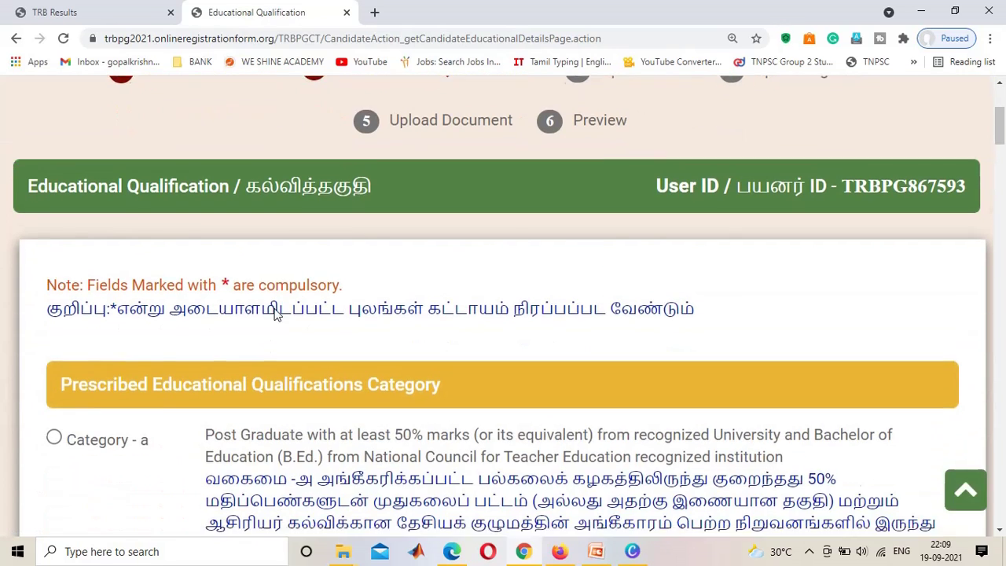
scroll(200, 287, down, 1)
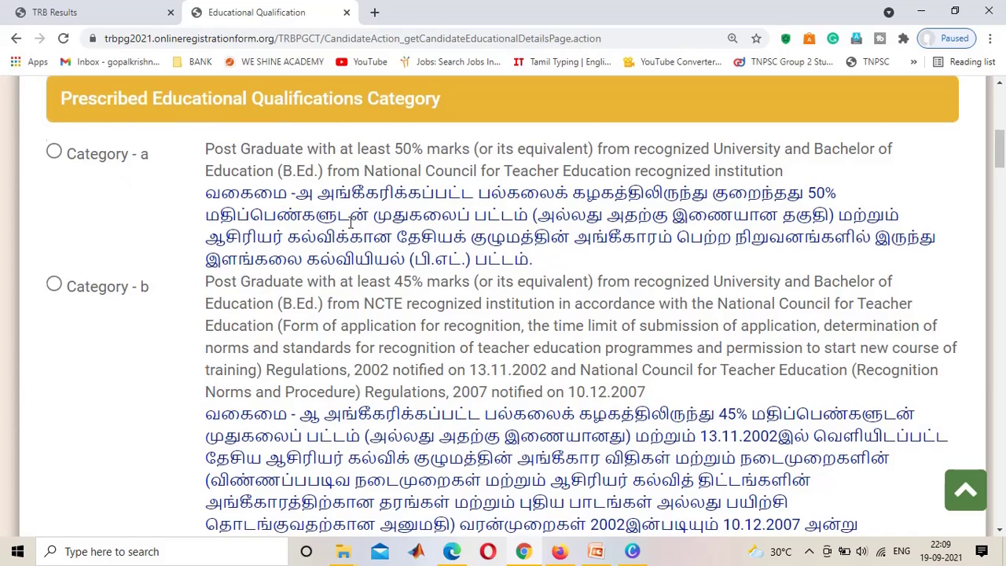
scroll(351, 223, down, 4)
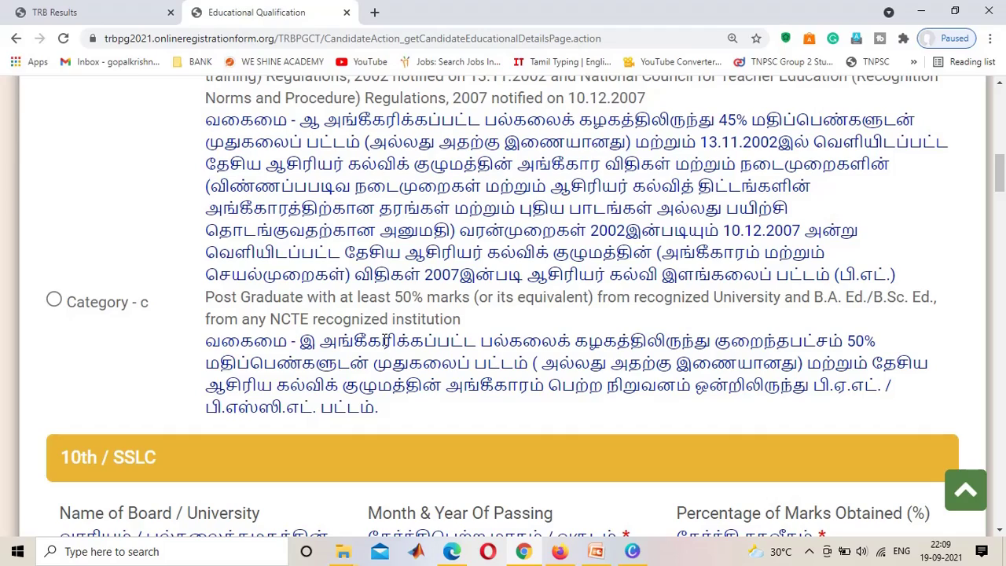
scroll(359, 284, up, 5)
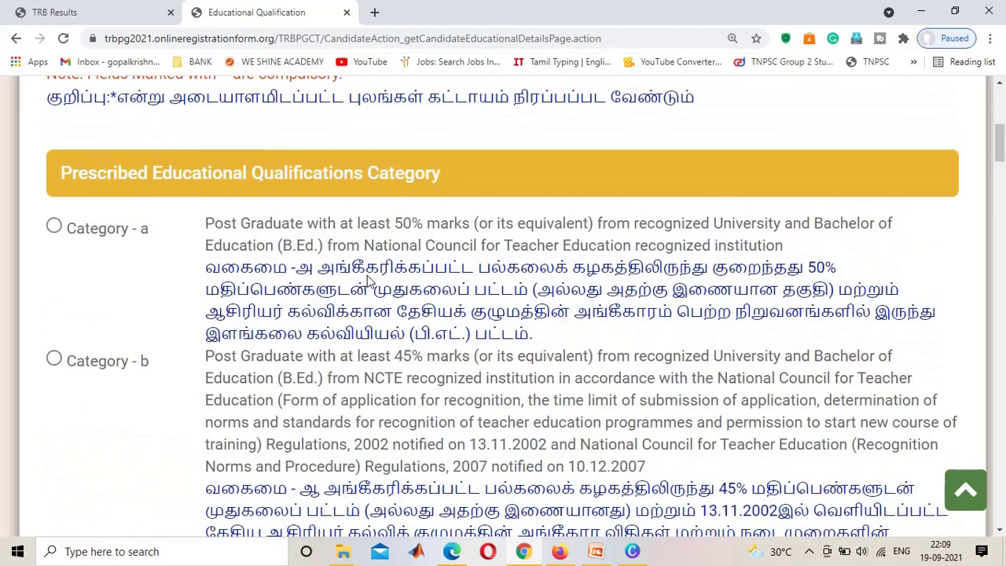
scroll(368, 276, down, 1)
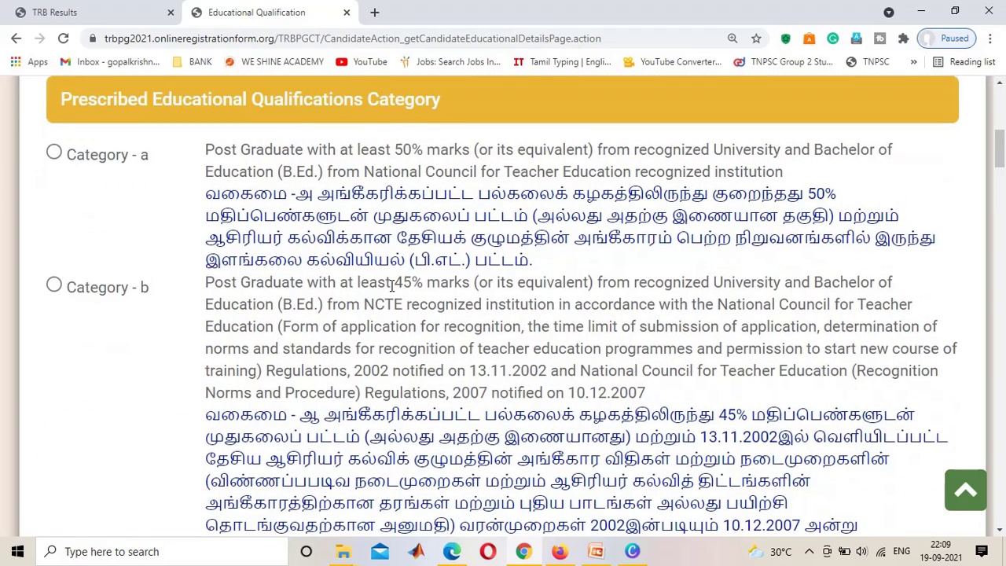
drag(393, 283, 760, 393)
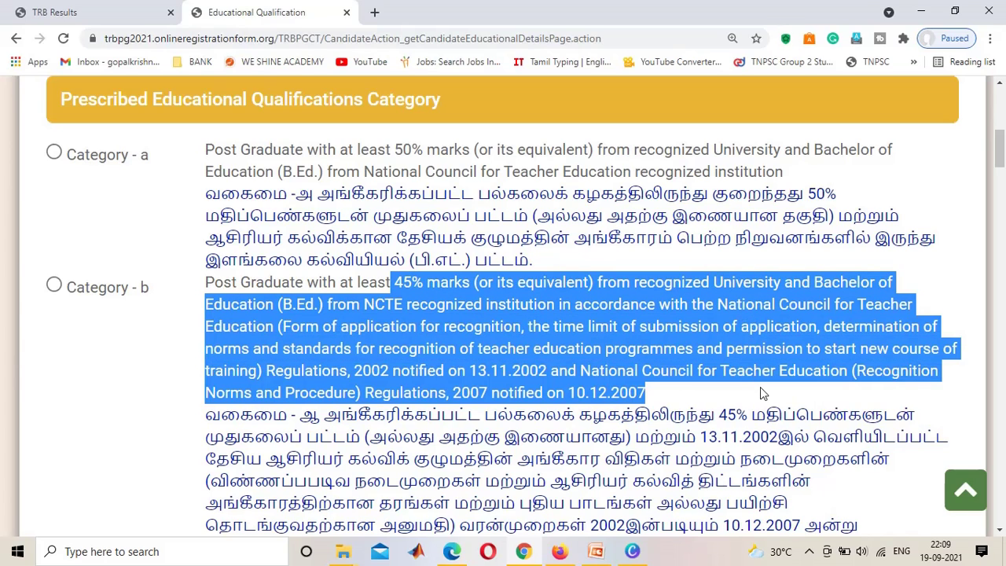
scroll(759, 389, down, 2)
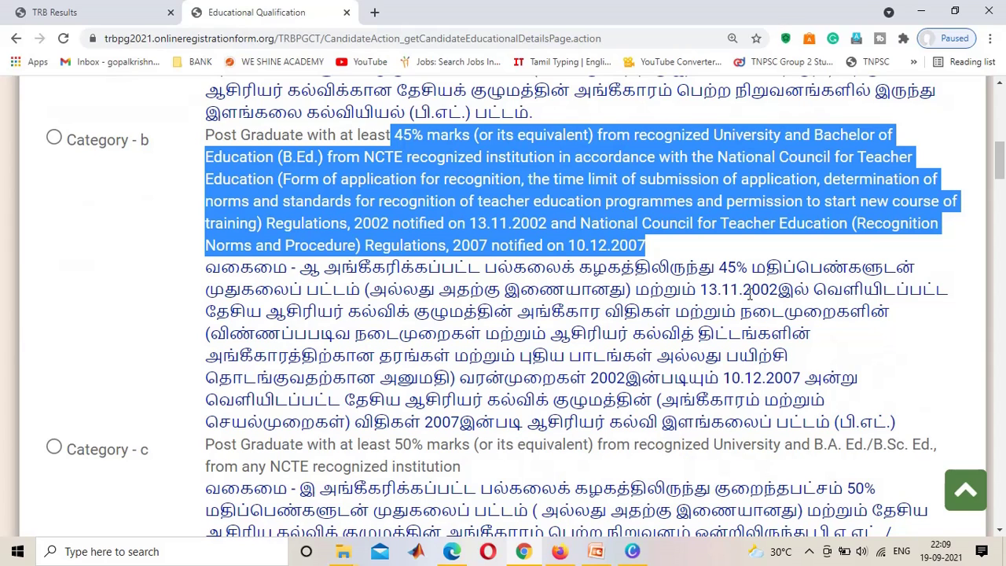
scroll(749, 290, down, 2)
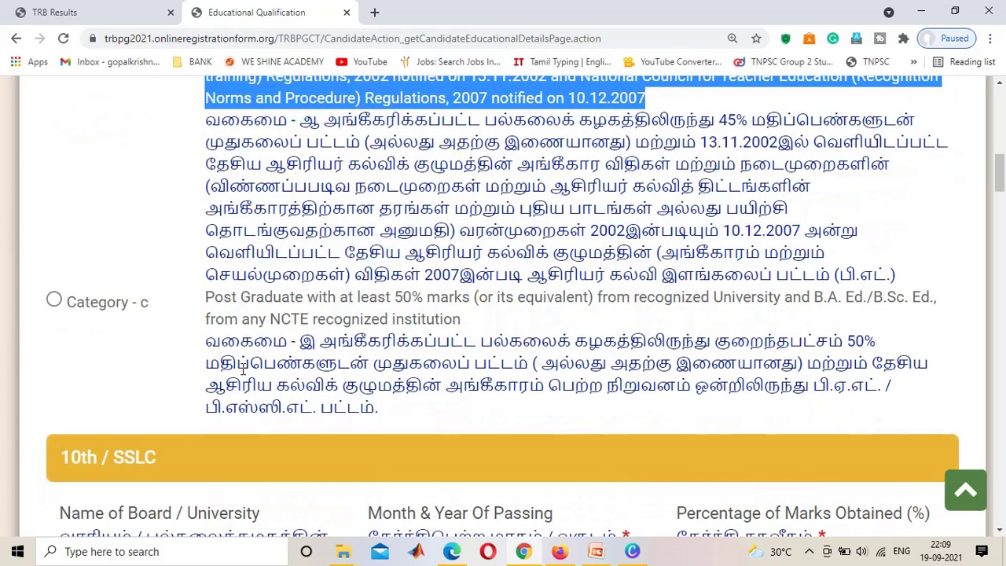
click(485, 318)
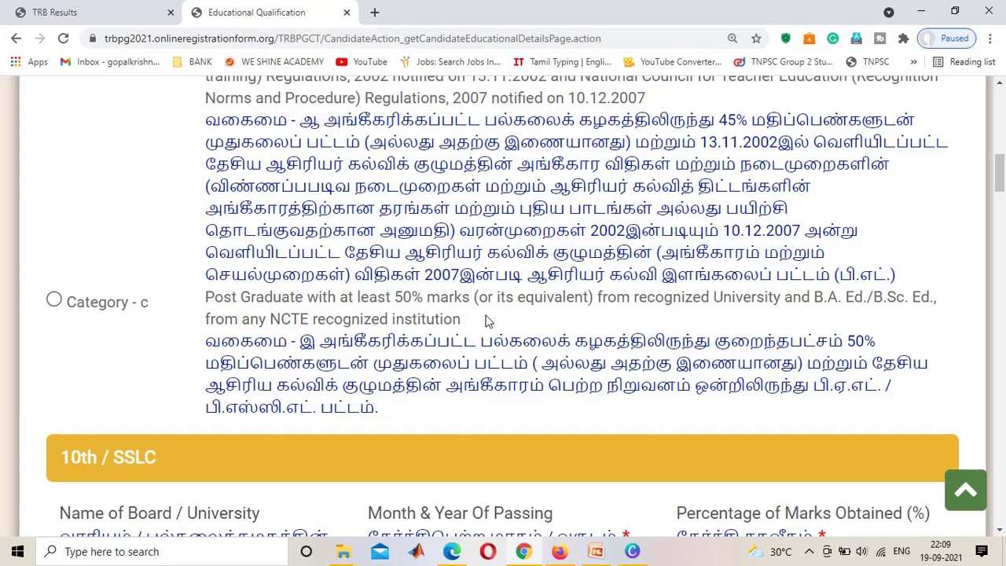
scroll(393, 275, up, 3)
scroll(393, 274, up, 2)
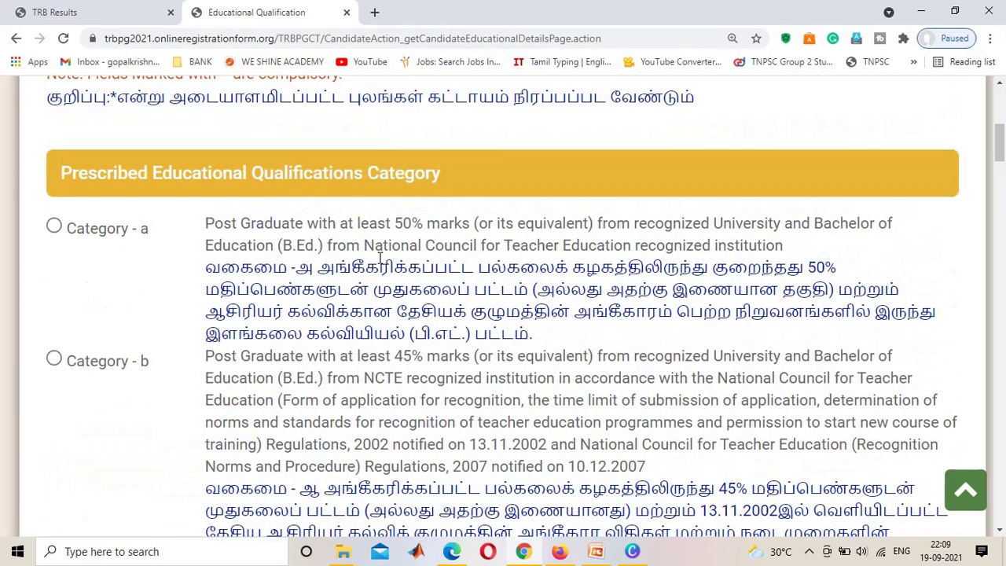
click(54, 226)
Step: Set the 10th/SSLC board to TamilNadu State Board with passing date May 1991
scroll(134, 283, down, 13)
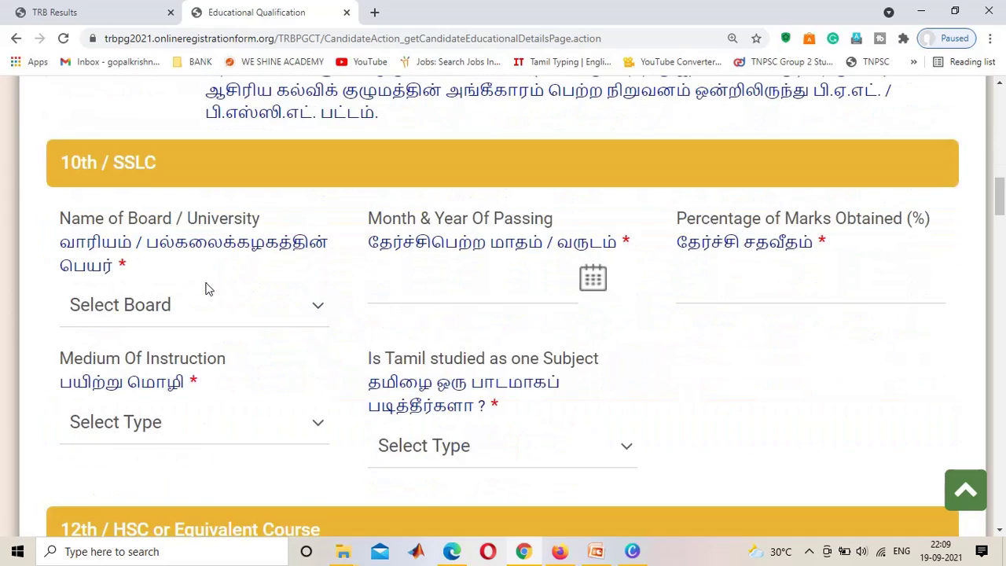
scroll(185, 272, up, 4)
click(303, 309)
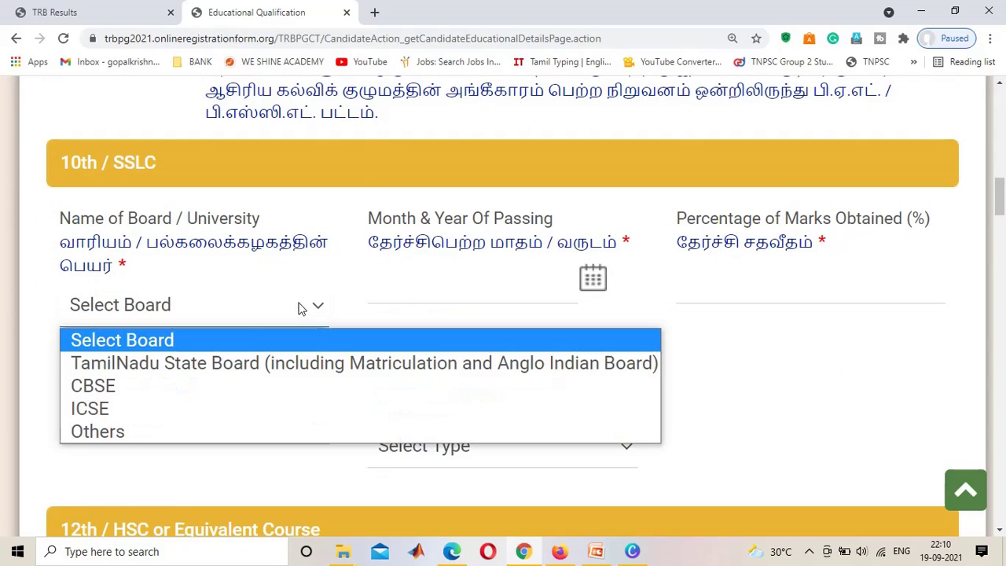
click(177, 366)
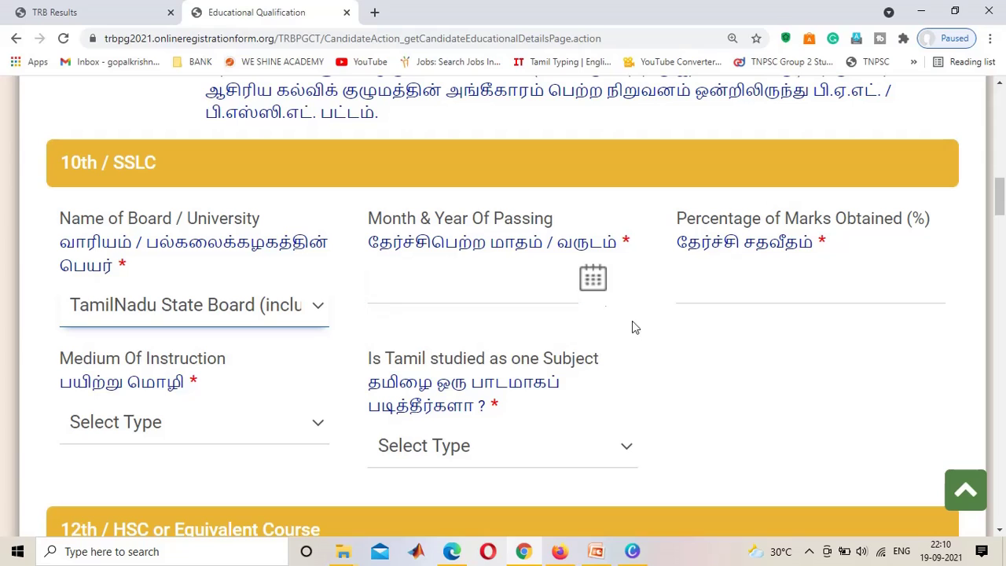
click(594, 289)
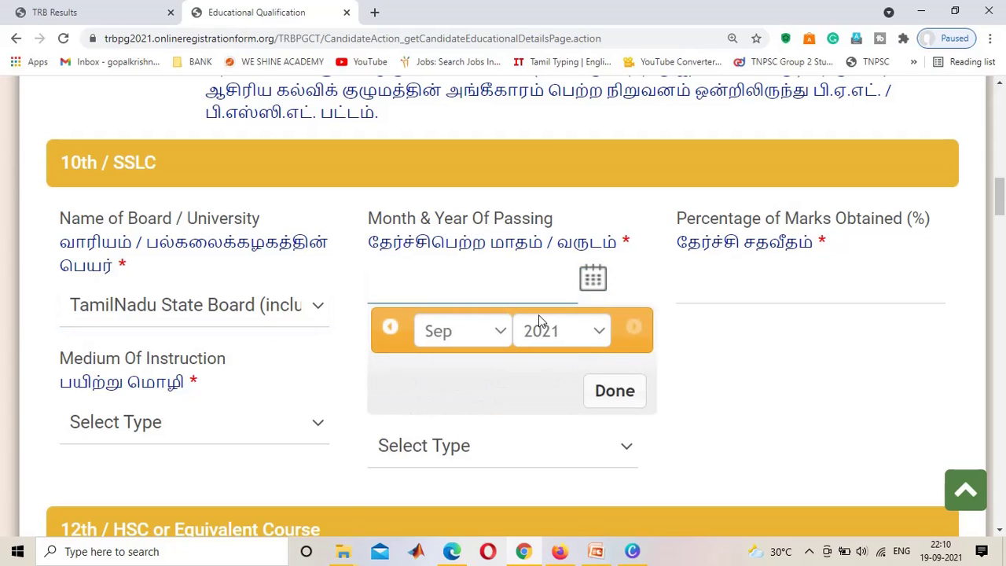
click(548, 334)
scroll(548, 236, up, 10)
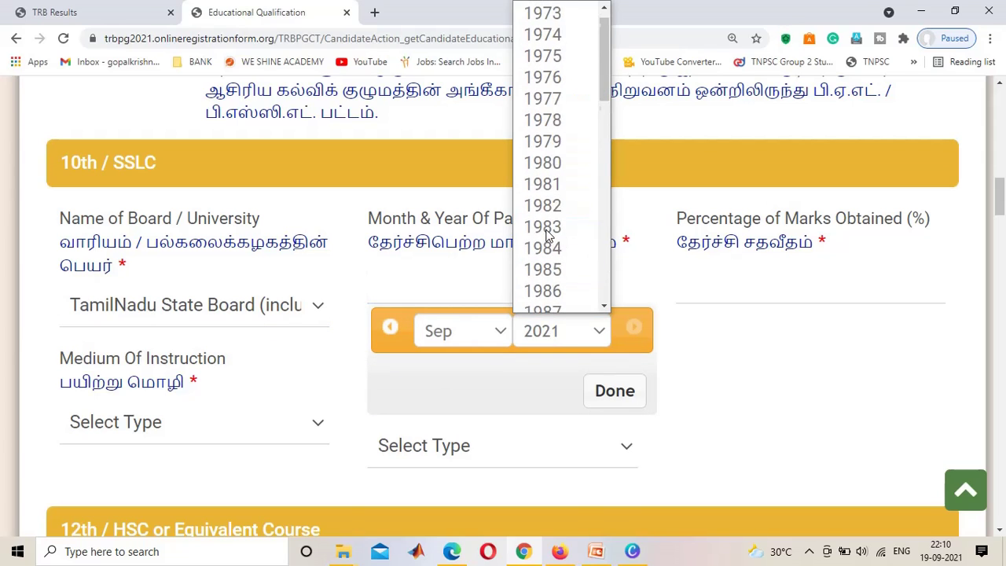
scroll(548, 236, down, 4)
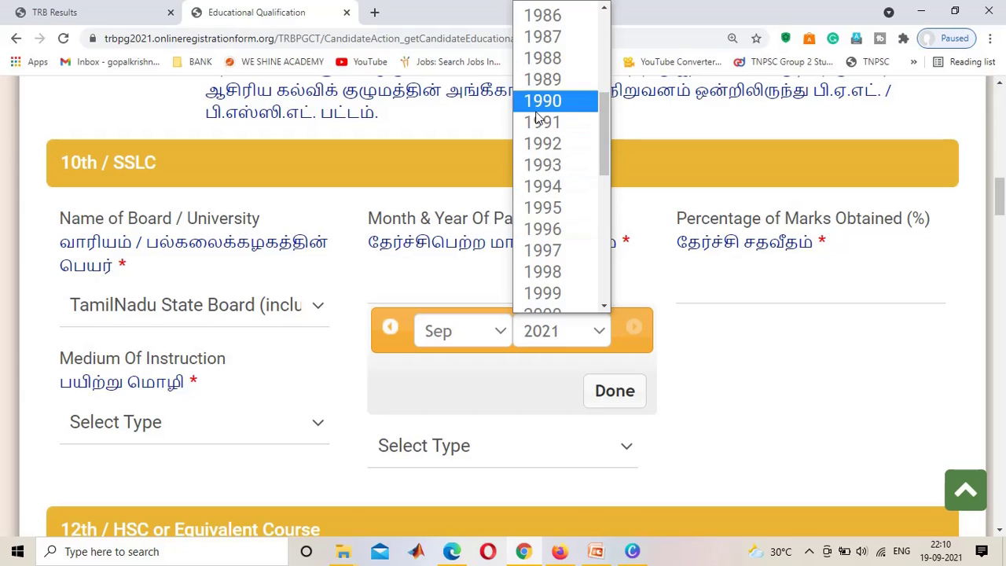
scroll(550, 106, up, 2)
scroll(554, 133, down, 4)
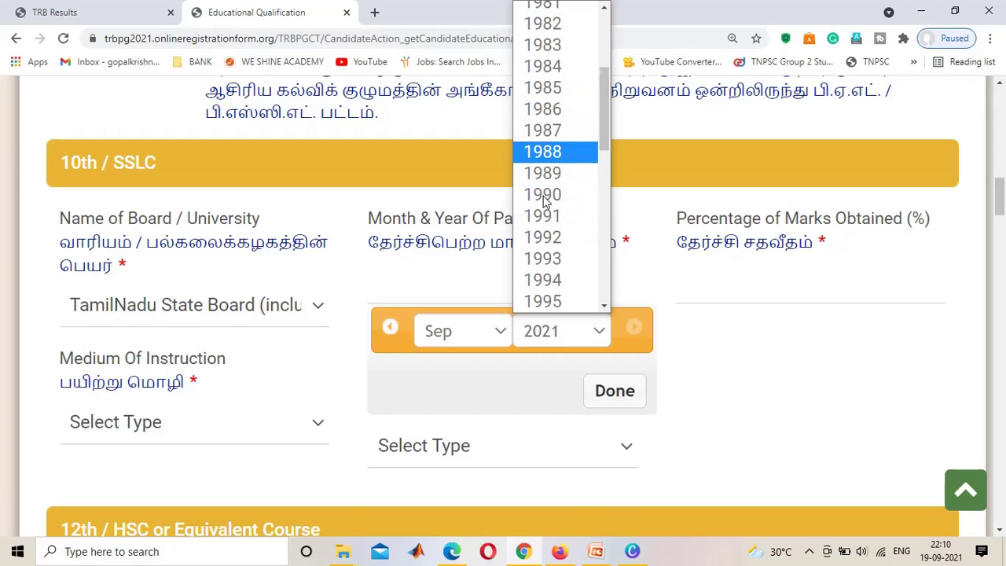
scroll(540, 110, up, 2)
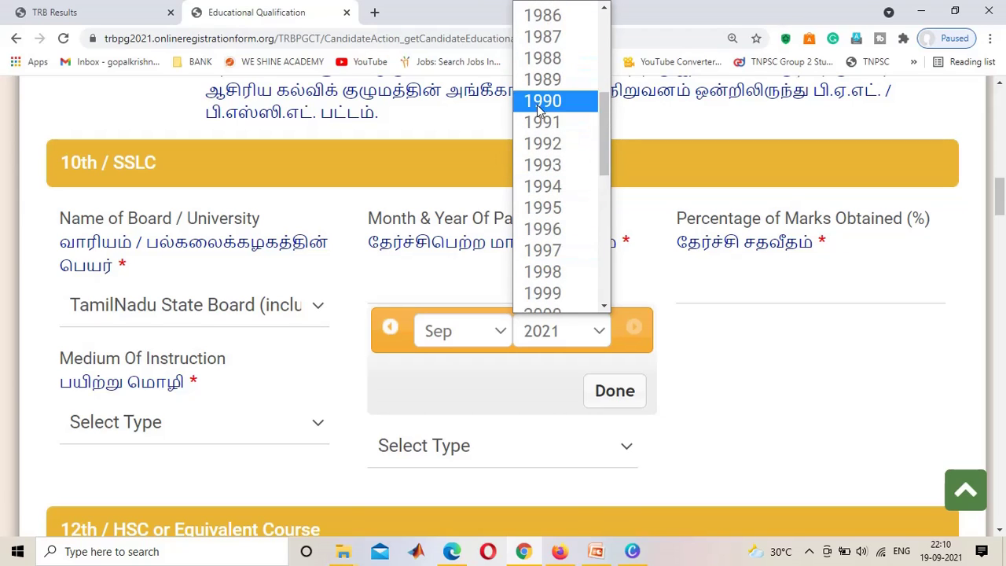
click(541, 121)
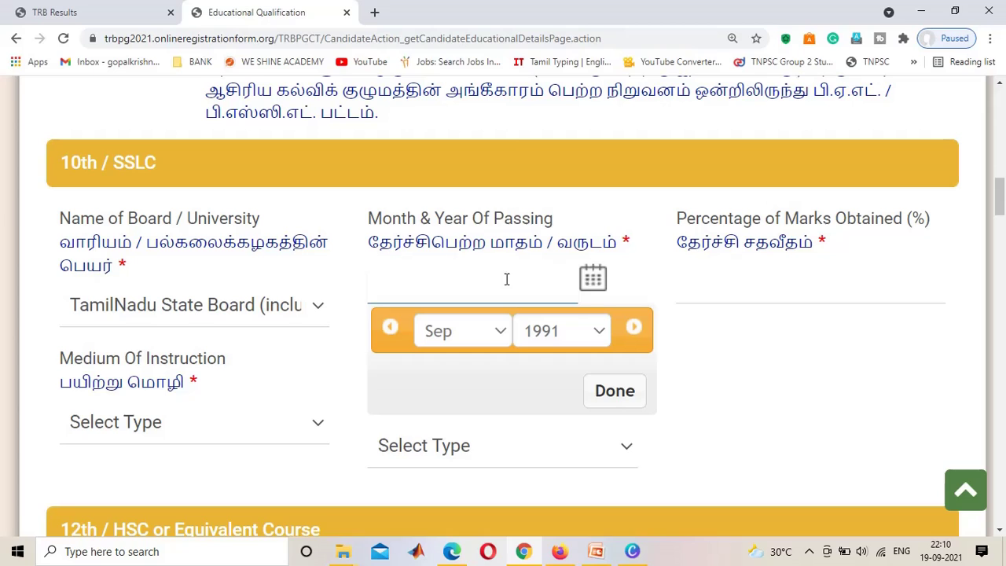
click(497, 333)
click(475, 160)
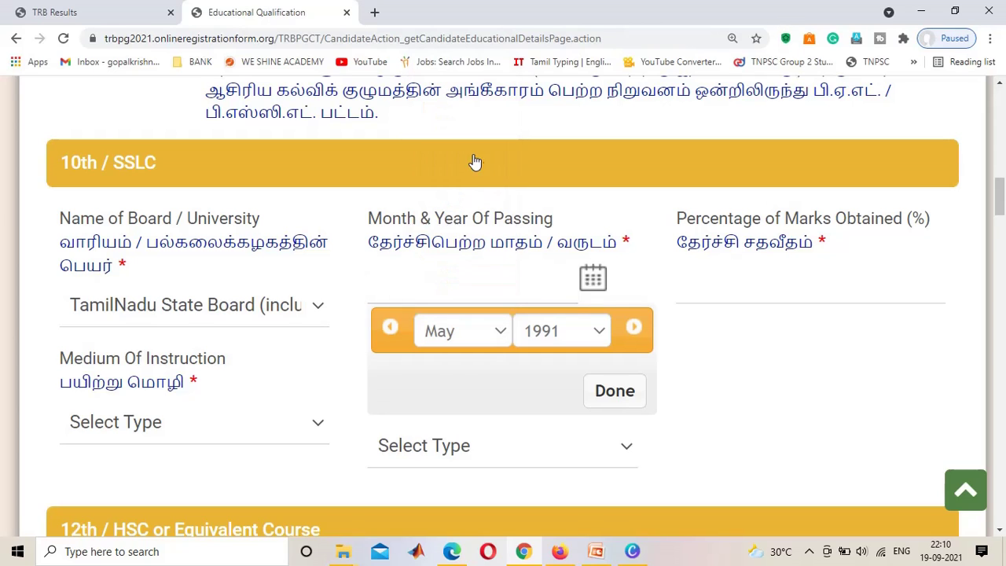
Step: Enter 60 percent for 10th, choose Tamil medium, and answer Yes to Tamil studied
click(720, 281)
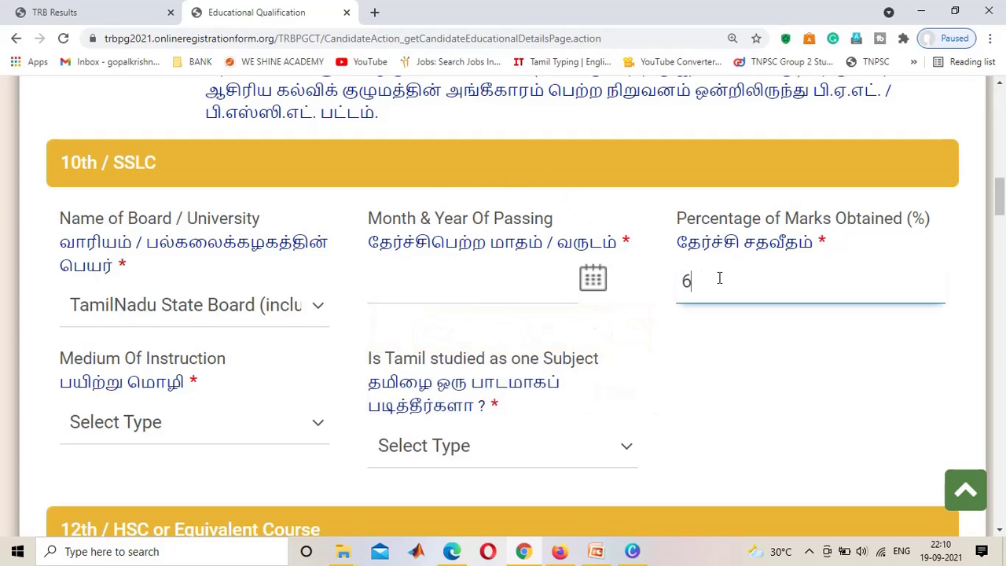
scroll(719, 277, down, 1)
click(213, 348)
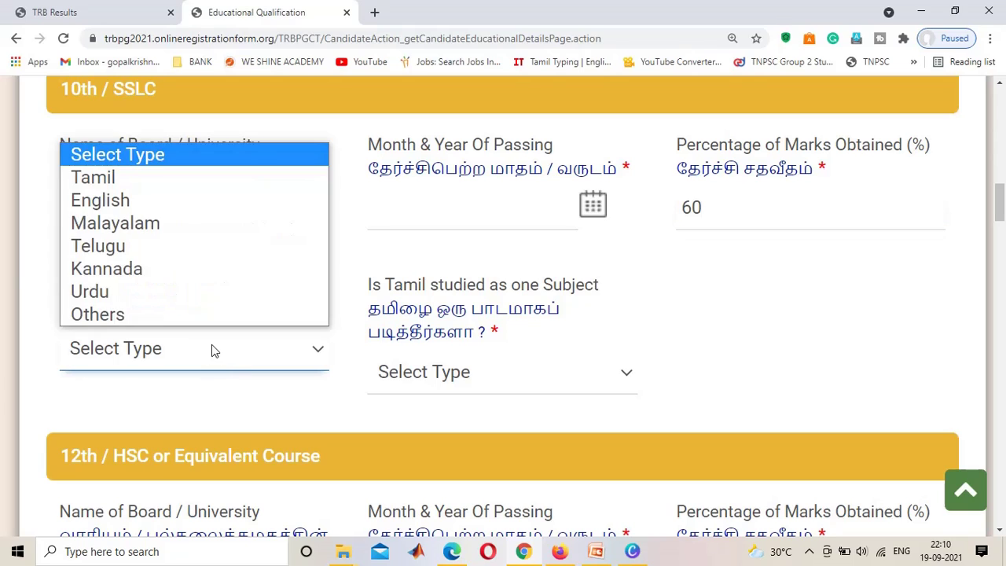
click(142, 180)
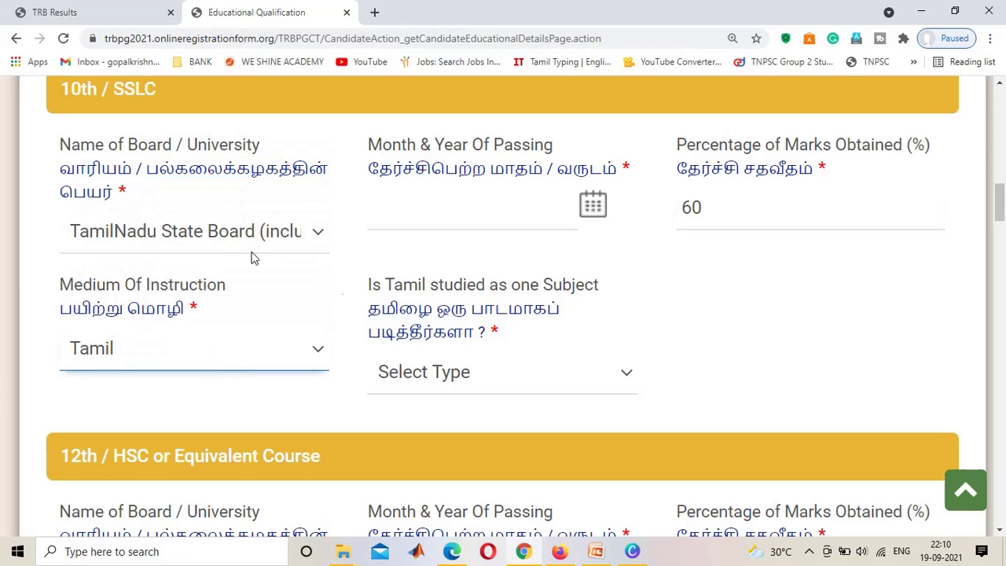
click(454, 379)
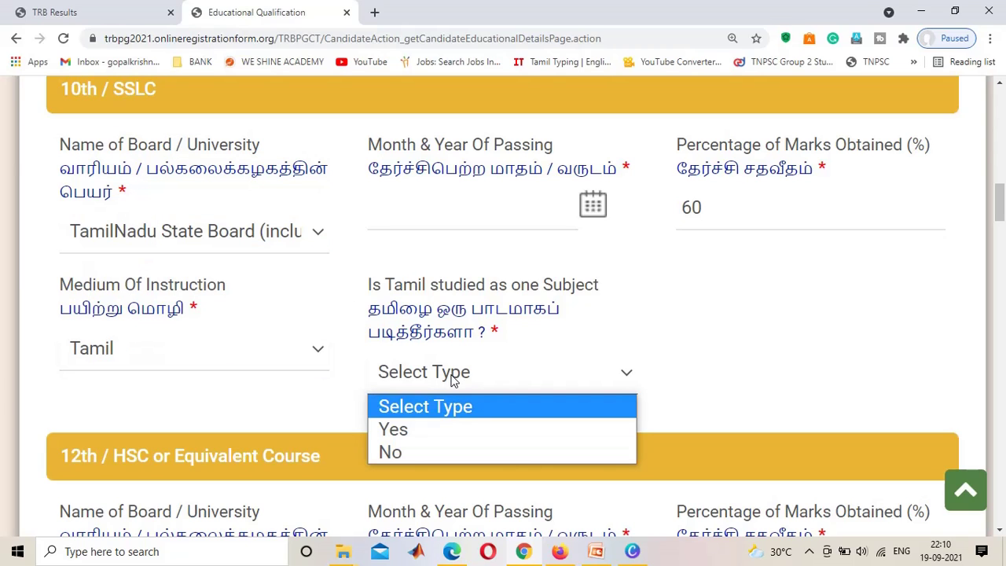
click(433, 428)
scroll(431, 425, down, 3)
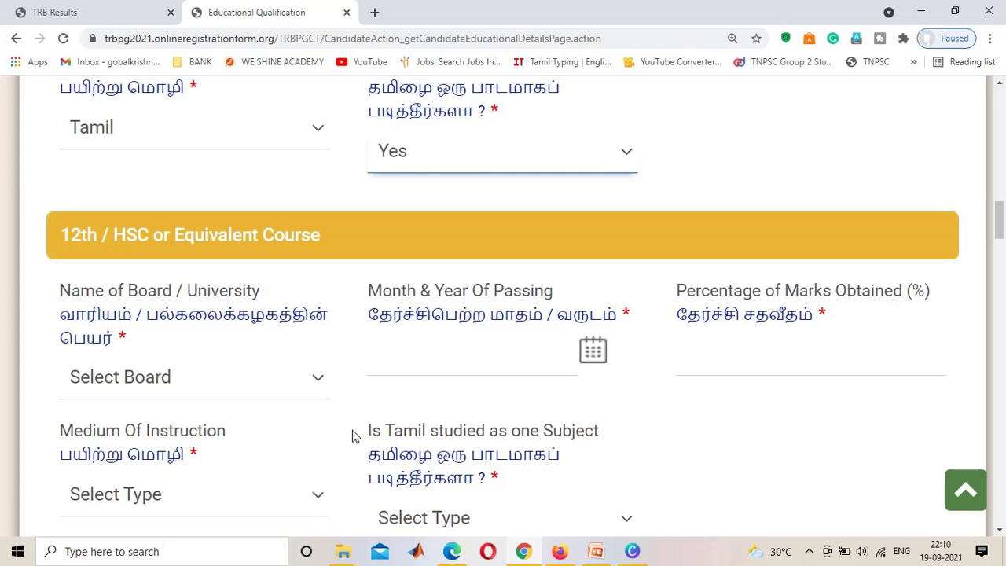
scroll(241, 405, down, 3)
Step: Choose TamilNadu State Board as the 12th/HSC board
click(187, 163)
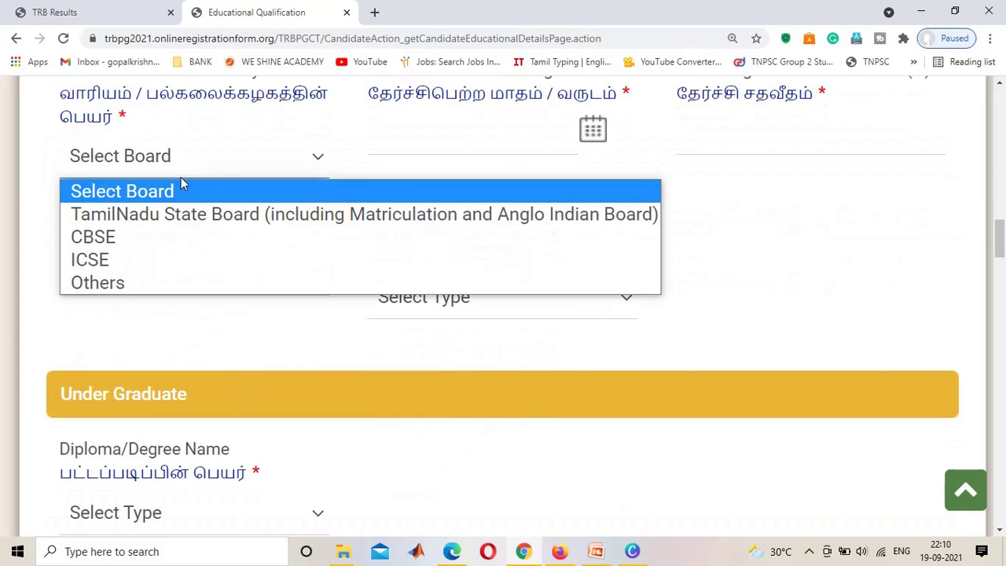
click(162, 215)
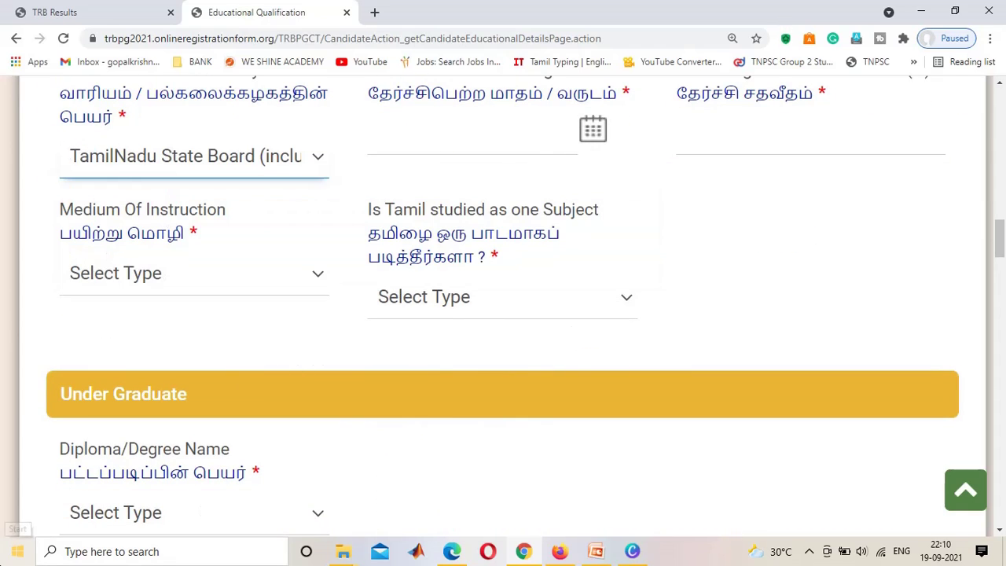
scroll(550, 157, up, 1)
click(573, 207)
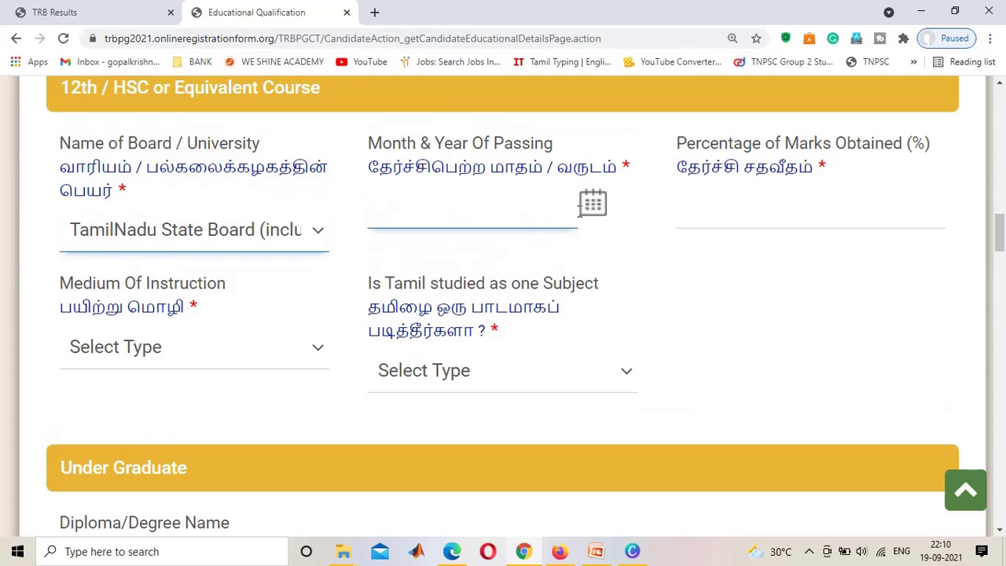
click(590, 207)
click(571, 257)
scroll(553, 369, up, 6)
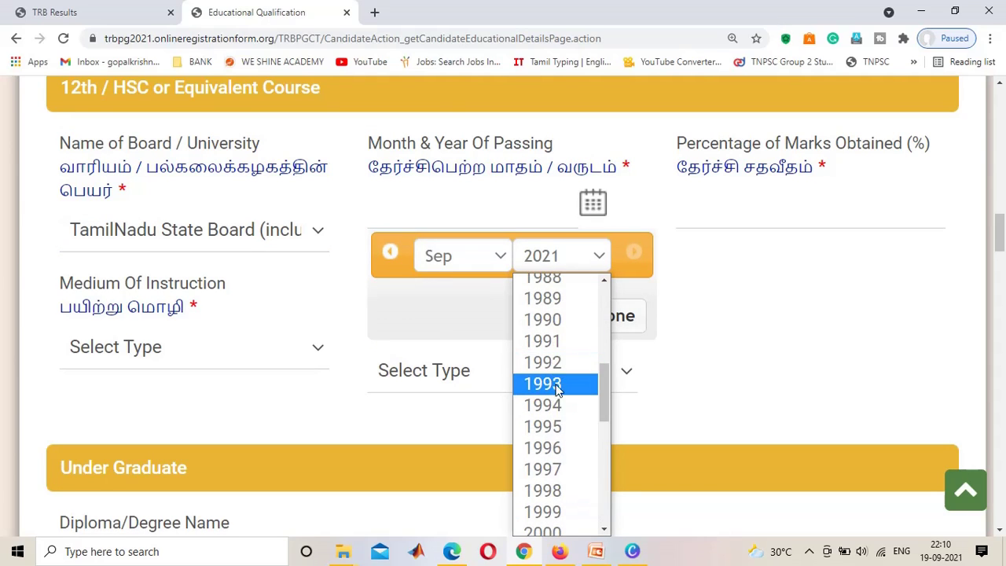
scroll(491, 292, up, 2)
scroll(503, 268, up, 4)
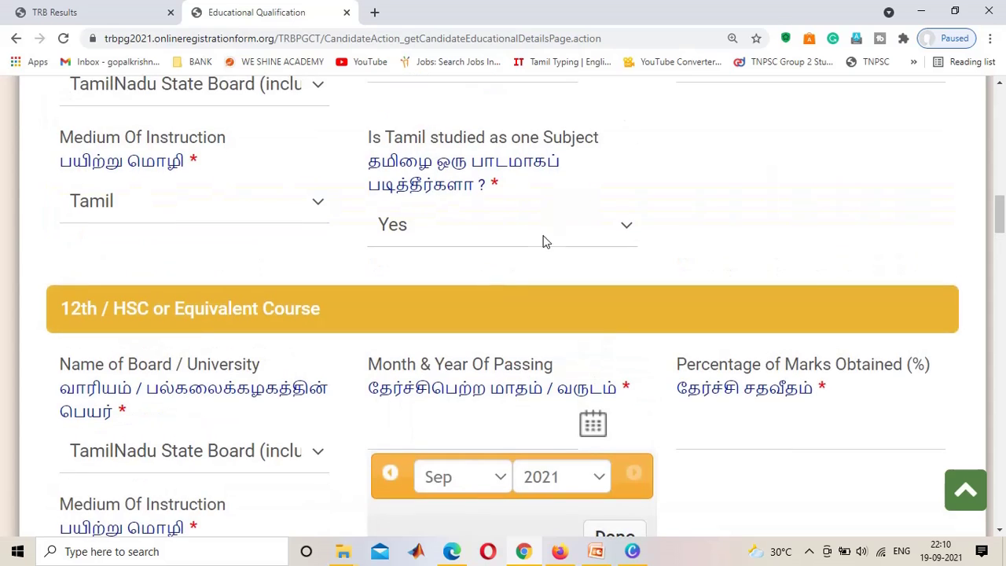
Step: Change the 10th passing date to September 1997
click(559, 272)
click(596, 283)
click(595, 283)
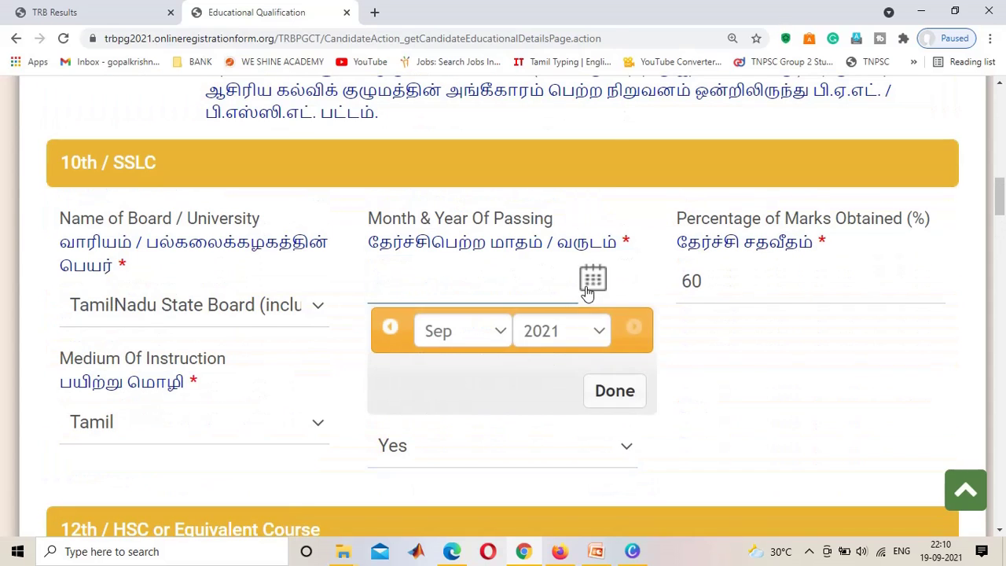
click(563, 331)
scroll(552, 157, up, 10)
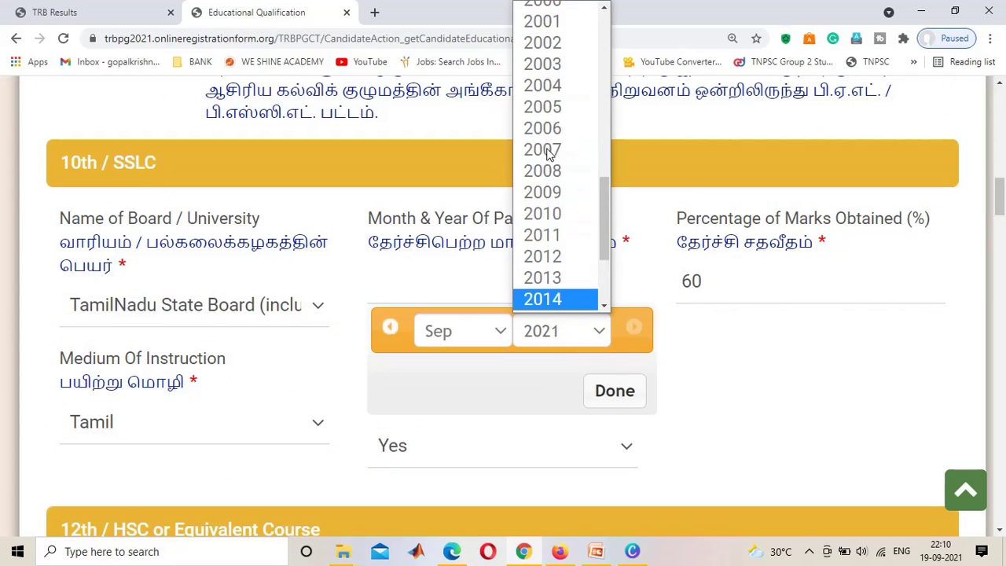
scroll(545, 181, down, 6)
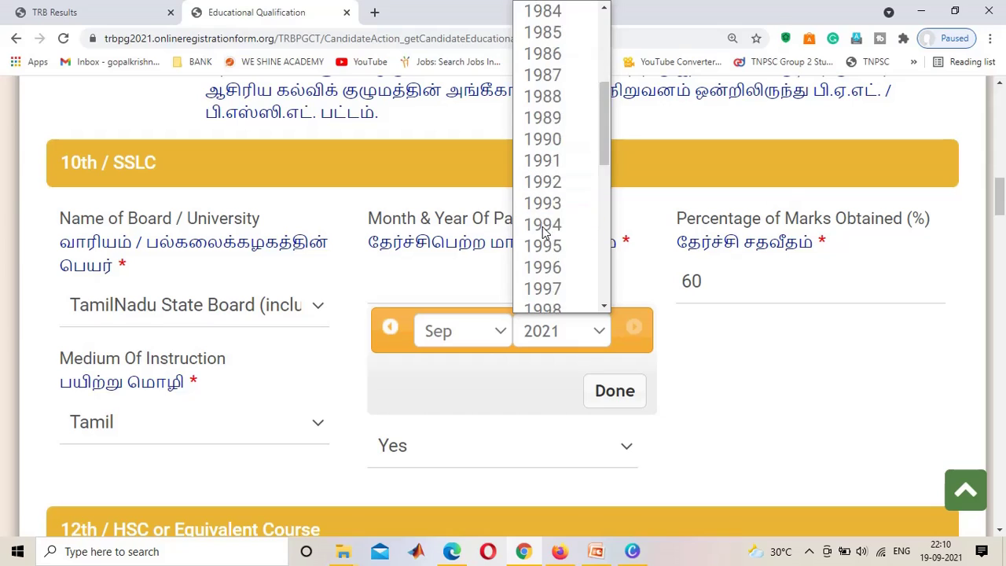
click(541, 110)
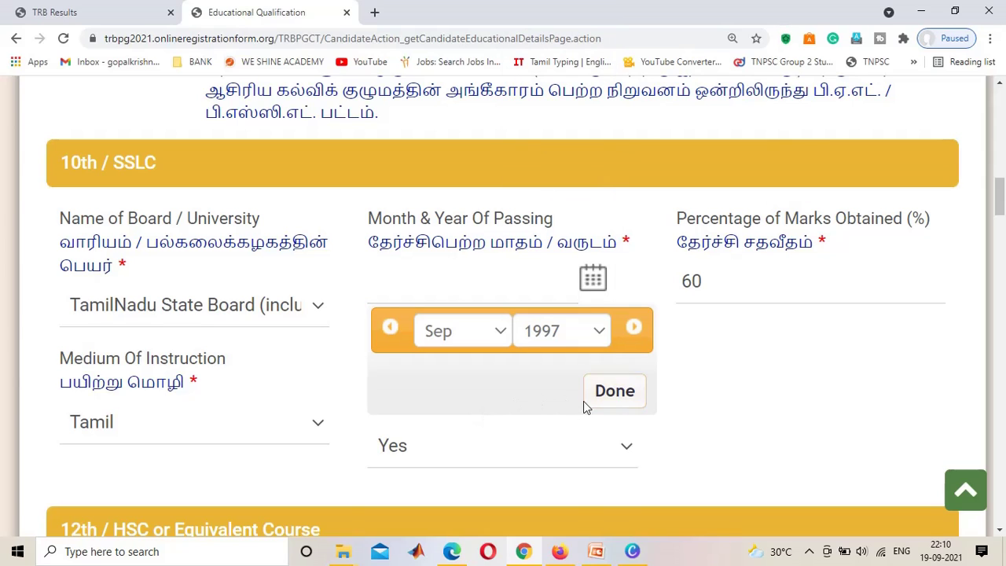
click(610, 400)
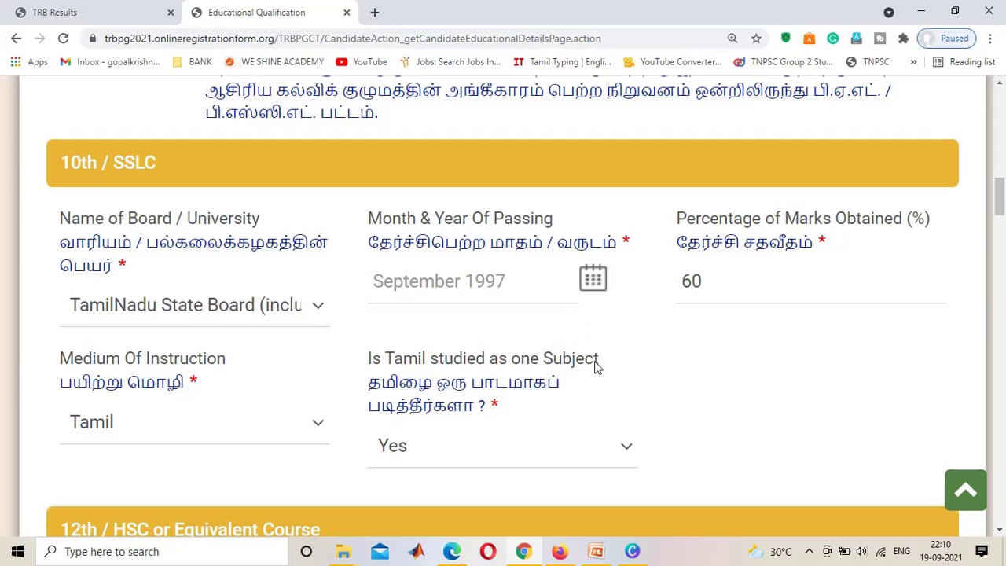
scroll(582, 357, down, 9)
scroll(581, 350, up, 4)
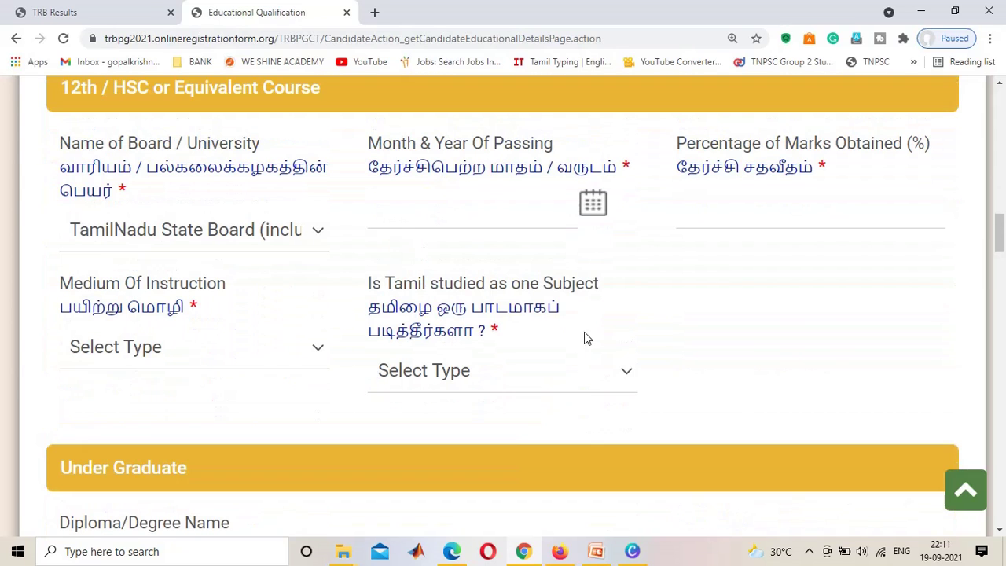
Step: Set the 12th passing date to September 2000
click(593, 207)
click(597, 258)
scroll(574, 424, up, 1)
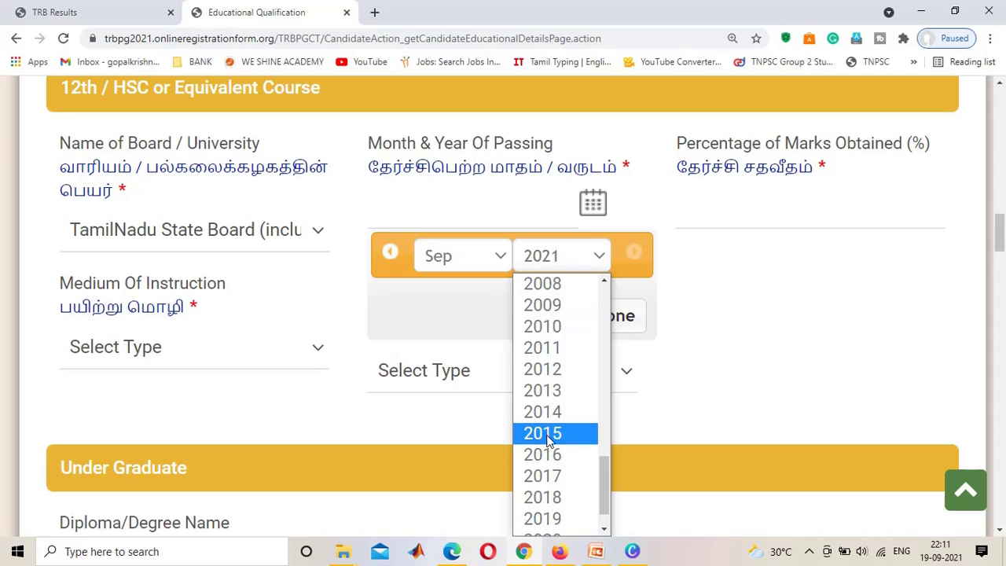
scroll(555, 440, down, 1)
scroll(555, 436, up, 10)
scroll(558, 384, down, 7)
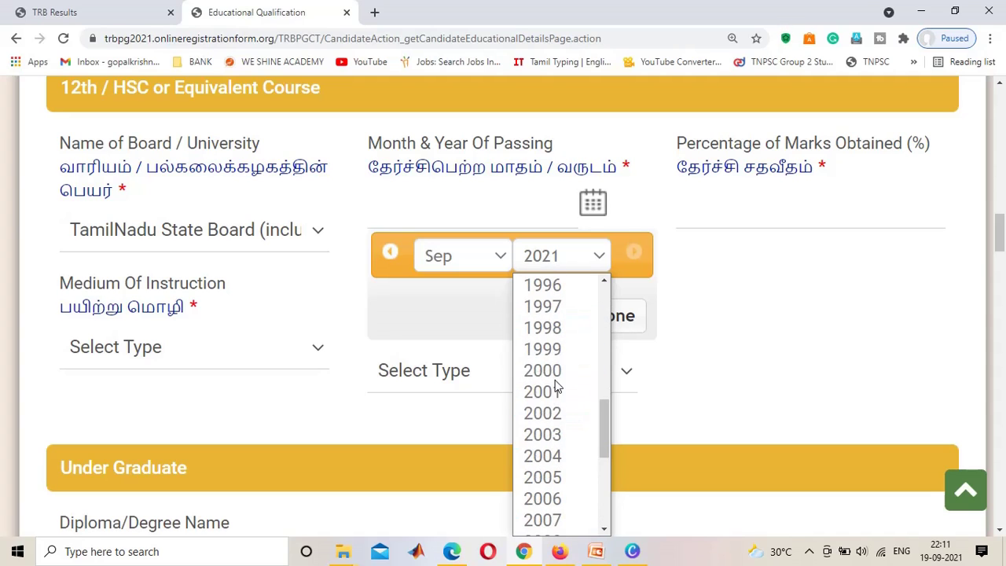
click(557, 372)
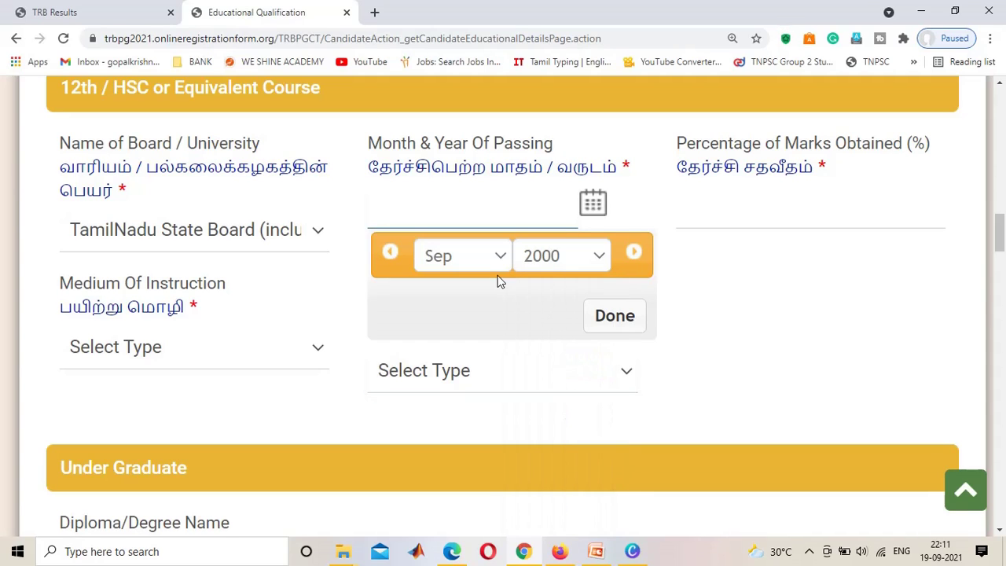
click(600, 336)
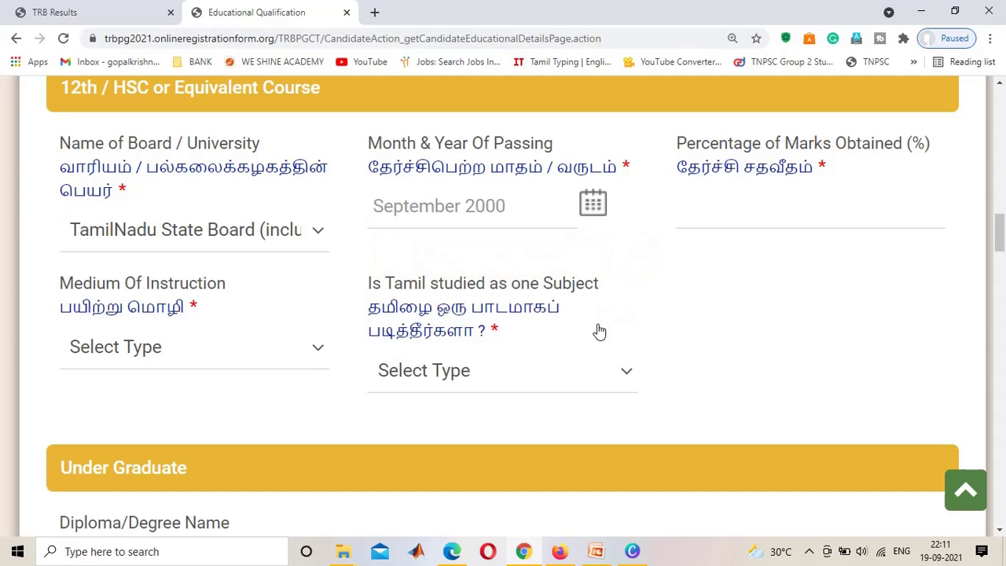
Step: Answer Yes to Tamil studied, enter 75 percent, and choose Tamil medium for 12th
click(477, 374)
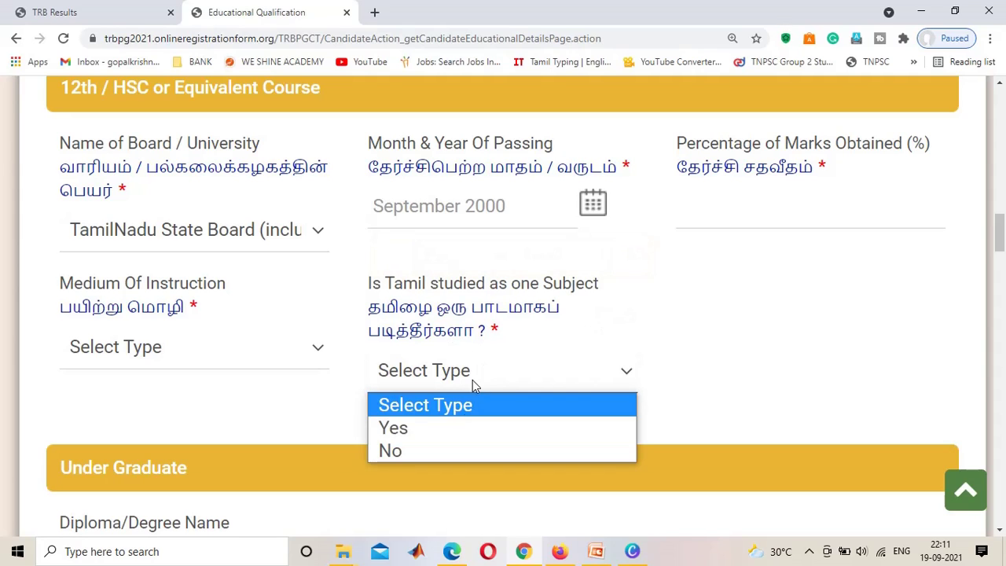
click(454, 429)
click(703, 206)
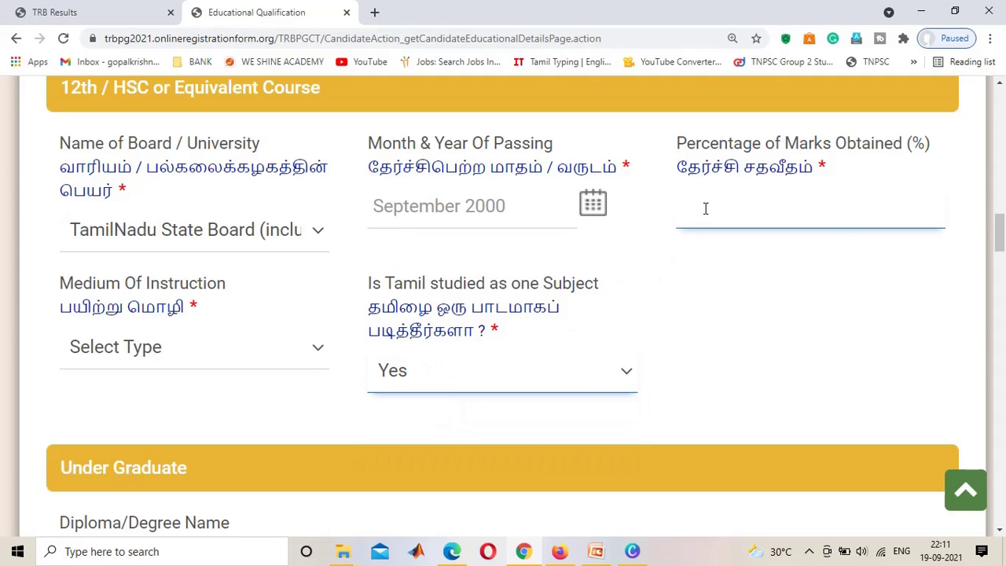
text(75)
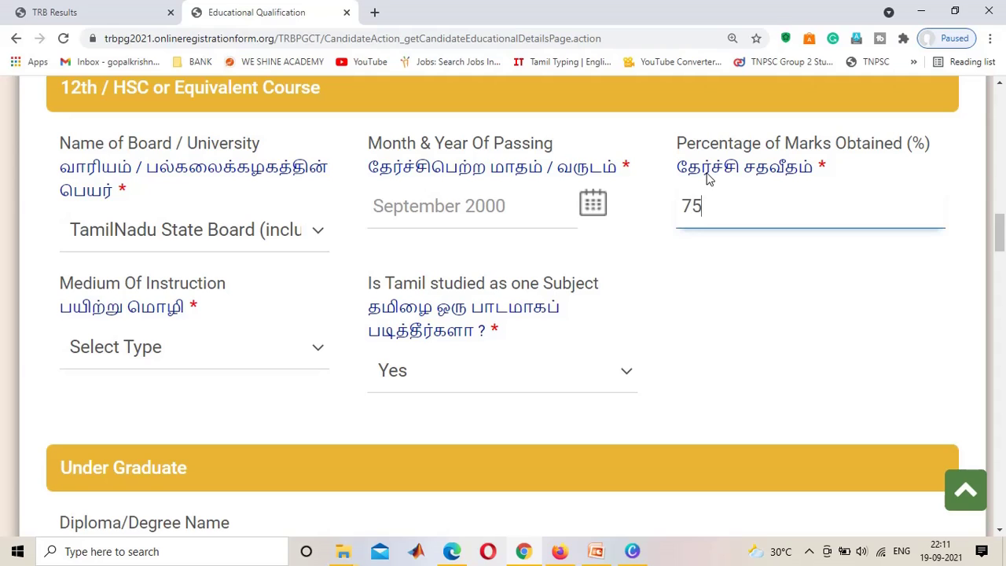
click(209, 357)
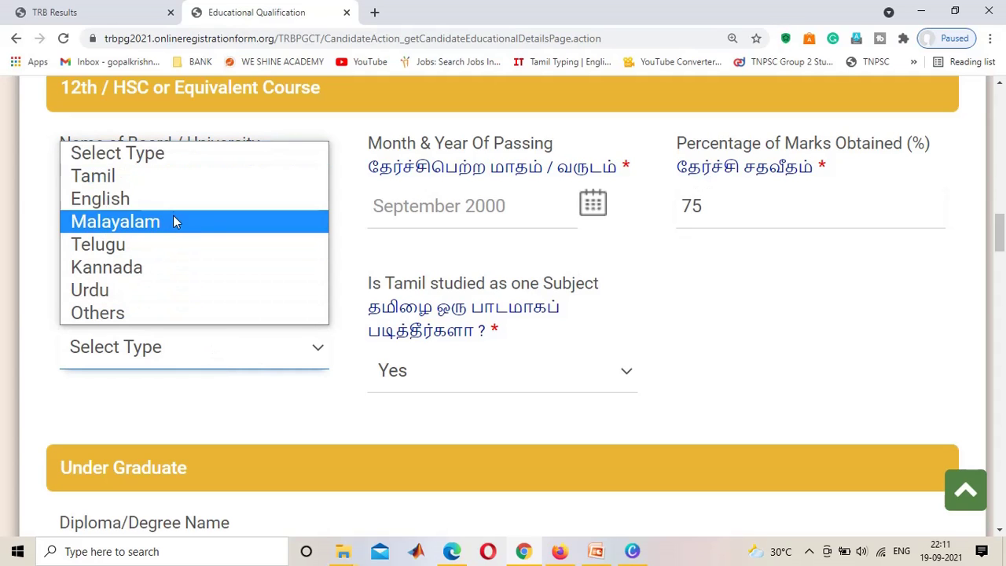
click(172, 185)
scroll(445, 321, down, 4)
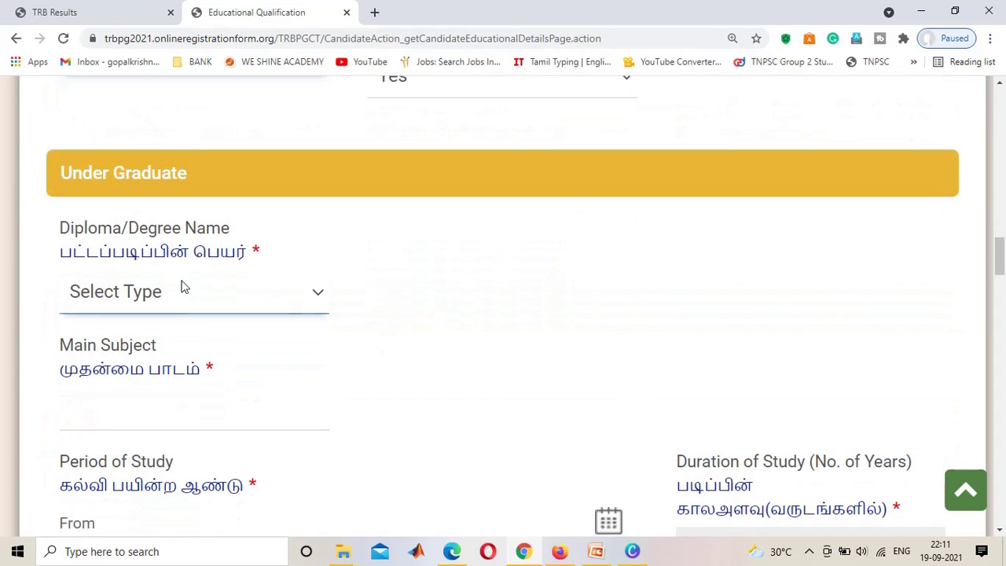
Step: Choose Other Equivalent as the undergraduate degree and name it 'B Litt tamil'
click(175, 297)
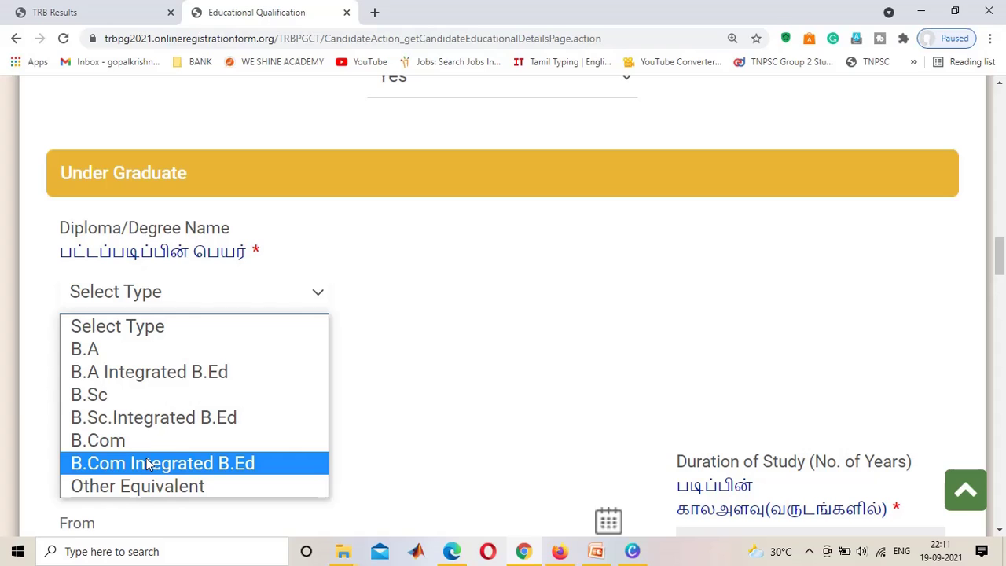
click(151, 485)
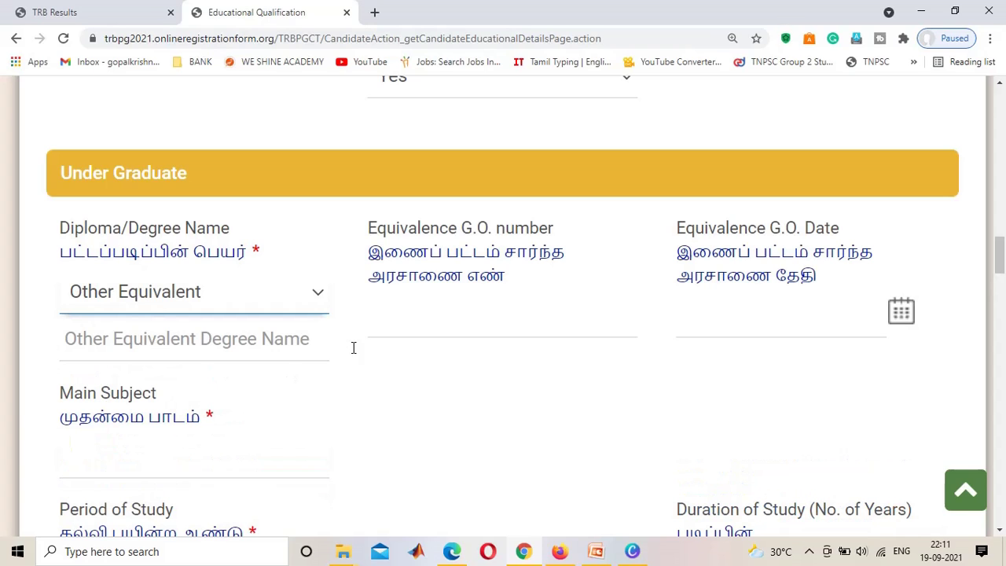
click(397, 316)
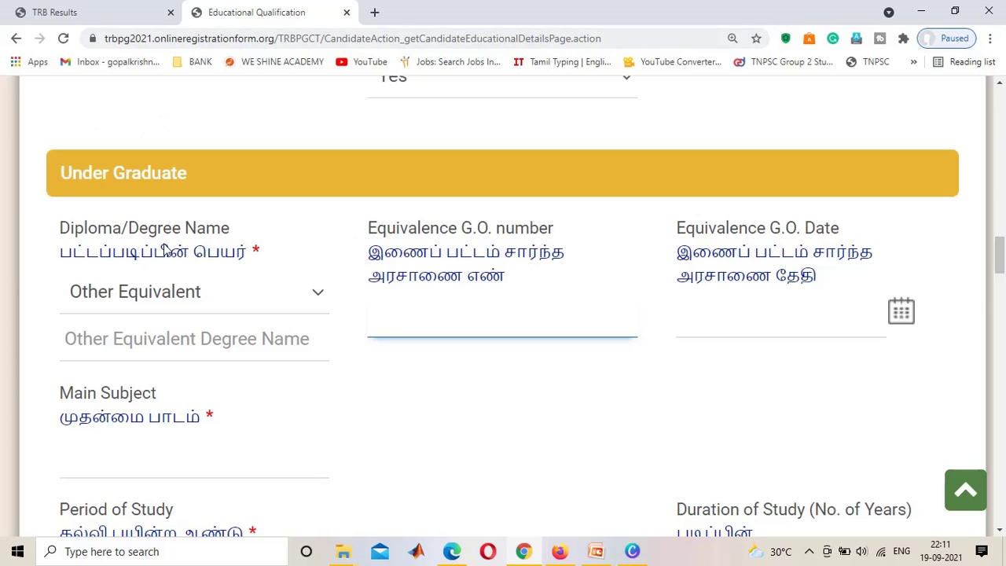
click(144, 342)
text(b)
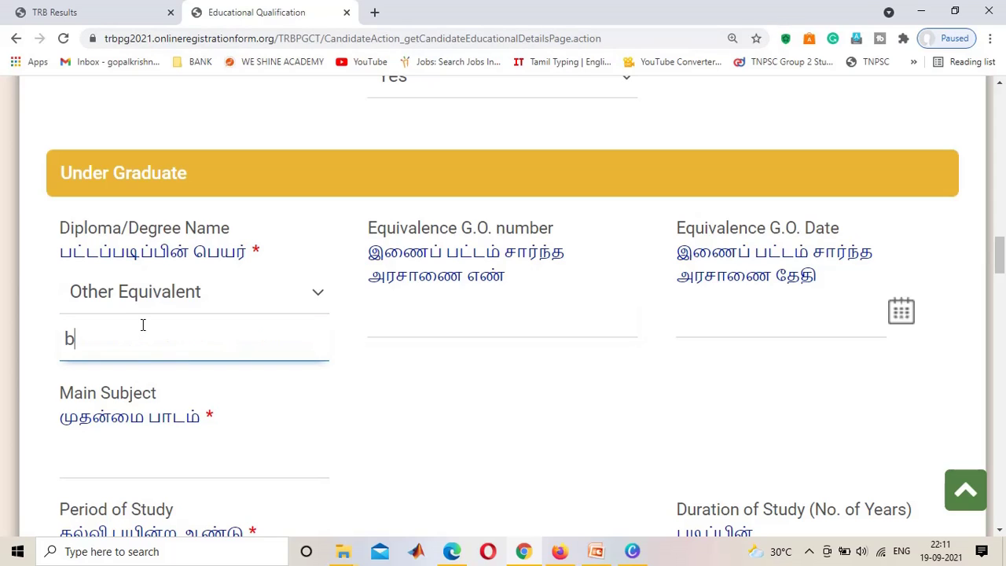
key(BackSpace)
text(B)
key(BackSpace)
key(BackSpace)
key(BackSpace)
text(tamil)
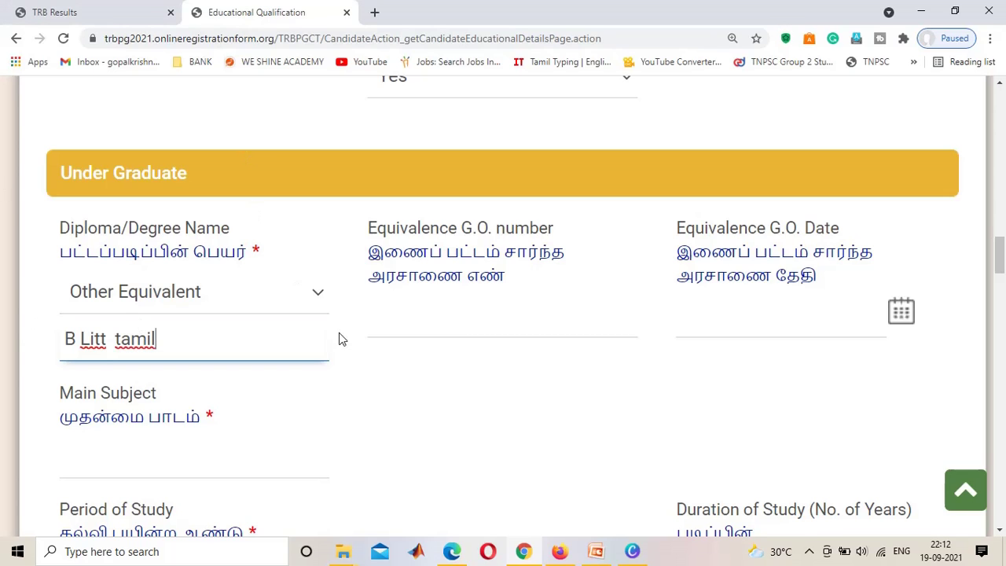
Step: Enter 'tamil' as the degree's main subject
scroll(220, 313, down, 2)
click(116, 325)
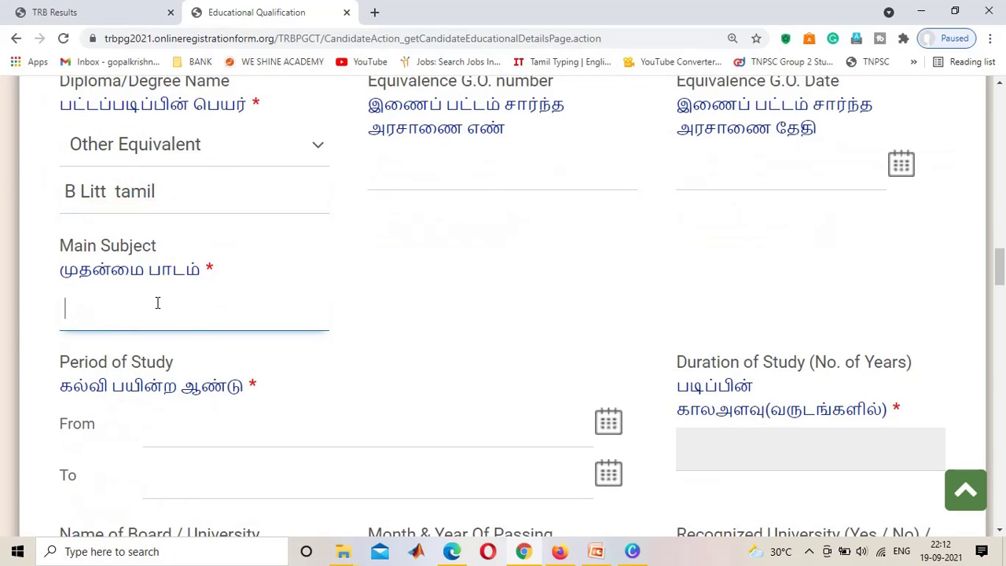
text(tamil)
scroll(135, 89, up, 2)
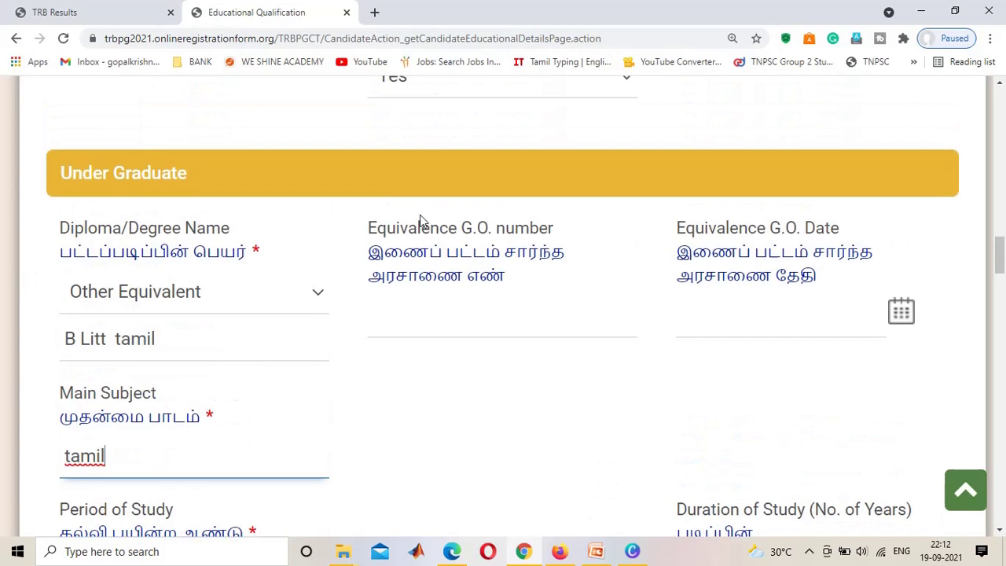
scroll(444, 338, down, 5)
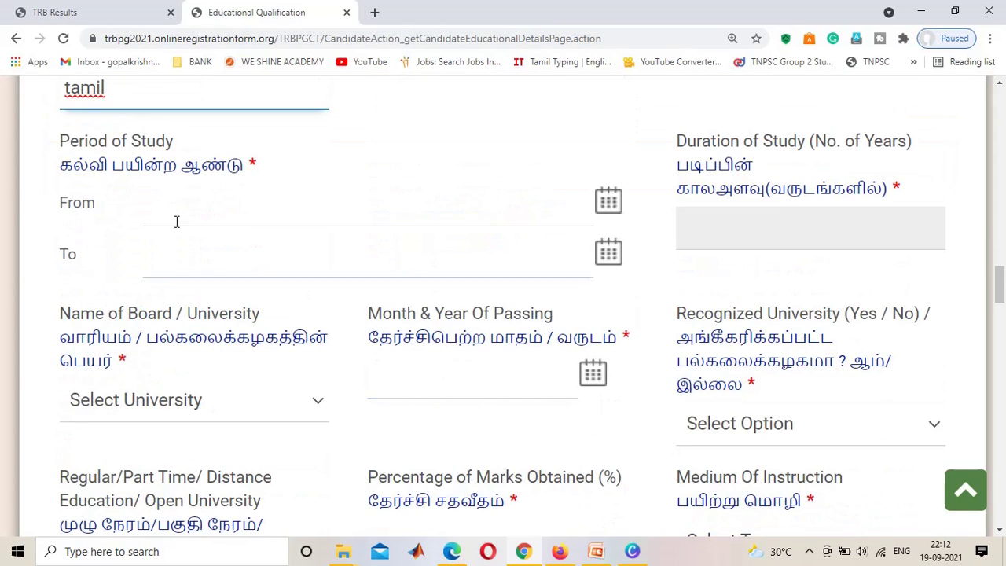
Step: Set the Under Graduate study start date to May 2003
click(608, 201)
click(338, 263)
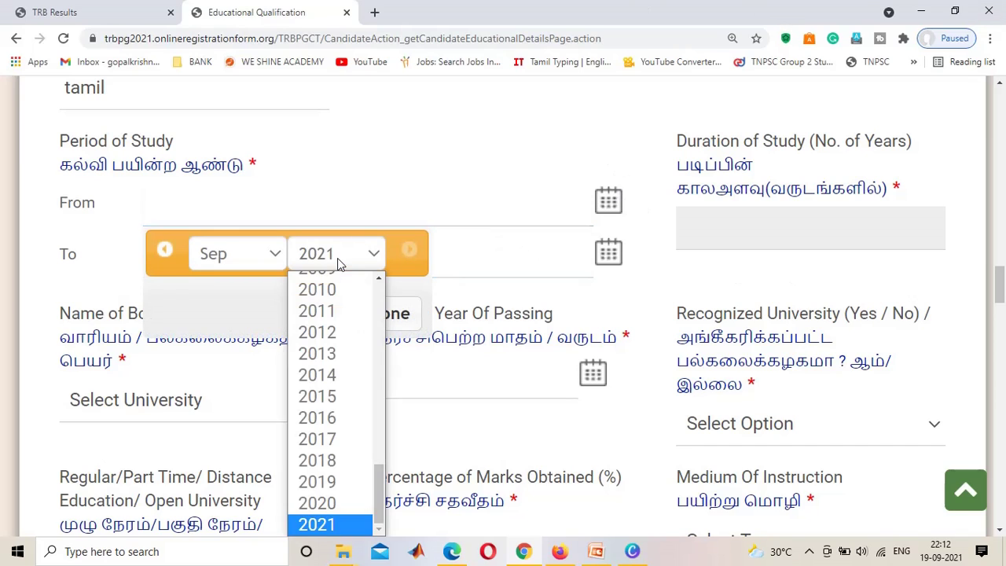
scroll(341, 333, up, 4)
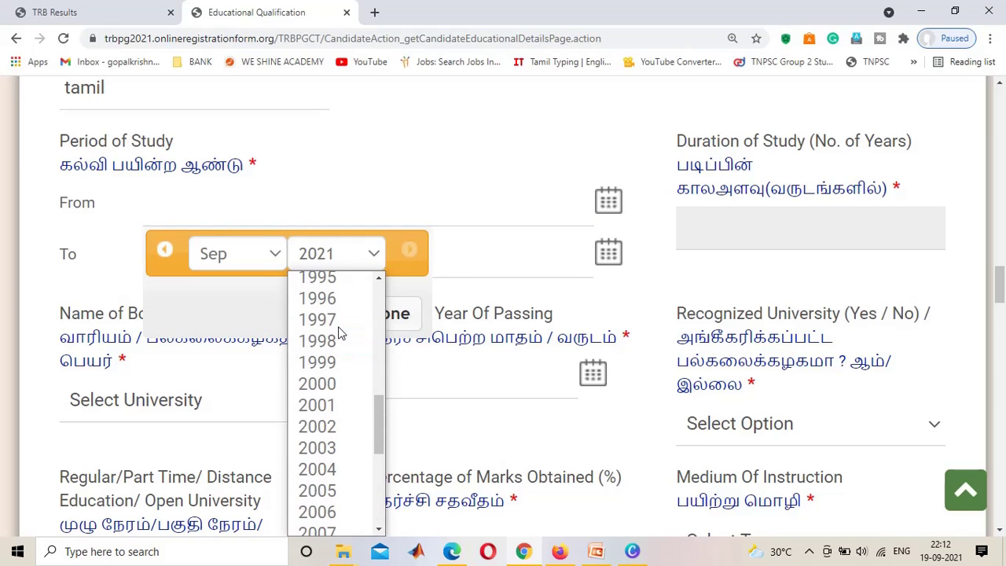
click(341, 453)
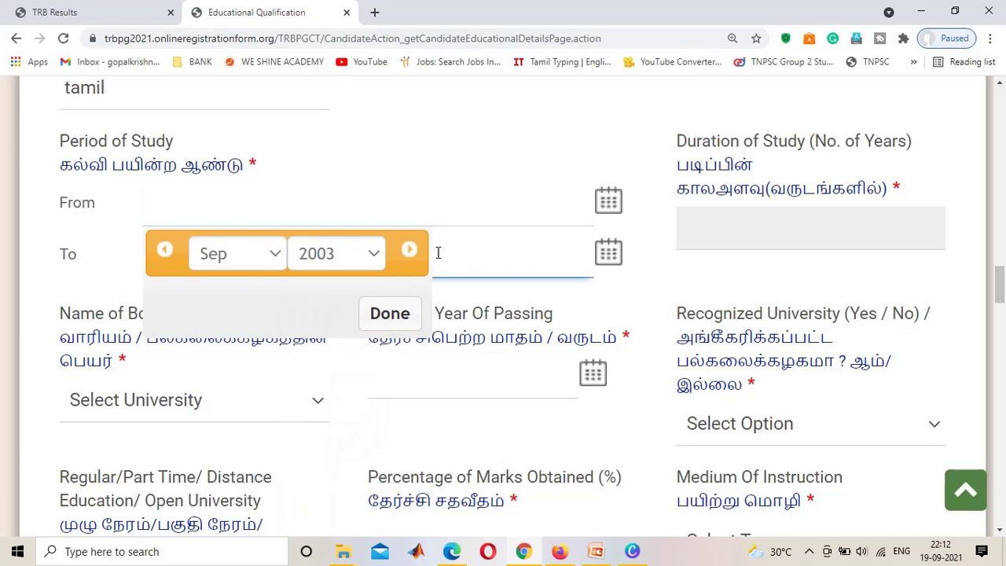
click(242, 267)
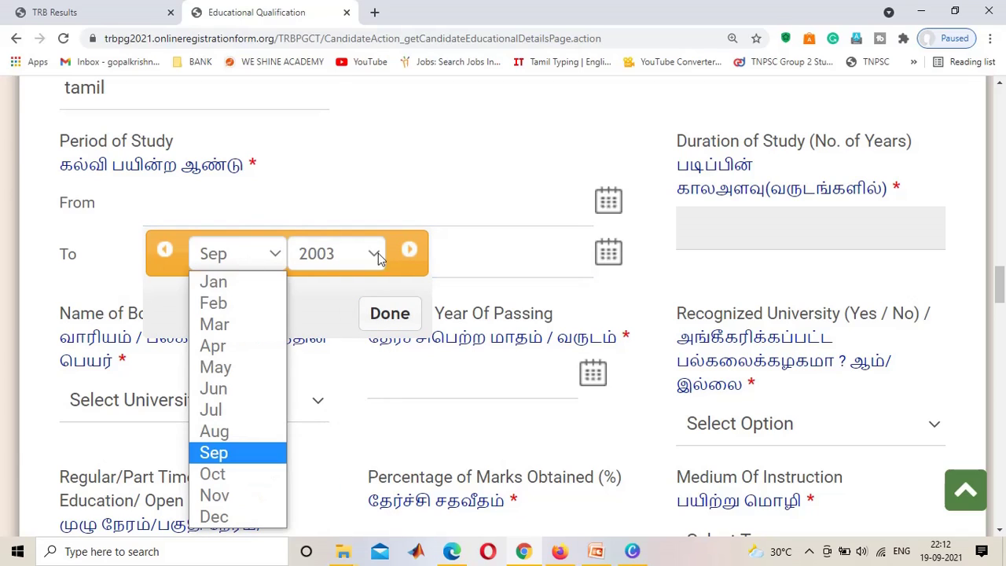
click(217, 367)
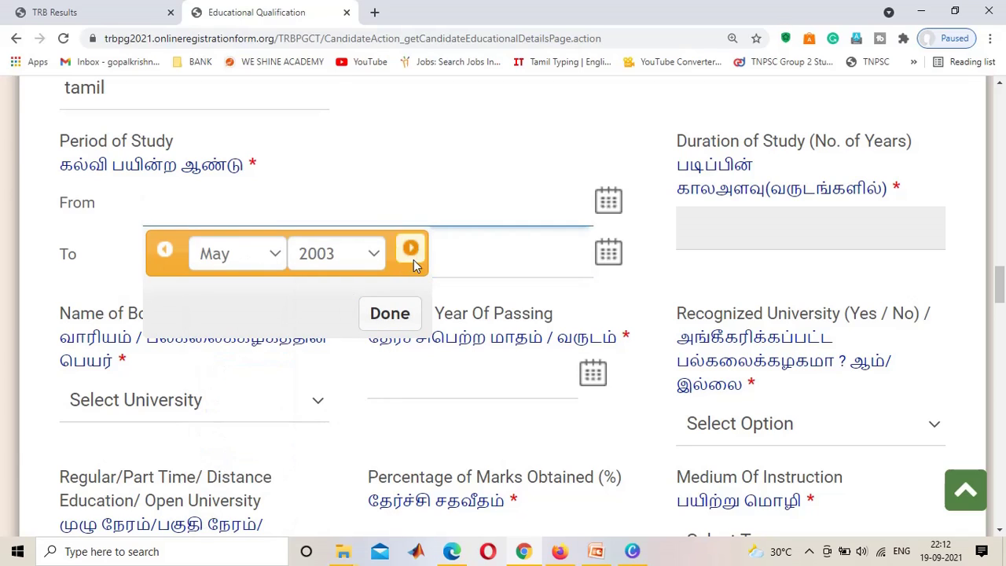
click(394, 313)
Step: Set the study end date to September 2006
click(454, 269)
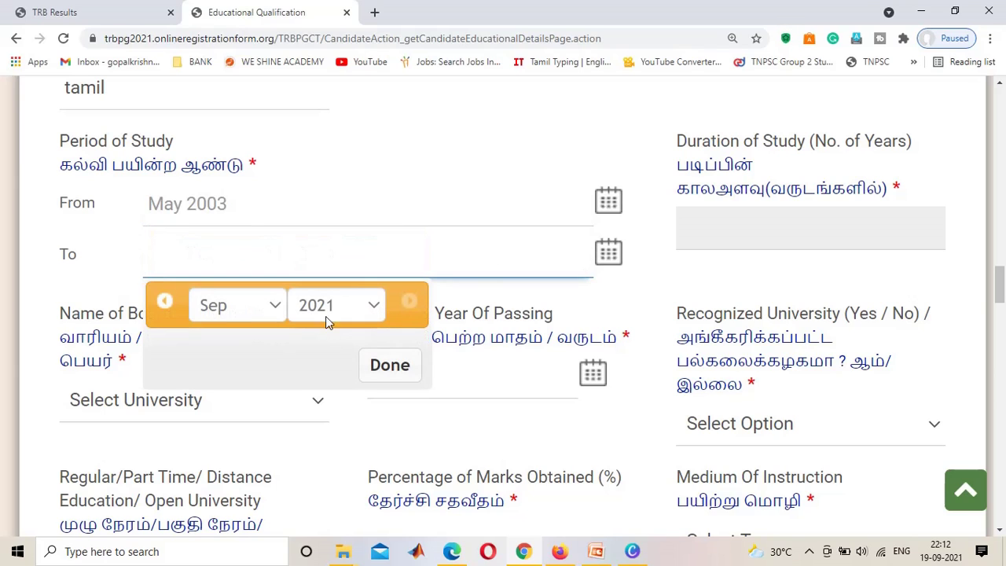
click(337, 314)
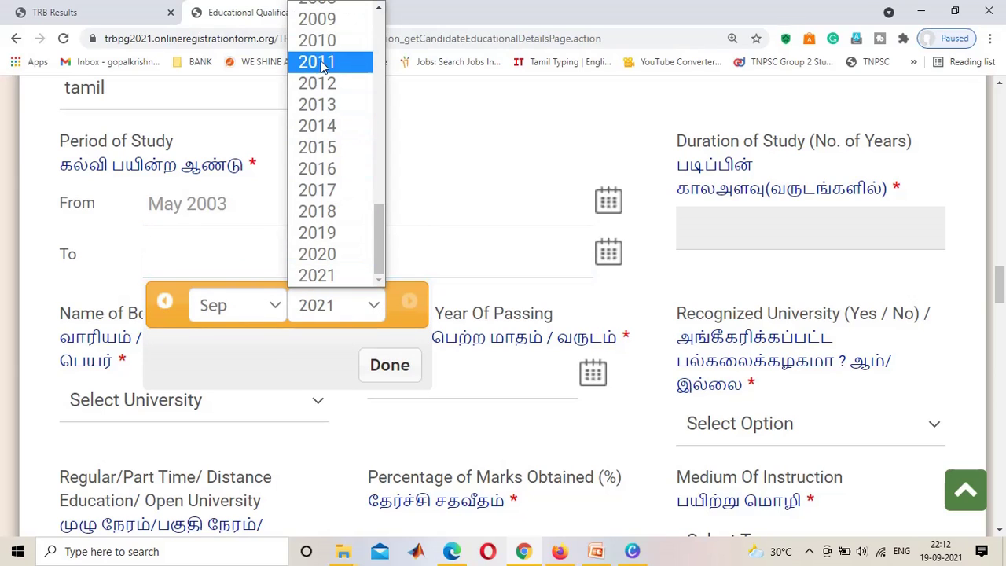
scroll(320, 126, up, 5)
scroll(320, 125, down, 5)
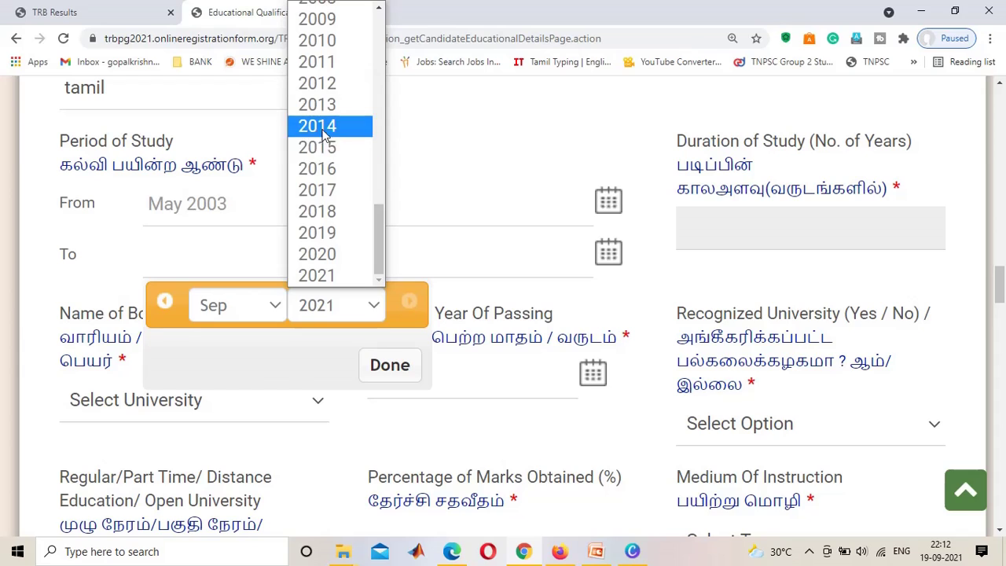
scroll(327, 129, up, 3)
scroll(327, 128, up, 2)
scroll(327, 128, down, 2)
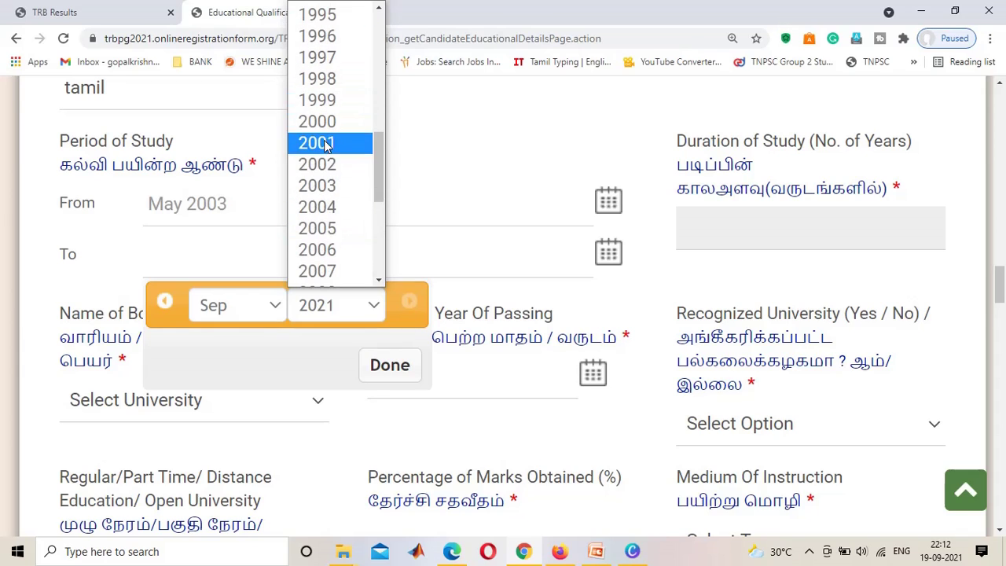
click(330, 248)
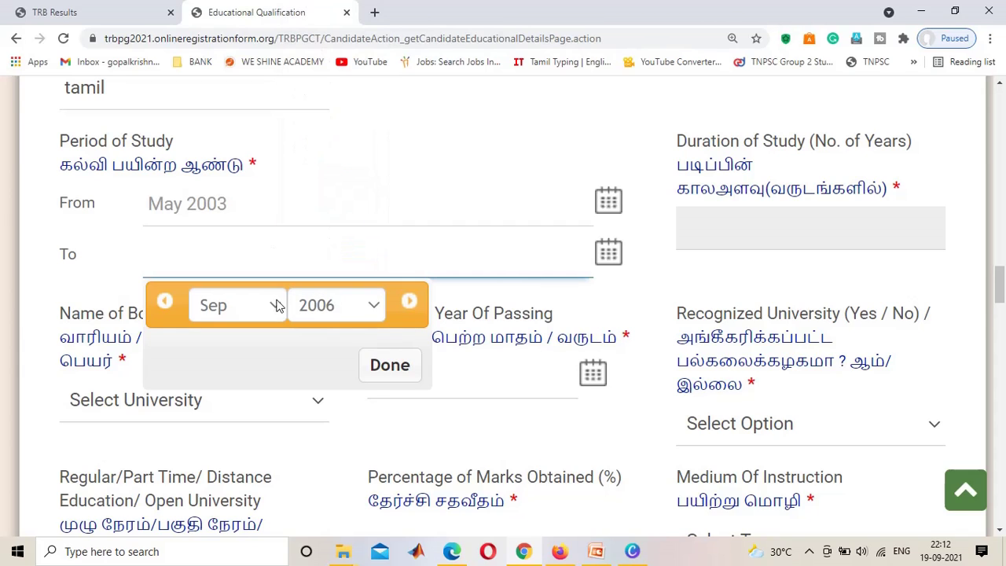
click(376, 368)
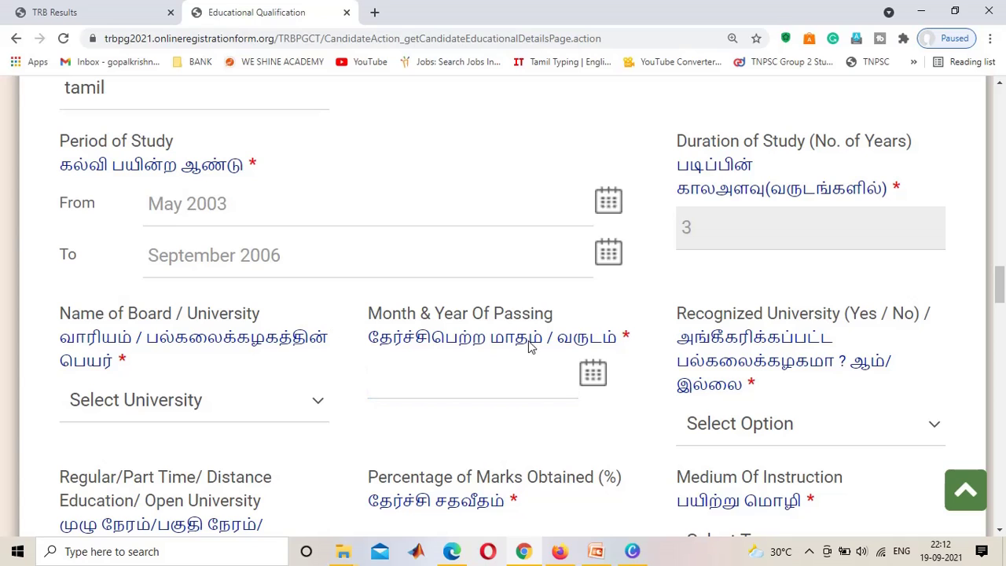
Step: Choose Annamalai University as the board and set the passing date to September 2006
scroll(750, 232, up, 2)
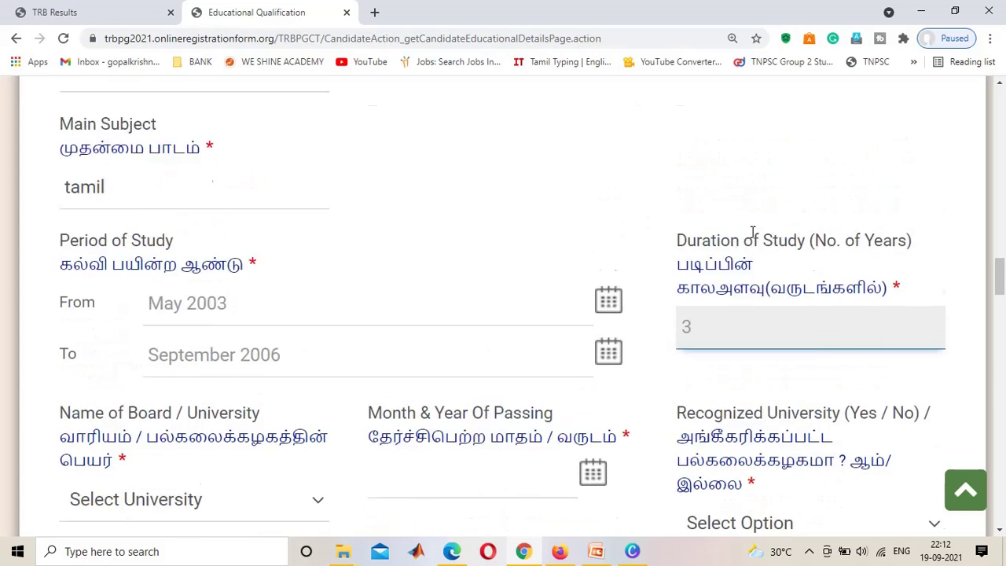
scroll(745, 236, down, 4)
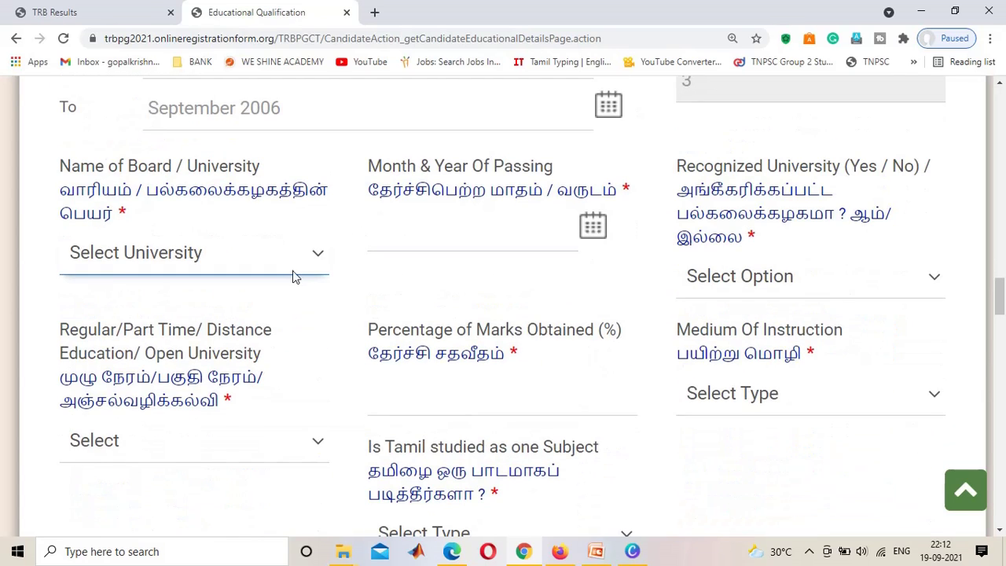
click(305, 262)
click(277, 336)
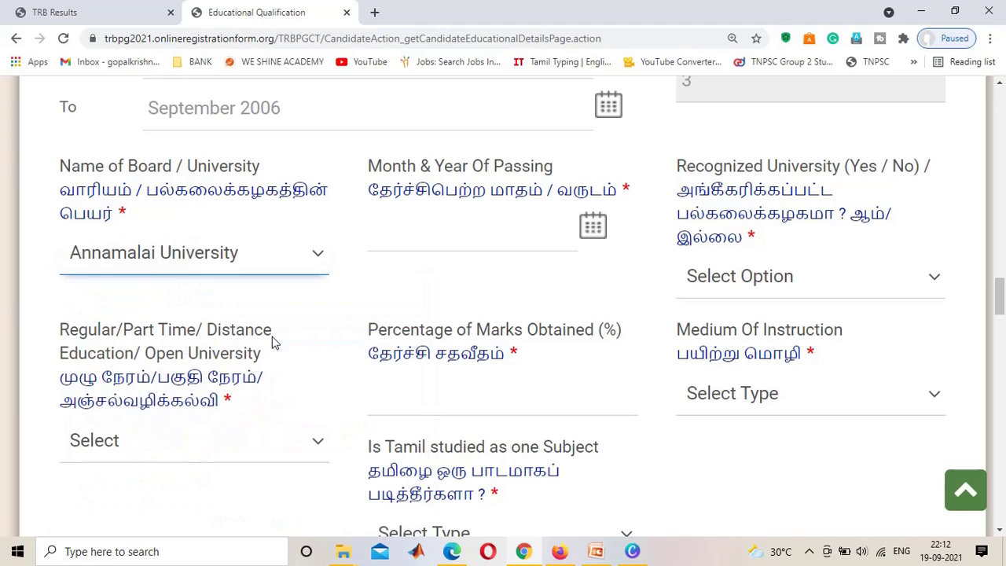
click(432, 235)
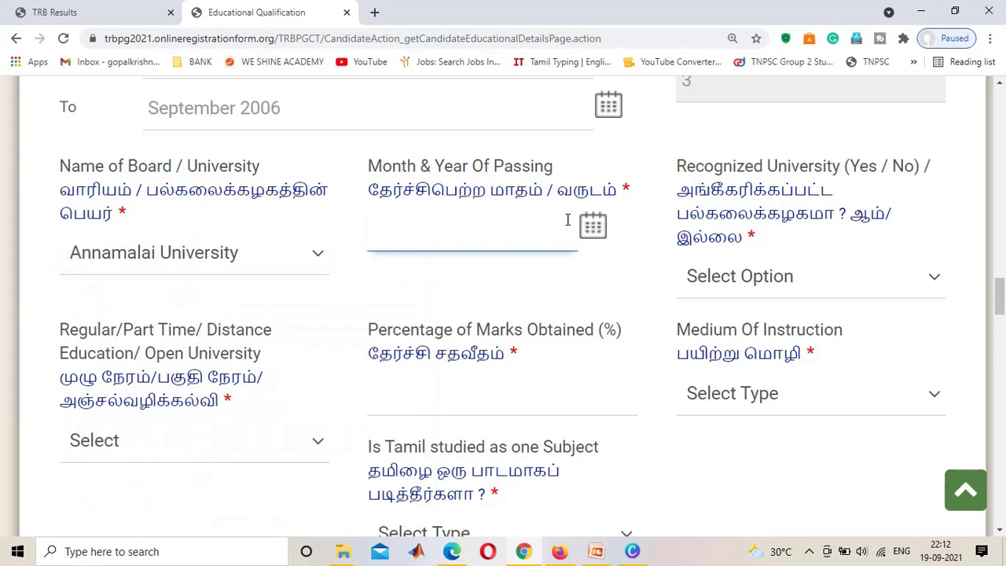
click(595, 227)
click(571, 283)
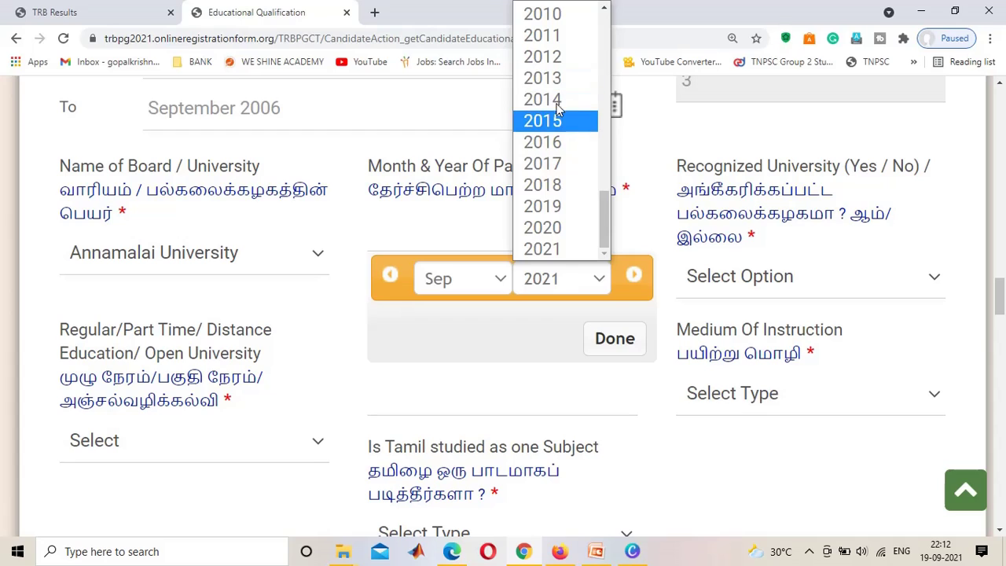
scroll(558, 110, up, 2)
click(565, 72)
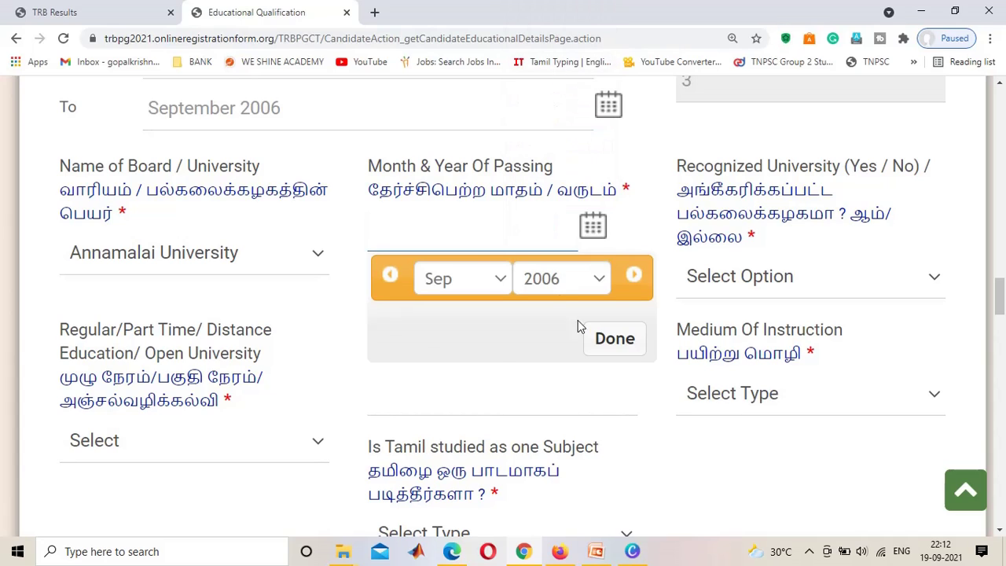
click(603, 340)
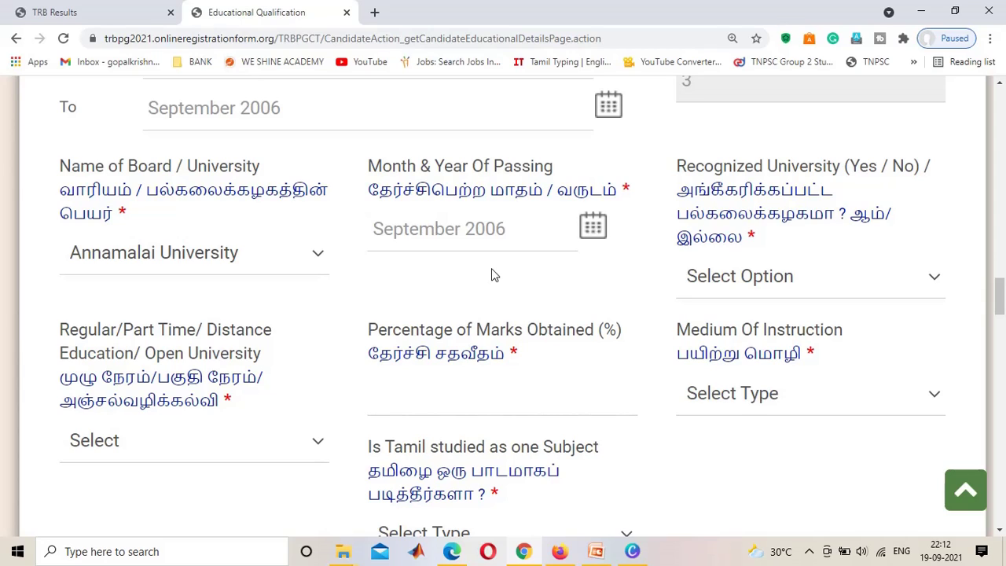
Step: Mark the university as recognized, set Tamil medium, and enter 74 percent marks
click(789, 278)
click(757, 333)
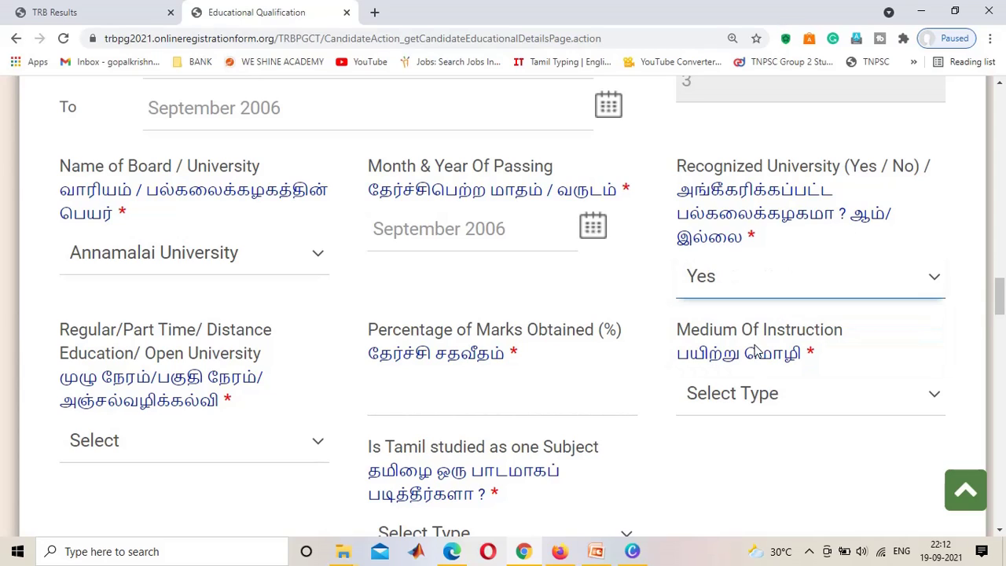
click(767, 399)
click(718, 230)
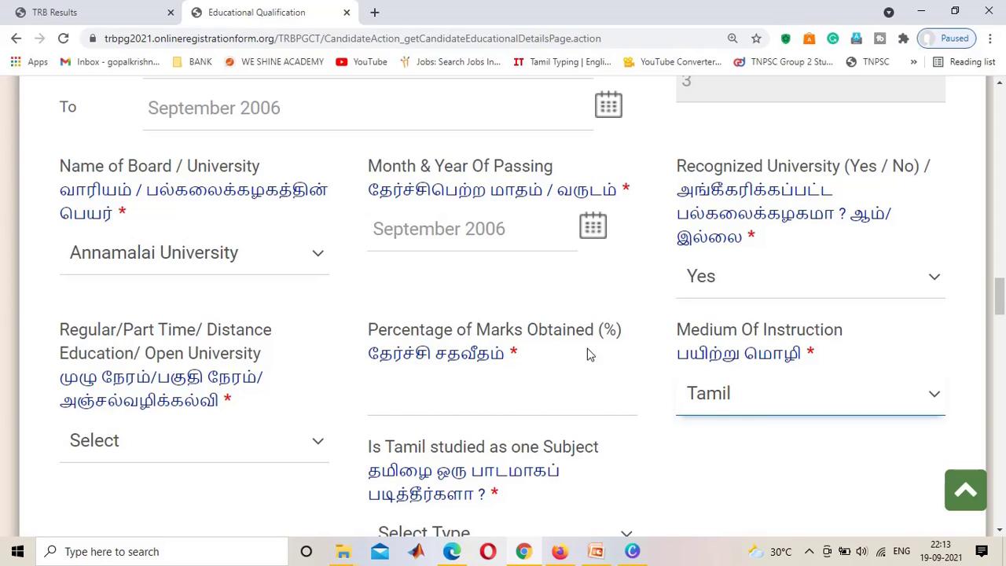
click(519, 377)
text(74)
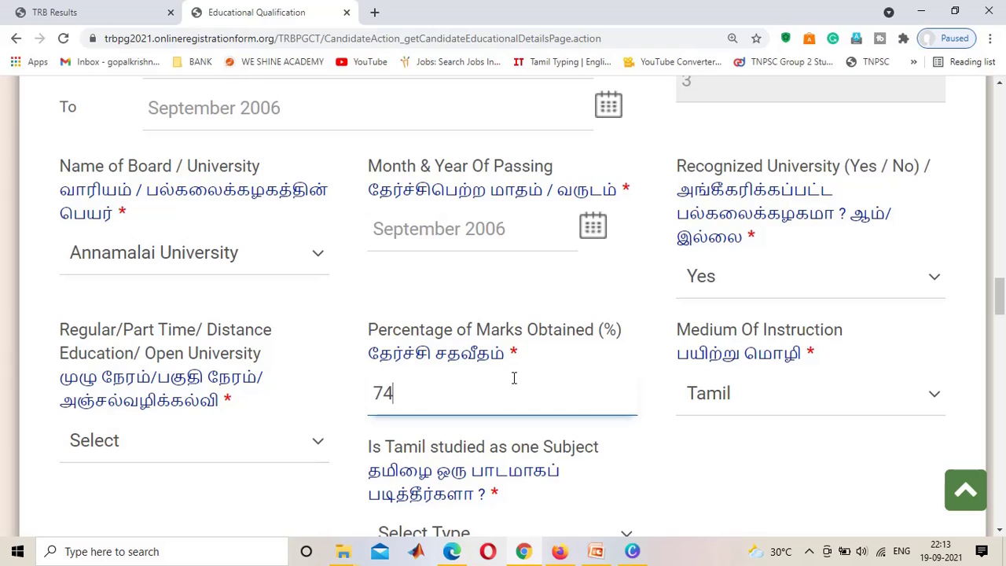
scroll(249, 371, down, 3)
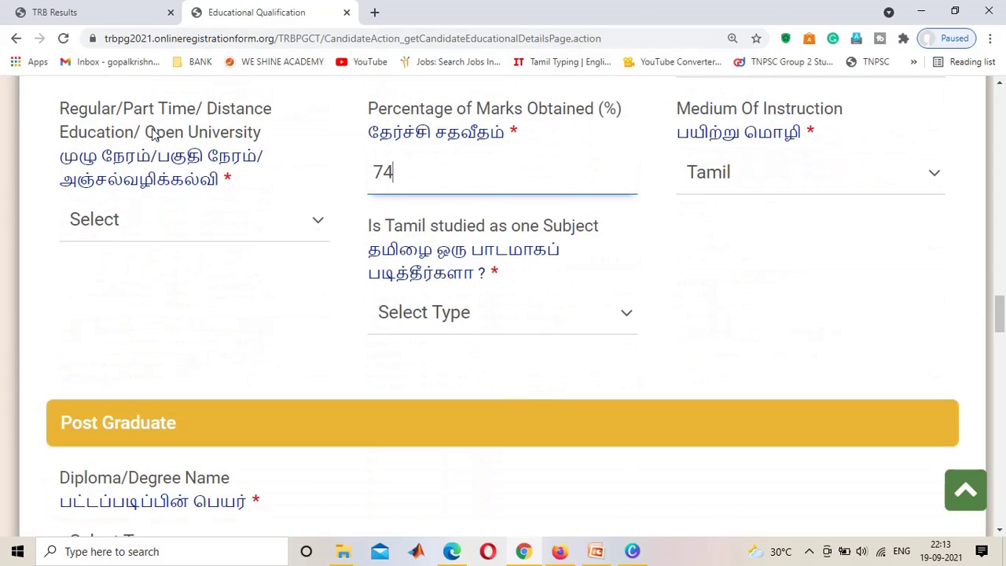
Step: Set the study mode to Distance Education and answer Yes to Tamil studied as a subject
click(279, 222)
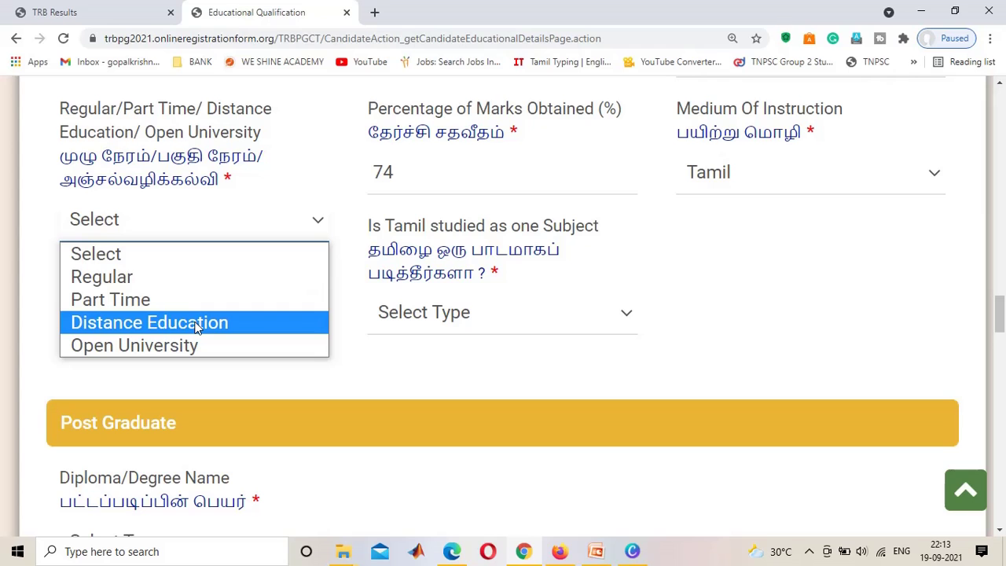
click(195, 324)
click(448, 318)
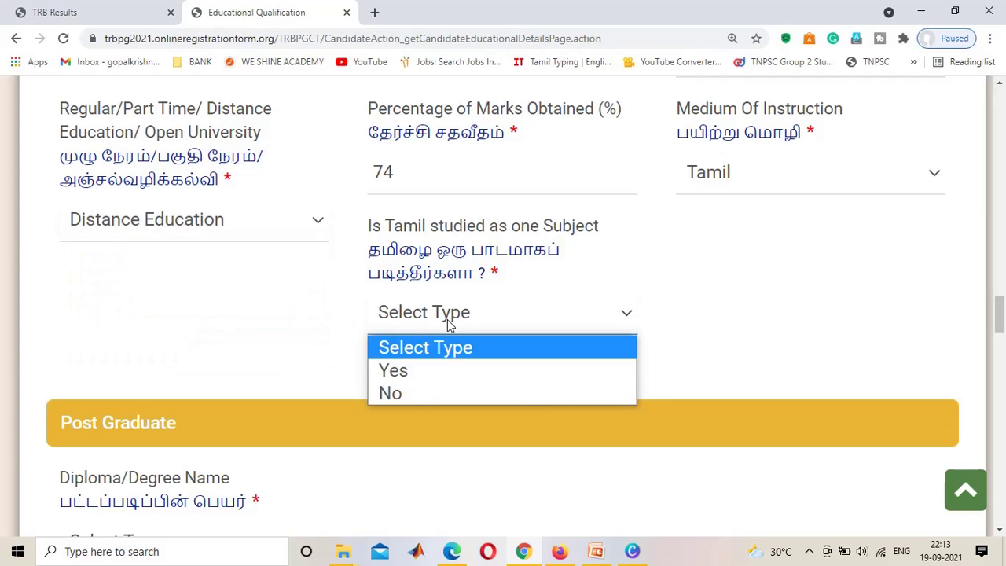
click(427, 371)
scroll(328, 357, down, 4)
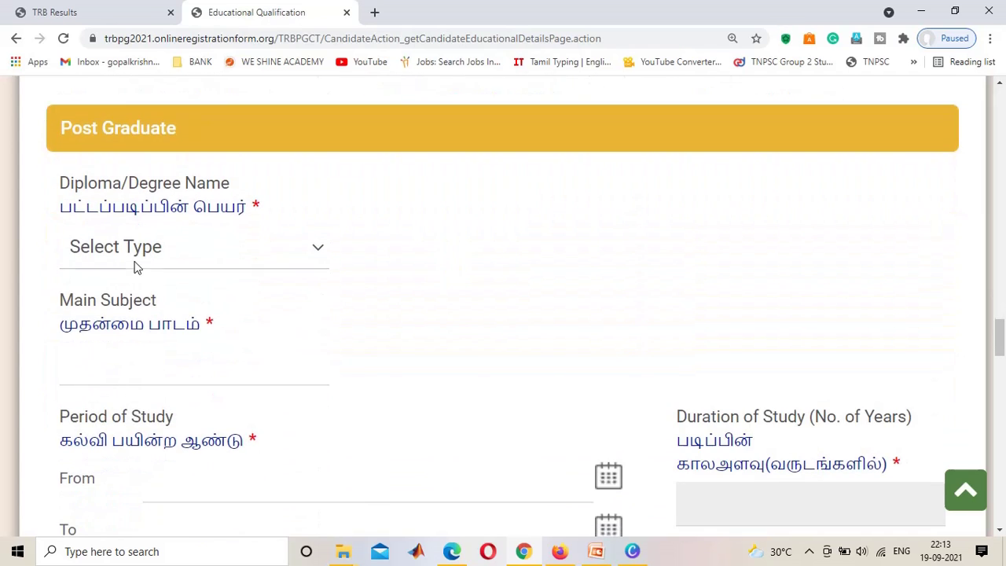
Step: Choose M.A as the Post Graduate degree with Tamil as the main subject
click(124, 246)
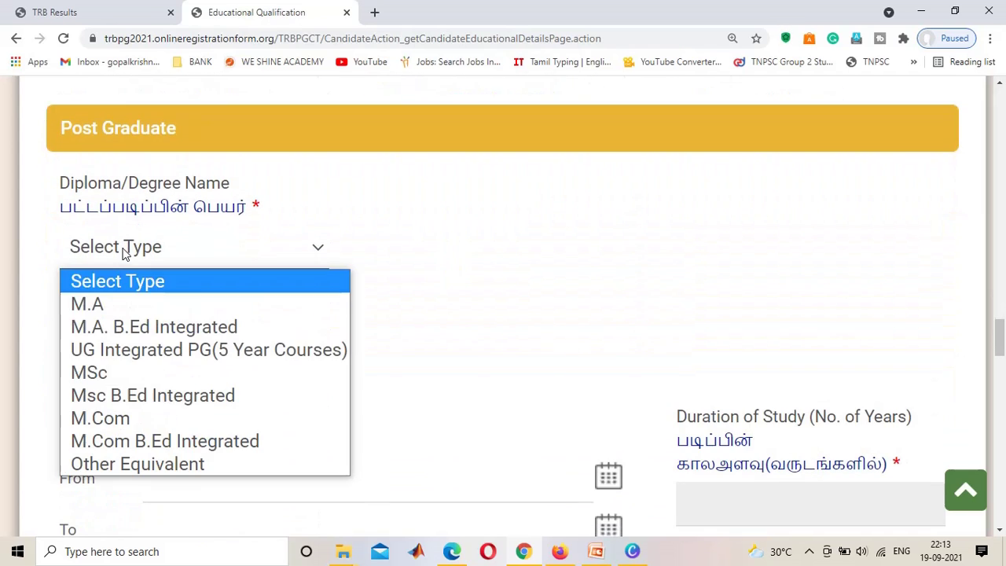
click(126, 304)
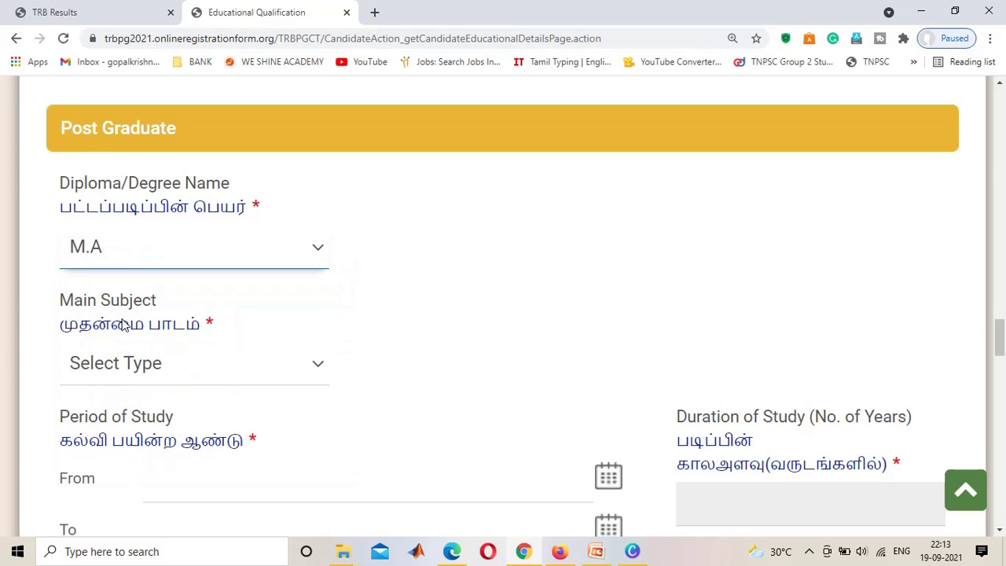
click(130, 360)
click(132, 420)
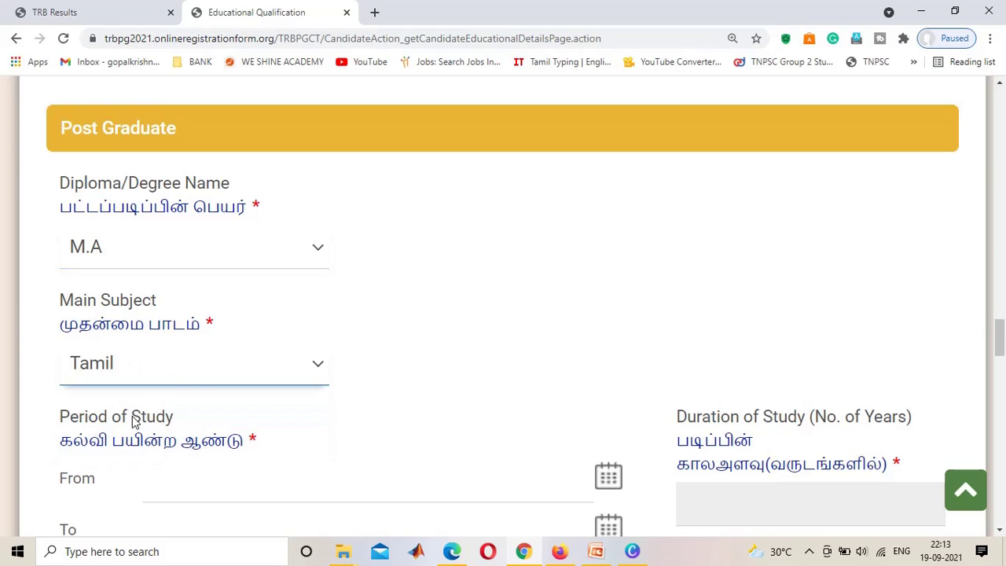
Step: Save the Educational Qualification form using the Save button at the bottom of the page
scroll(134, 416, down, 1)
scroll(564, 395, down, 6)
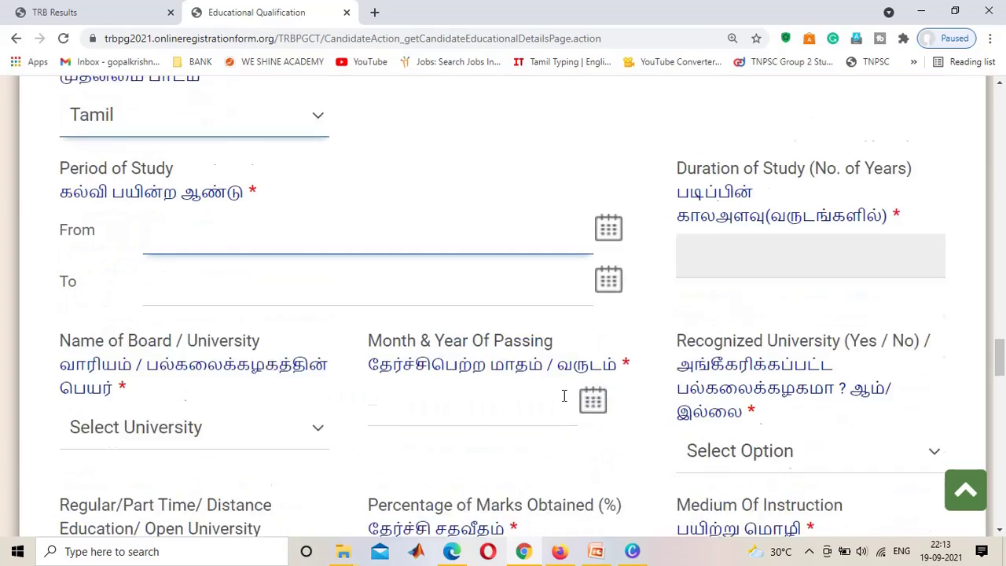
scroll(564, 403, down, 4)
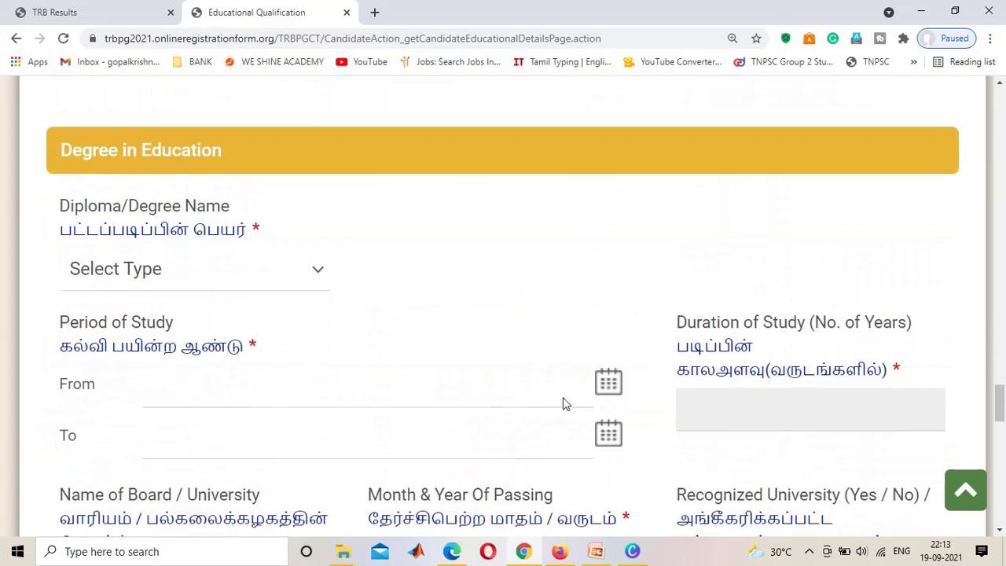
click(563, 399)
scroll(563, 399, down, 2)
click(563, 399)
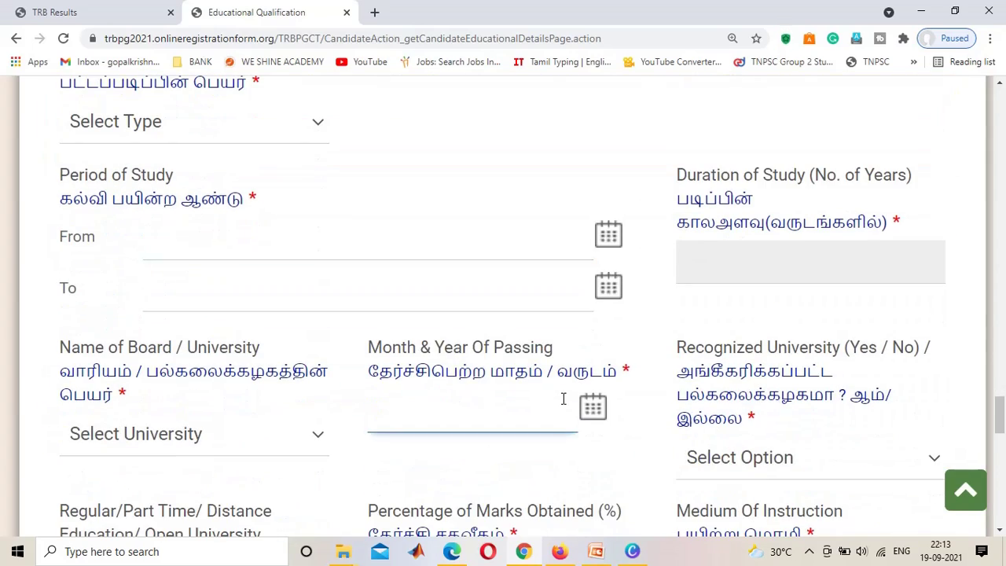
scroll(562, 398, up, 1)
scroll(561, 400, down, 2)
scroll(561, 403, down, 11)
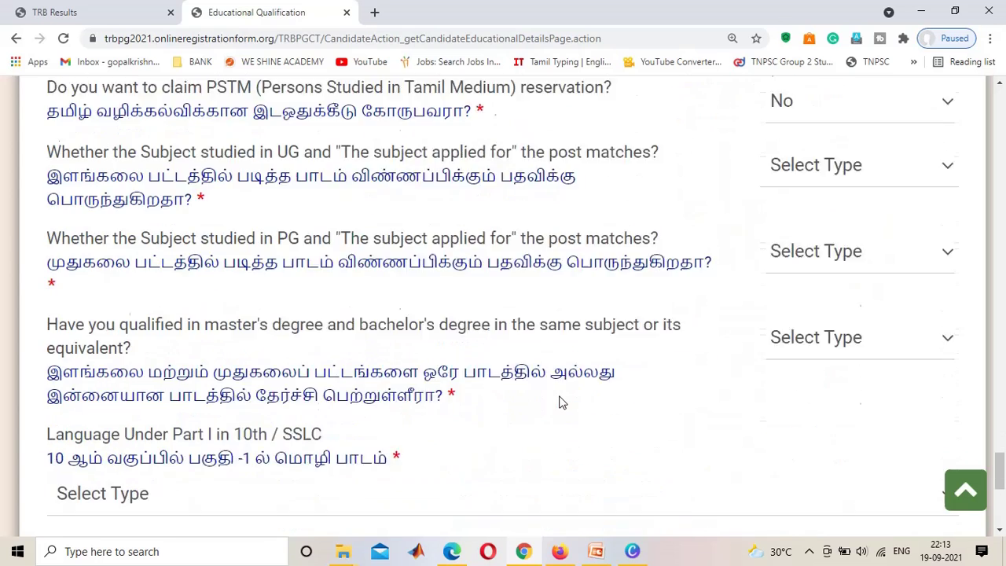
scroll(559, 403, down, 1)
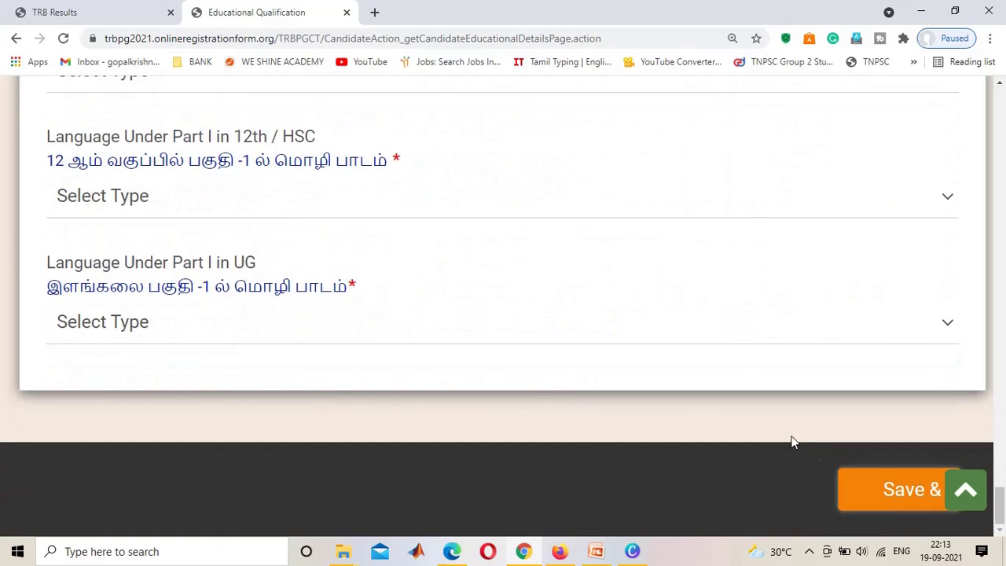
scroll(494, 388, up, 3)
scroll(495, 388, down, 4)
click(898, 489)
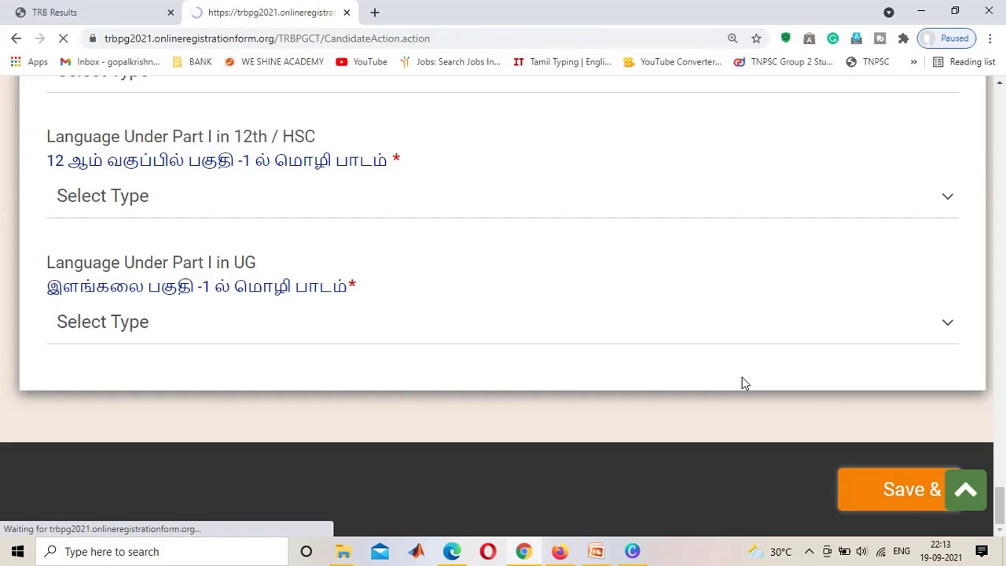
Step: Review the validation errors, then go to the Post Graduate From date calendar
scroll(672, 370, down, 7)
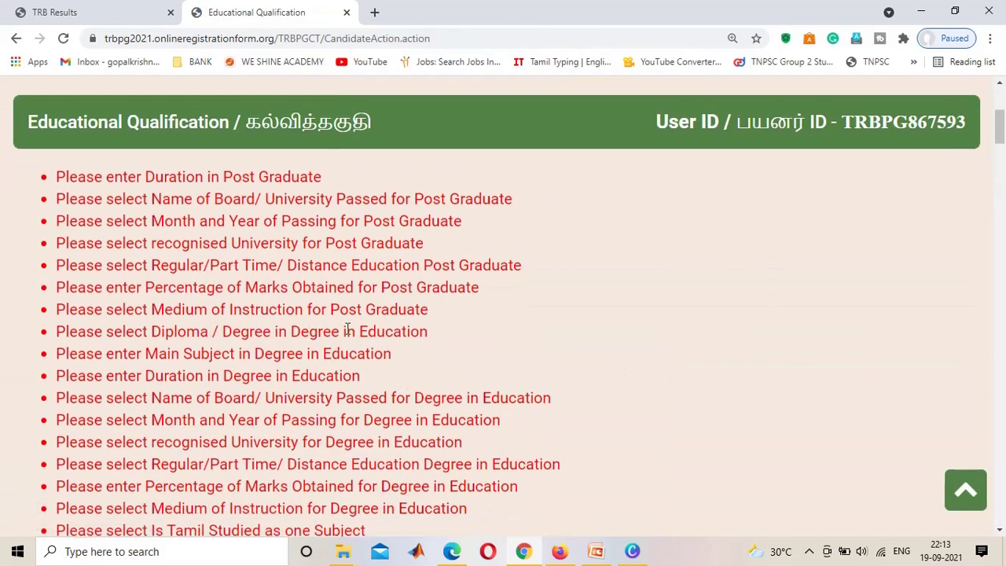
scroll(292, 325, up, 2)
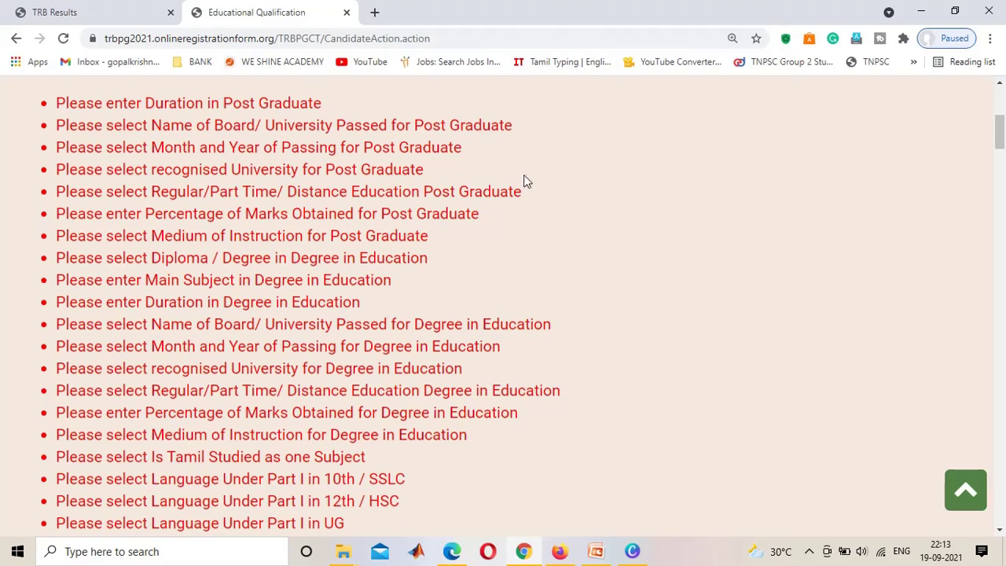
scroll(457, 296, down, 20)
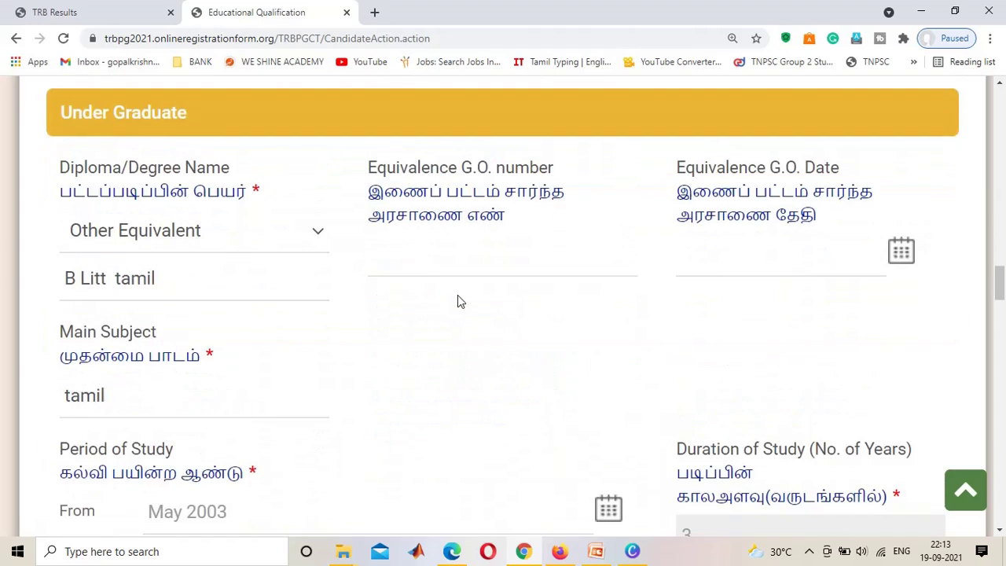
scroll(458, 302, down, 17)
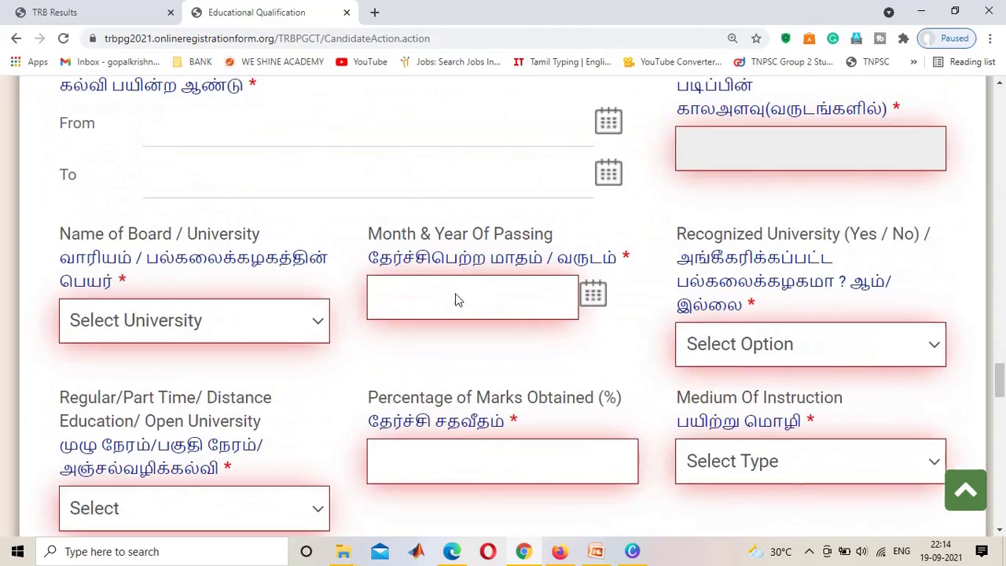
scroll(455, 294, up, 3)
scroll(455, 293, down, 2)
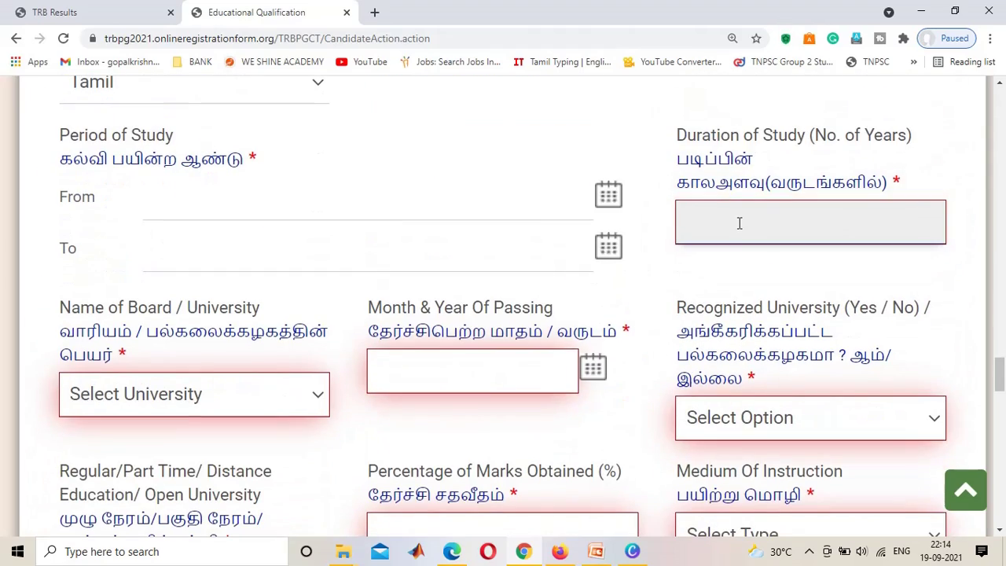
click(247, 216)
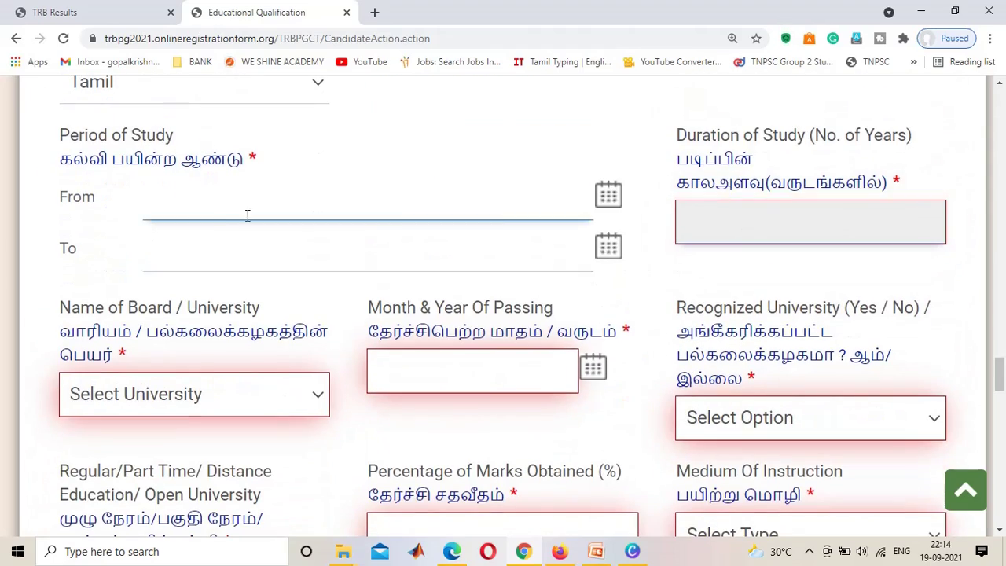
click(609, 203)
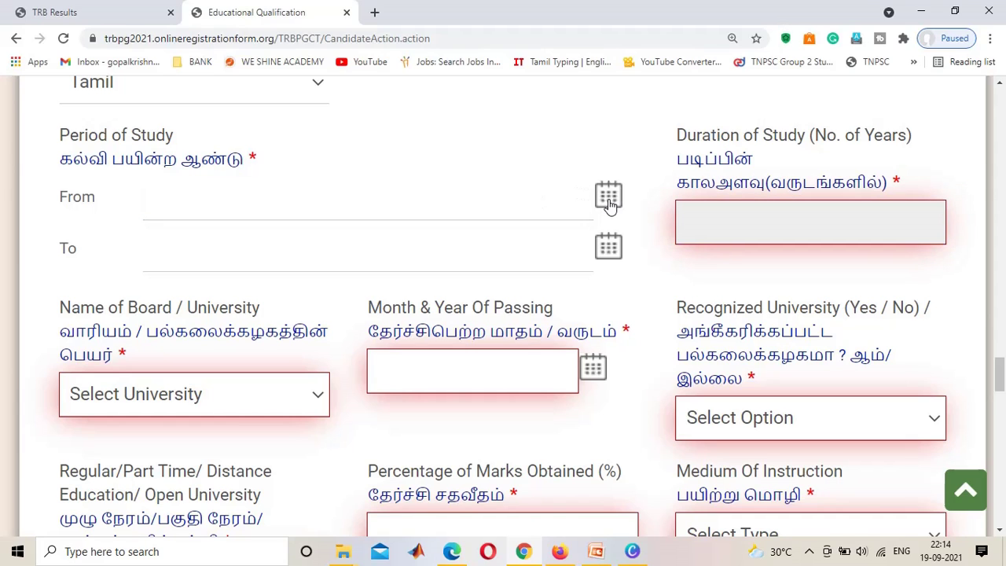
click(609, 203)
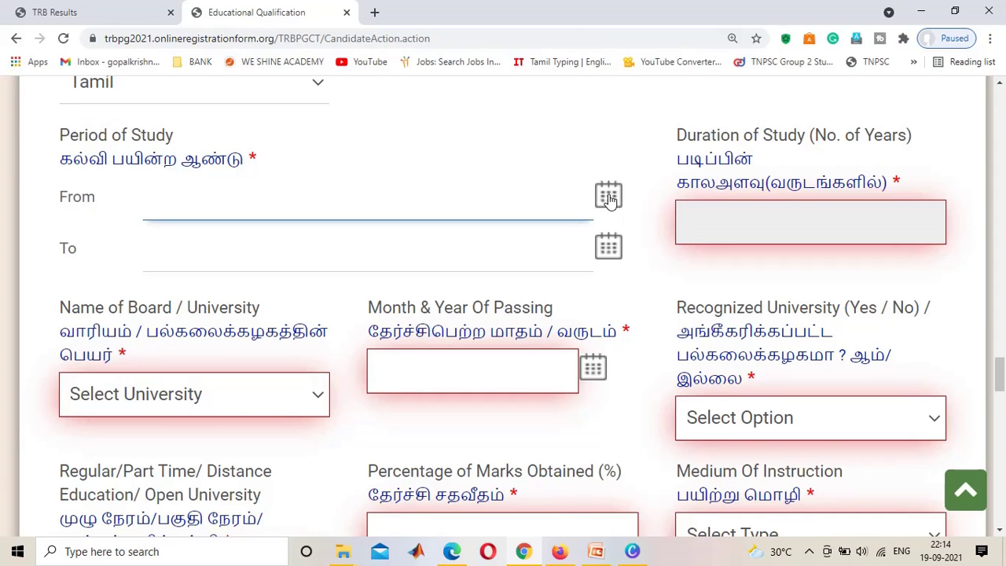
Step: Set the Post Graduate period of study from September 2011 to September 2013
click(577, 238)
click(585, 260)
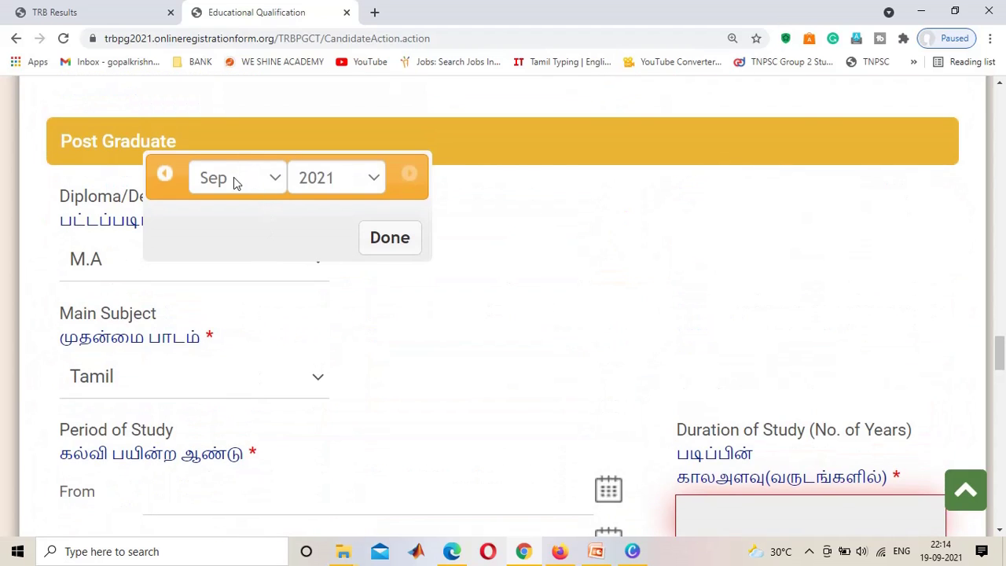
click(364, 183)
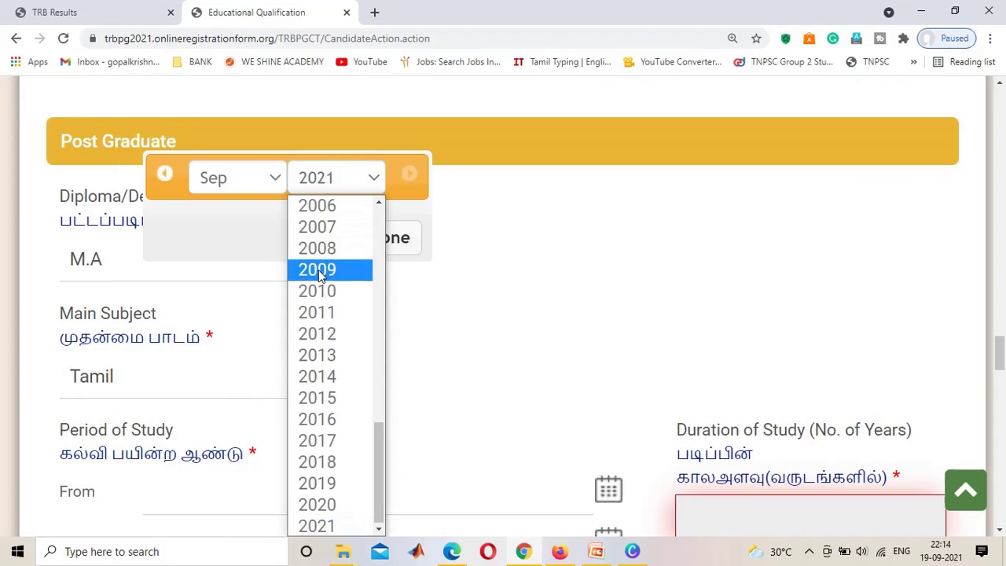
click(324, 313)
click(380, 250)
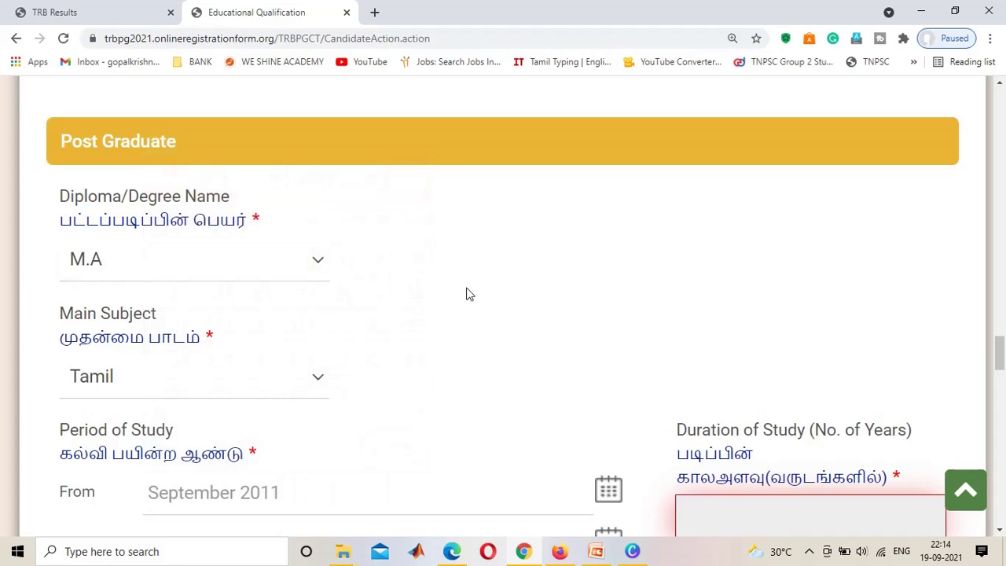
scroll(467, 294, down, 5)
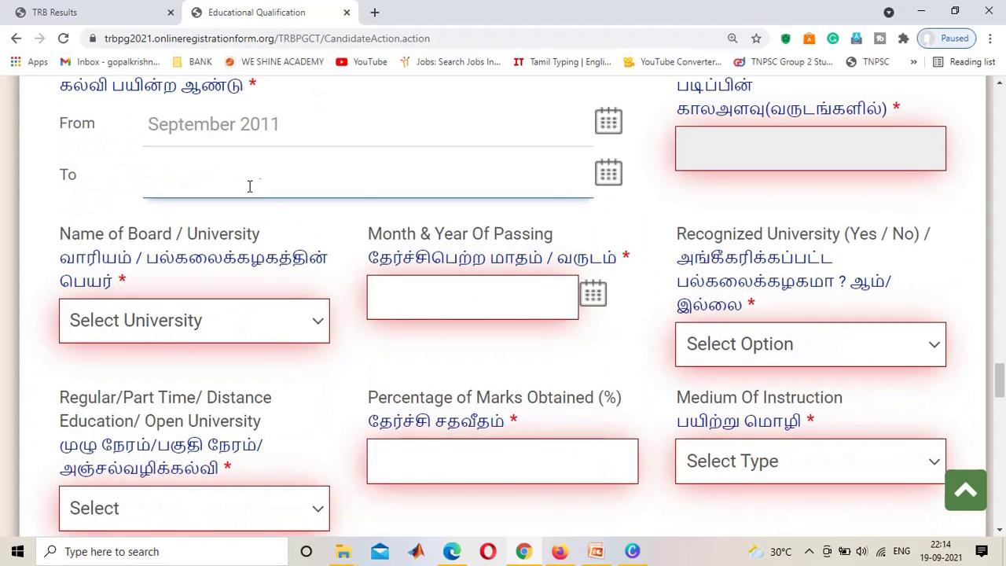
click(582, 180)
click(304, 222)
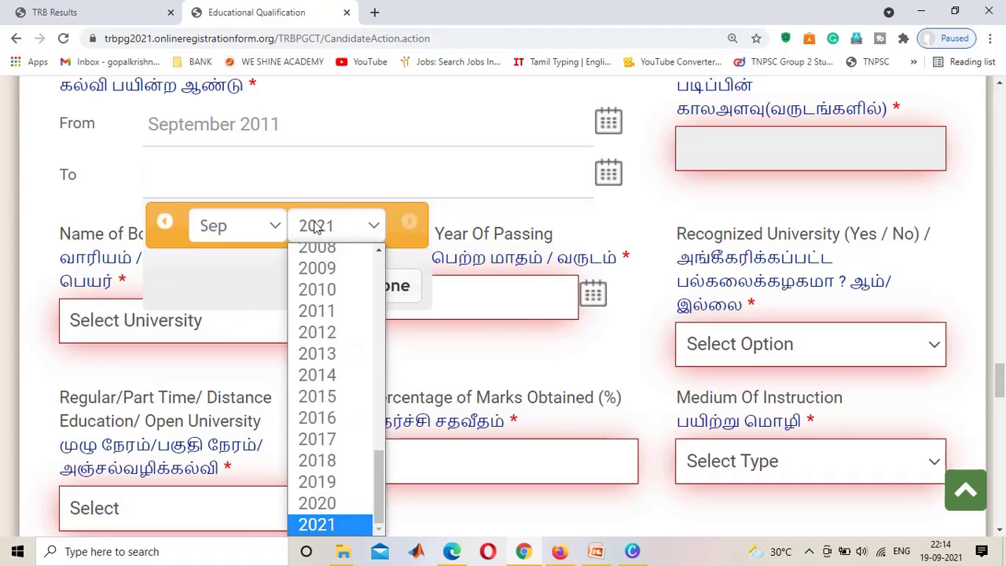
click(314, 359)
click(386, 286)
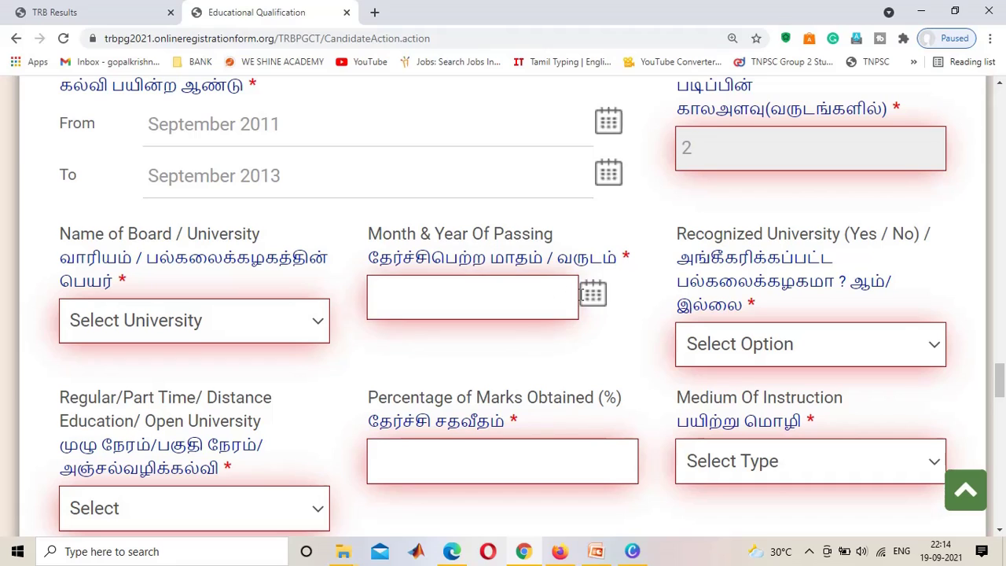
Step: Set the passing date to September 2013, recognized Yes, and Tamil medium
click(587, 299)
click(548, 355)
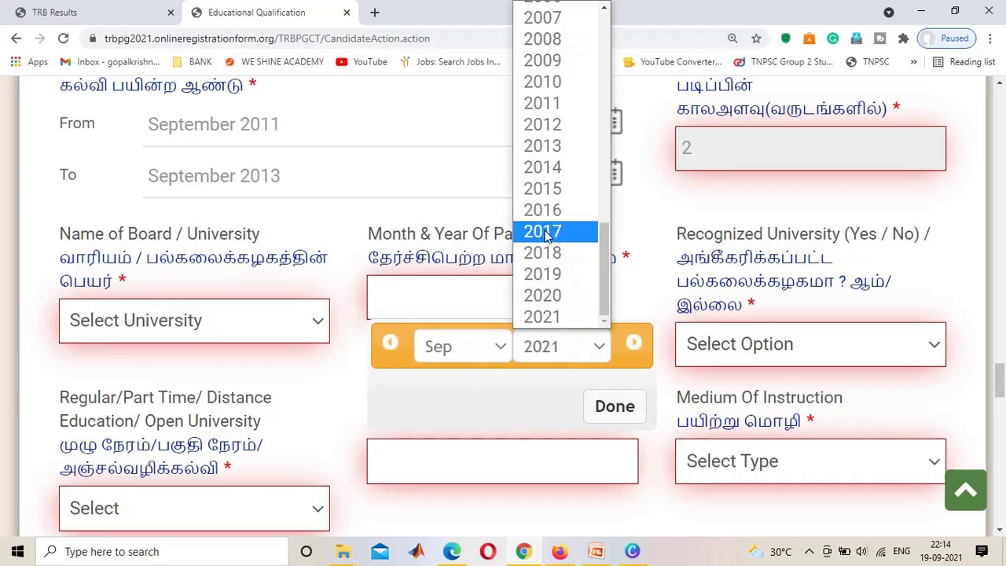
click(556, 150)
click(607, 416)
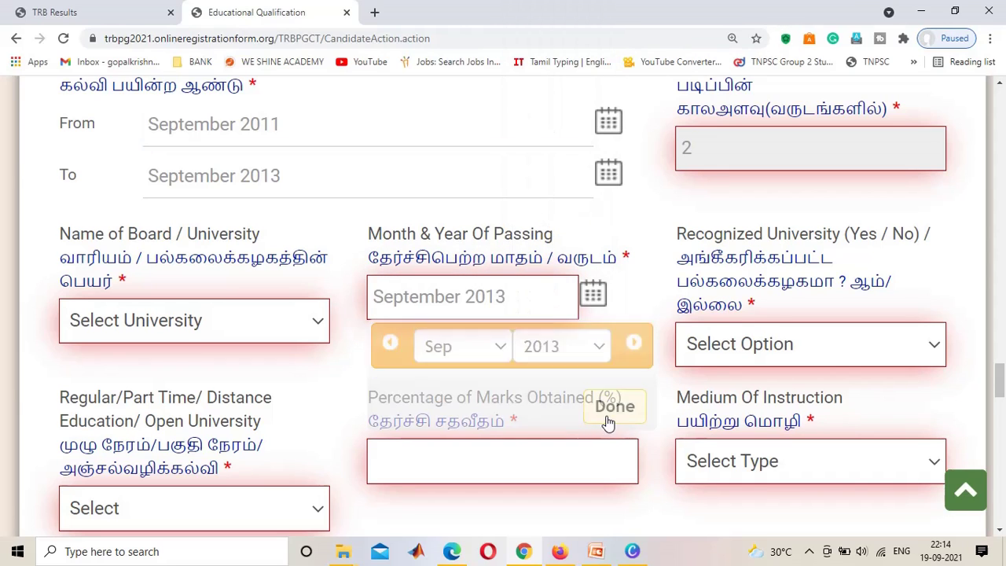
click(705, 351)
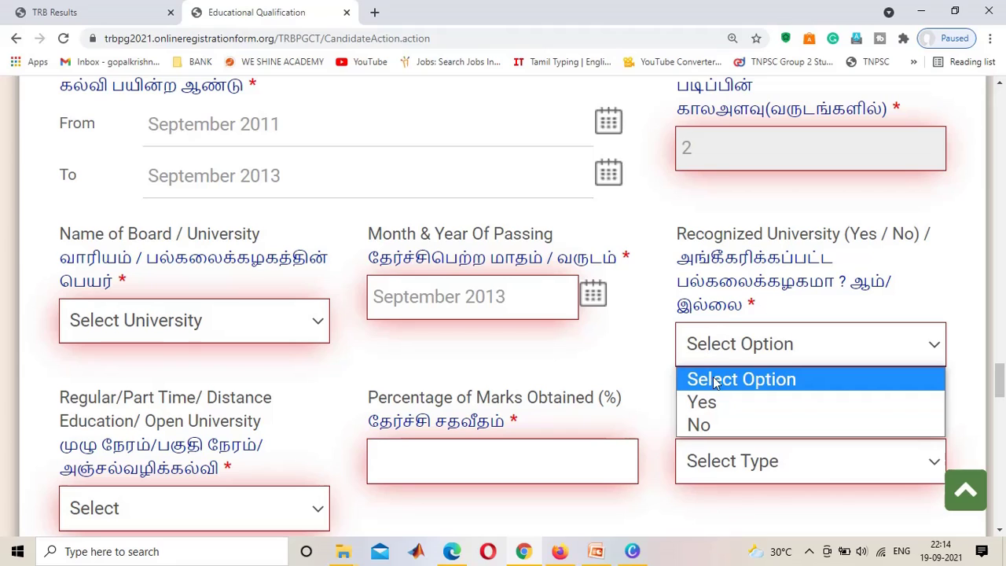
click(715, 401)
click(698, 461)
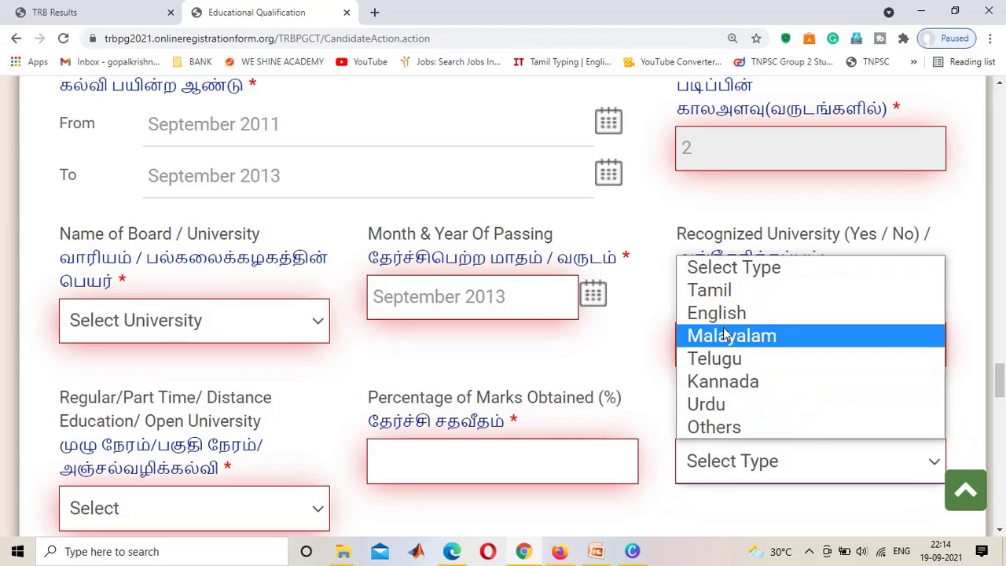
click(710, 298)
Step: Enter 70 percent marks and set the study mode to Distance Education
click(520, 458)
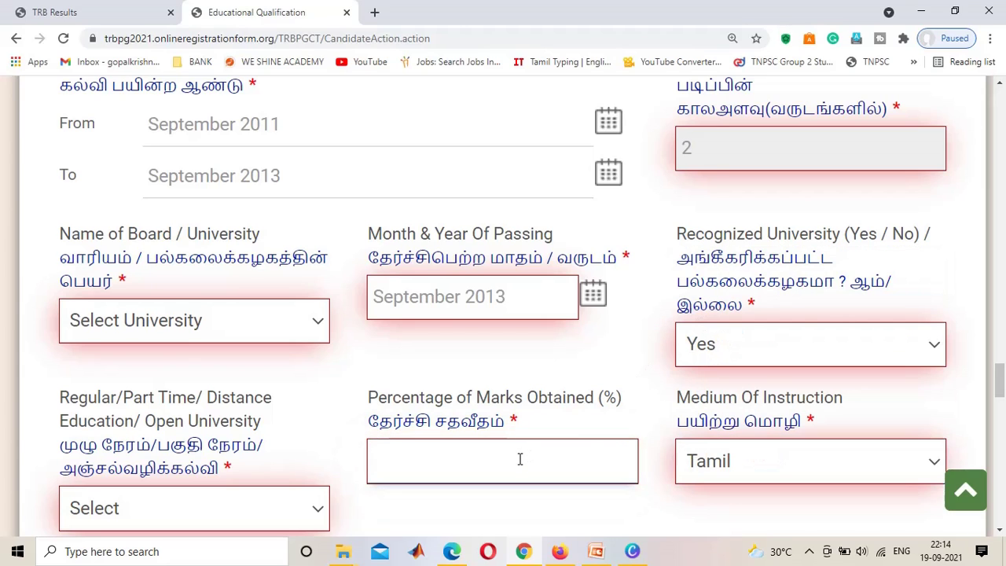
text(70)
scroll(476, 475, down, 2)
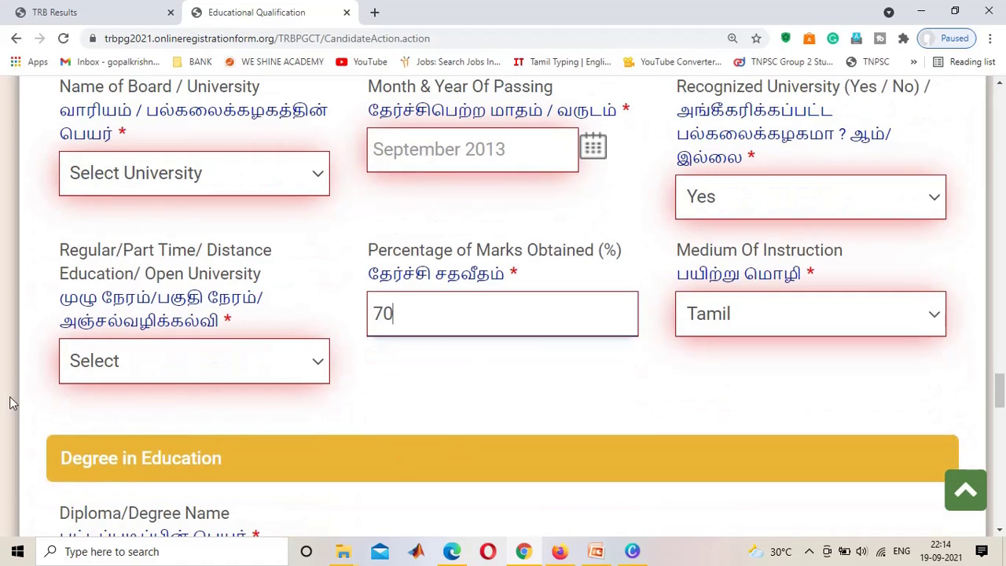
click(94, 363)
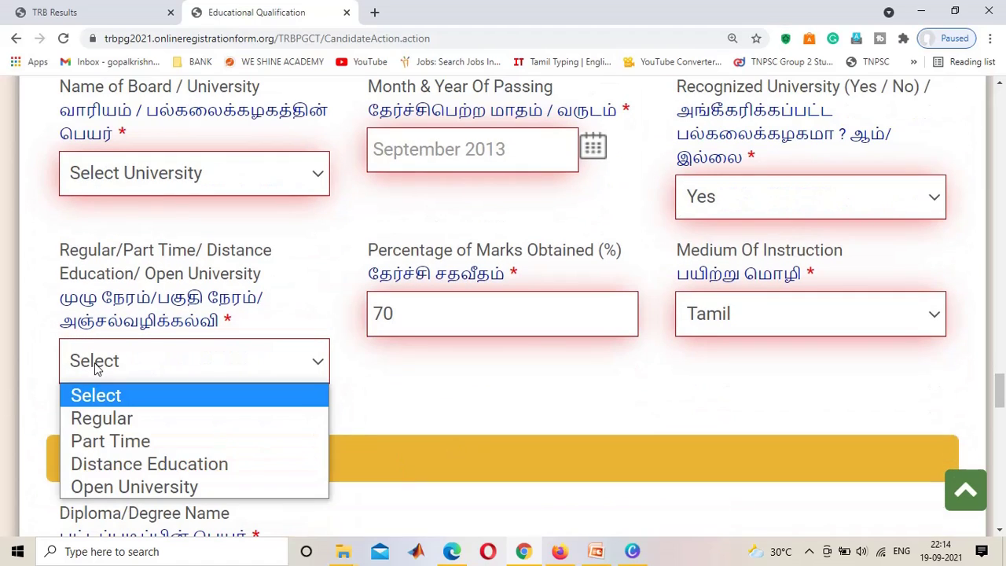
click(107, 471)
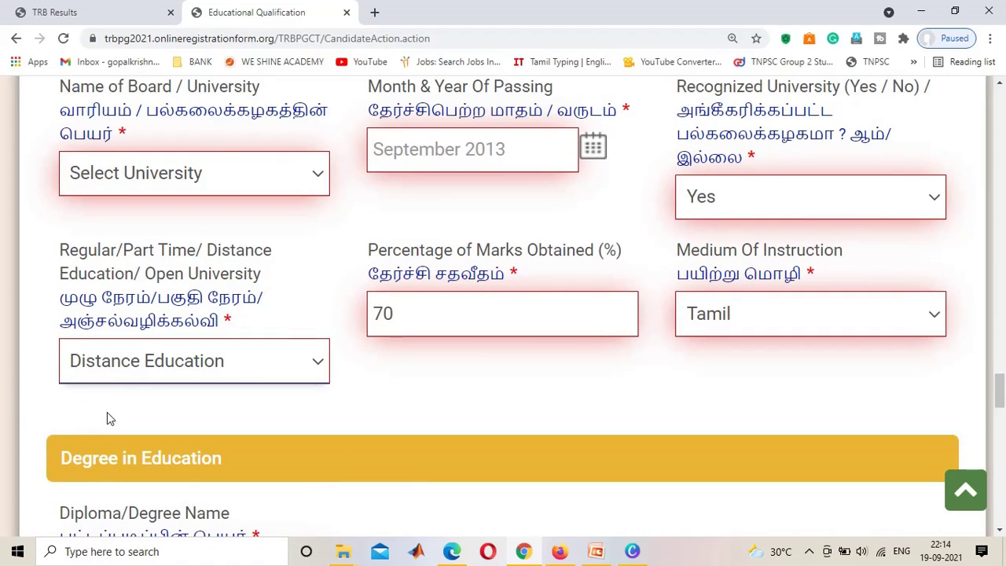
Step: Choose Annamalai University as the Post Graduate board
scroll(31, 433, up, 6)
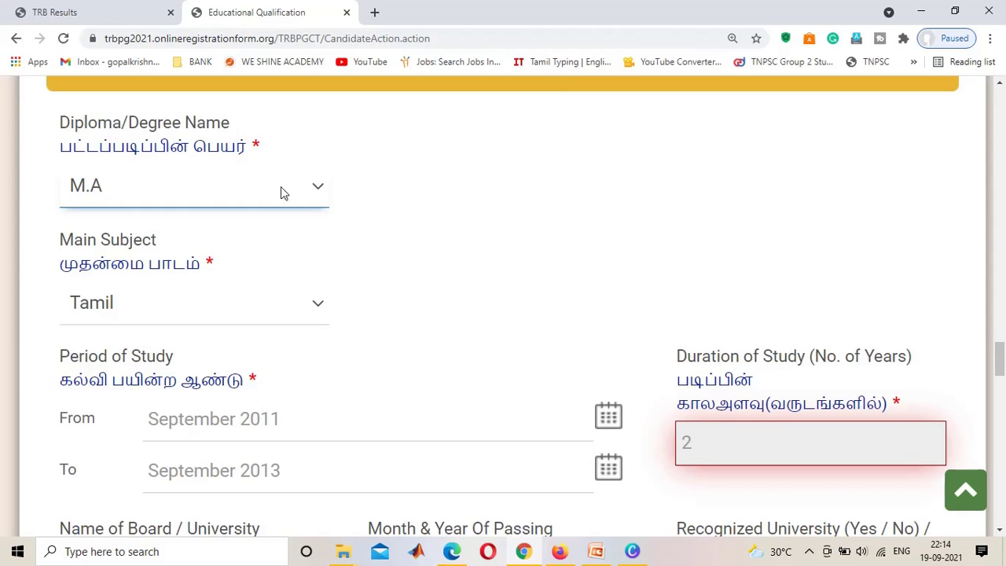
scroll(283, 192, down, 7)
scroll(267, 230, up, 1)
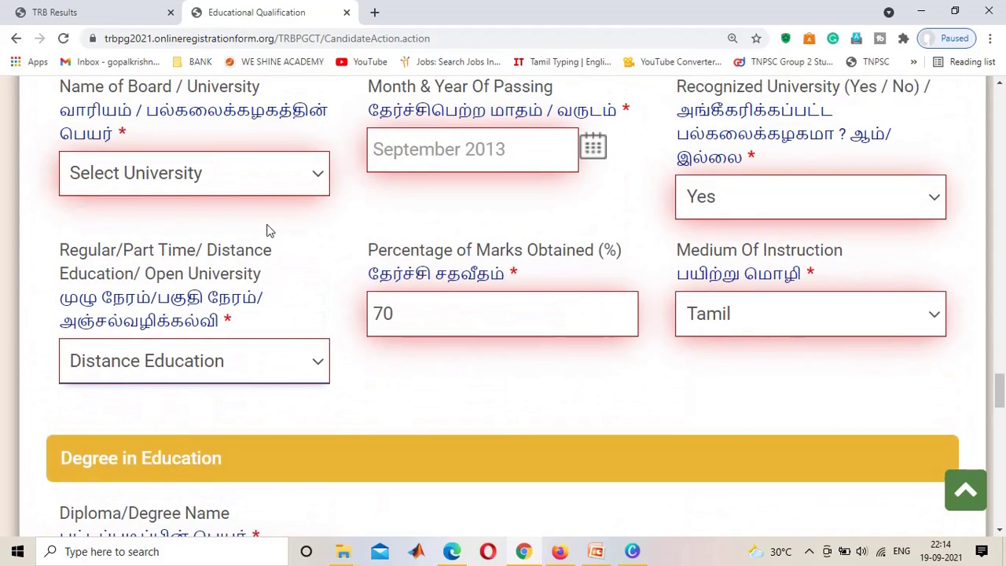
click(270, 182)
click(153, 254)
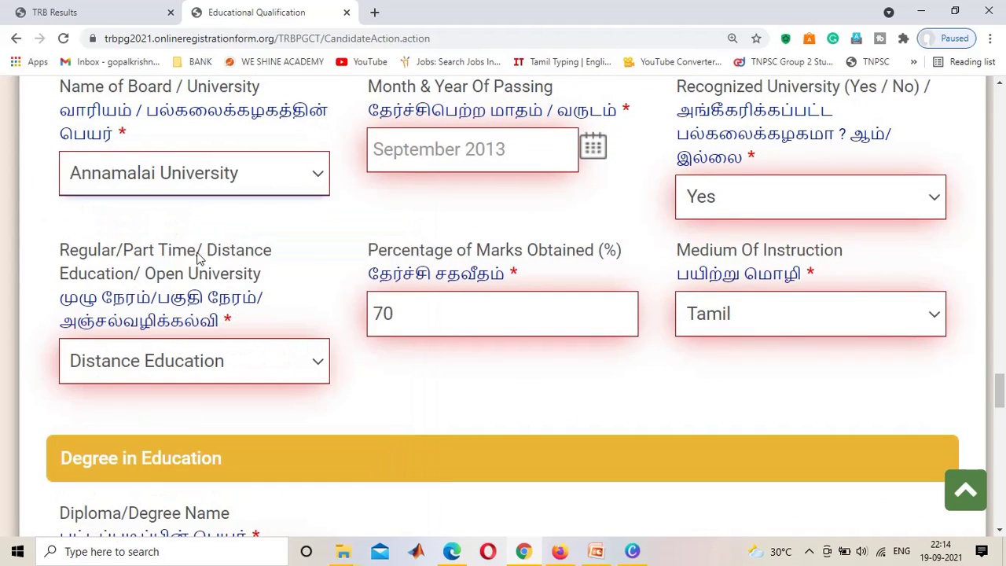
scroll(365, 259, down, 4)
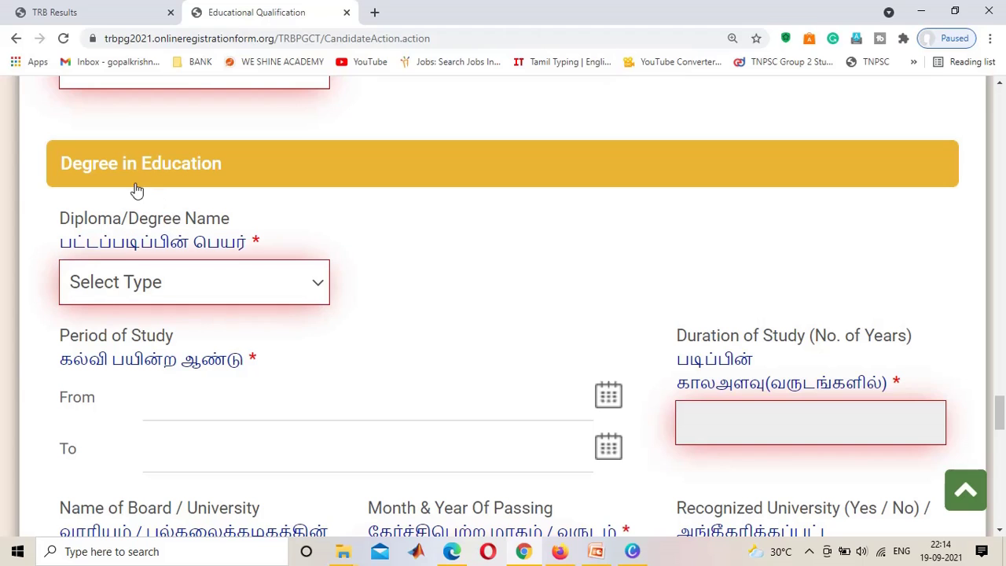
Step: Choose B.Ed as the Degree in Education and set its From date to September 2014
click(153, 282)
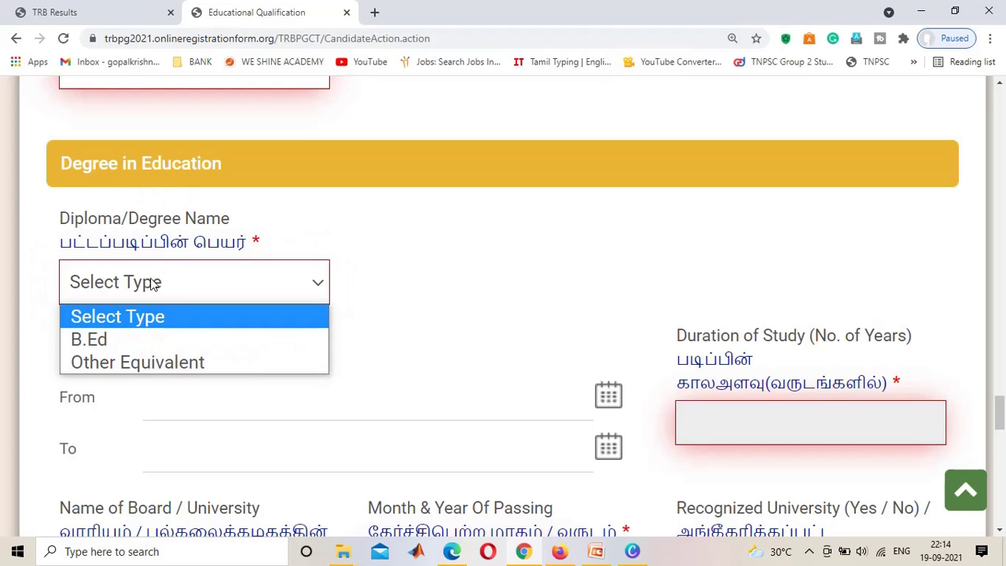
click(155, 336)
scroll(155, 357, down, 2)
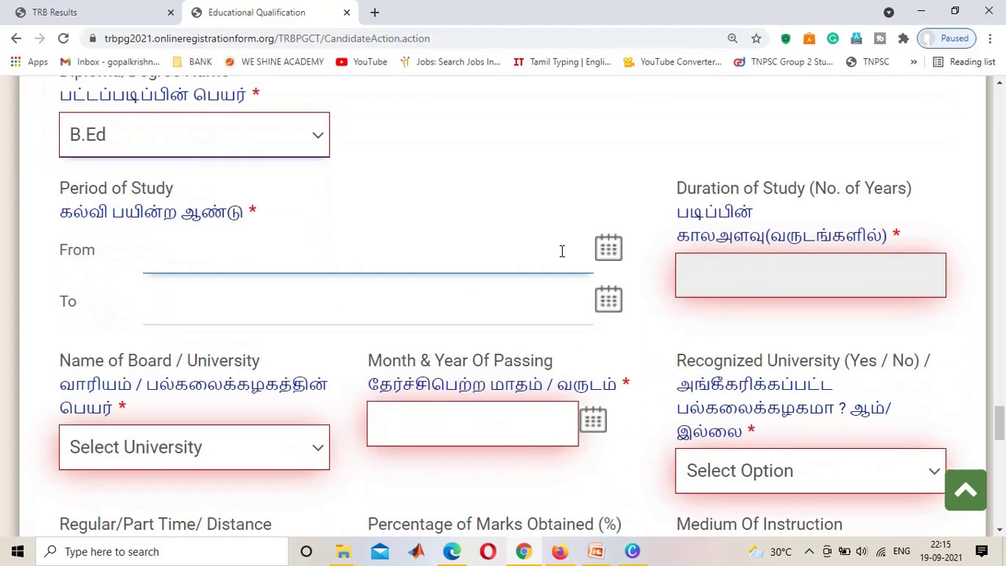
click(607, 250)
click(365, 305)
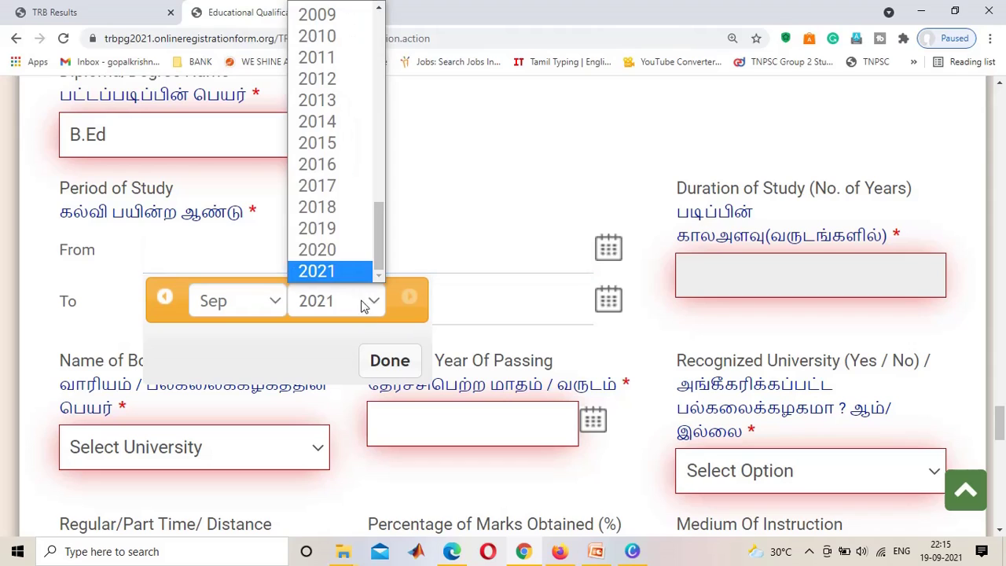
click(332, 121)
click(390, 362)
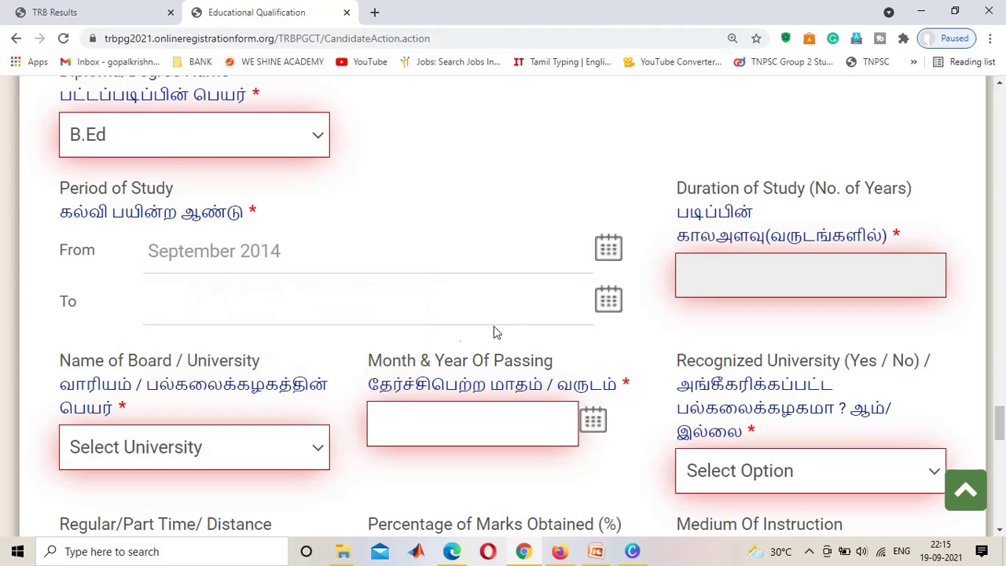
Step: Set the B.Ed To date to September 2015
click(556, 302)
click(374, 363)
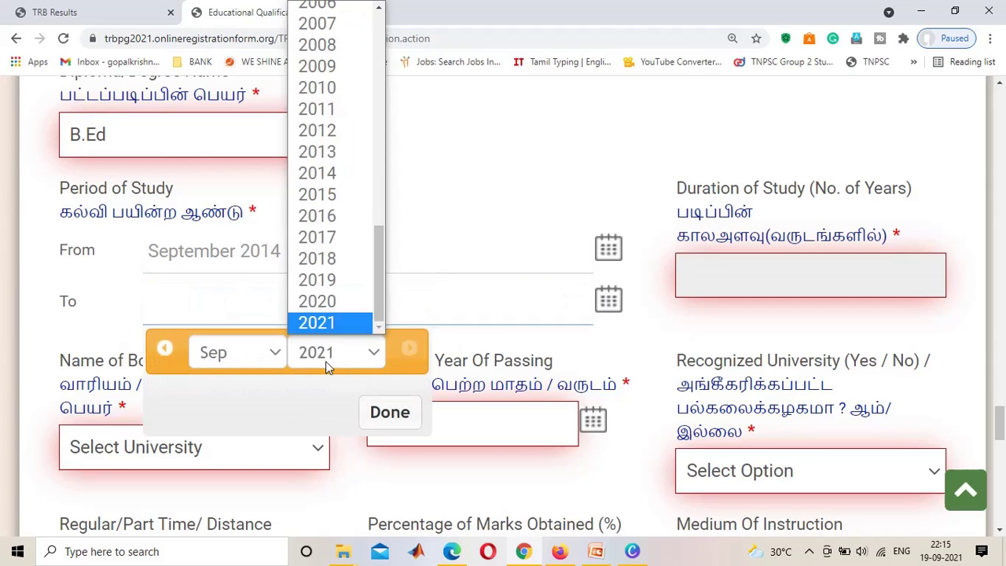
click(332, 170)
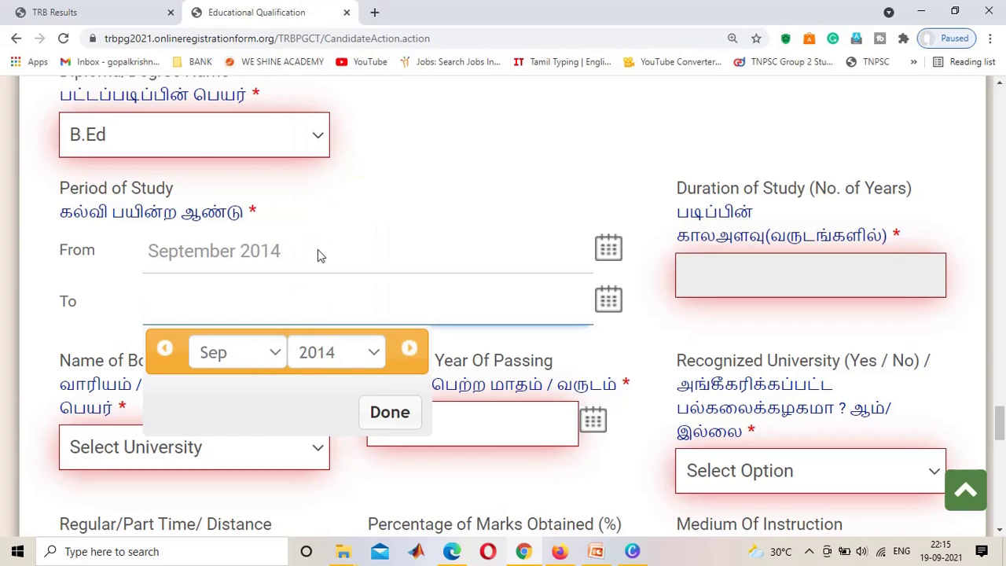
click(325, 353)
scroll(332, 236, down, 1)
click(316, 306)
click(389, 412)
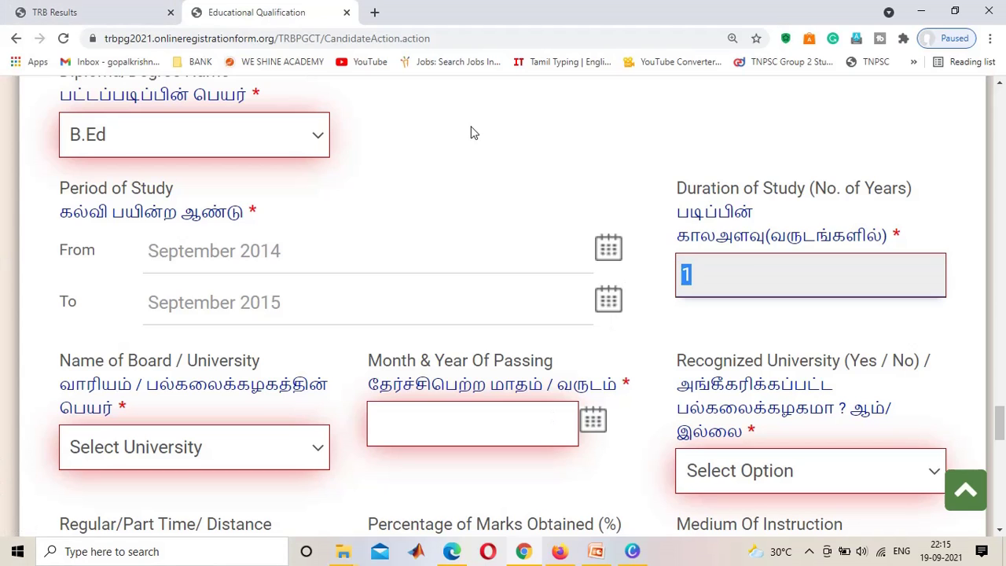
Step: Choose Annamalai University and set the passing date to September 2015
scroll(365, 296, down, 2)
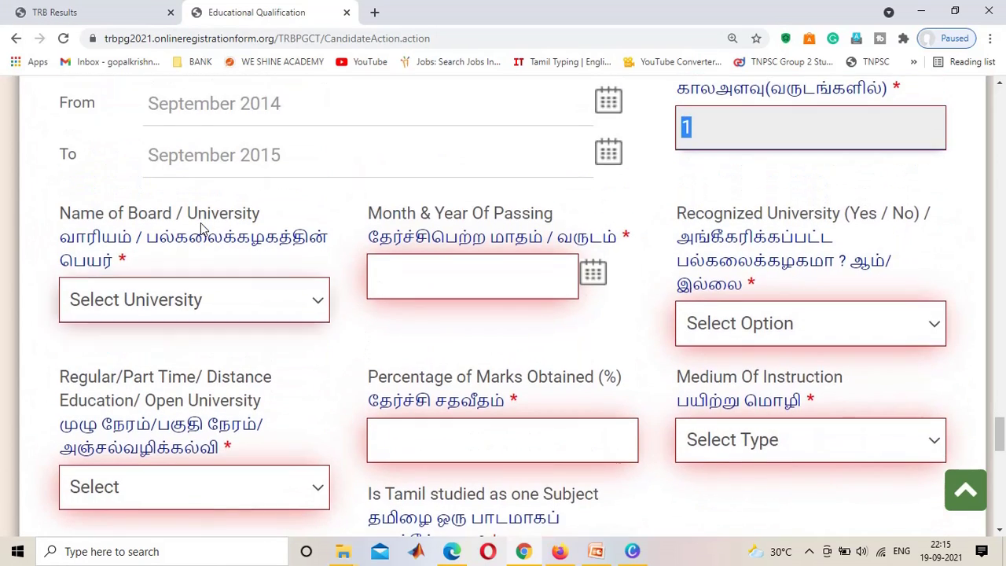
click(209, 299)
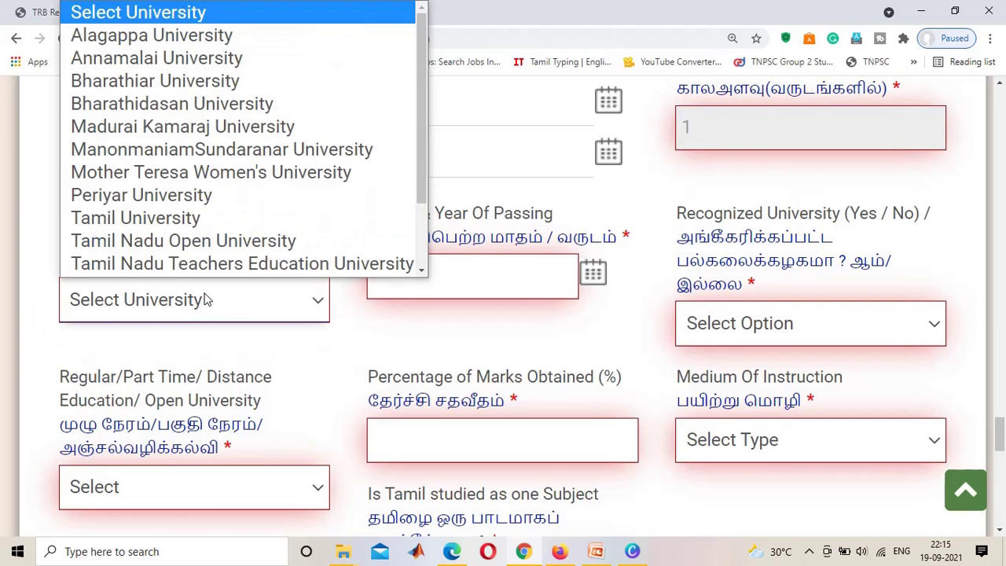
click(179, 67)
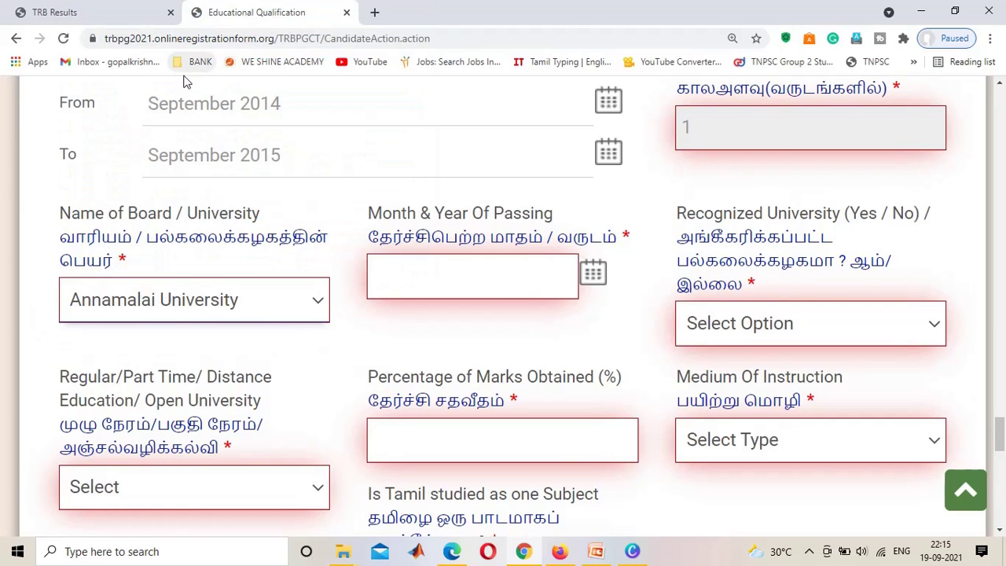
click(534, 269)
click(554, 329)
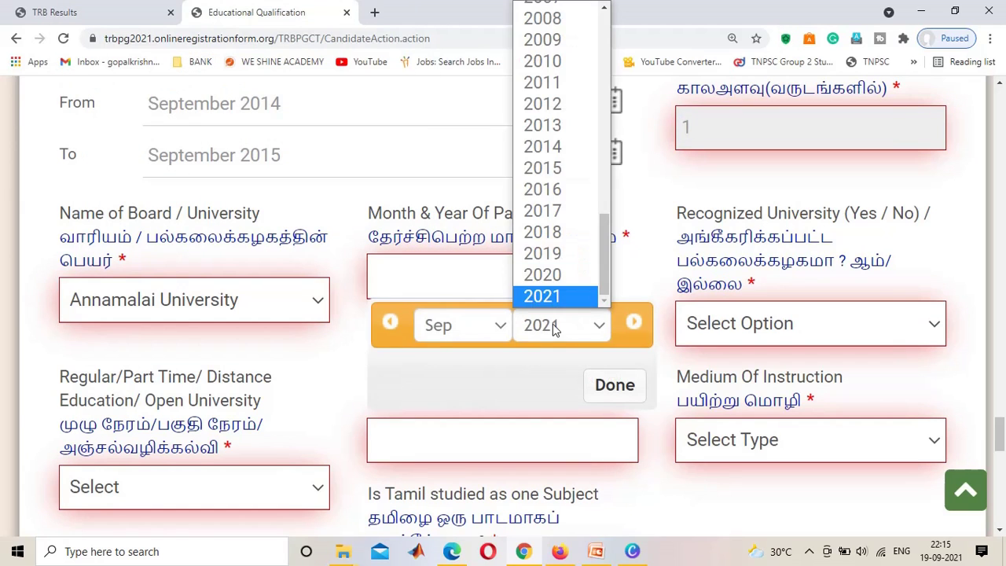
click(546, 167)
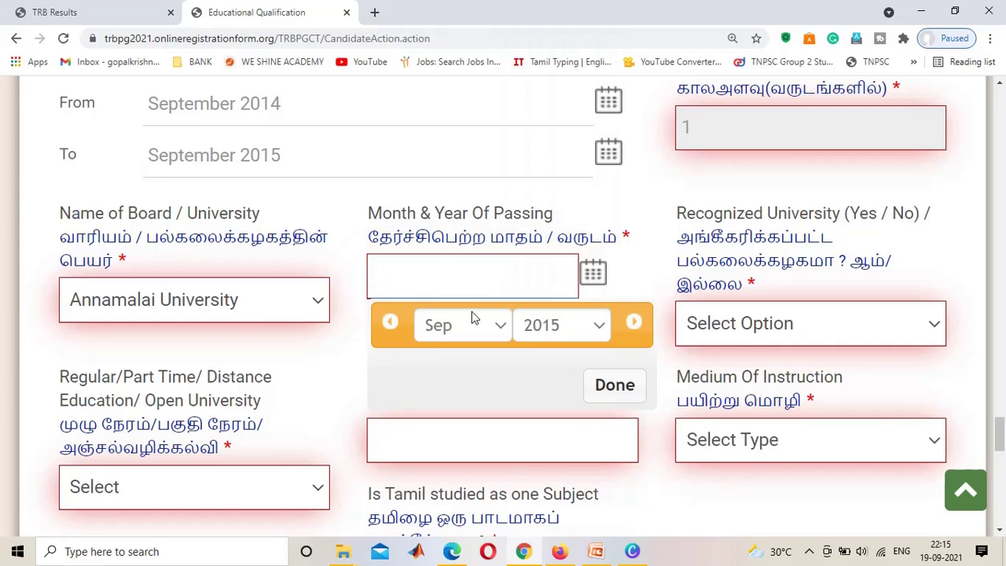
click(476, 326)
click(607, 384)
click(612, 385)
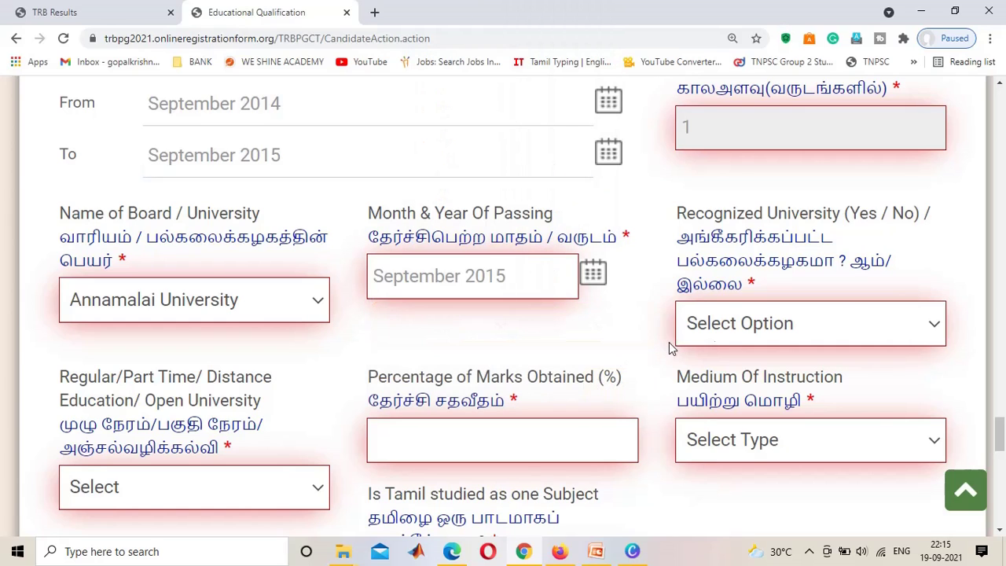
Step: Mark the university as recognized and set Tamil as the medium of instruction
click(731, 337)
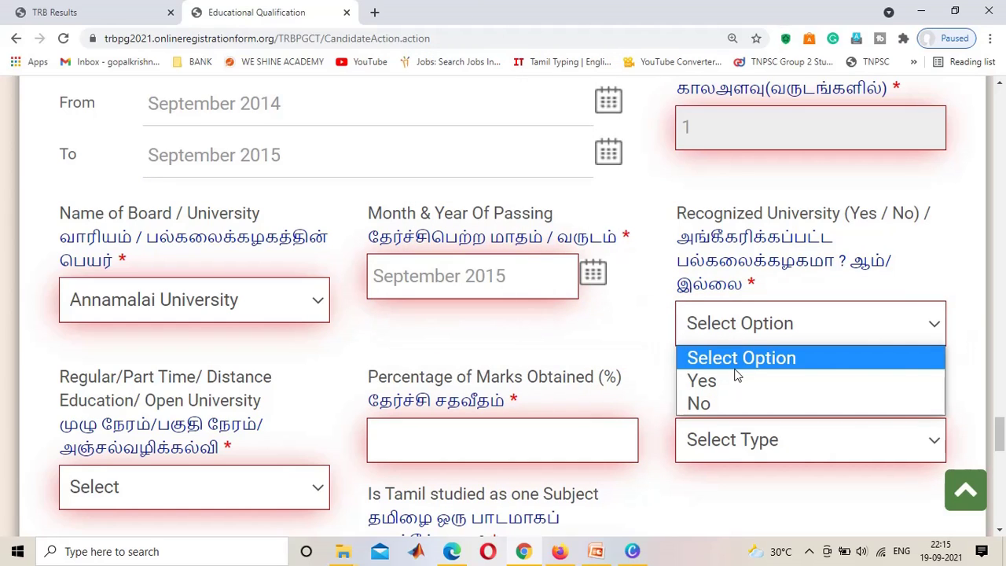
click(736, 371)
click(731, 330)
click(735, 381)
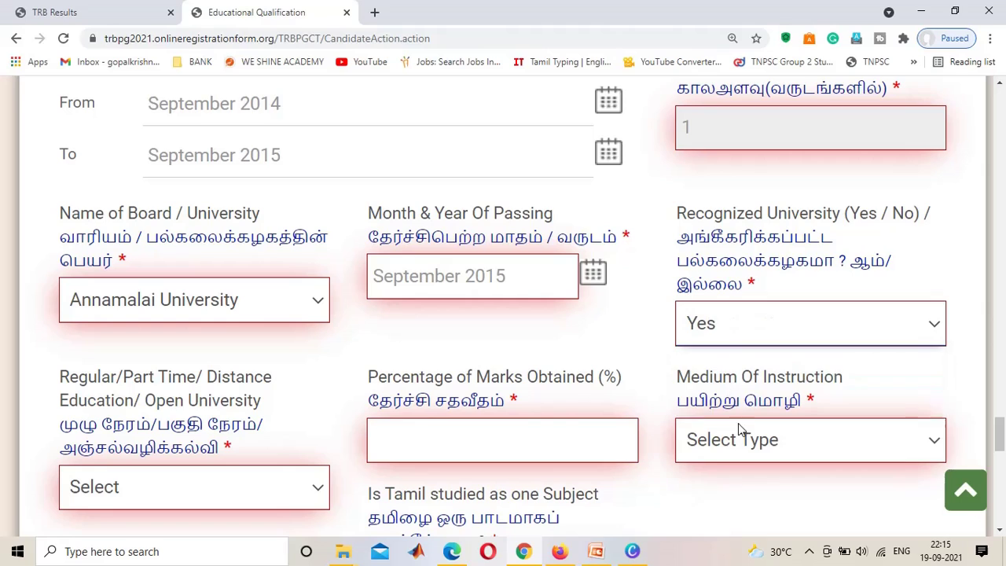
click(739, 430)
click(712, 276)
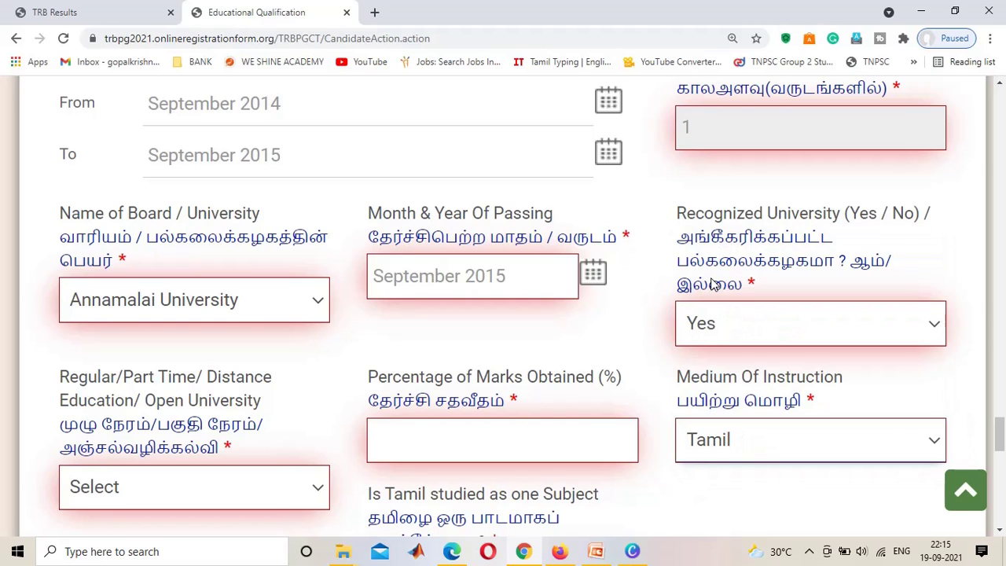
Step: Enter 74 percent marks and set the study mode to Distance Education
click(526, 433)
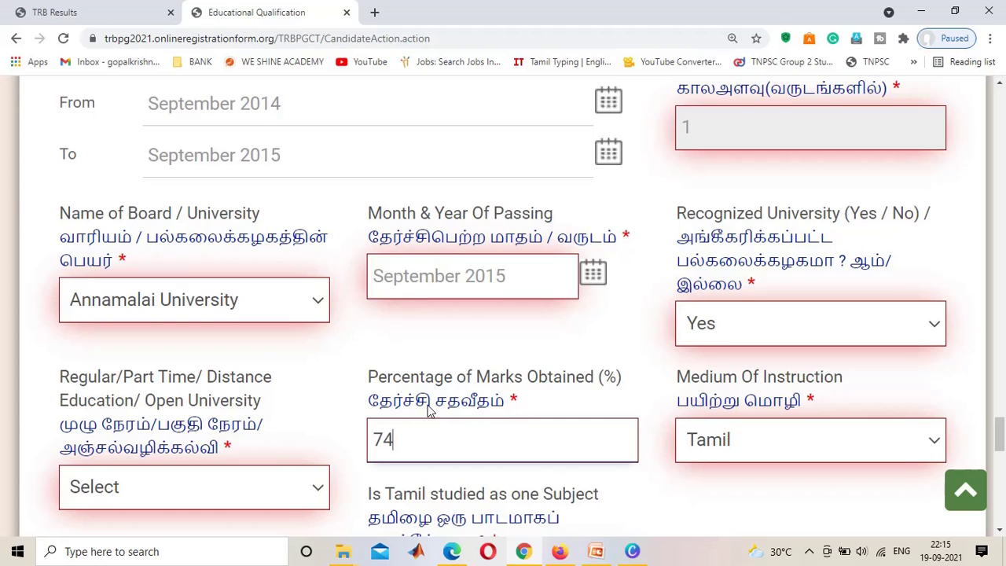
scroll(354, 415, down, 1)
click(64, 425)
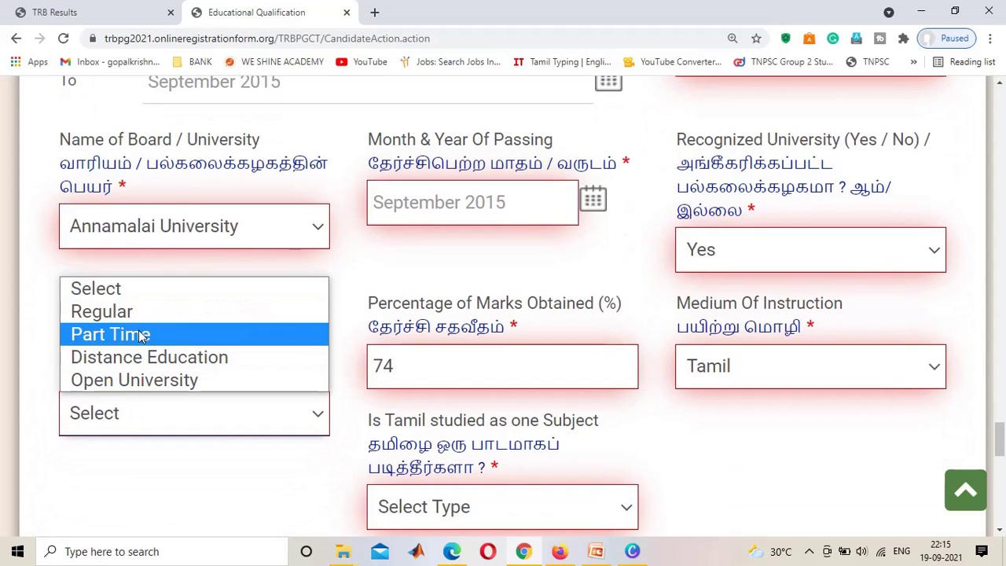
click(149, 360)
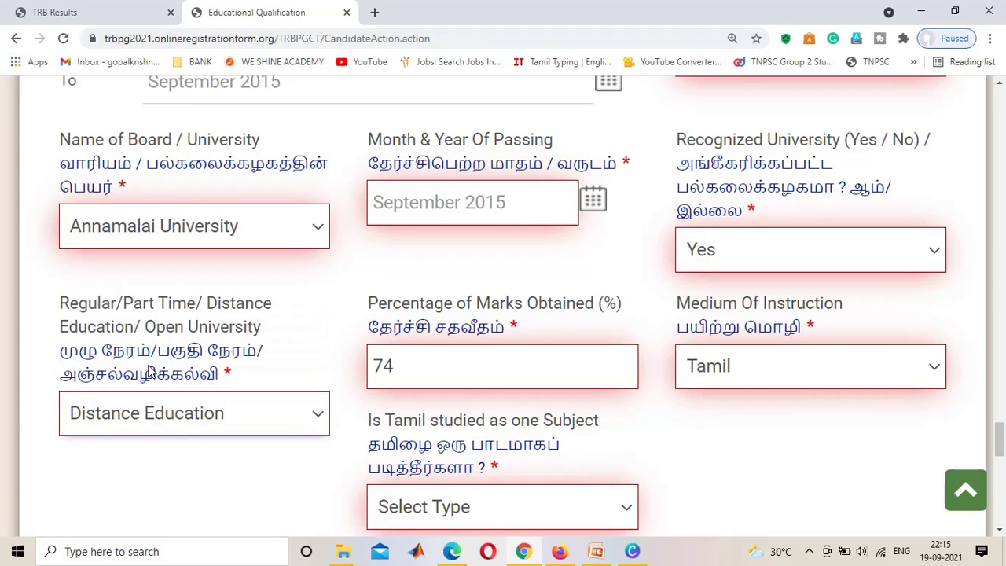
scroll(839, 382, down, 2)
Step: Answer Yes to Tamil studied as a subject and claim the PSTM reservation
click(523, 359)
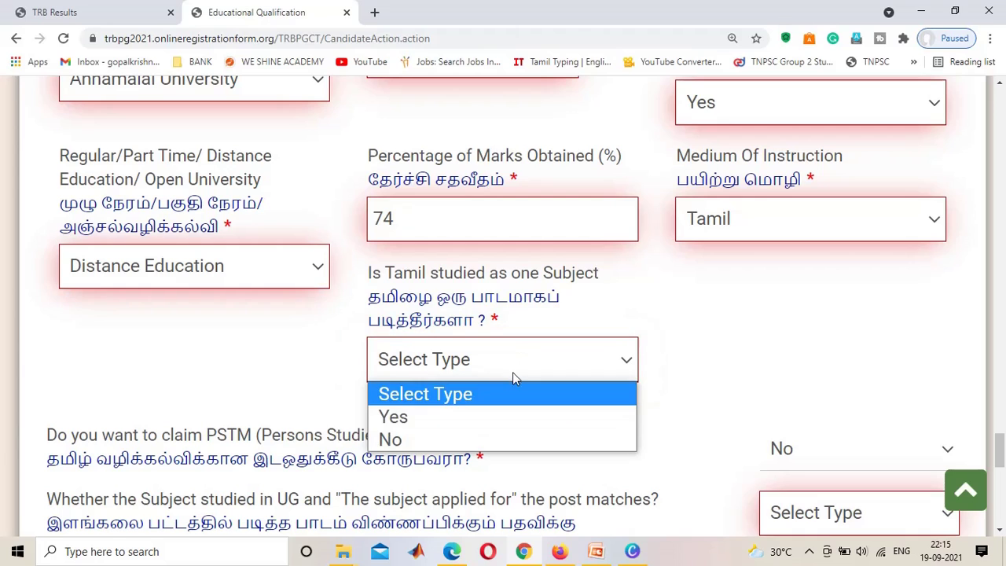
click(449, 418)
scroll(568, 378, down, 2)
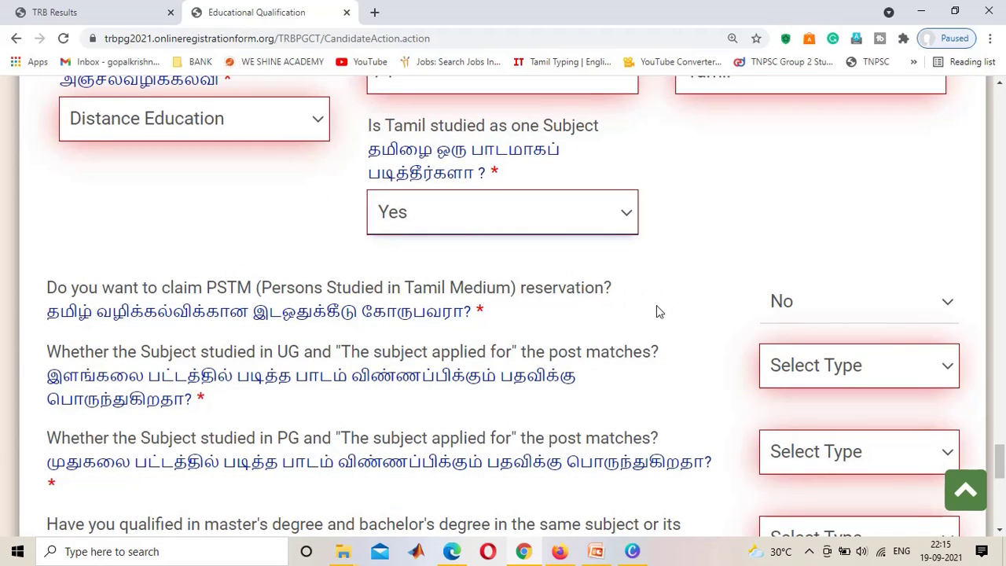
click(789, 303)
click(795, 364)
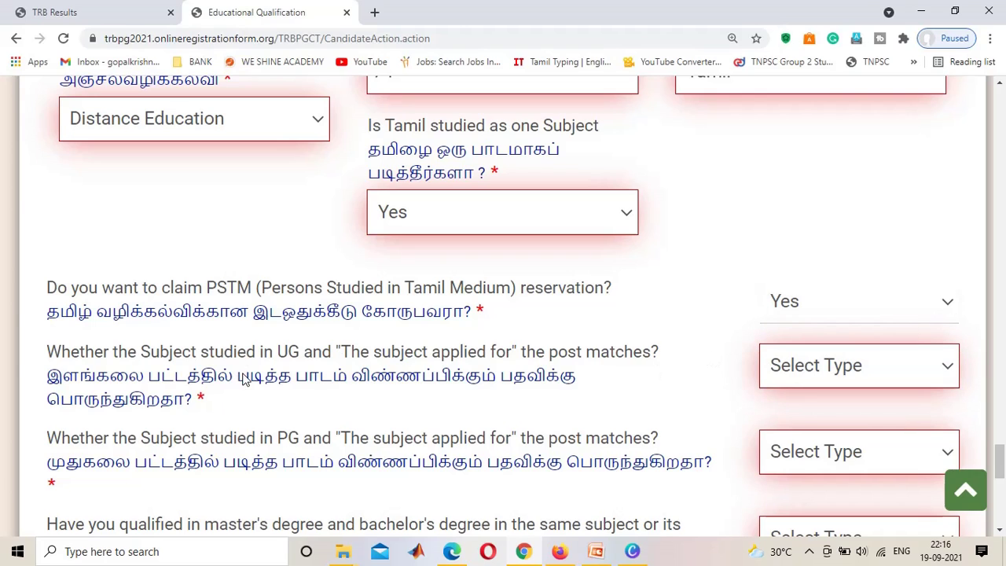
Step: Answer Yes for the UG subject match, PG subject match and same-subject degrees questions
scroll(578, 370, down, 1)
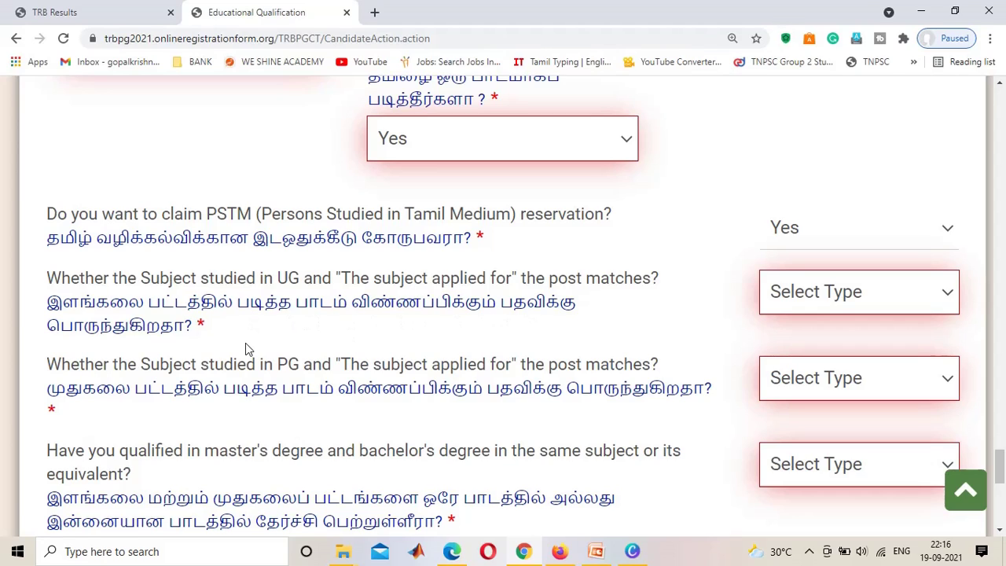
click(790, 301)
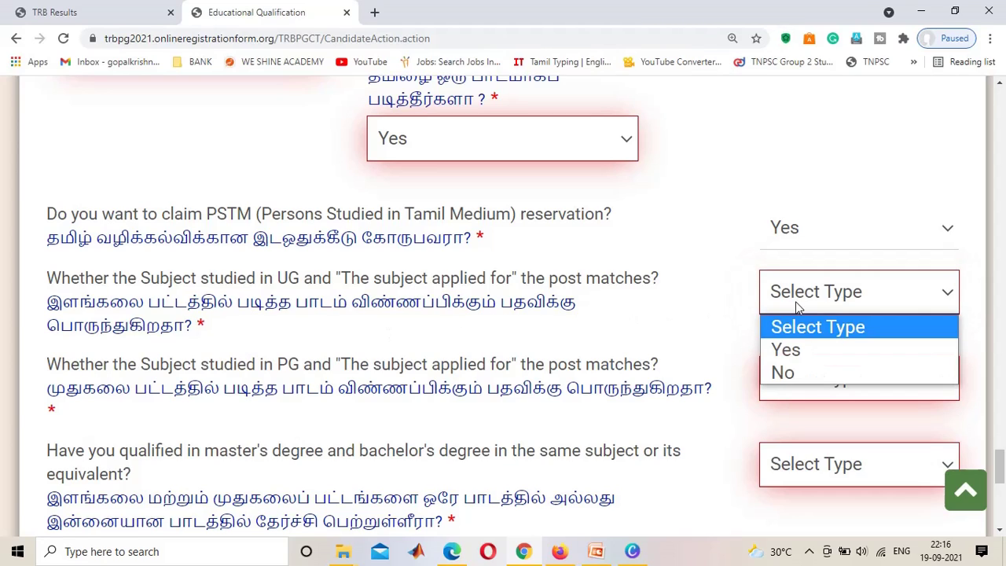
click(790, 350)
click(859, 378)
click(790, 427)
scroll(252, 286, down, 3)
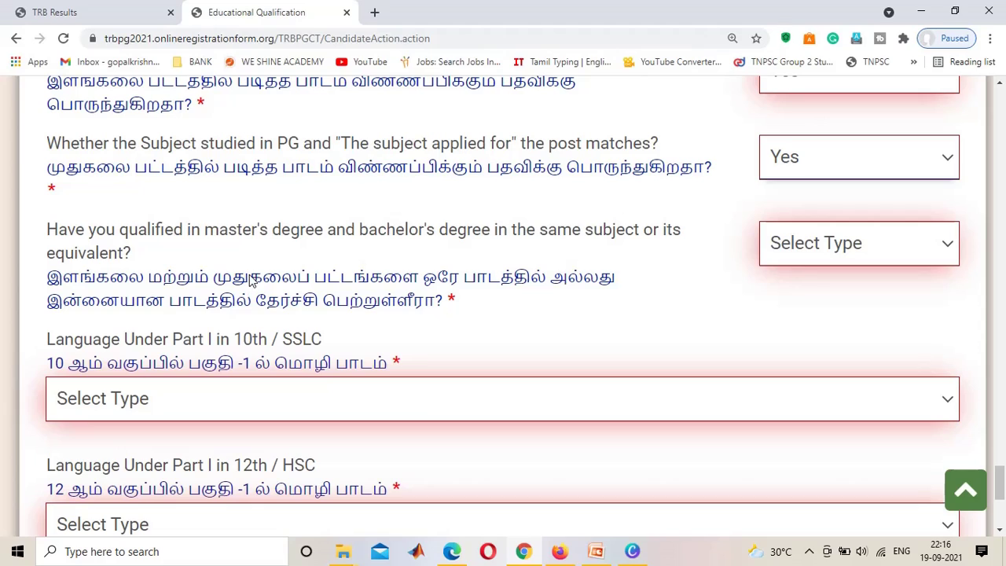
click(782, 245)
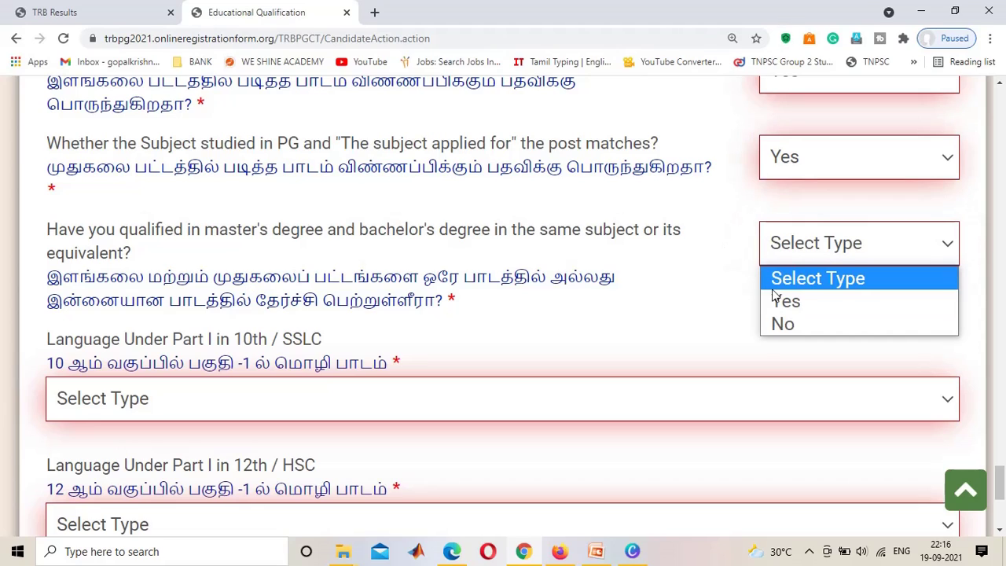
click(774, 302)
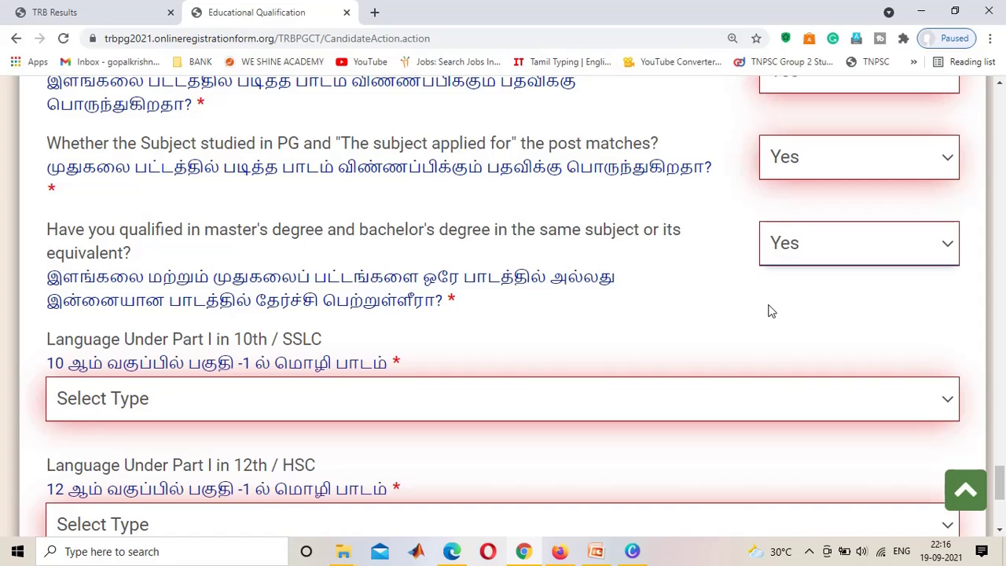
Step: Set the Part I language to Tamil for 10th/SSLC, 12th/HSC and UG
scroll(471, 354, down, 1)
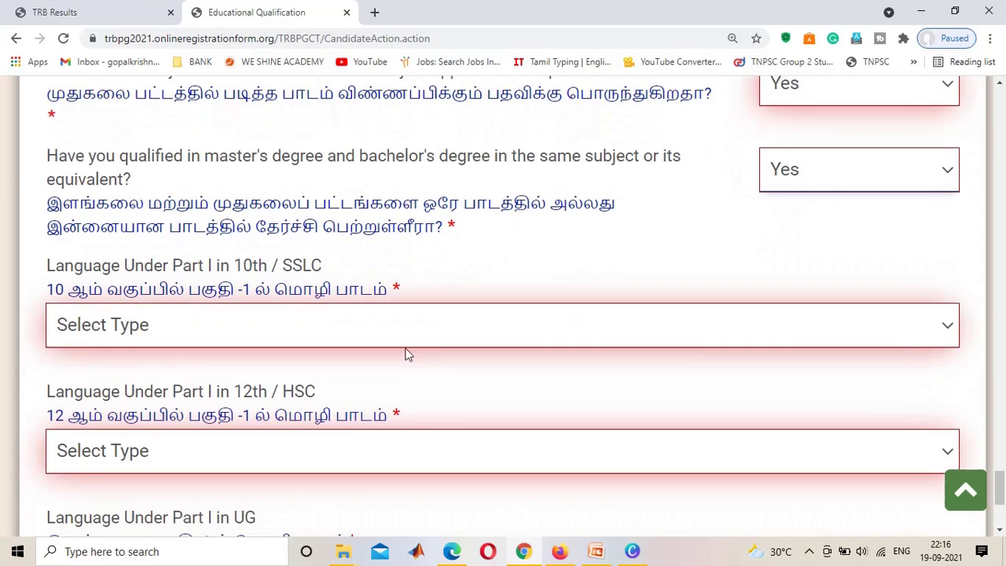
click(254, 328)
click(215, 383)
scroll(217, 401, down, 2)
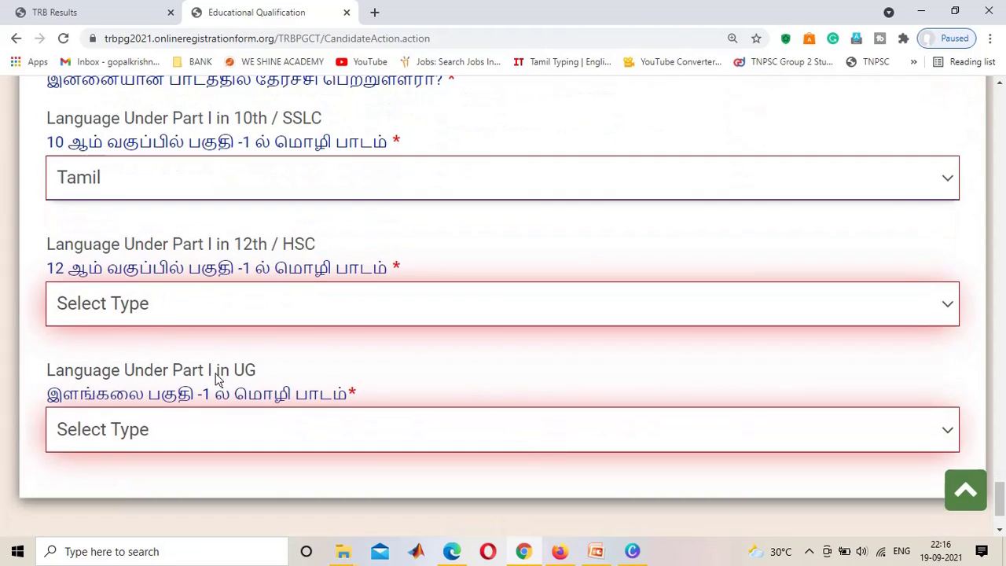
click(206, 304)
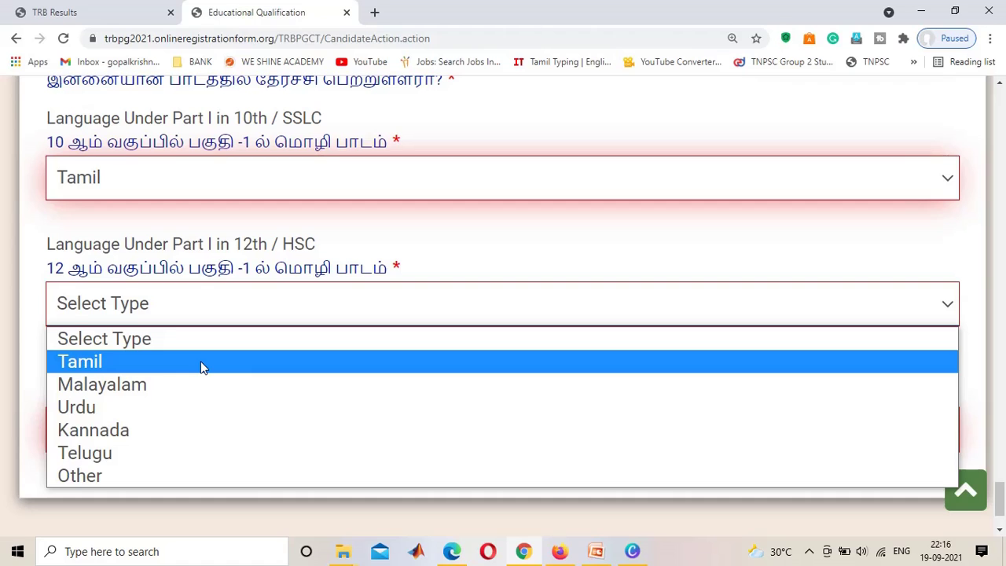
click(200, 361)
scroll(201, 358, down, 1)
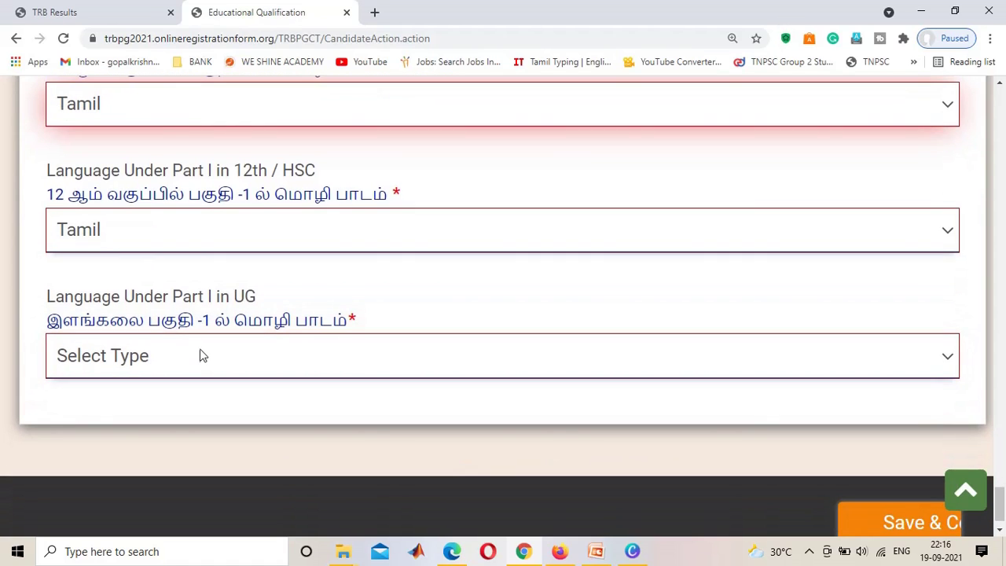
click(200, 355)
click(132, 214)
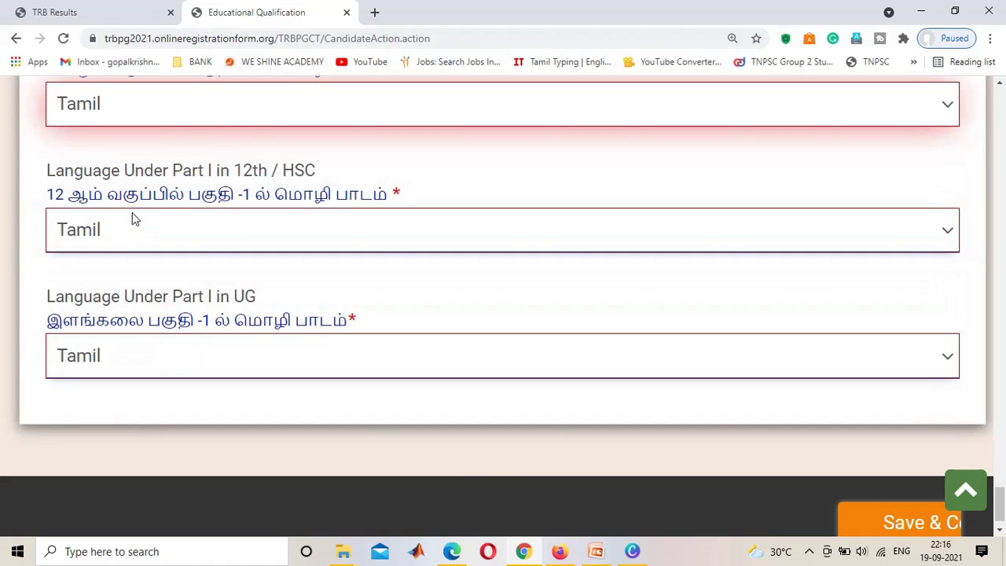
scroll(447, 369, down, 1)
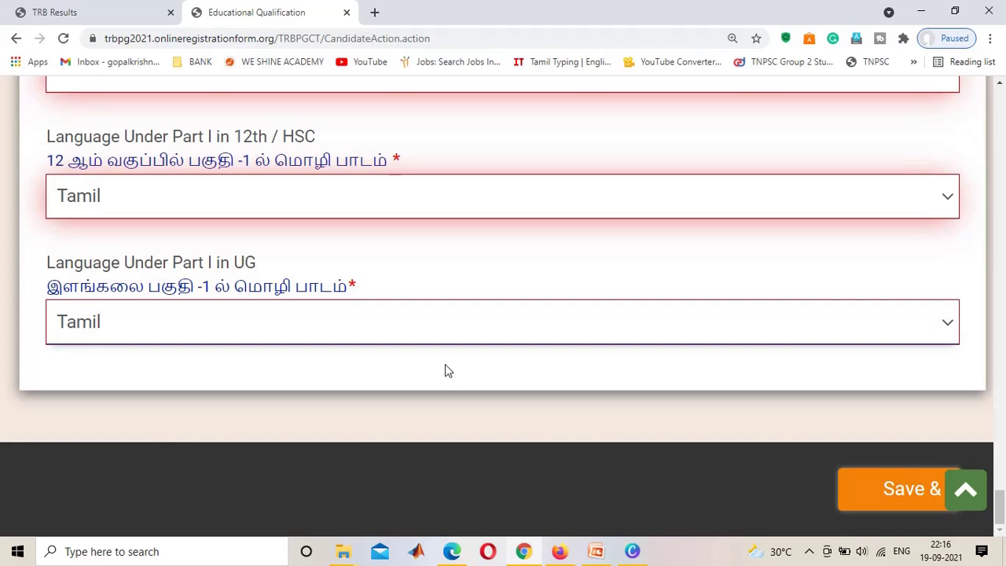
Step: Save the qualification details and continue to the Upload Photo step
click(904, 487)
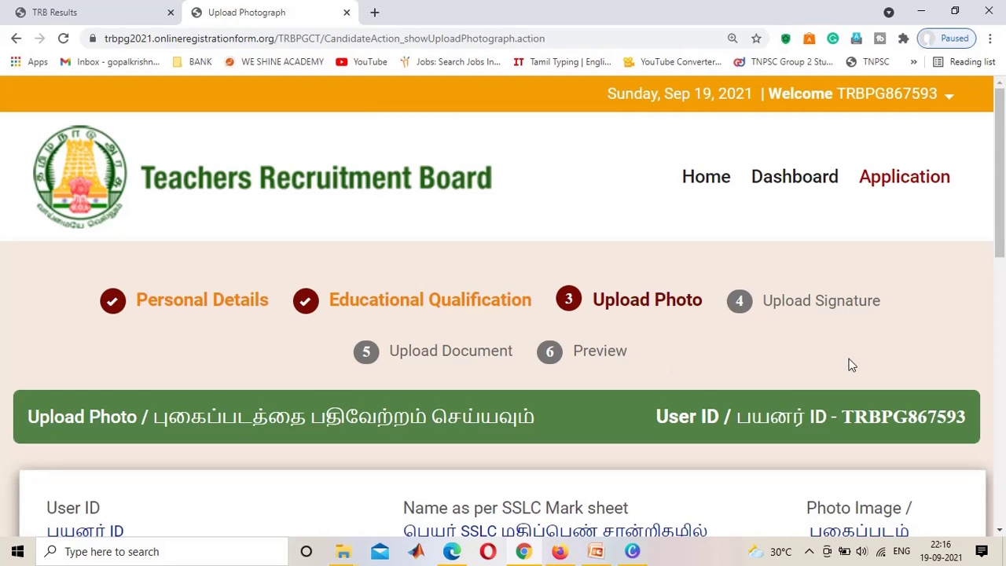
scroll(847, 353, down, 4)
scroll(842, 328, down, 4)
scroll(840, 333, up, 2)
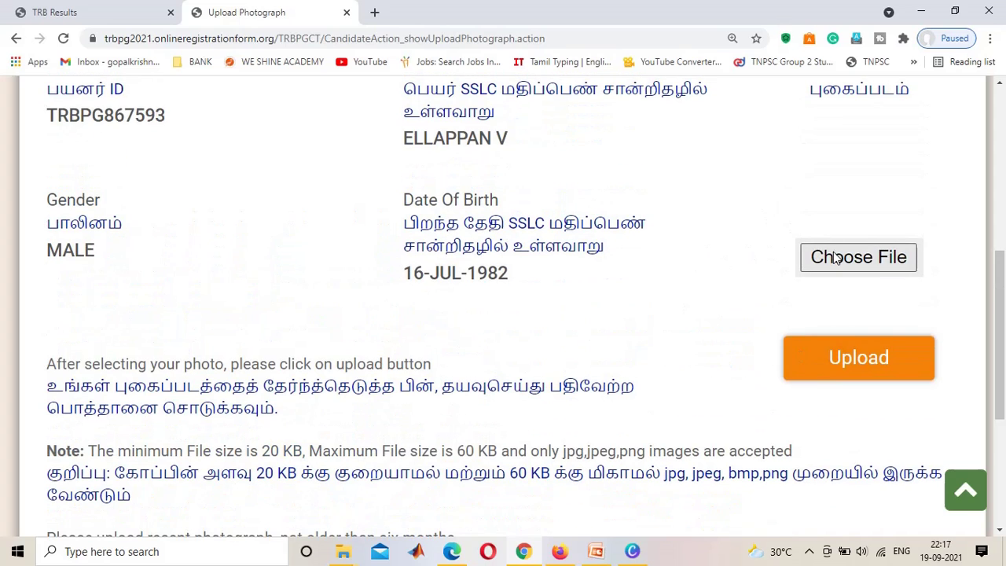
scroll(834, 260, up, 2)
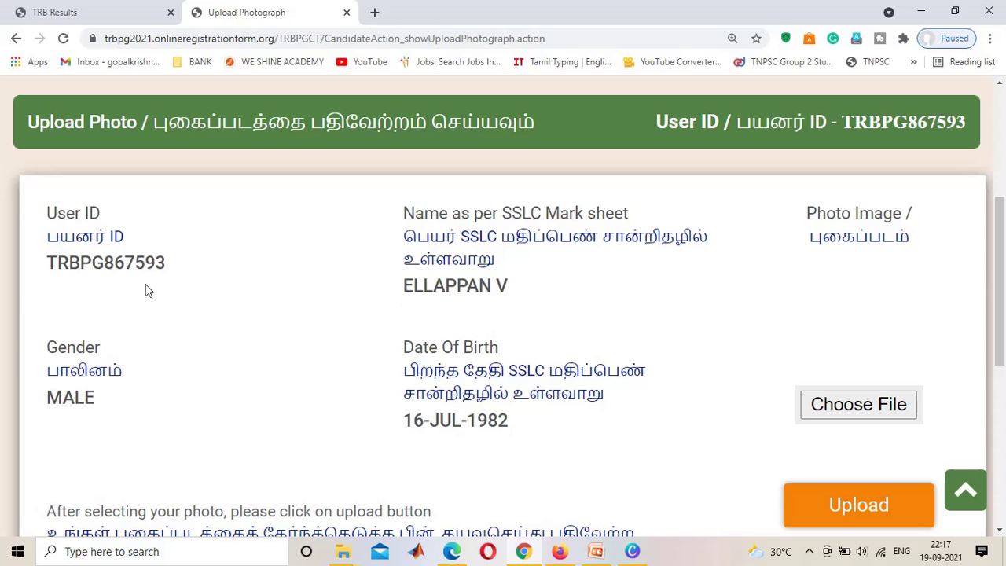
scroll(609, 353, down, 2)
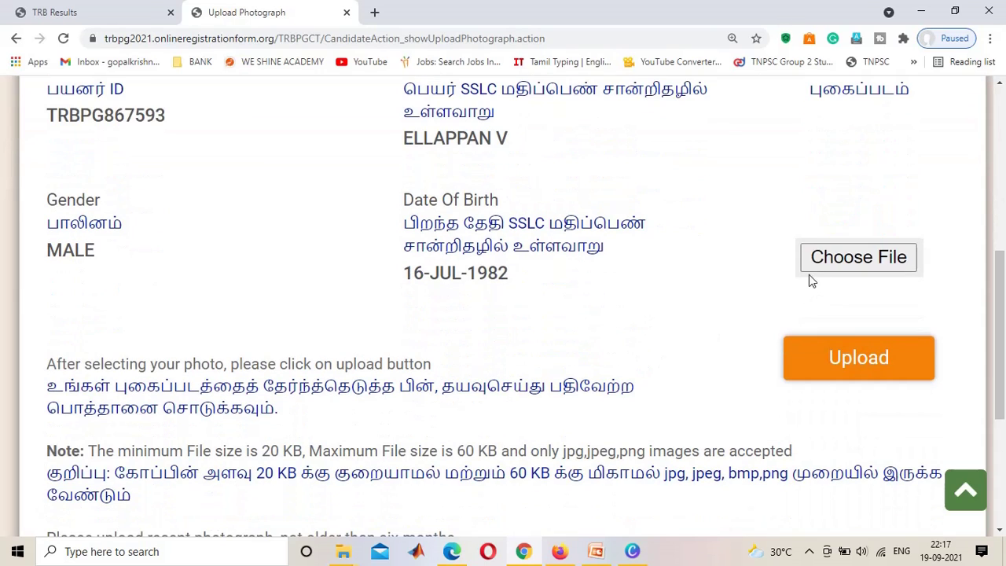
Step: Try Upload with no file chosen, then bring up the file picker with Choose File
click(864, 356)
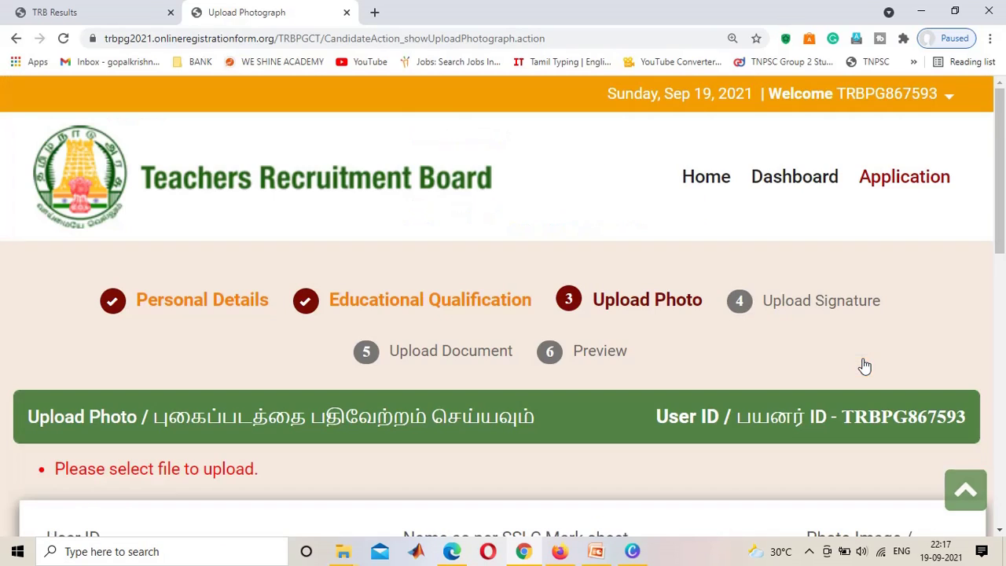
scroll(629, 348, down, 3)
scroll(232, 280, down, 4)
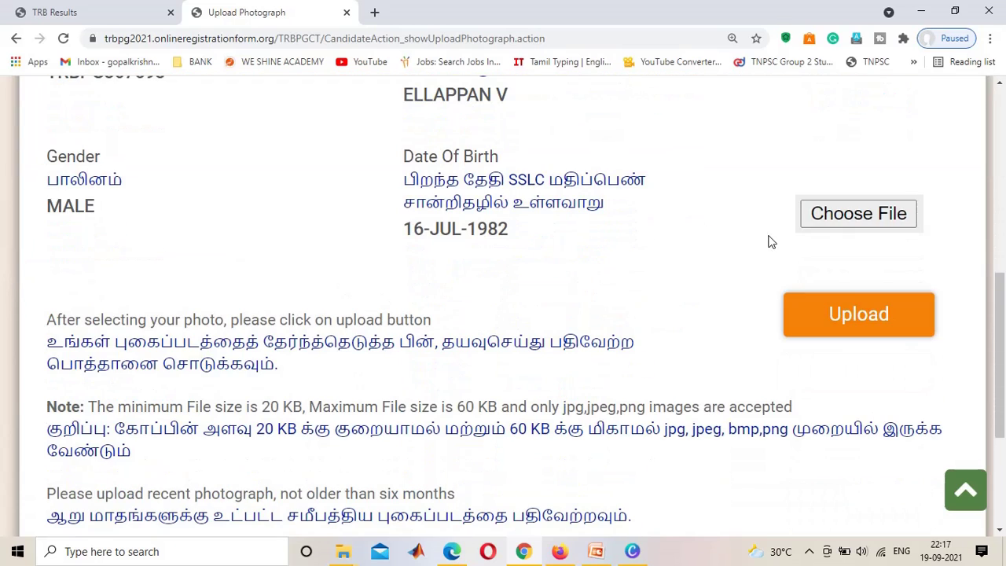
click(832, 221)
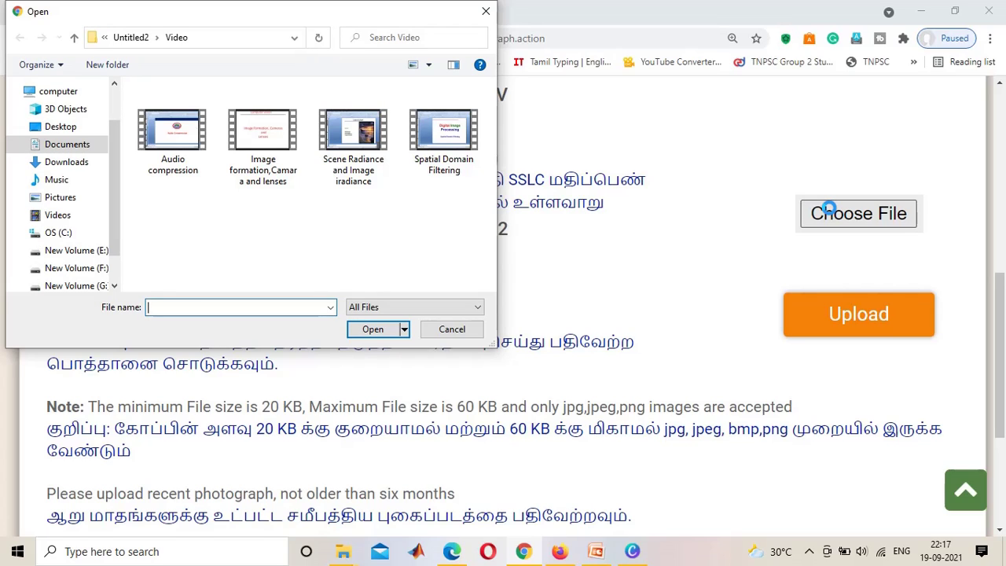
Step: Upload 'new photo' from Downloads, see it rejected, and minimize Chrome
click(81, 167)
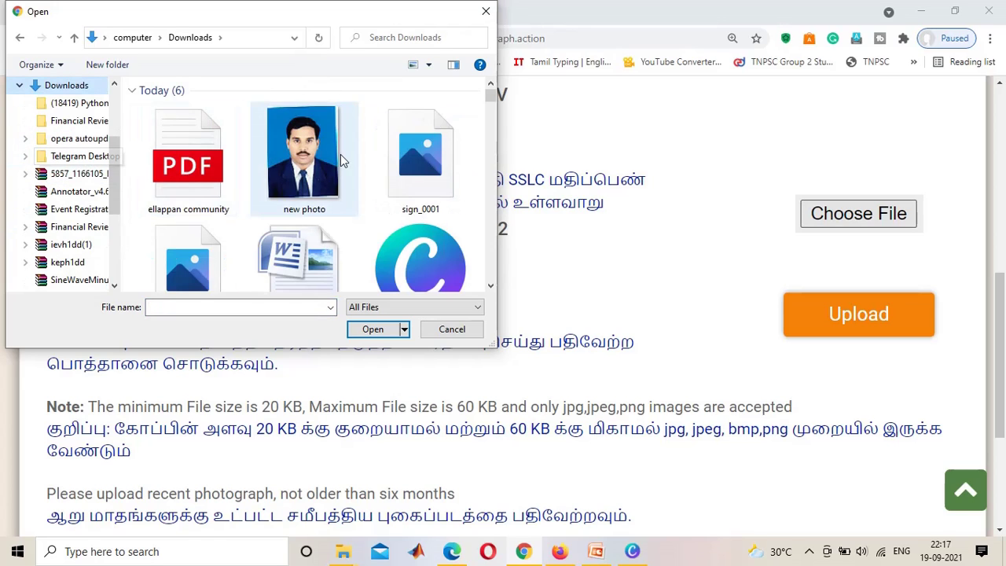
double_click(314, 167)
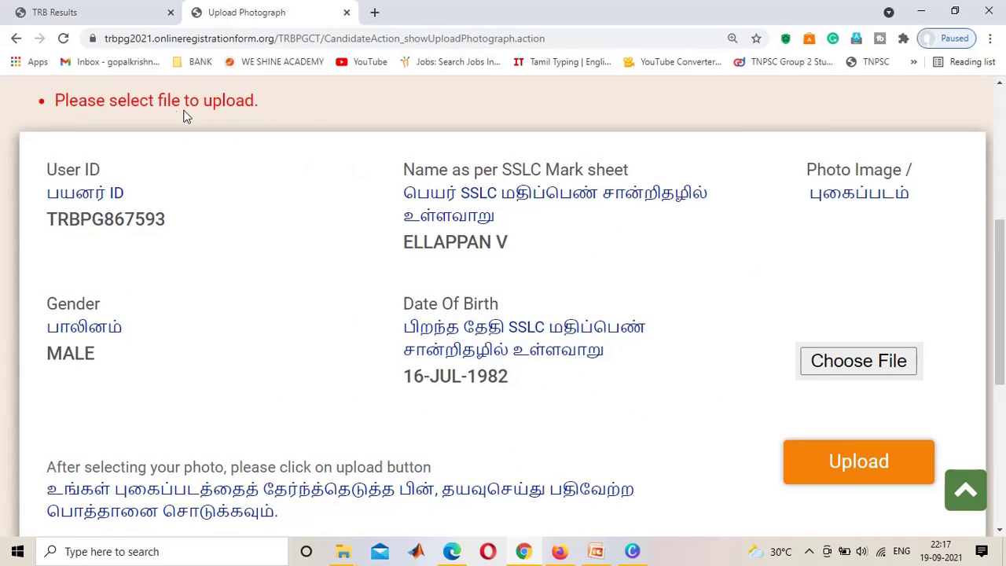
click(865, 470)
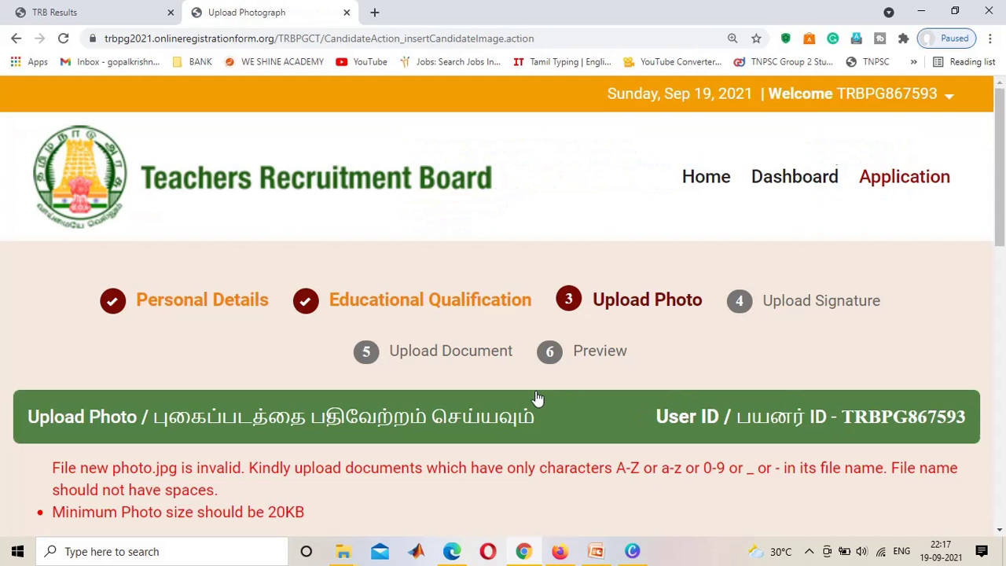
scroll(539, 400, down, 4)
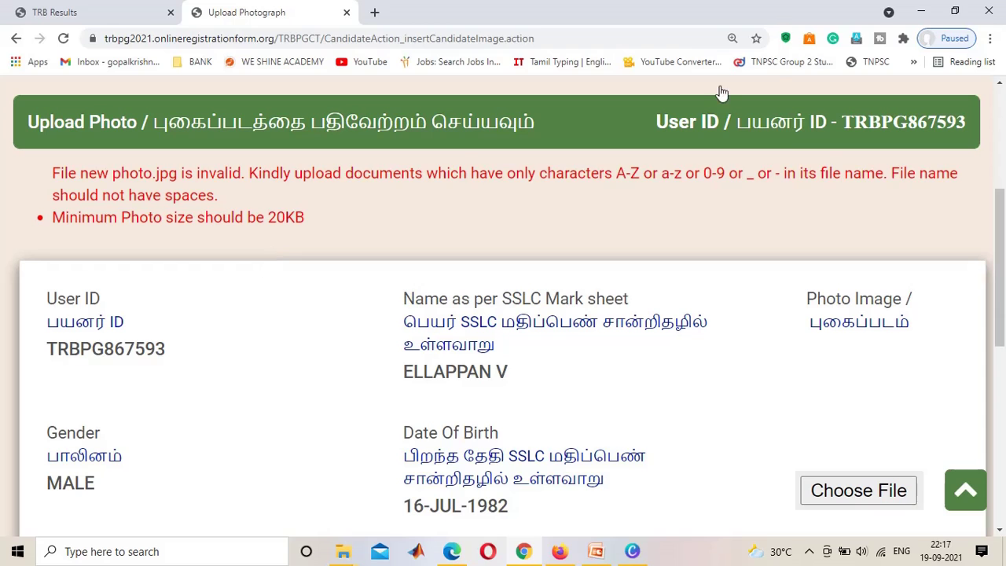
click(921, 13)
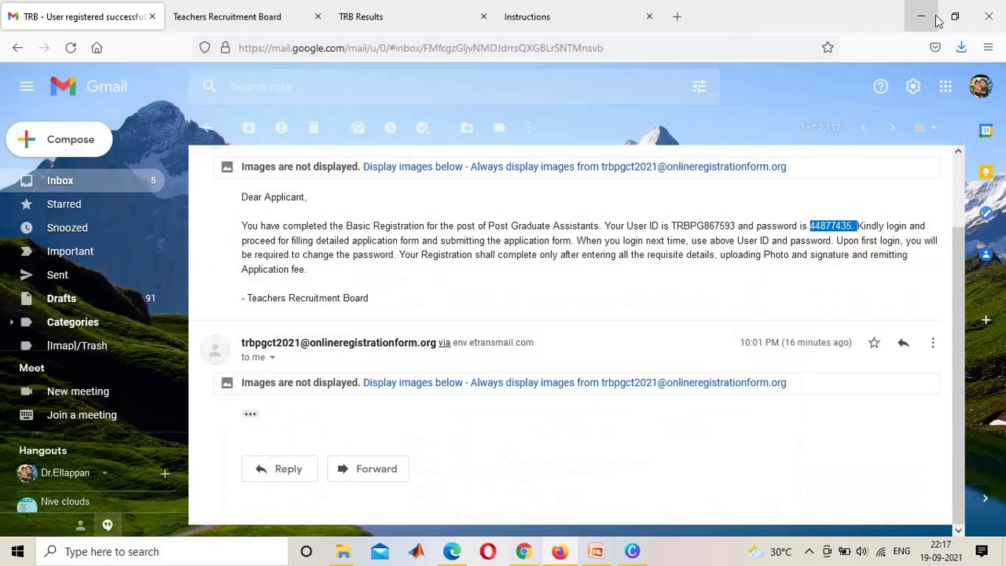
Step: Rename 'new photo' in Downloads to 12, then return to Chrome
click(921, 16)
click(922, 13)
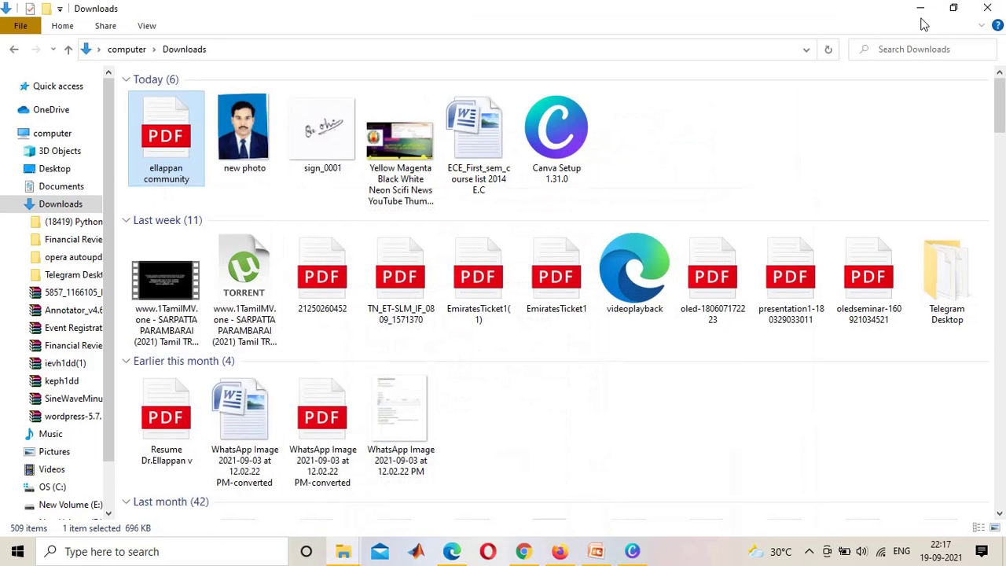
click(240, 164)
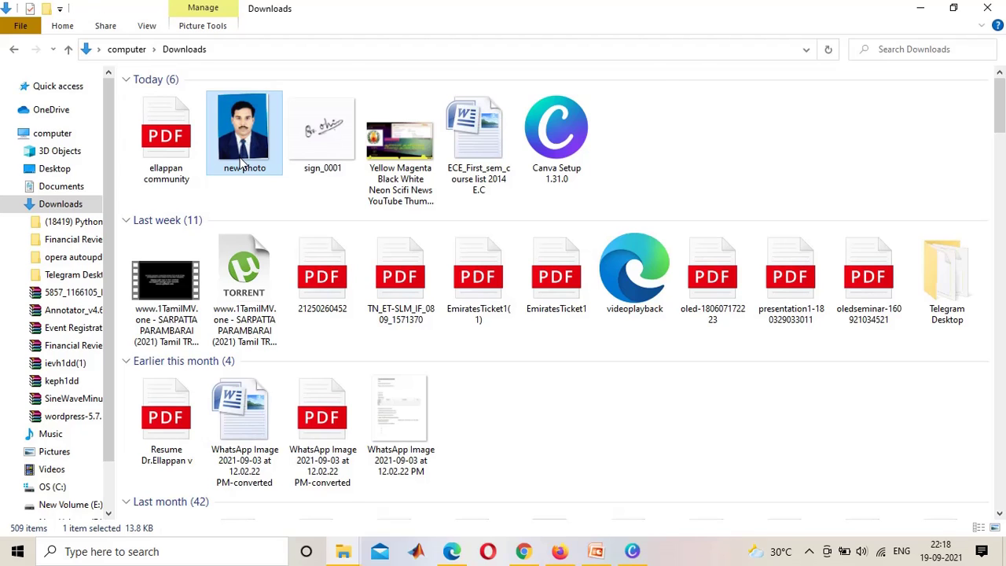
right_click(242, 164)
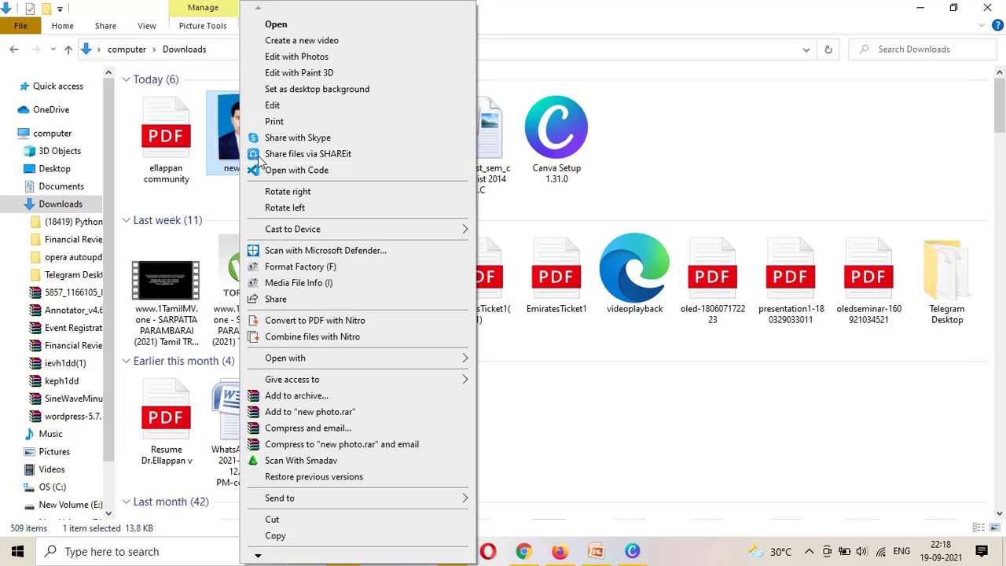
mouse_move(255, 557)
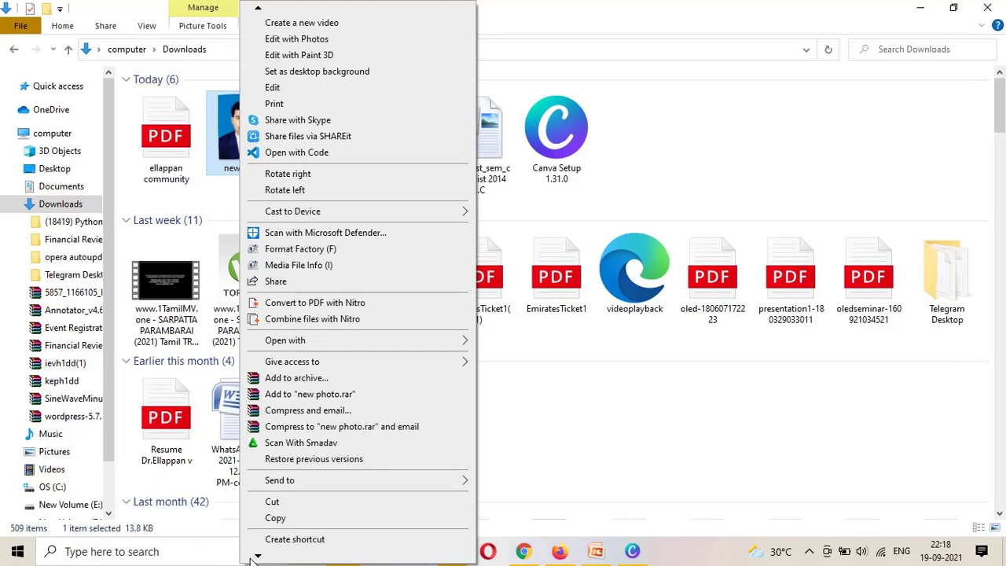
click(280, 540)
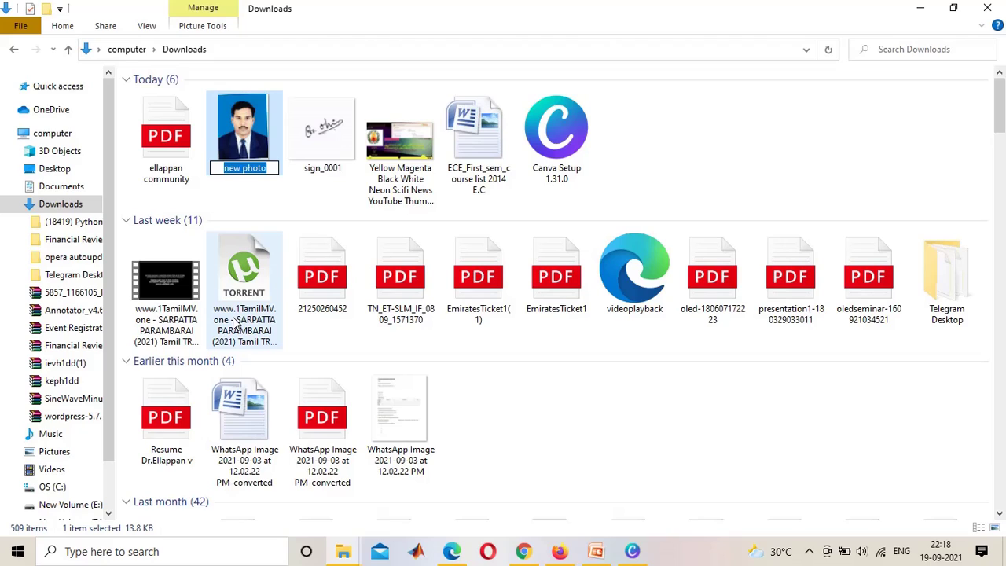
text(12)
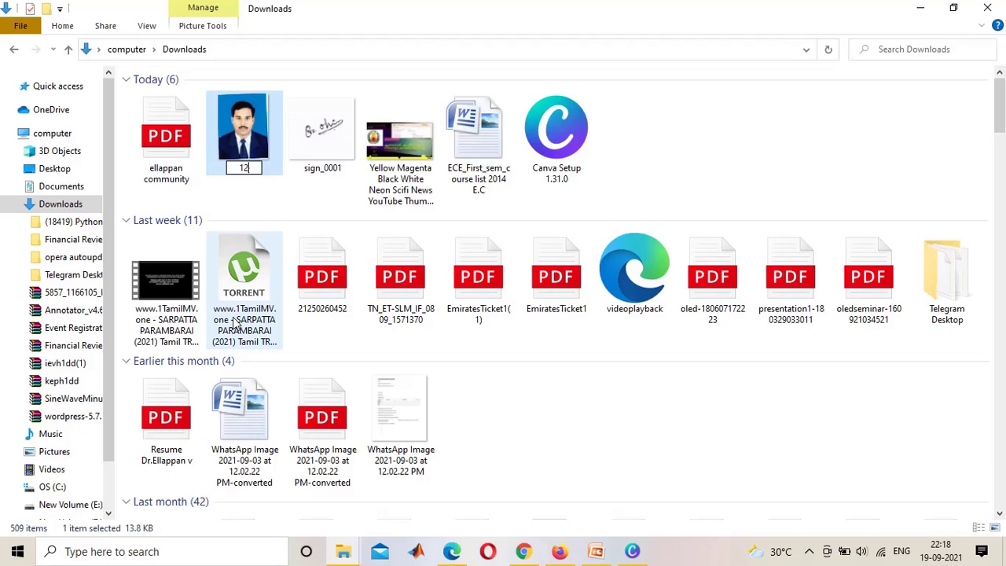
click(246, 142)
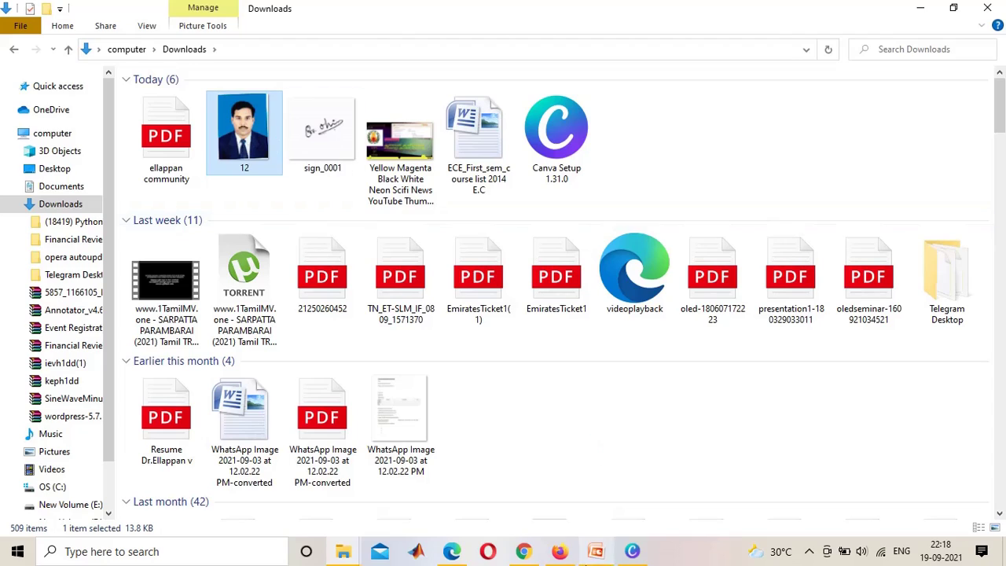
click(533, 555)
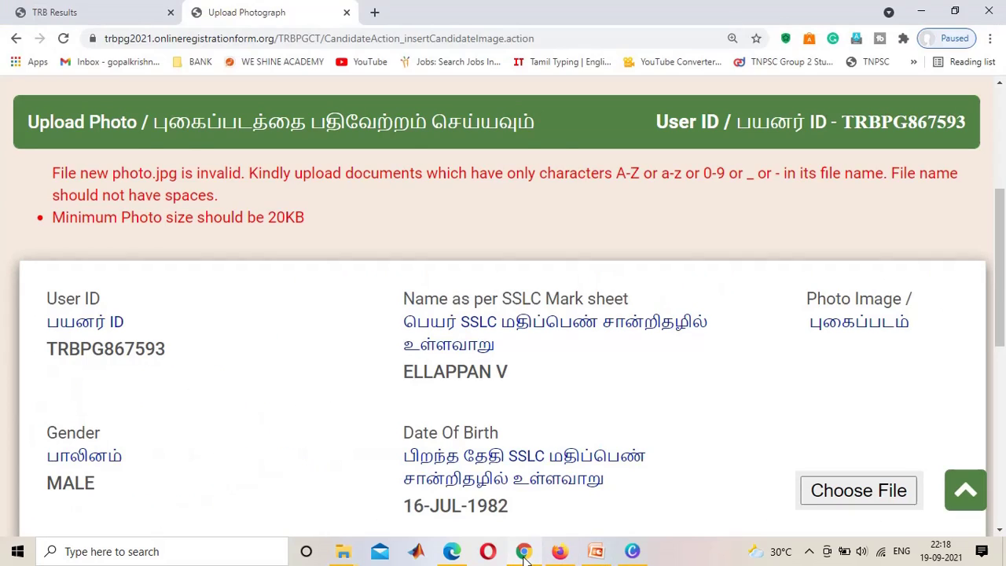
Step: Return to the upload page and choose photo 12 in the file picker
click(527, 555)
click(525, 557)
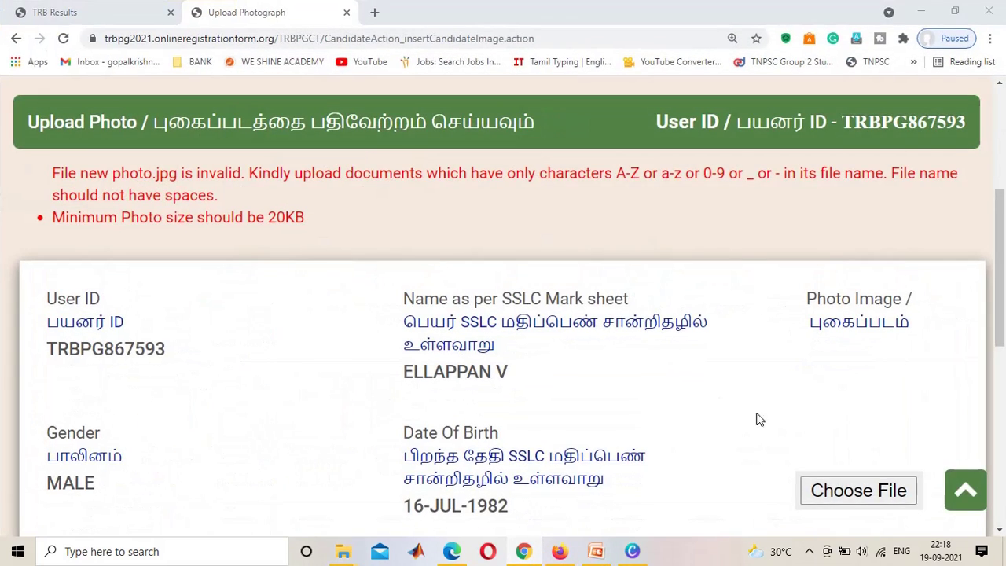
scroll(826, 482, down, 2)
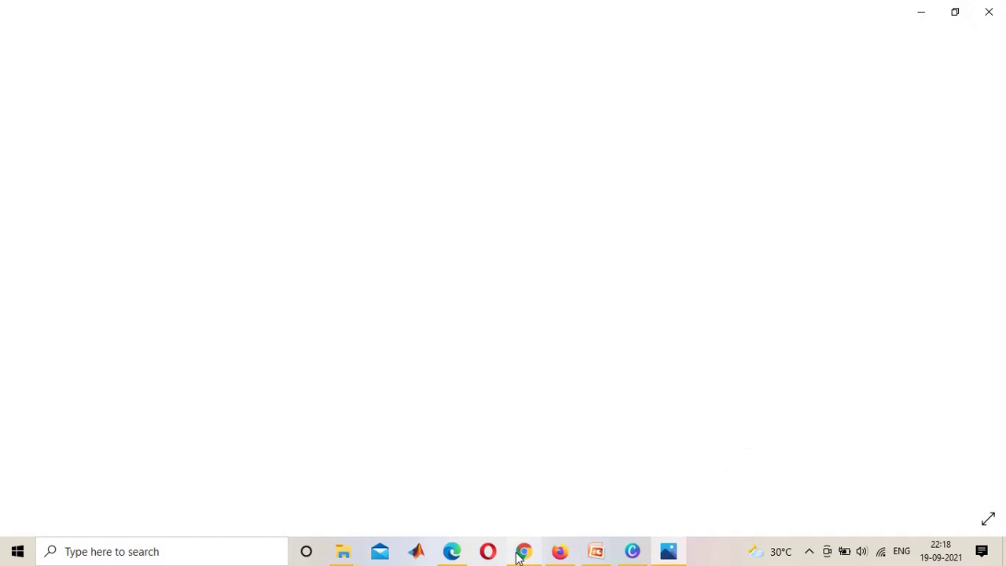
click(523, 551)
click(868, 448)
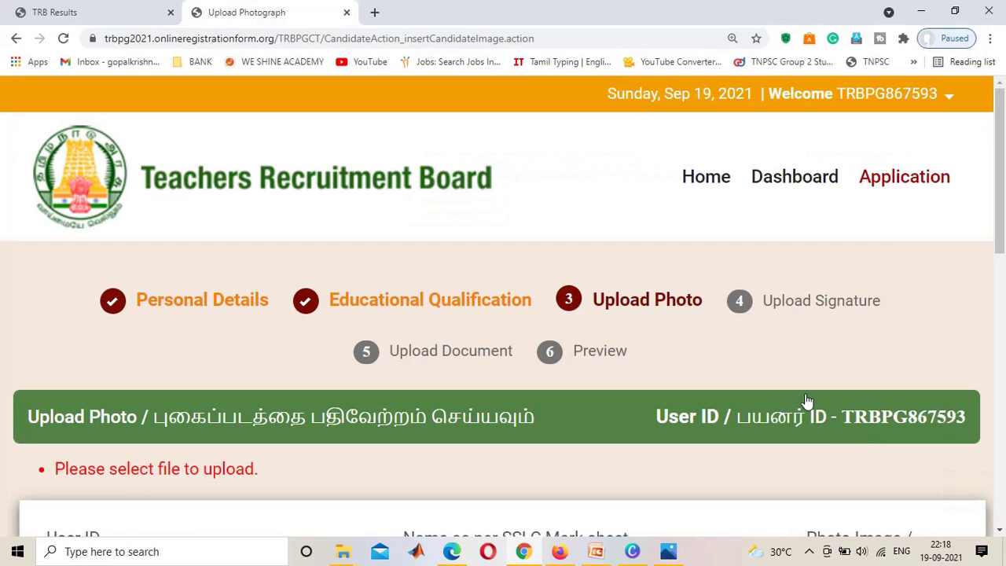
scroll(676, 411, down, 3)
scroll(794, 467, down, 2)
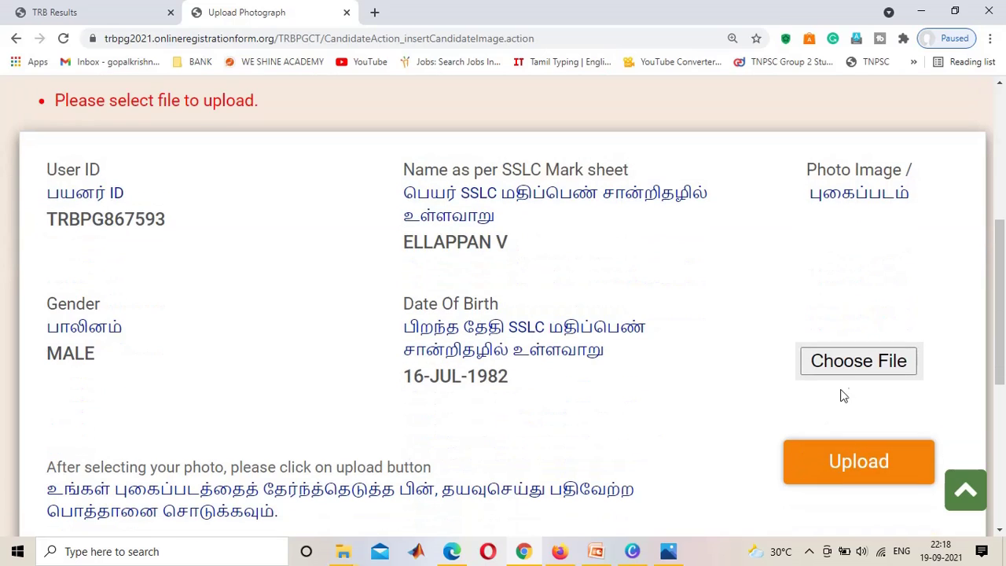
click(843, 363)
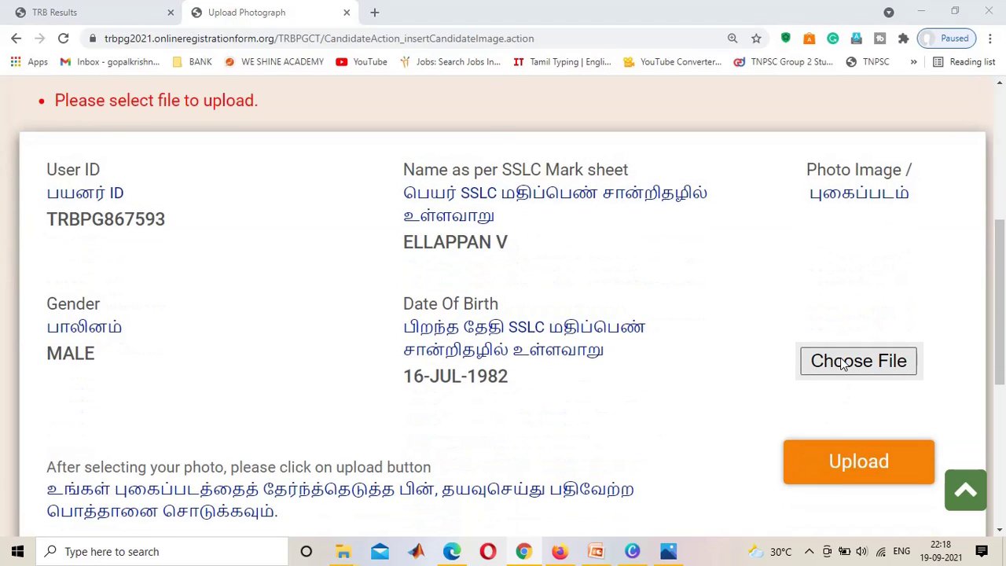
click(304, 162)
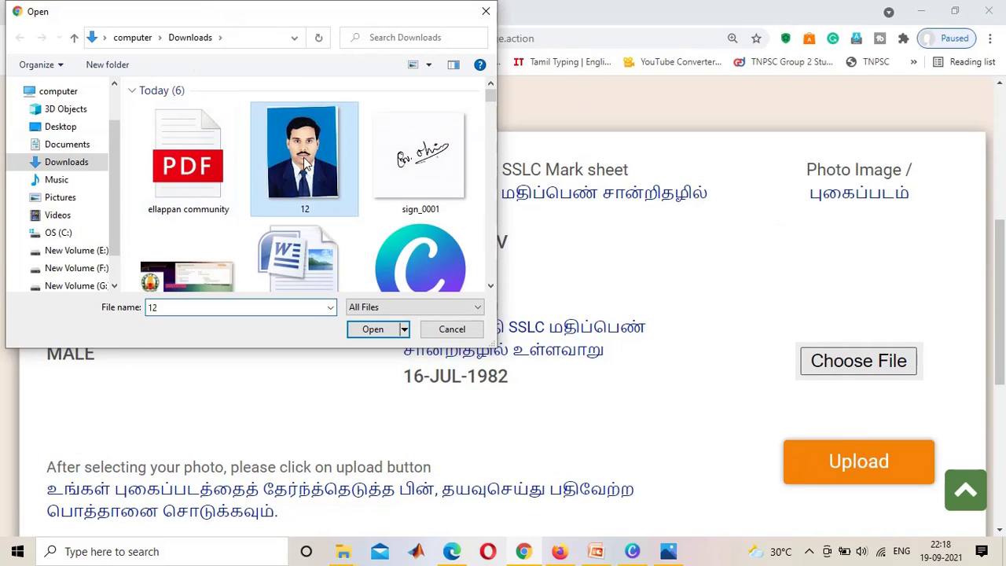
double_click(303, 161)
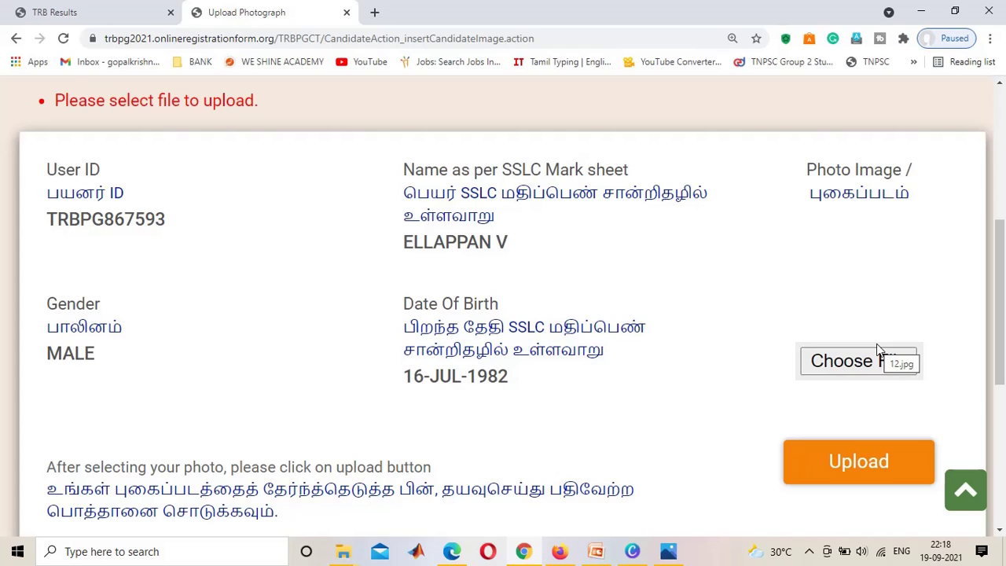
Step: Re-select photo 12, upload it, and highlight the 'Minimum Photo size should be 20KB' error
scroll(754, 346, up, 3)
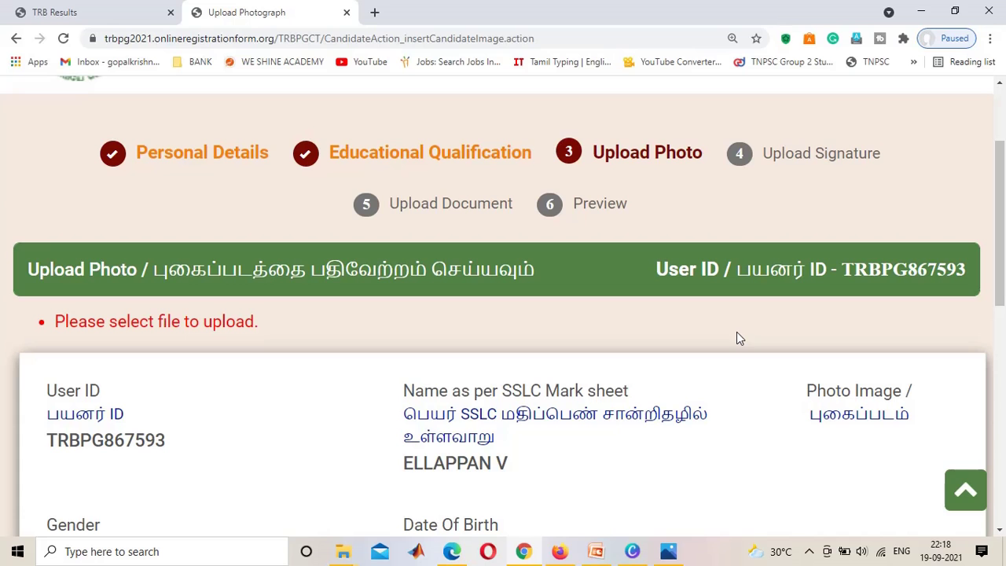
scroll(743, 346, down, 5)
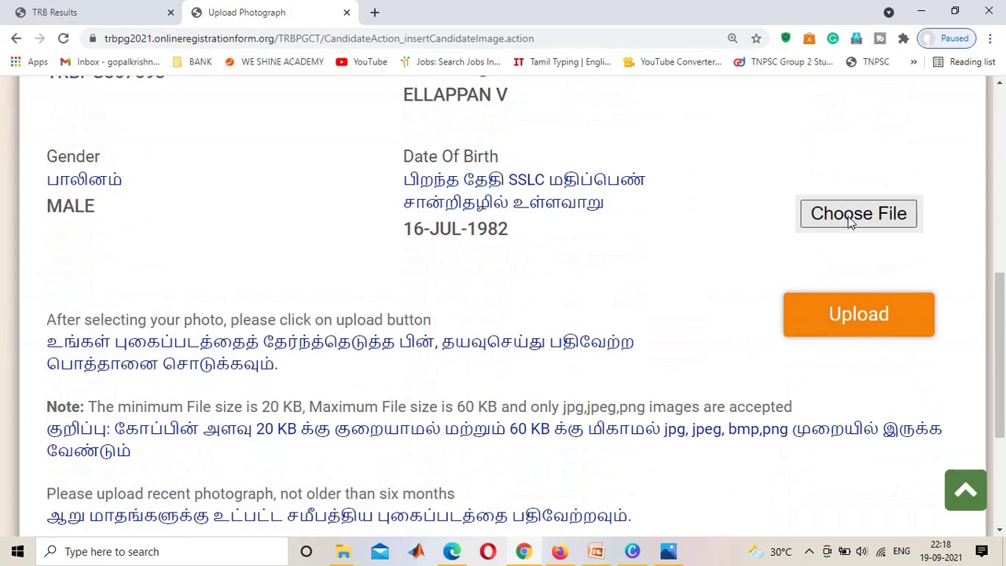
click(850, 216)
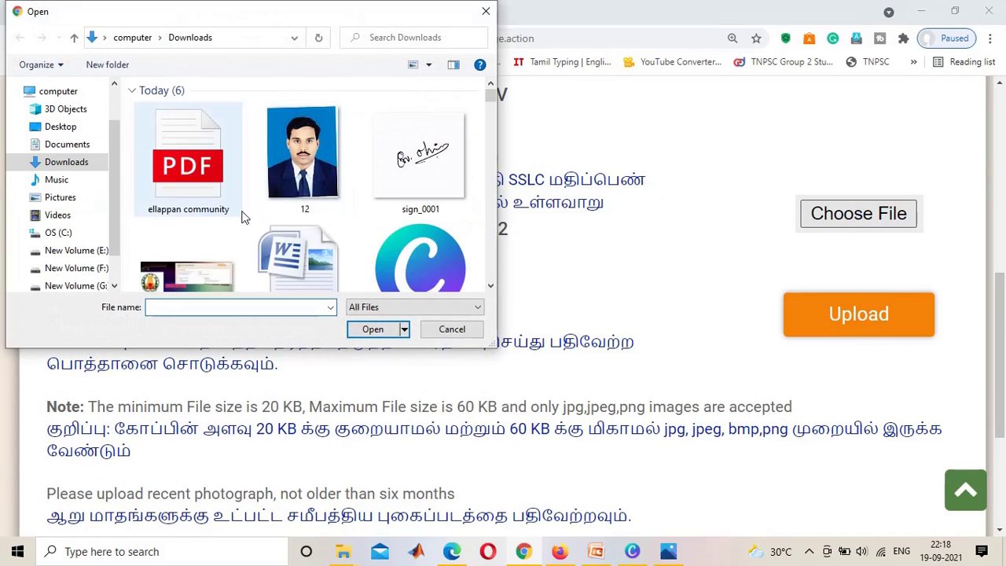
double_click(283, 185)
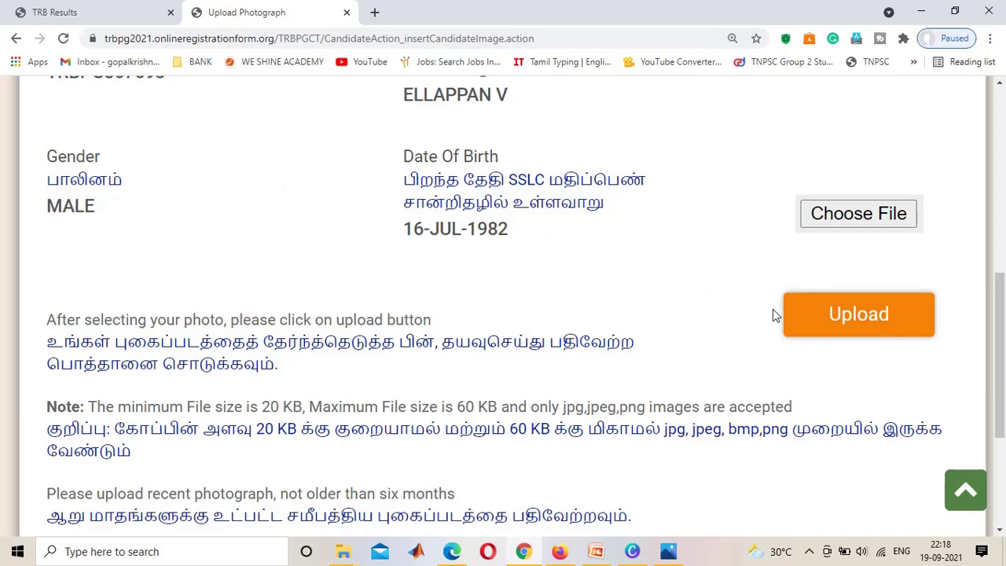
click(843, 321)
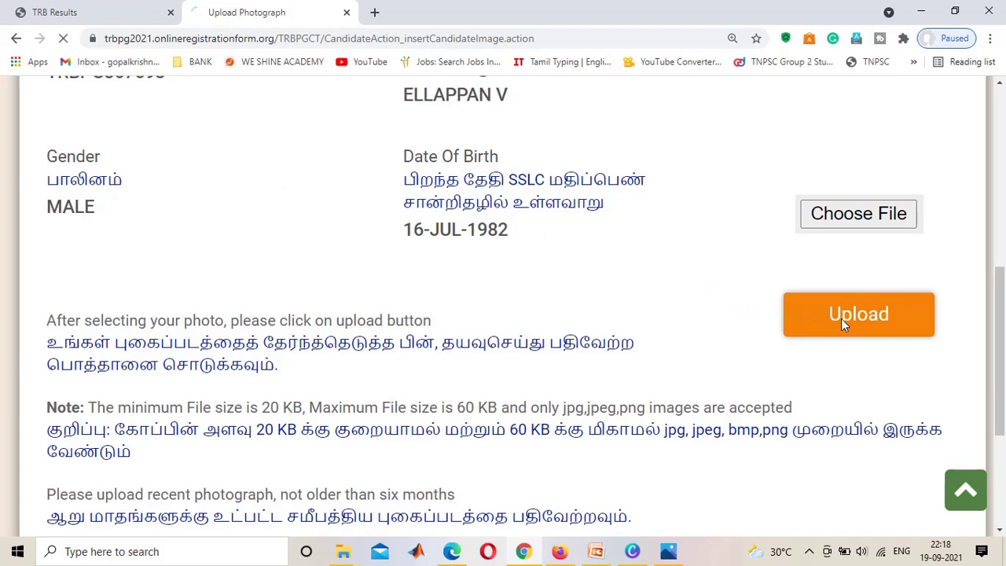
scroll(716, 303, down, 5)
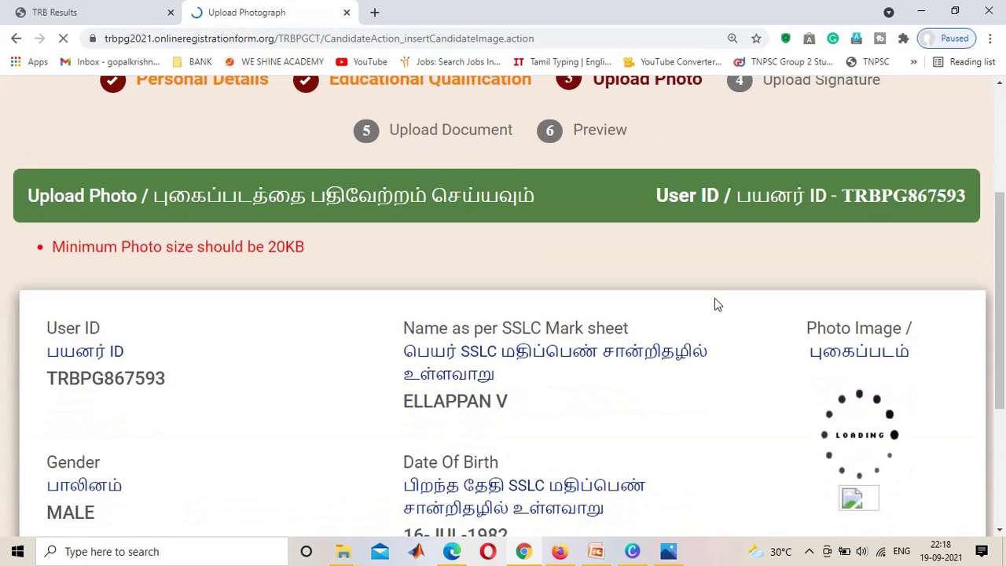
scroll(716, 304, down, 1)
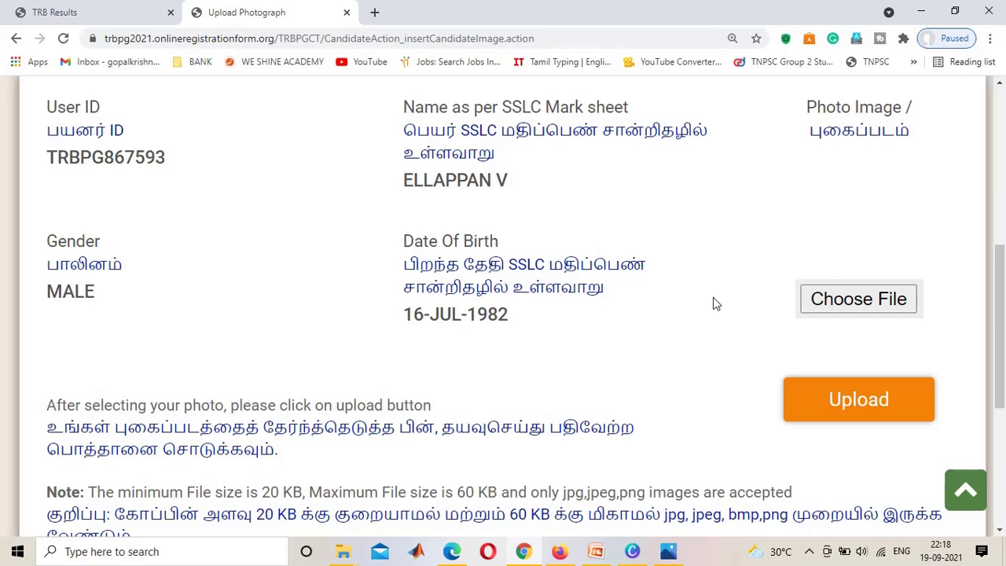
scroll(1001, 184, up, 2)
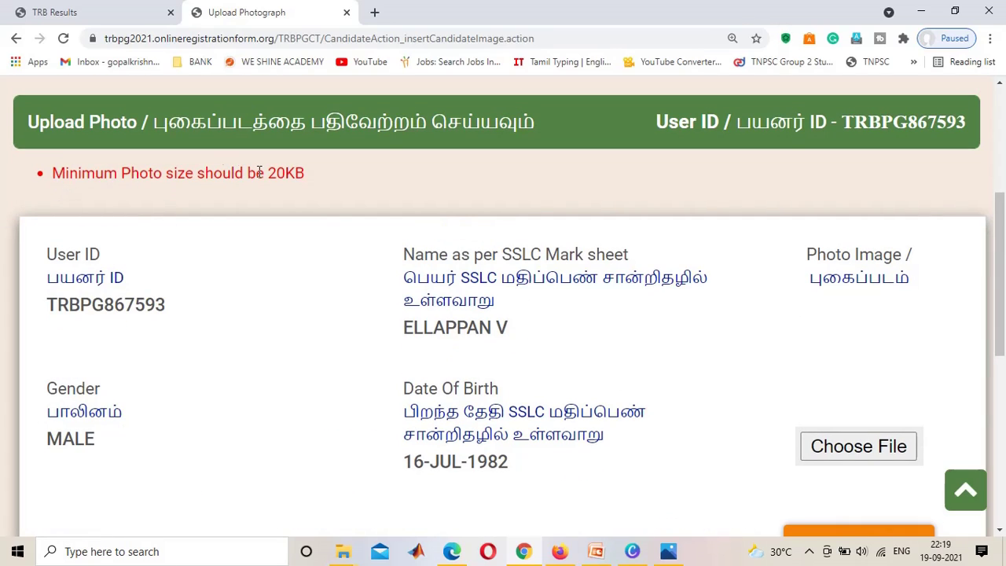
double_click(305, 172)
click(328, 179)
scroll(327, 179, down, 2)
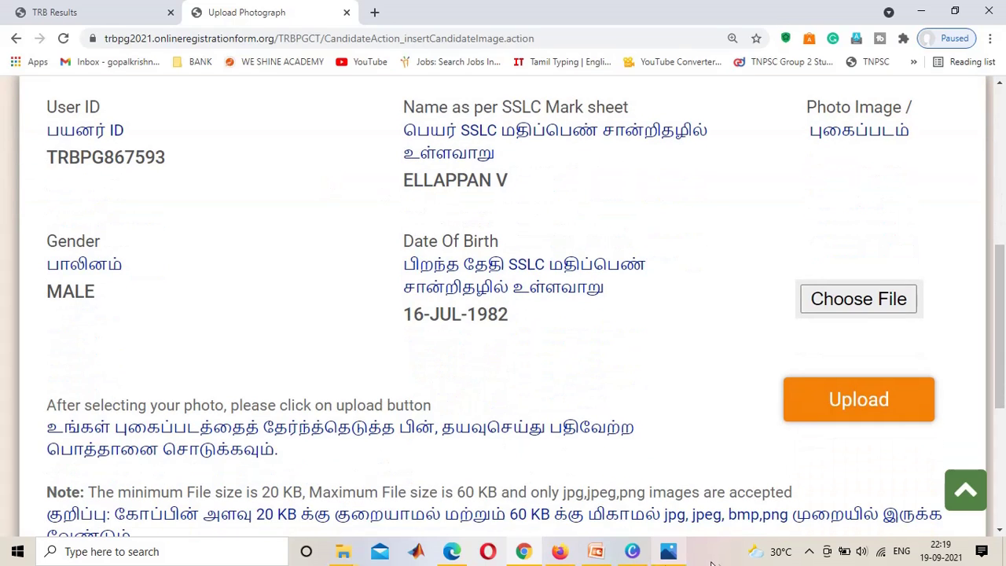
Step: View photo 12, then confirm in its Properties that it is 13.8 KB
click(669, 554)
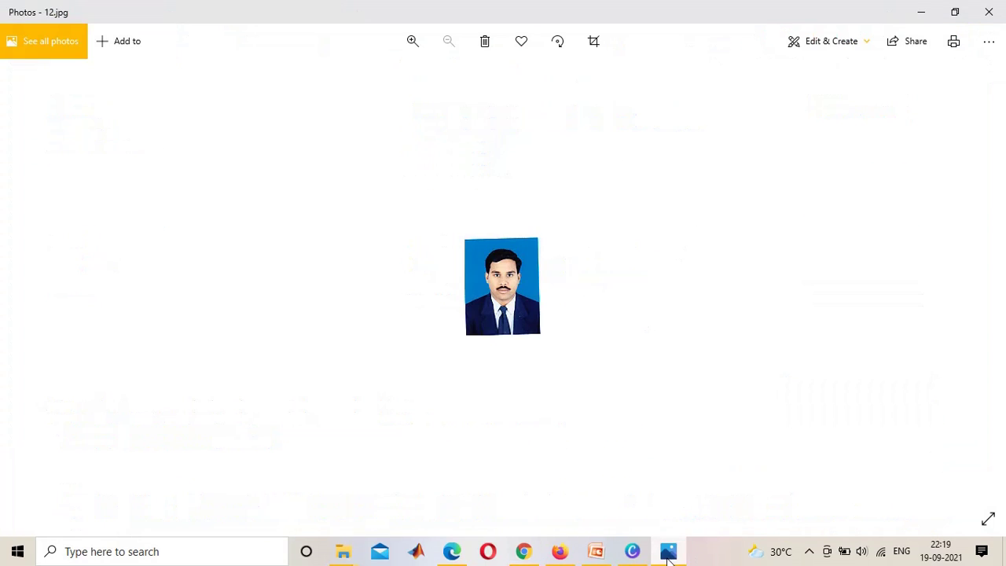
click(988, 12)
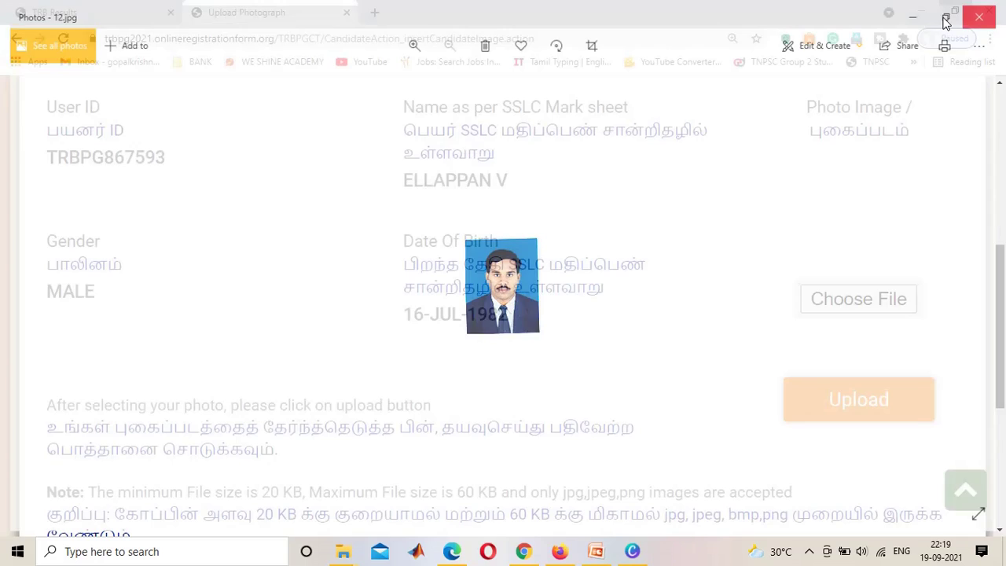
click(917, 16)
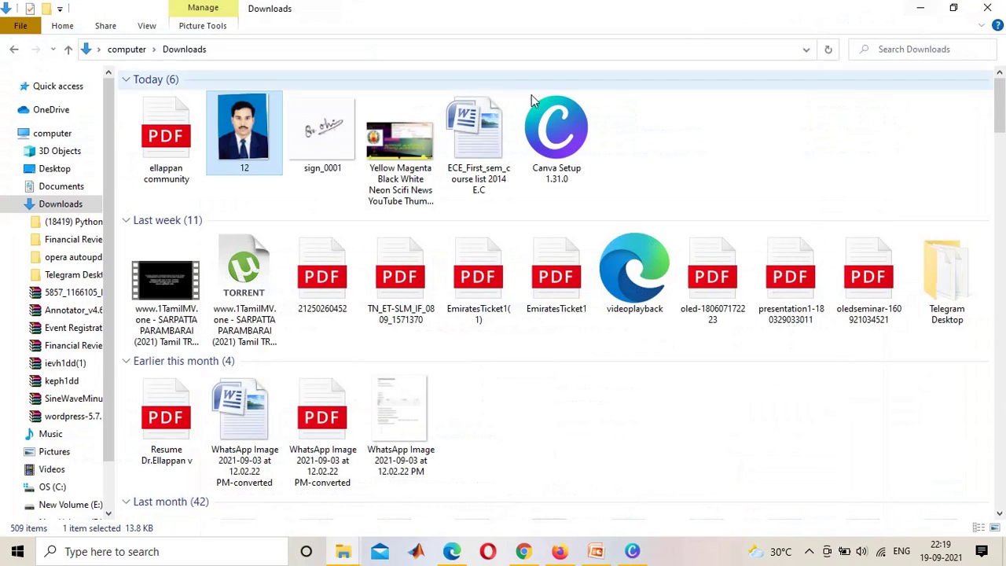
right_click(250, 136)
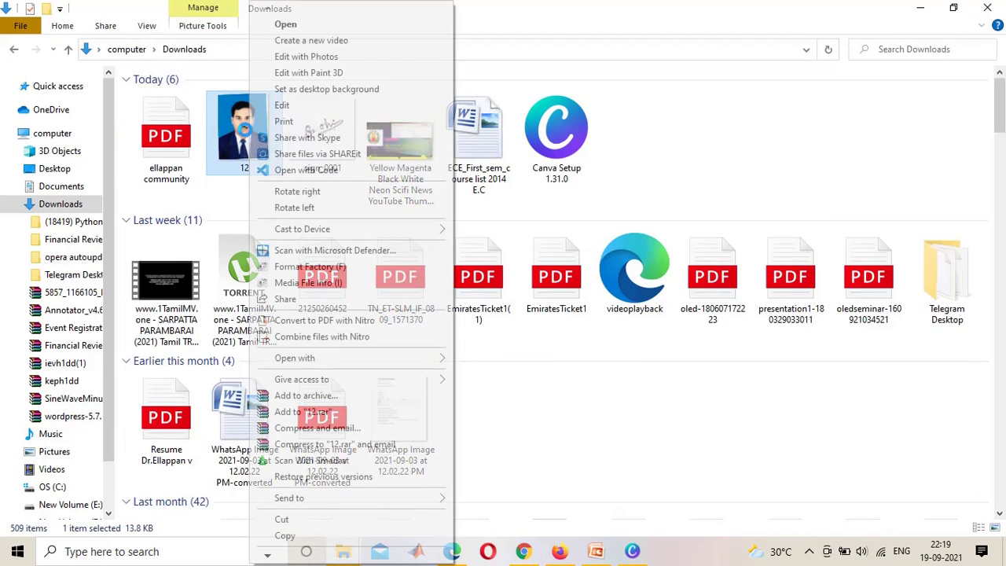
mouse_move(268, 557)
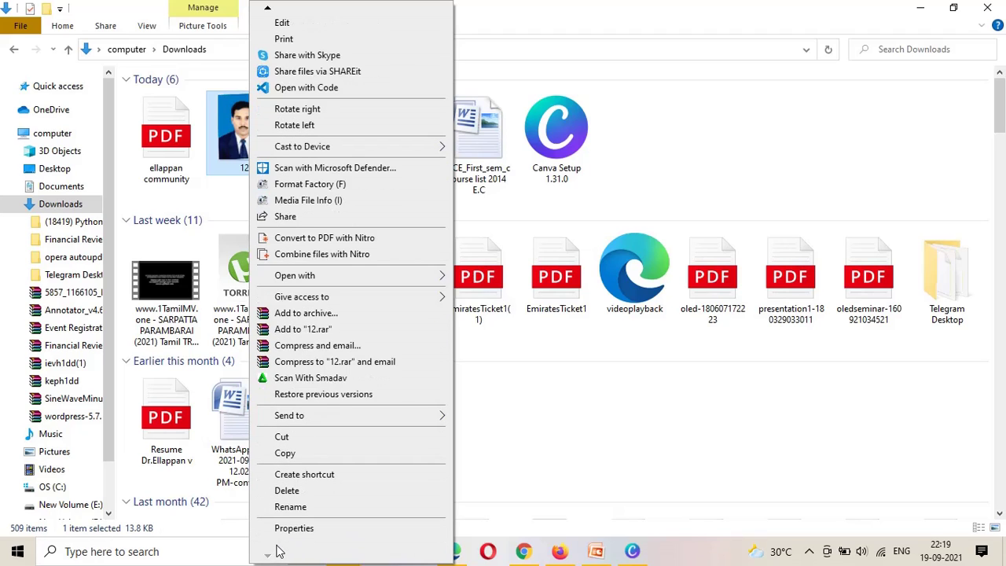
click(271, 545)
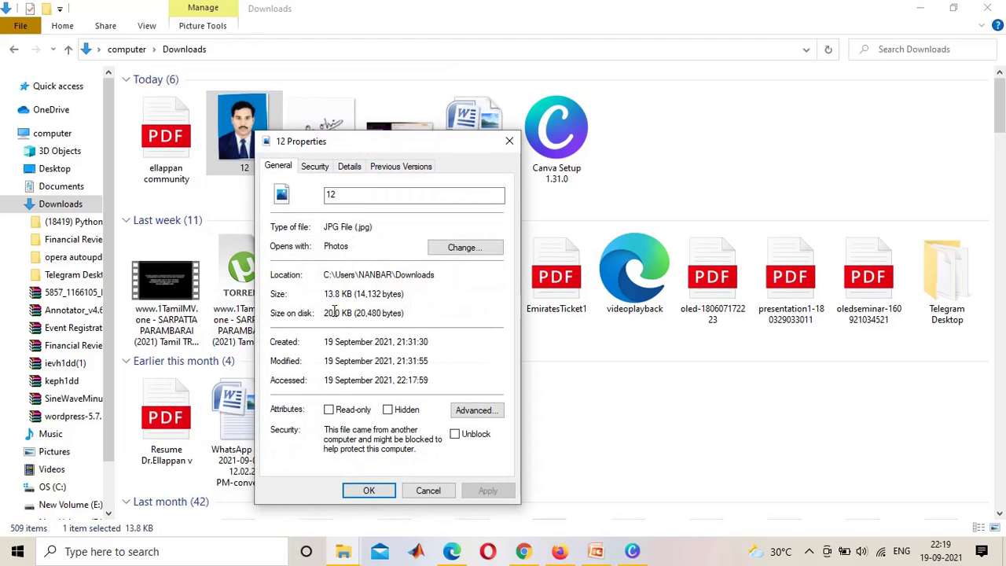
drag(325, 293, 356, 295)
click(509, 141)
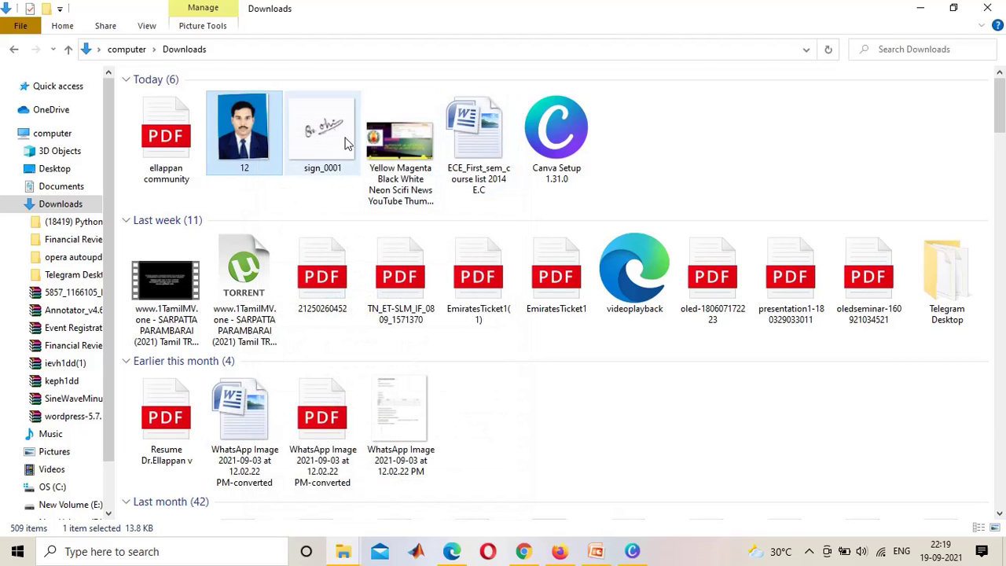
Step: Open photo 12 in Paint using Open with
right_click(254, 133)
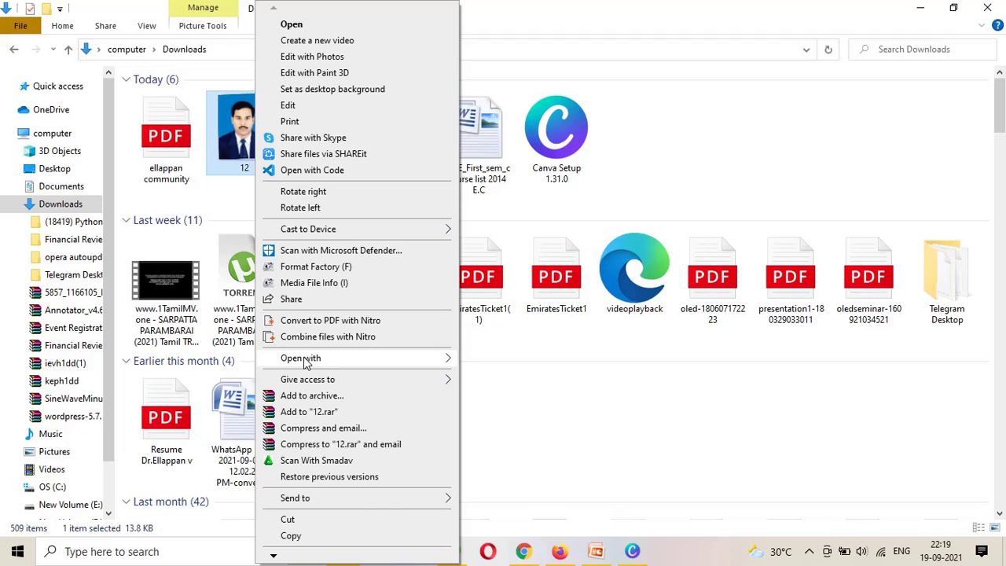
mouse_move(347, 362)
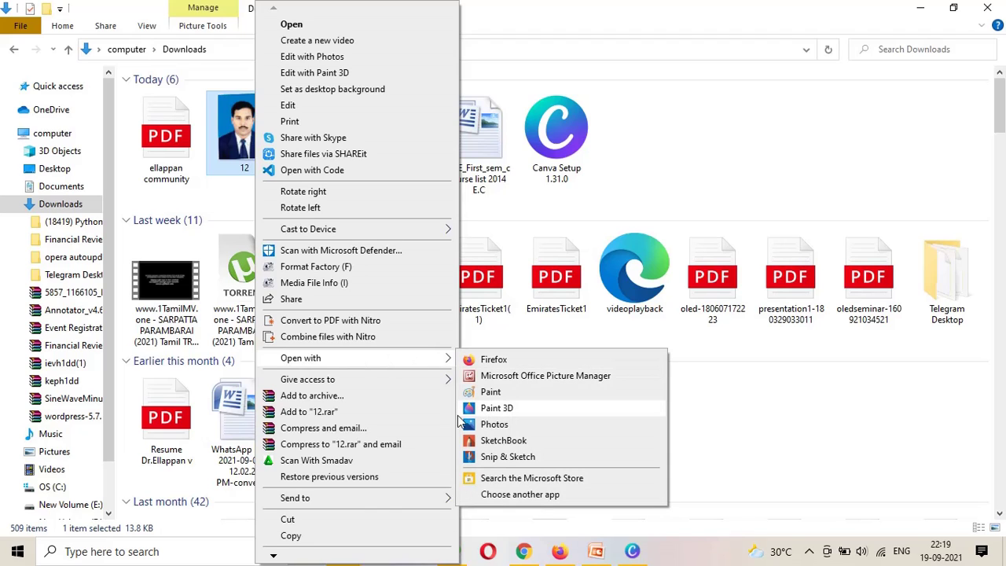
click(489, 393)
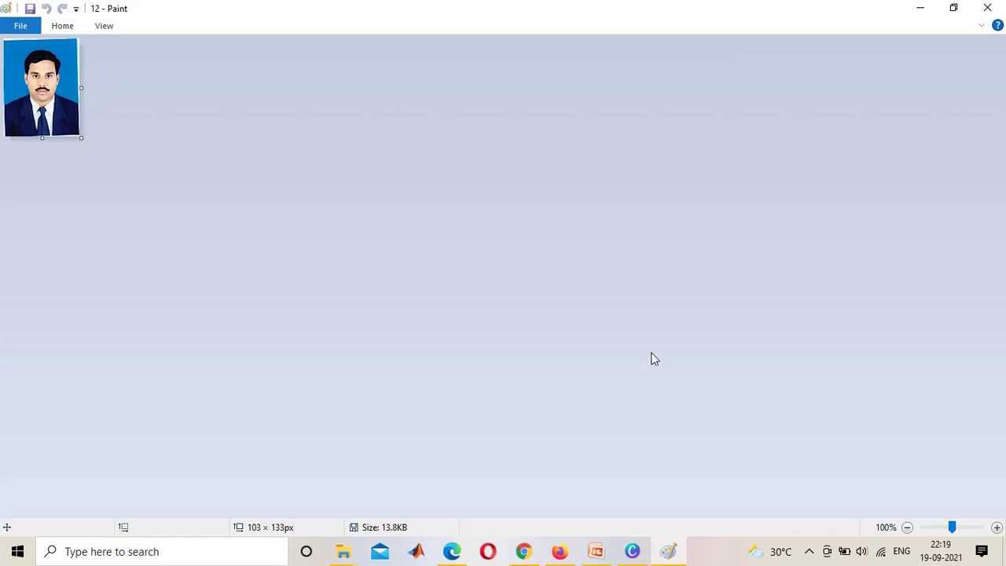
Step: Resize photo 12 to 80% horizontally in Paint
click(62, 25)
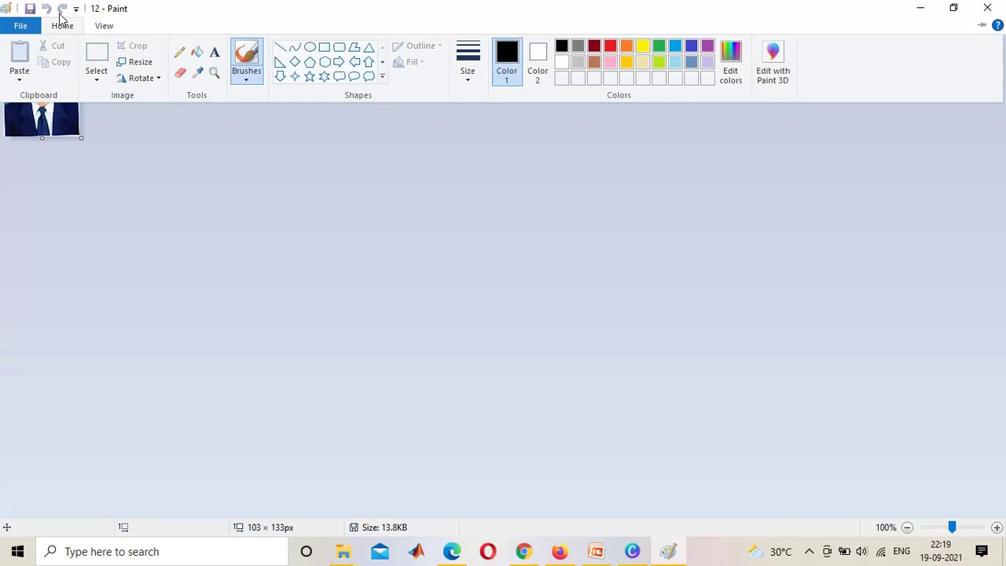
click(140, 62)
drag(179, 139, 71, 144)
text(80)
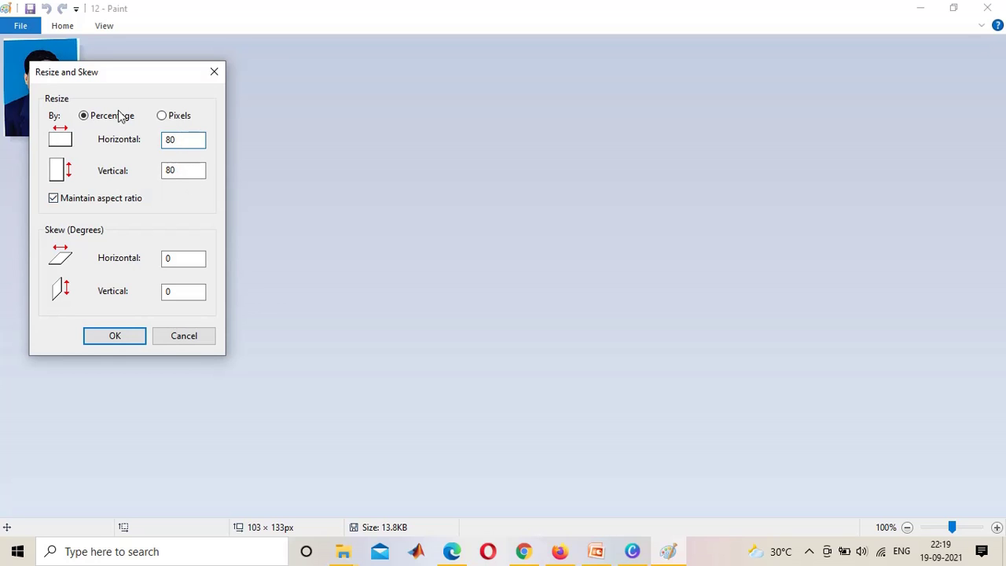
click(106, 332)
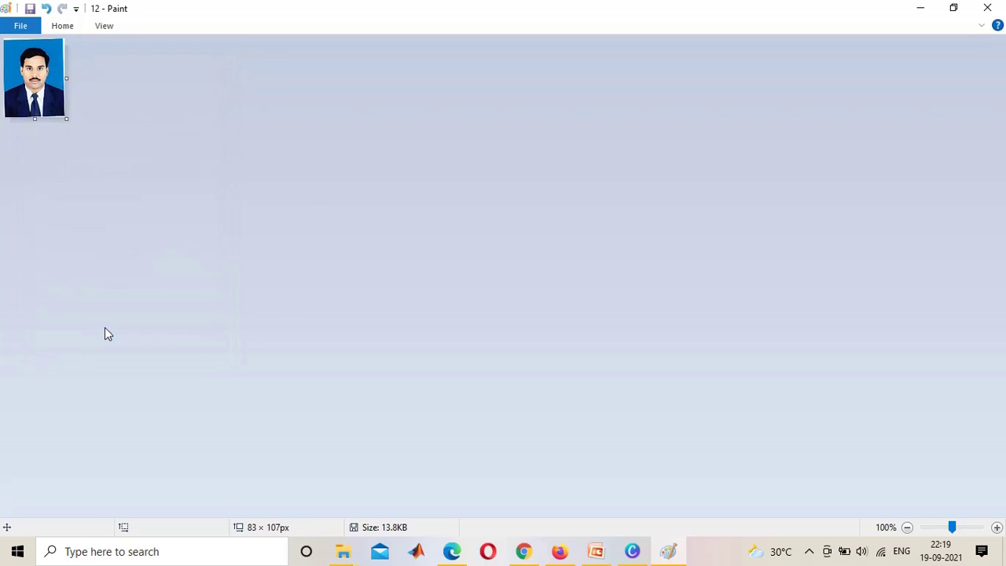
Step: Resize it again by 80% to 67 × 86 px, save, and minimize Paint
click(69, 26)
click(140, 62)
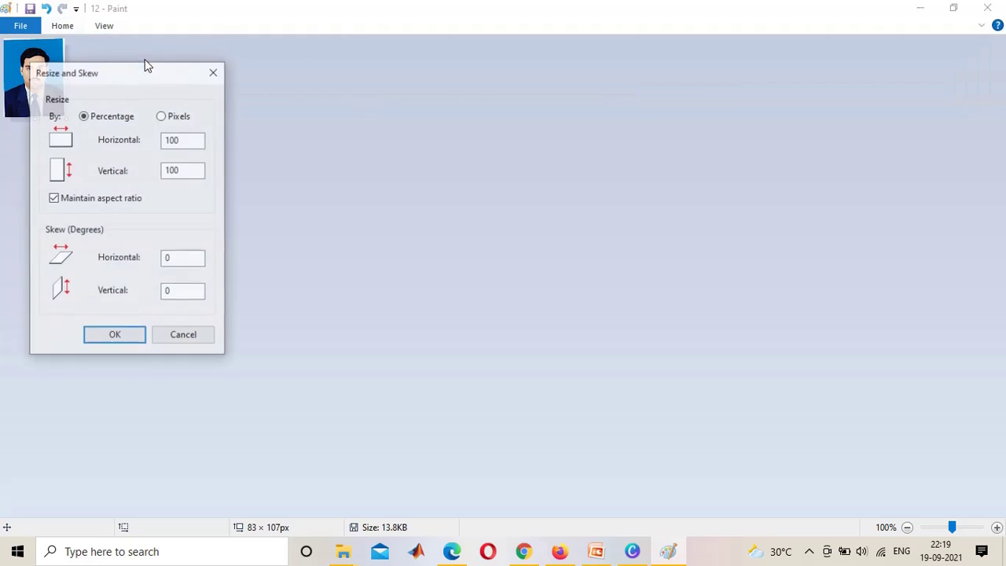
click(180, 138)
double_click(169, 139)
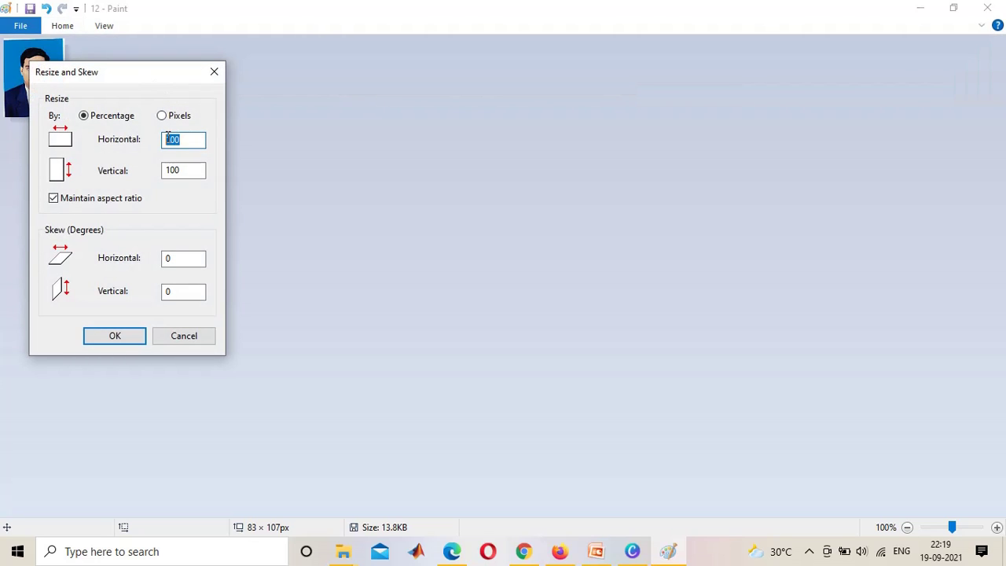
text(80)
click(114, 336)
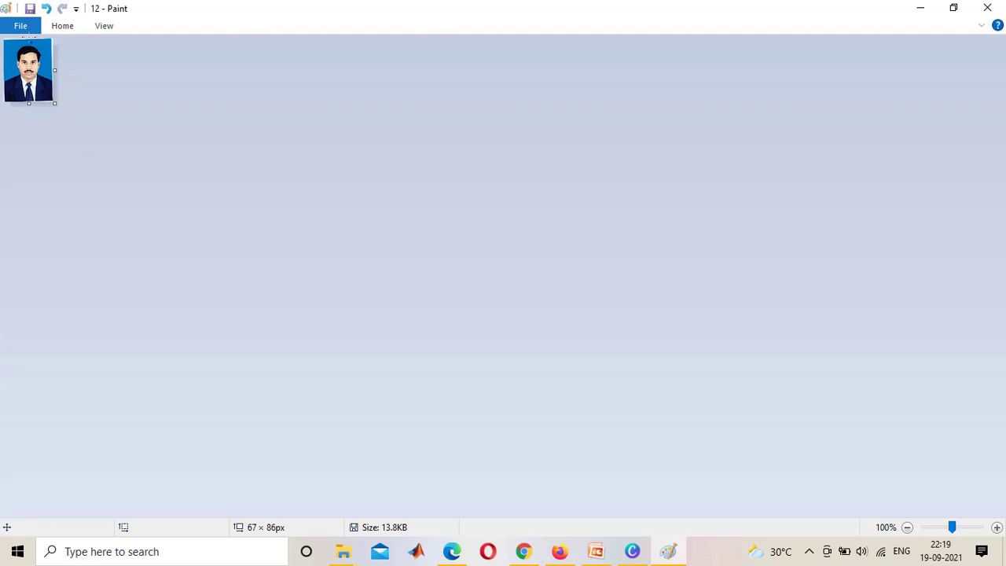
click(29, 9)
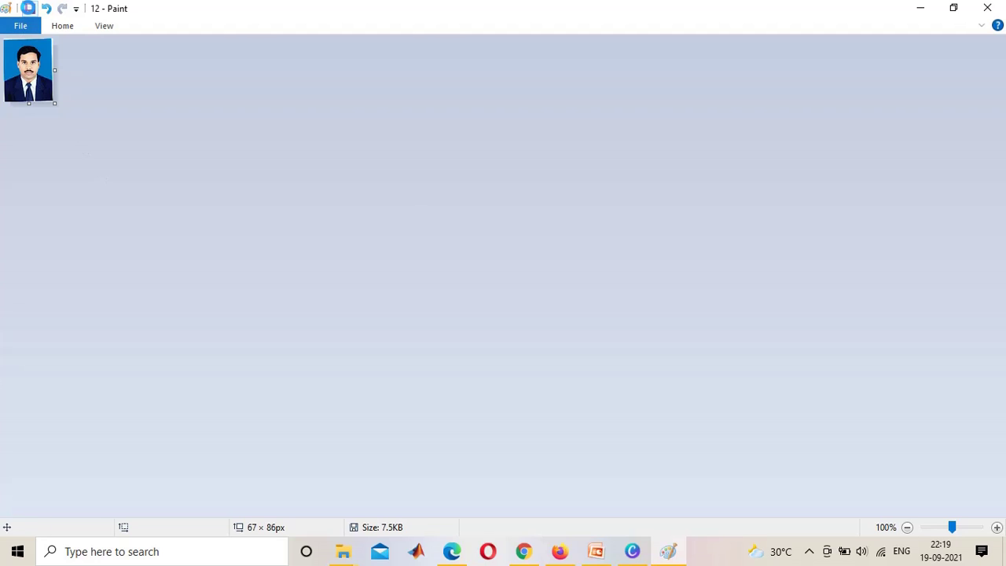
click(921, 9)
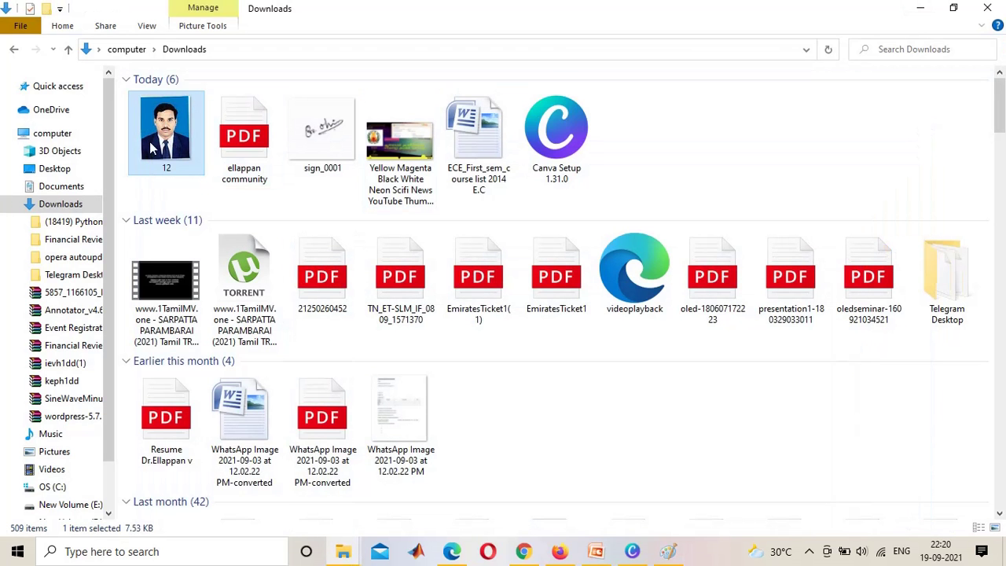
Step: Back in Chrome, choose the resized photo 12 from Downloads for upload
click(522, 551)
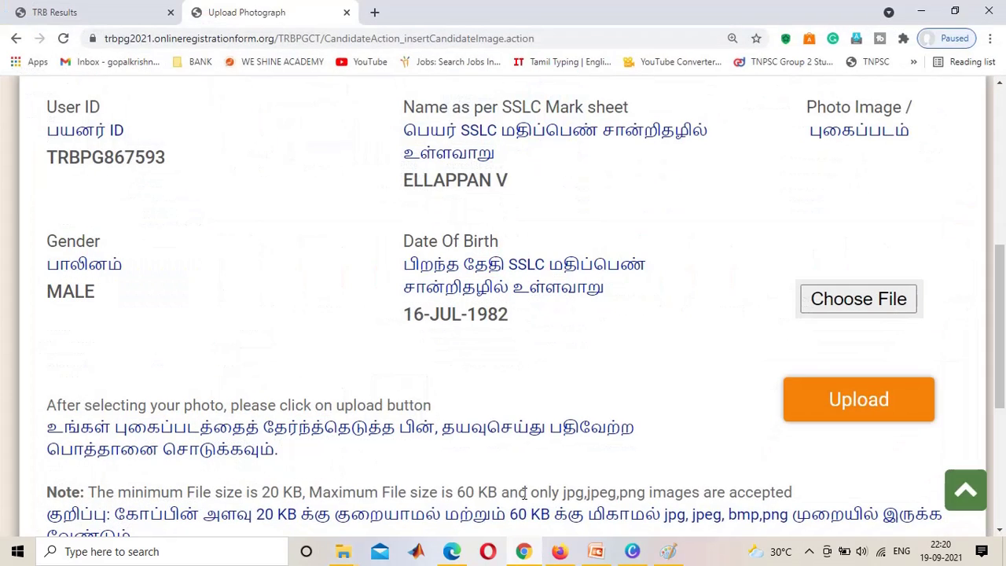
click(829, 299)
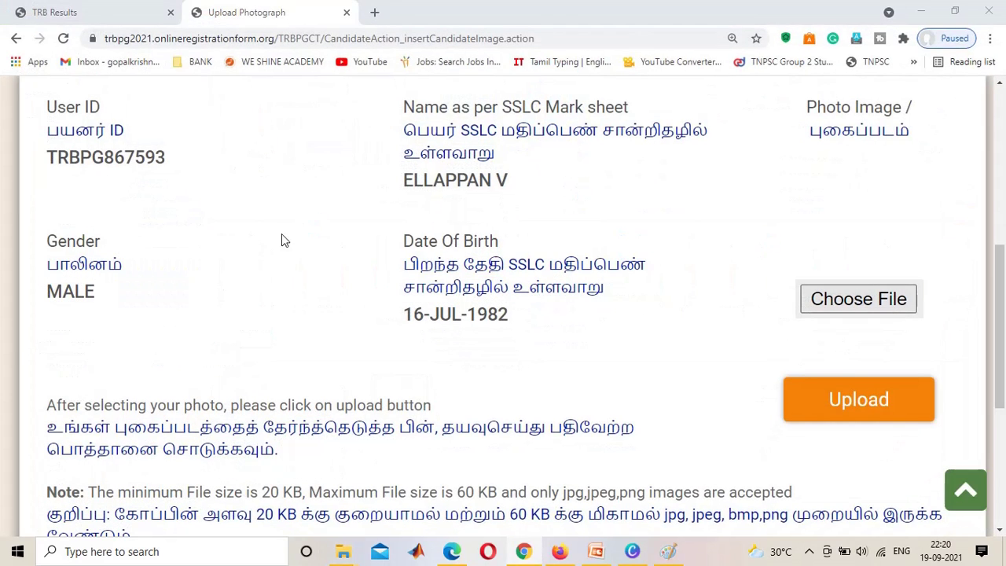
double_click(180, 182)
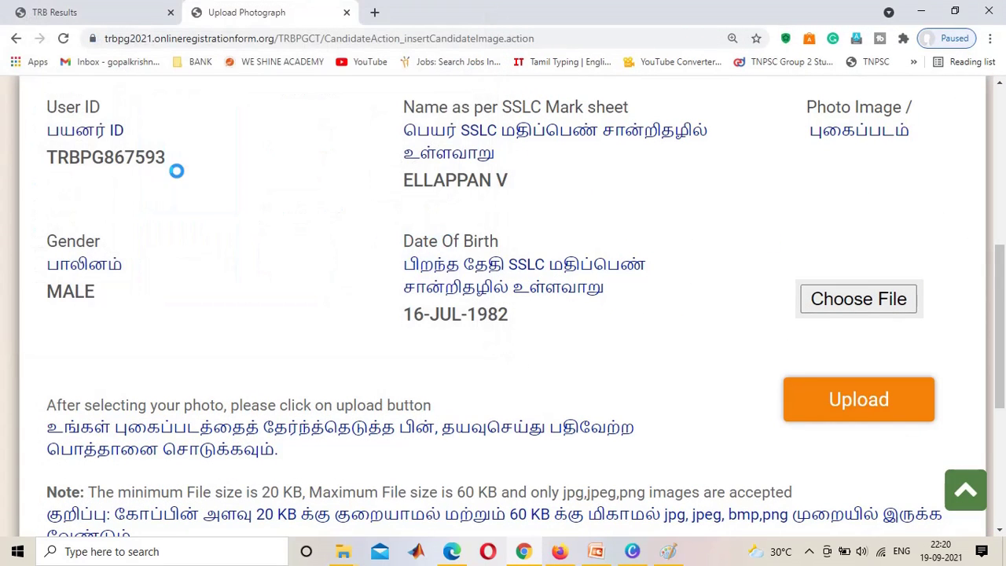
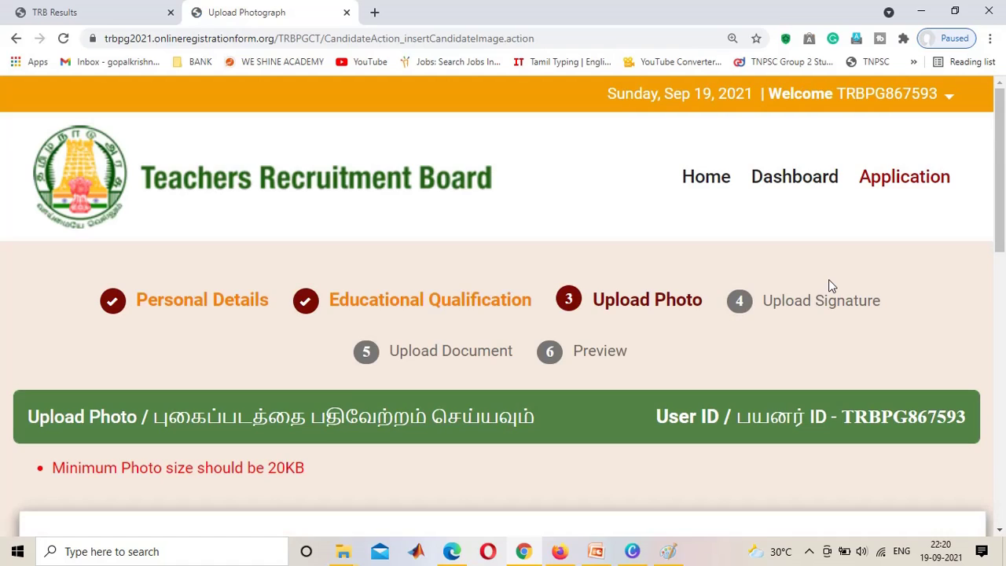
Step: Scroll the Upload Photo page, then minimize Chrome and Downloads to bring Paint's photo 12 forward
scroll(757, 288, down, 5)
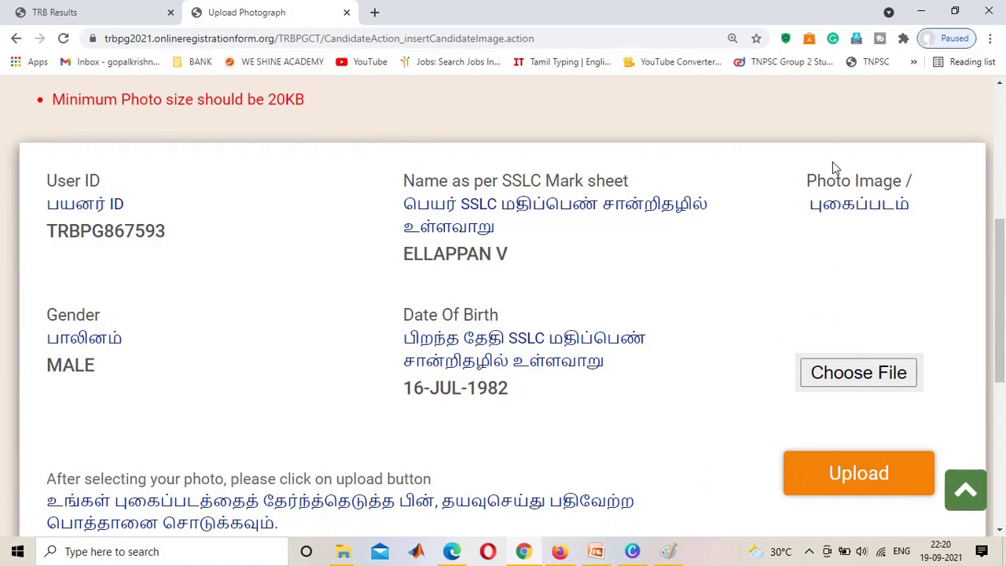
click(921, 12)
click(921, 11)
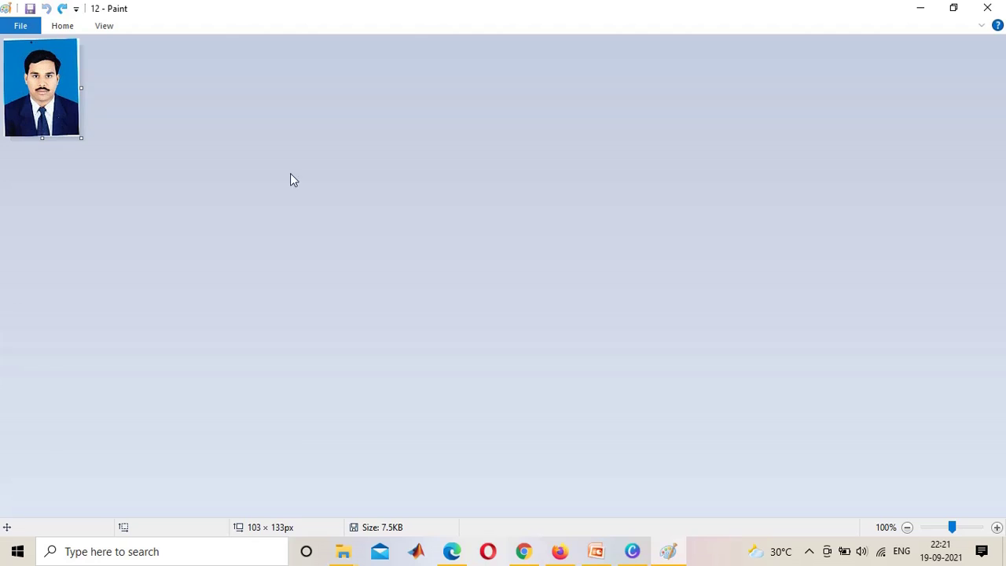
Step: Re-save photo 12 in Paint and select its file in the Downloads folder
click(30, 8)
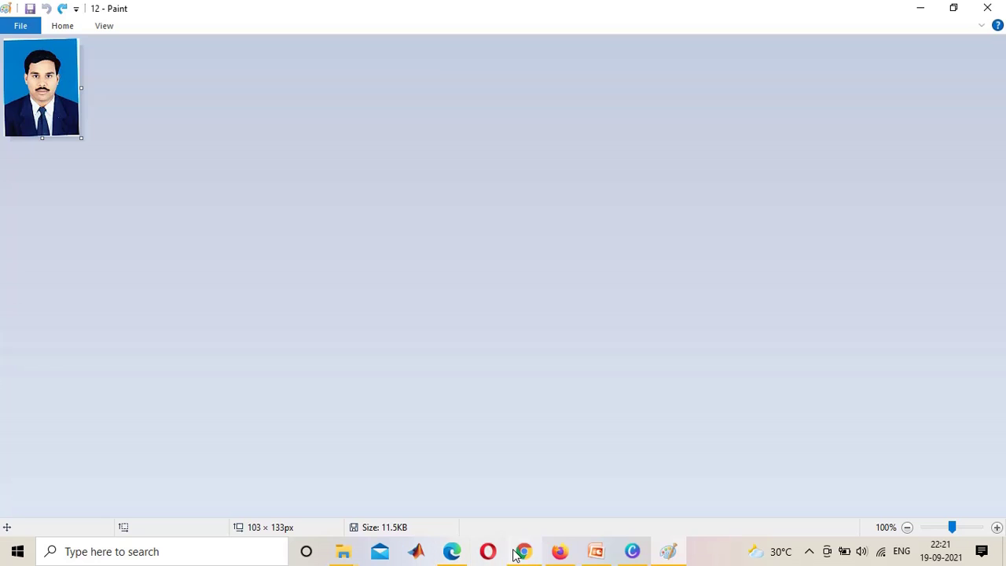
click(917, 11)
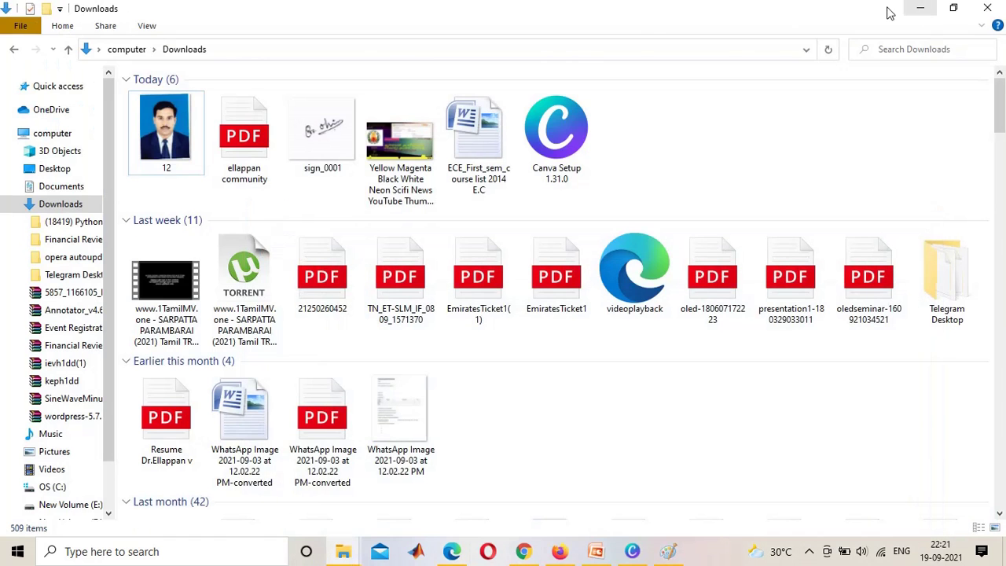
click(182, 151)
drag(182, 151, 186, 146)
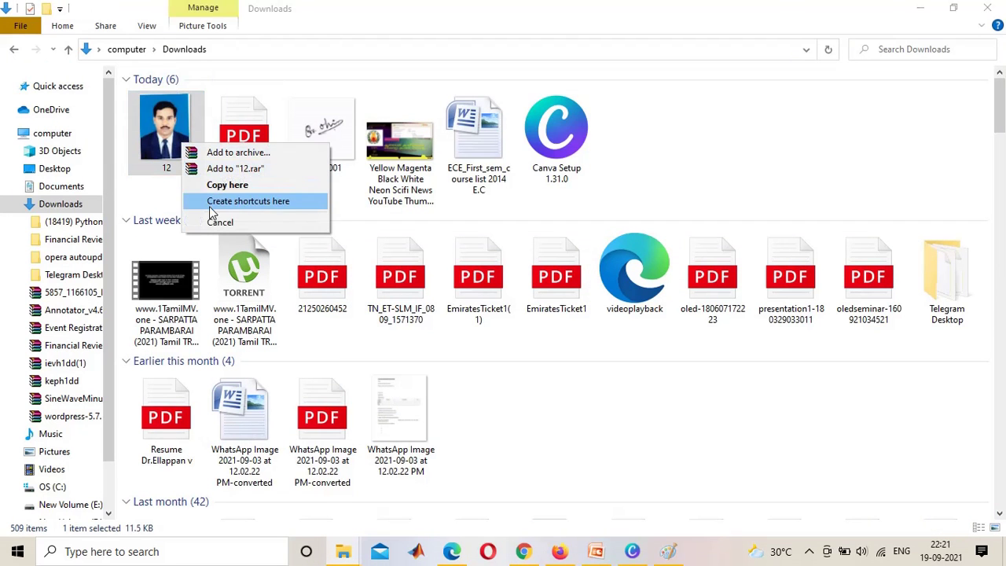
click(165, 200)
Step: Check photo 12's file size in Properties, then bring the Gmail message window forward
right_click(169, 139)
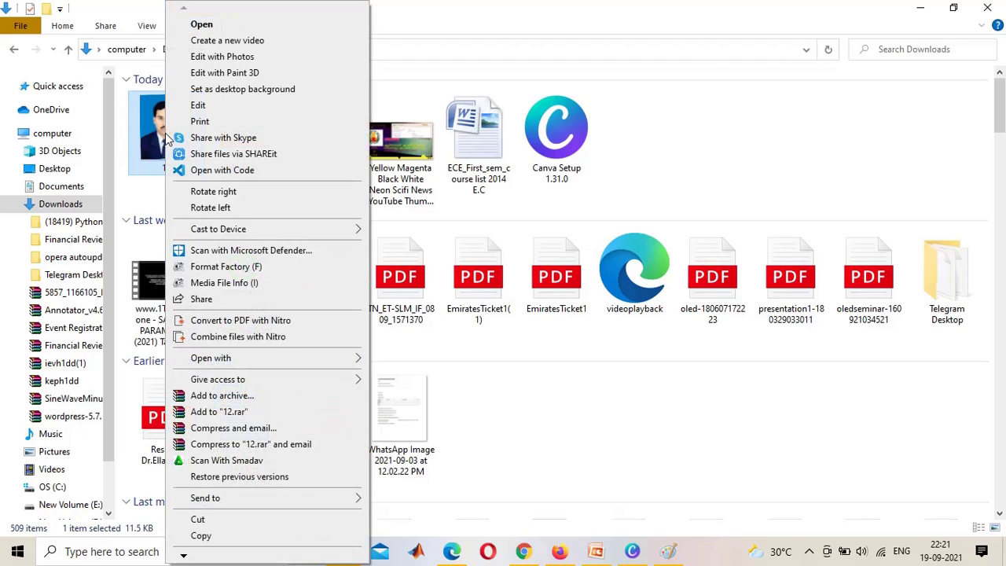
mouse_move(189, 556)
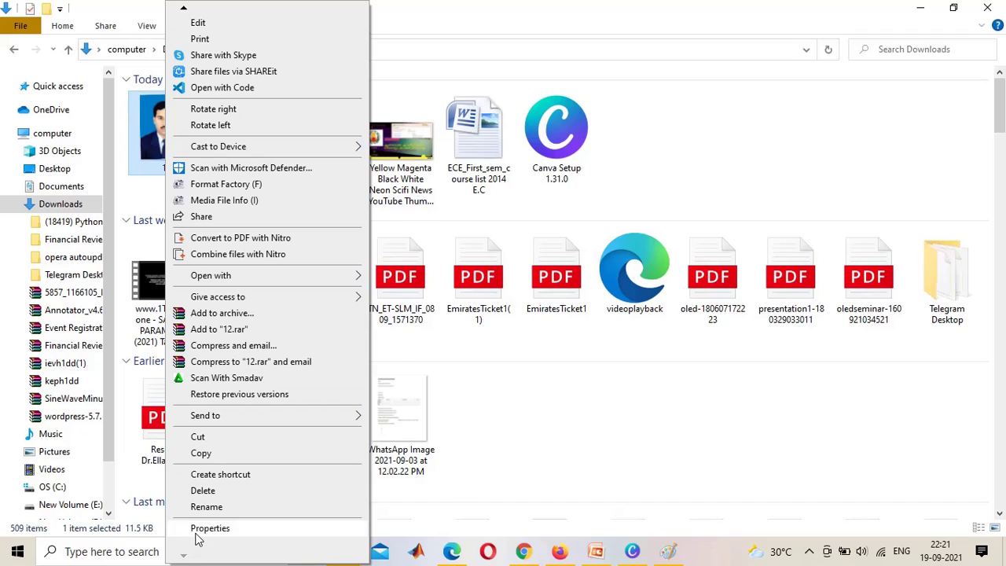
click(198, 538)
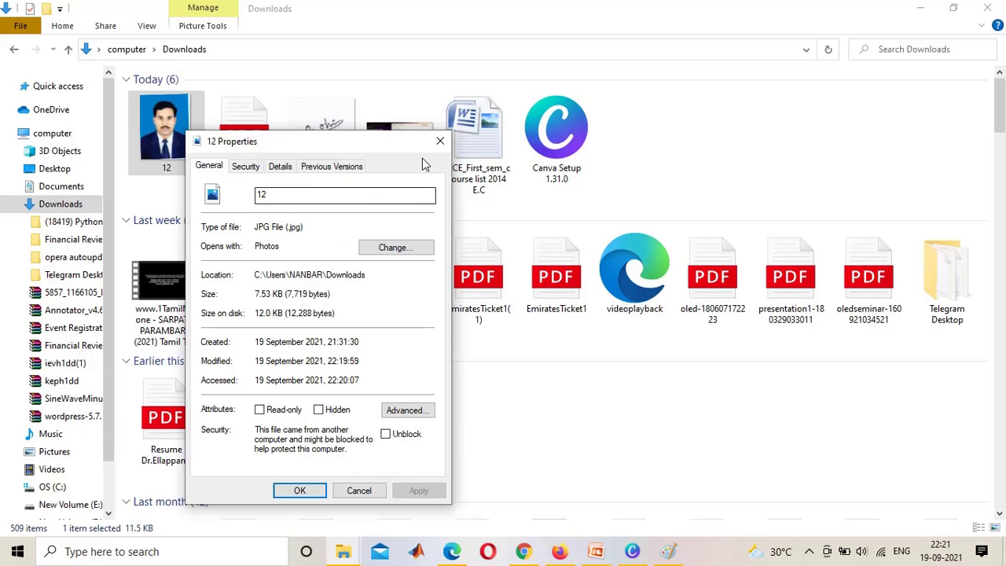
click(441, 141)
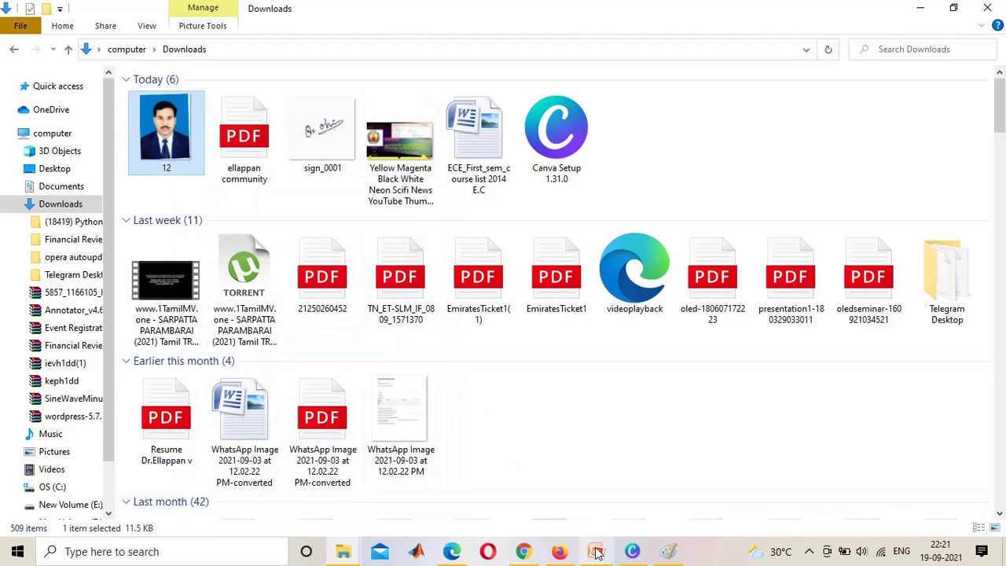
click(572, 558)
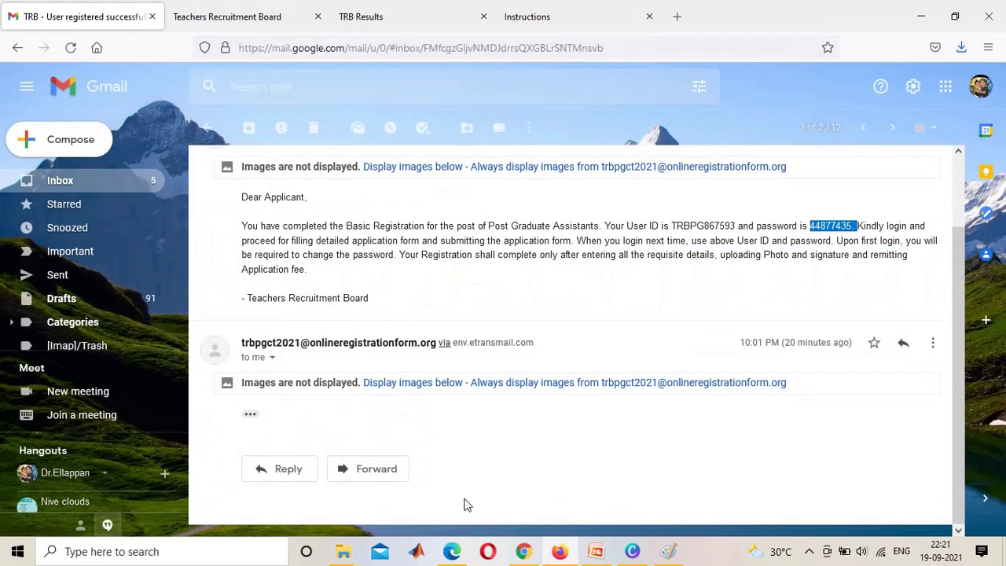
Step: Upload photo 12 from Downloads on the Upload Photo page
click(524, 551)
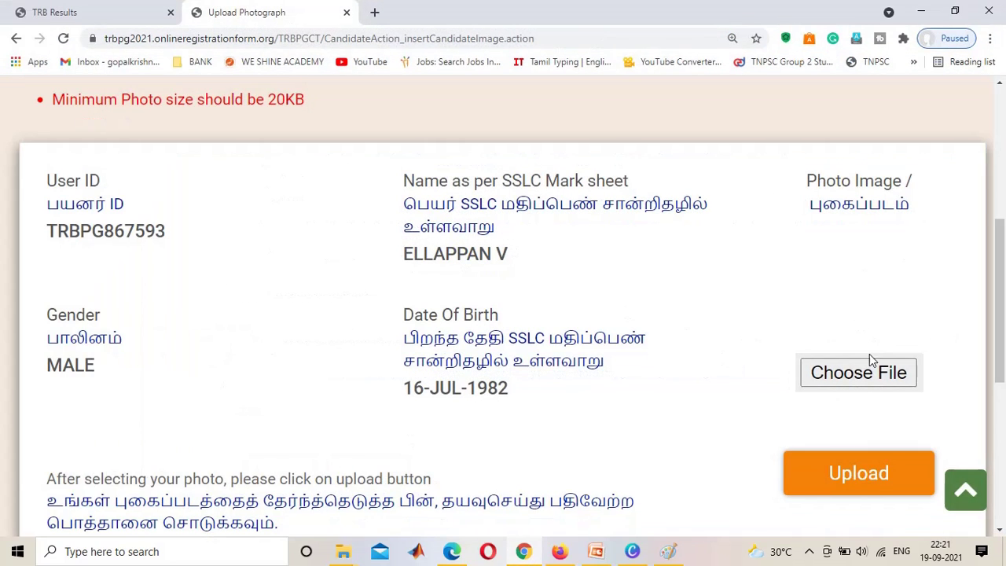
click(863, 379)
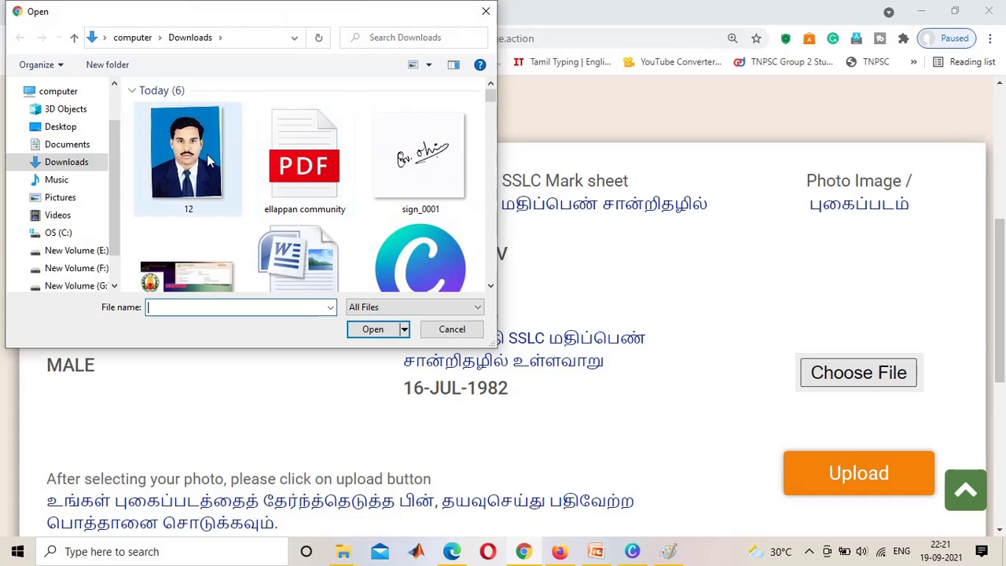
double_click(197, 167)
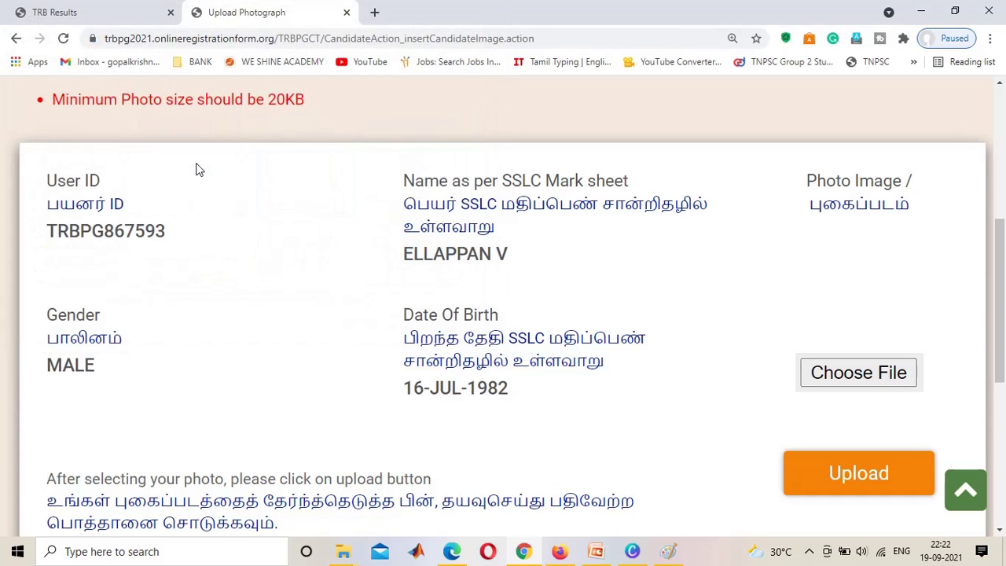
click(842, 476)
Step: Highlight the Tamil note requiring a 20–60 KB photo, then minimize Chrome
scroll(716, 329, down, 3)
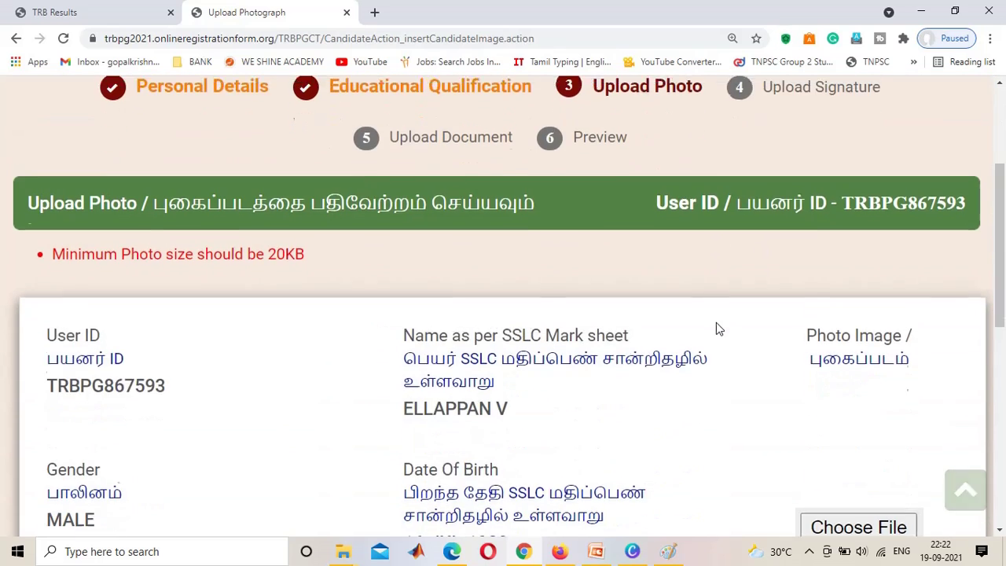
scroll(716, 329, down, 3)
scroll(716, 328, down, 4)
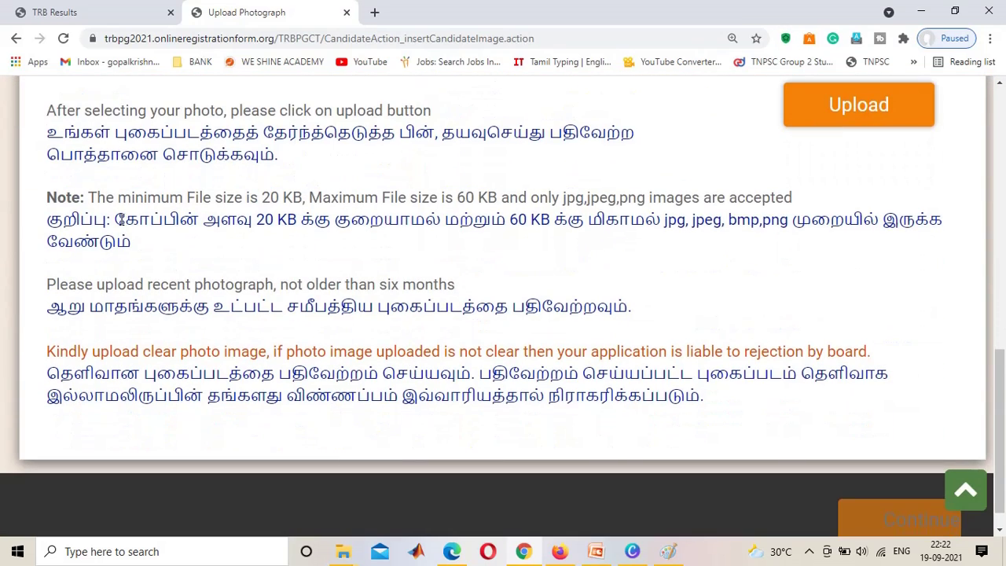
drag(114, 223, 783, 237)
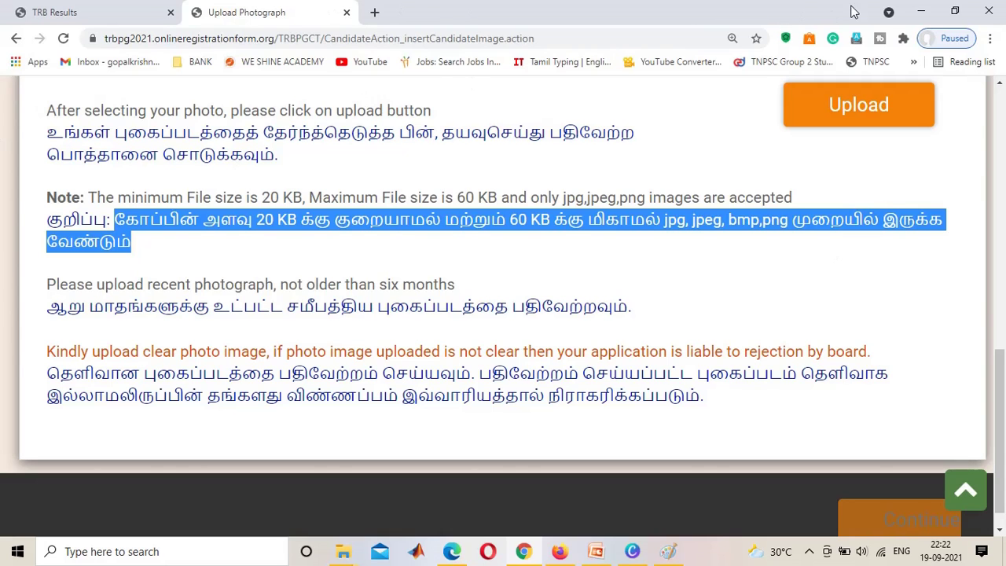
click(923, 15)
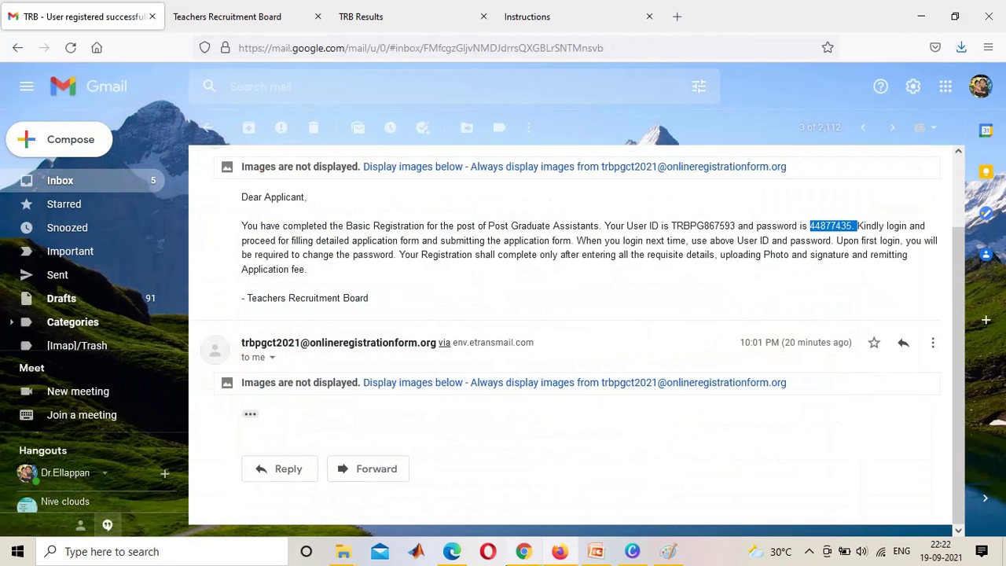
Step: Enlarge photo 12 in Paint by 125% horizontally to 128 × 166 px and save it
click(669, 551)
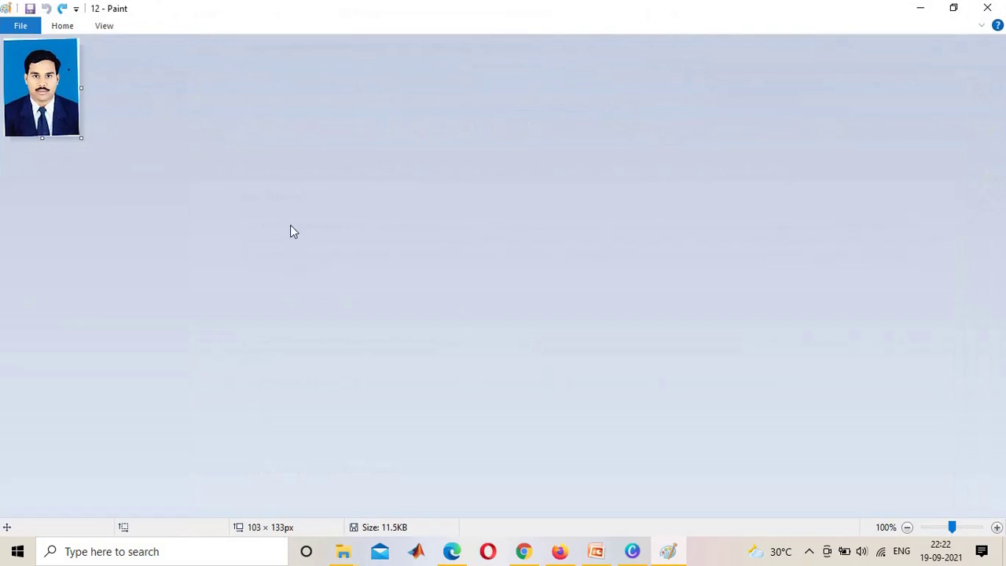
click(63, 26)
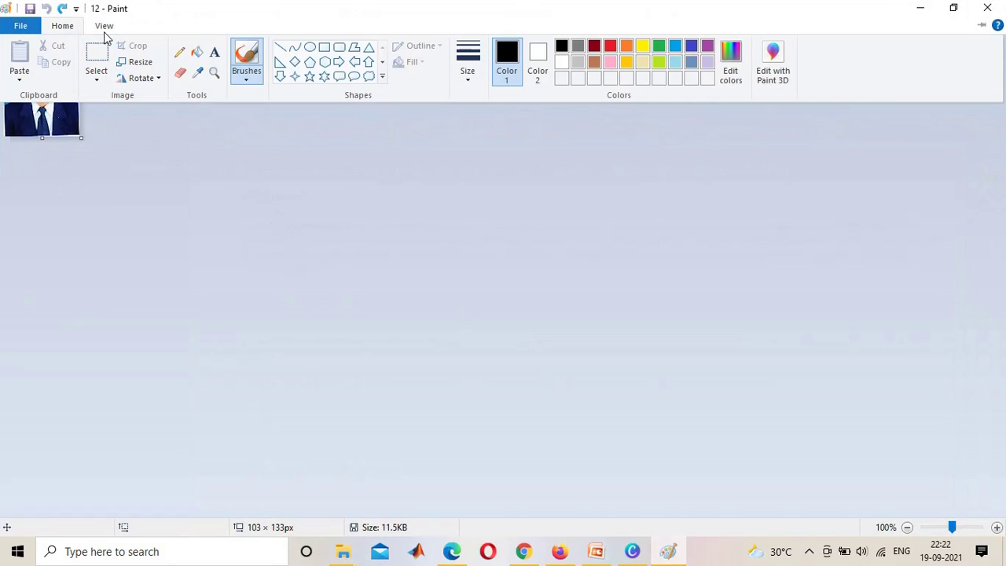
click(129, 62)
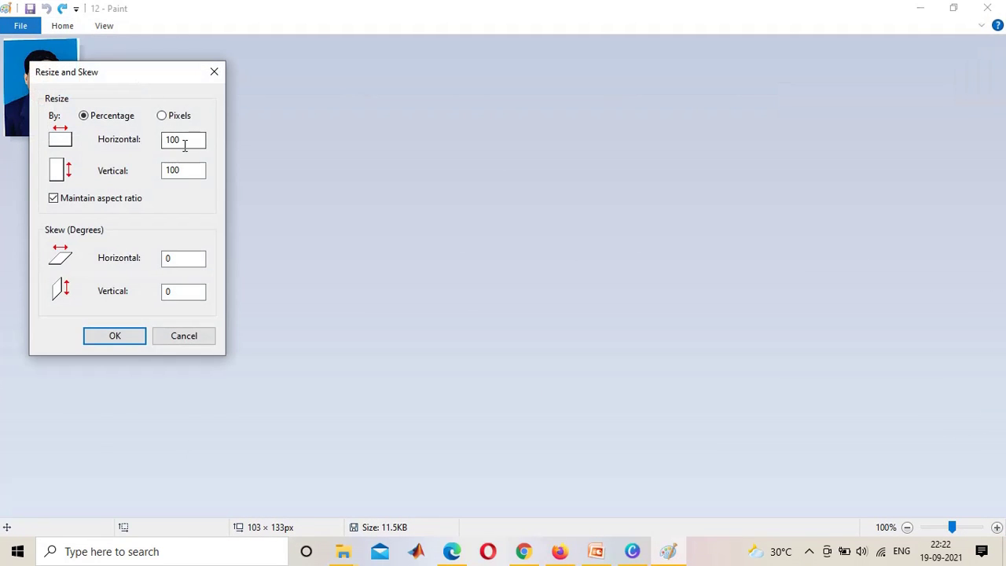
double_click(183, 141)
text(125)
click(107, 336)
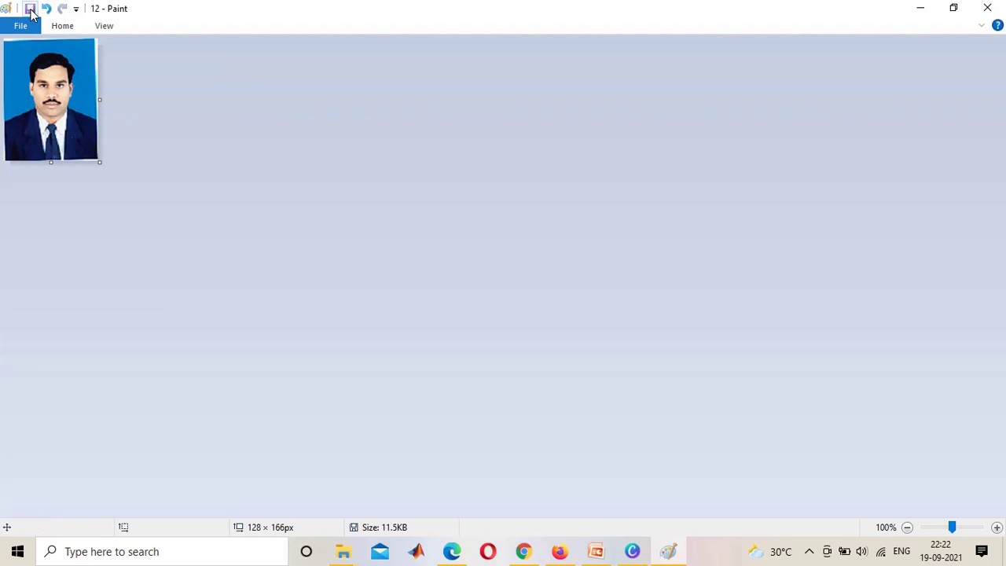
click(31, 8)
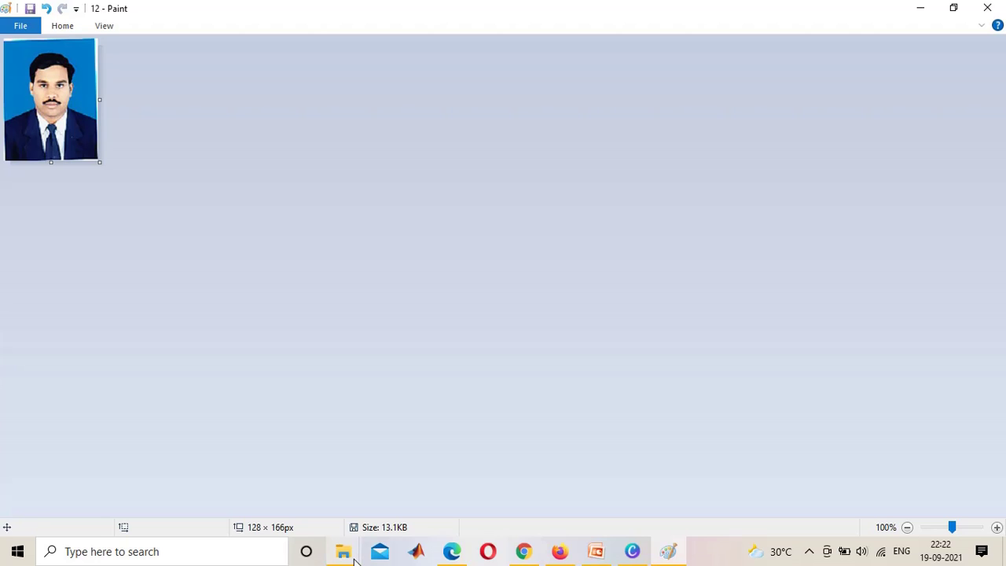
mouse_move(354, 559)
click(467, 497)
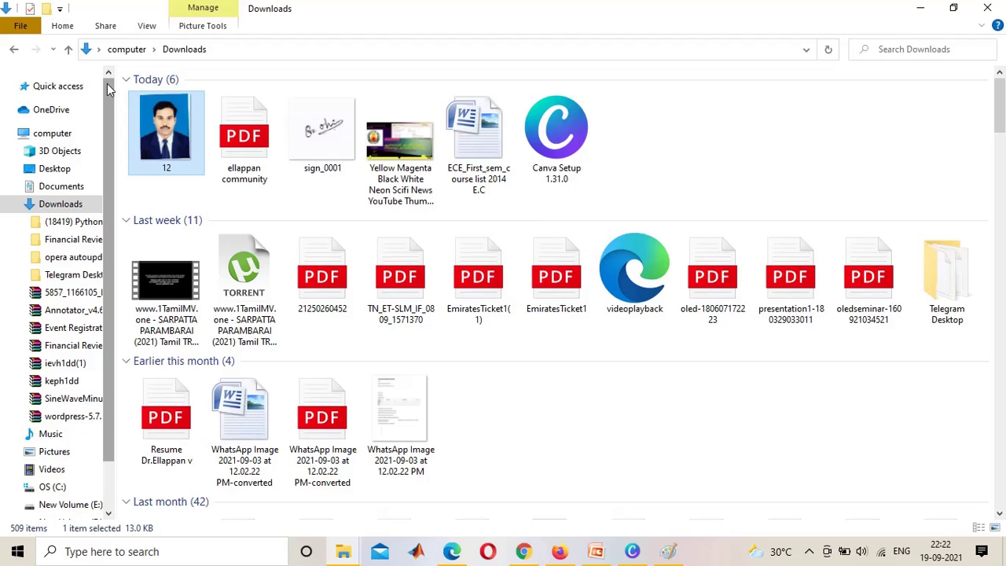
Step: Use Save As to store photo 12 as a JPEG named 12 on the Desktop
mouse_move(665, 556)
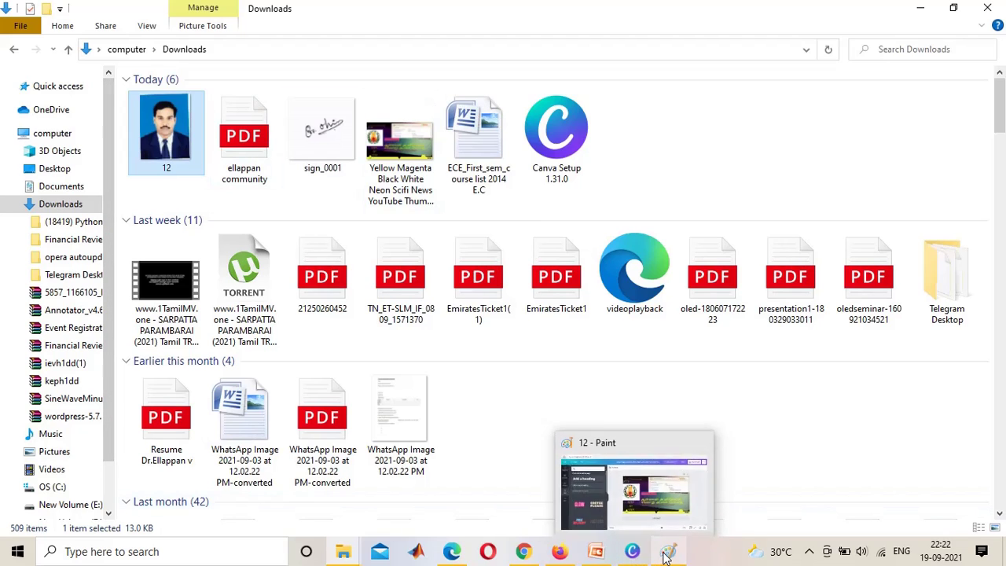
click(663, 471)
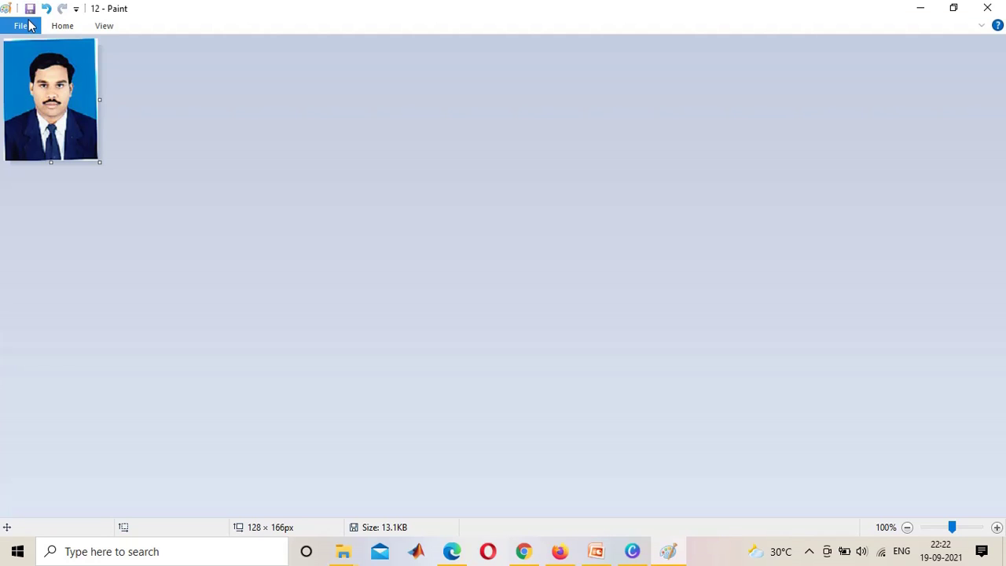
click(30, 26)
click(48, 144)
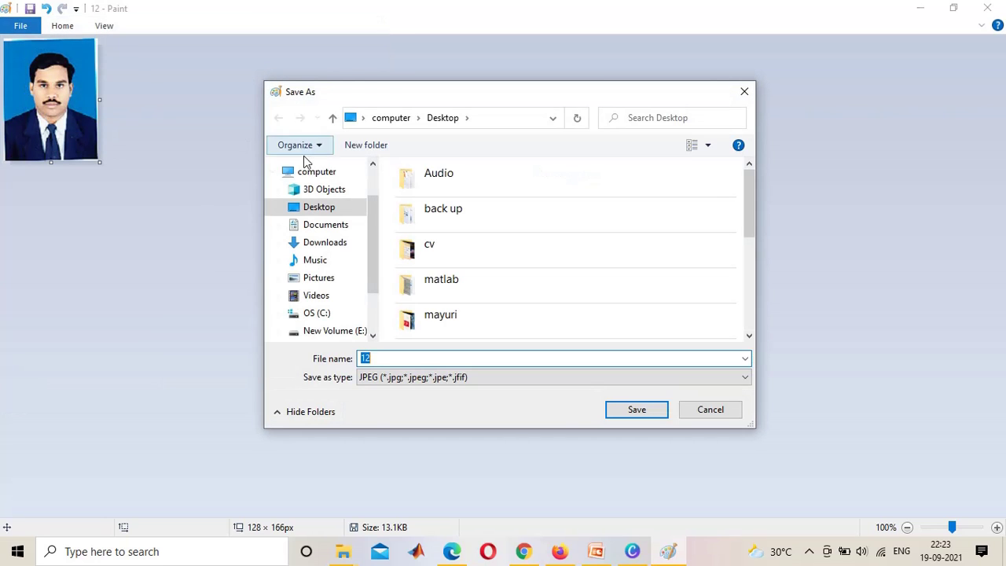
click(311, 209)
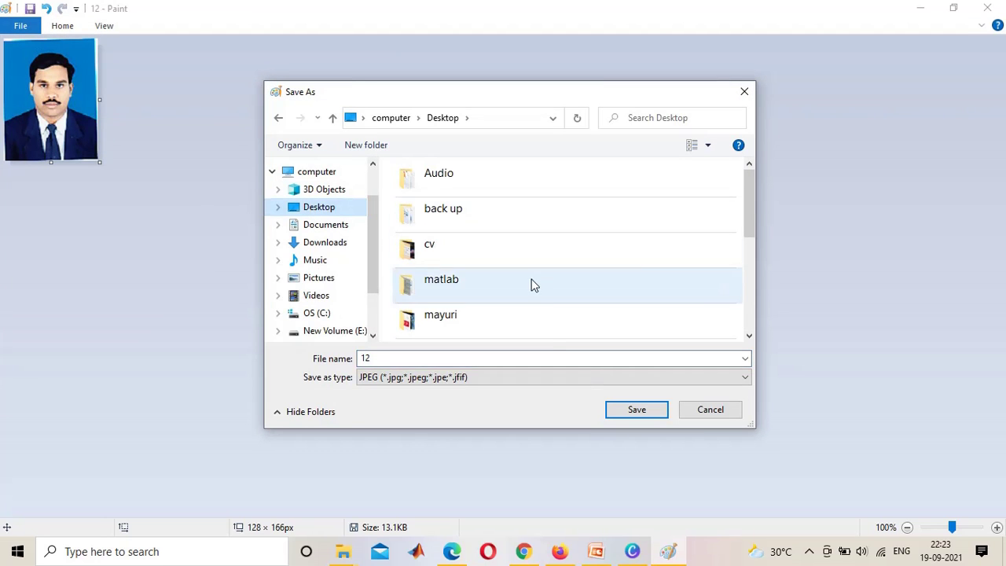
click(636, 415)
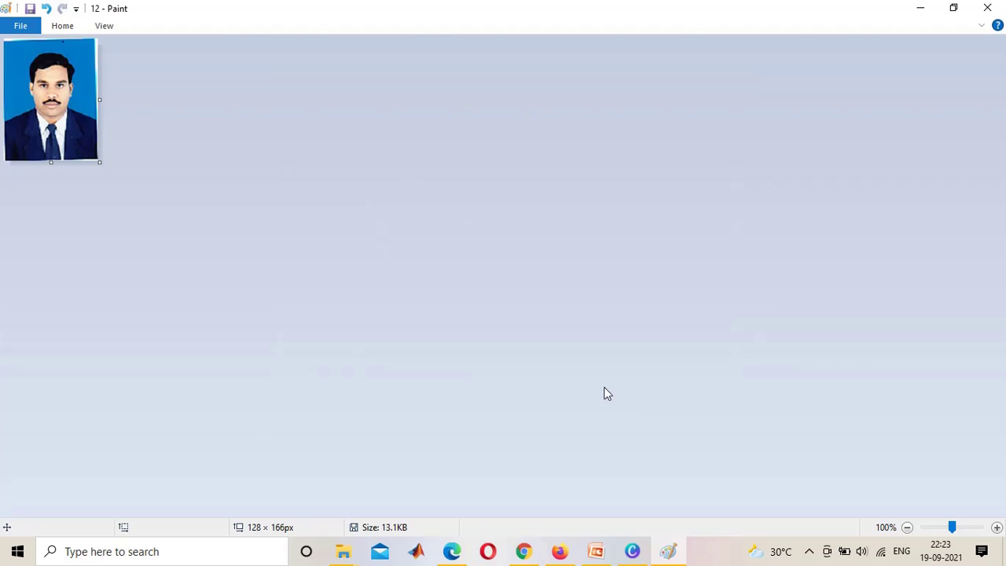
Step: Upload the Desktop copy of photo 12 on the Upload Photo page
click(523, 551)
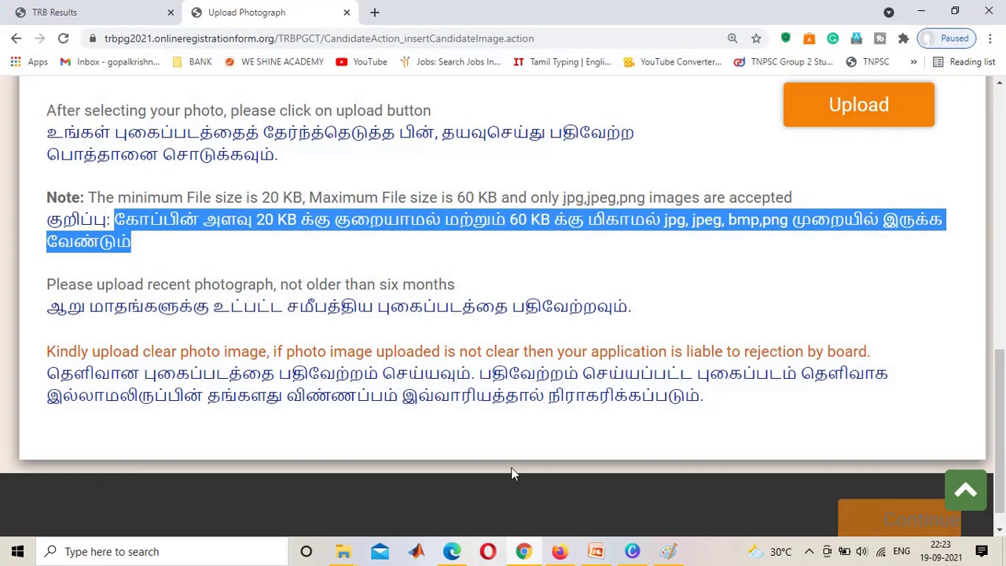
scroll(735, 274, up, 2)
click(720, 271)
scroll(719, 270, up, 3)
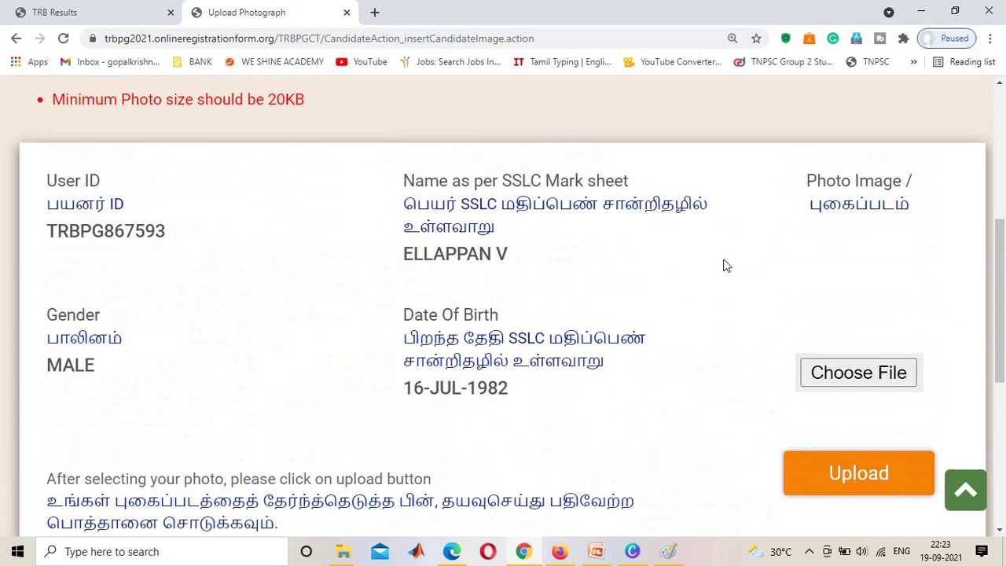
click(841, 381)
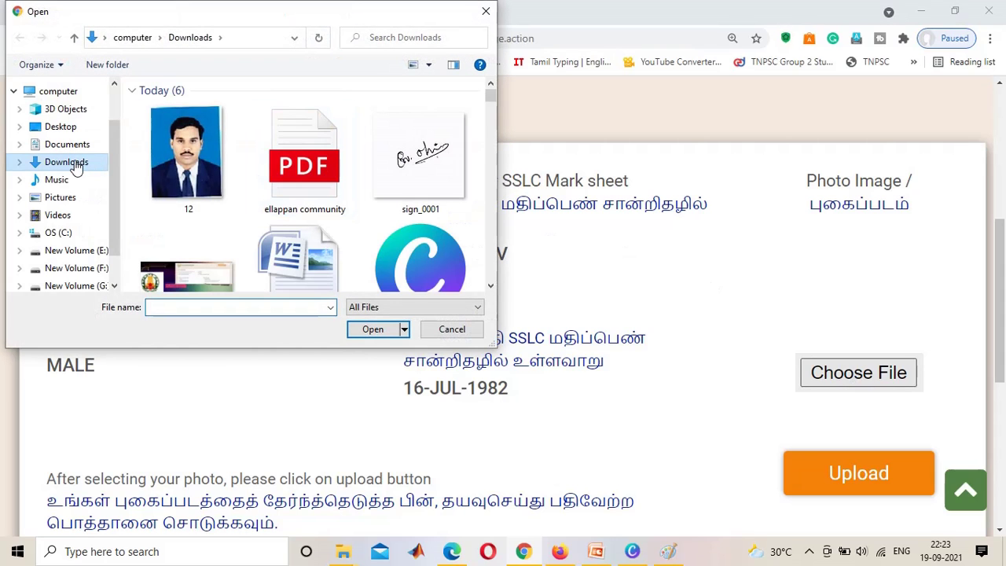
click(55, 127)
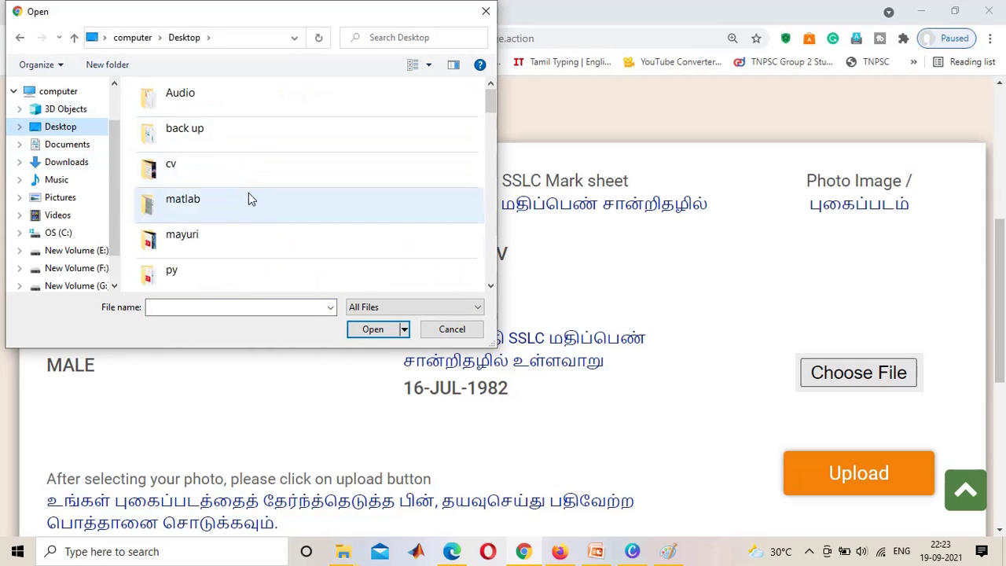
click(200, 242)
scroll(200, 243, down, 5)
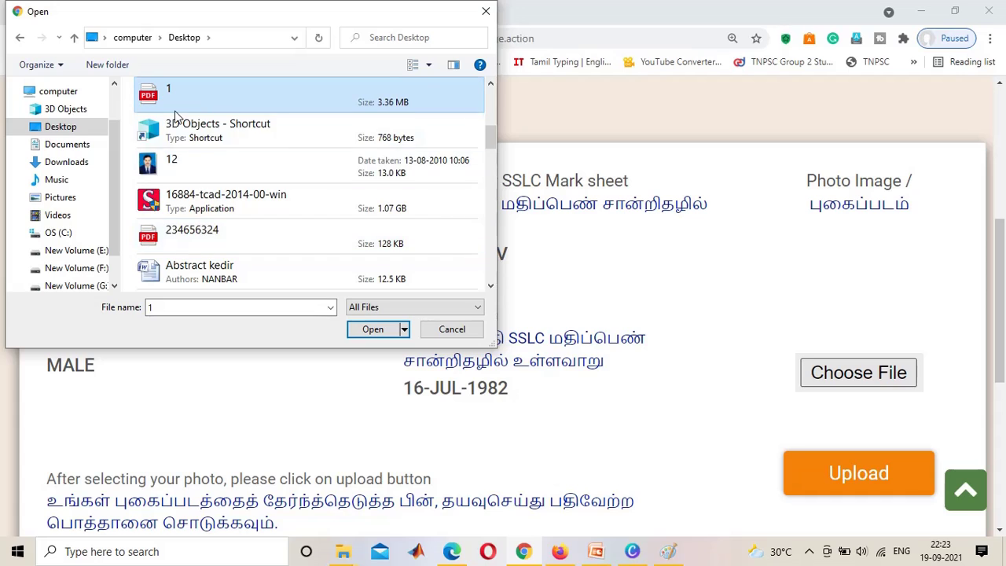
double_click(174, 172)
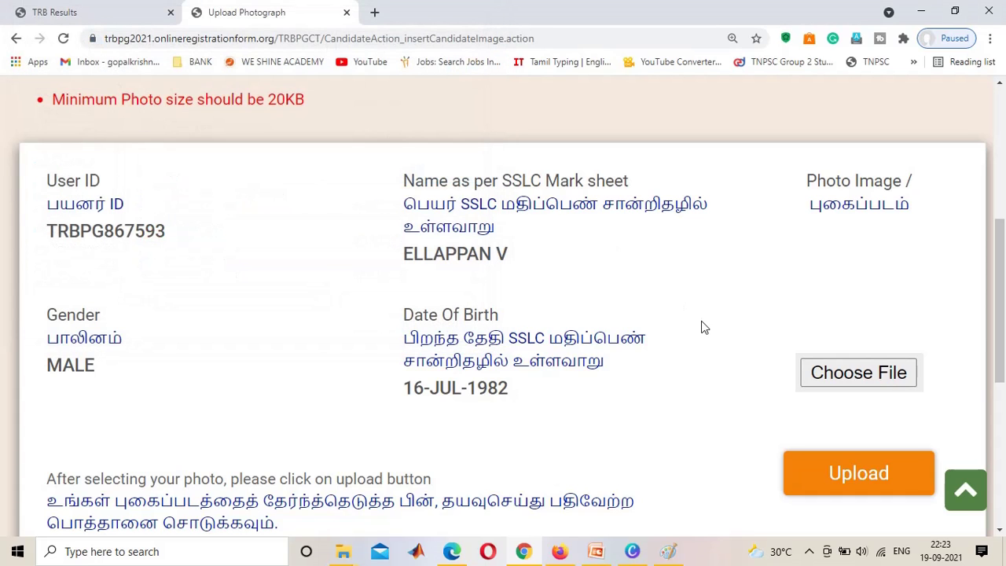
click(828, 477)
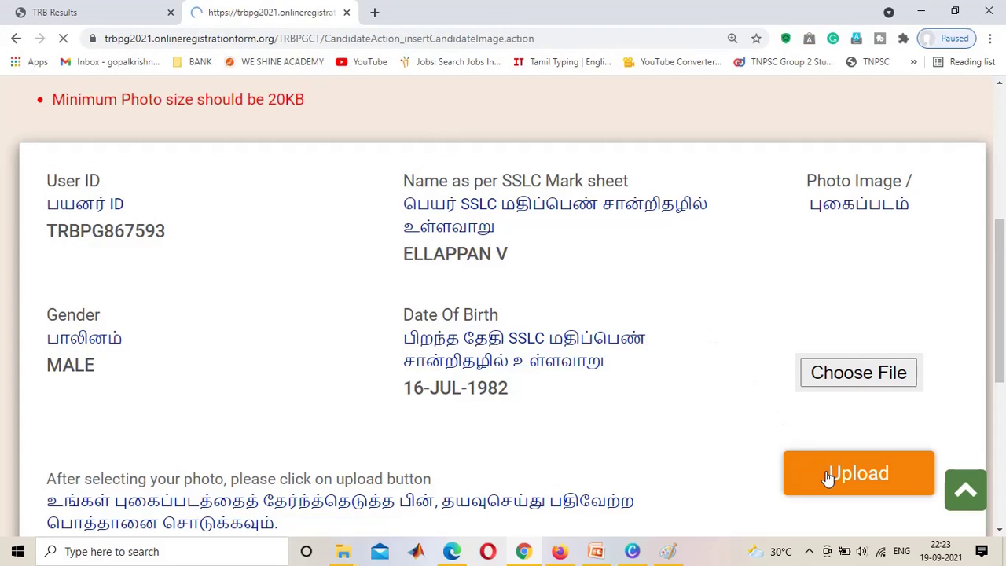
Step: Review the at-least-20KB warning, then minimize Chrome and Paint
scroll(679, 402, down, 4)
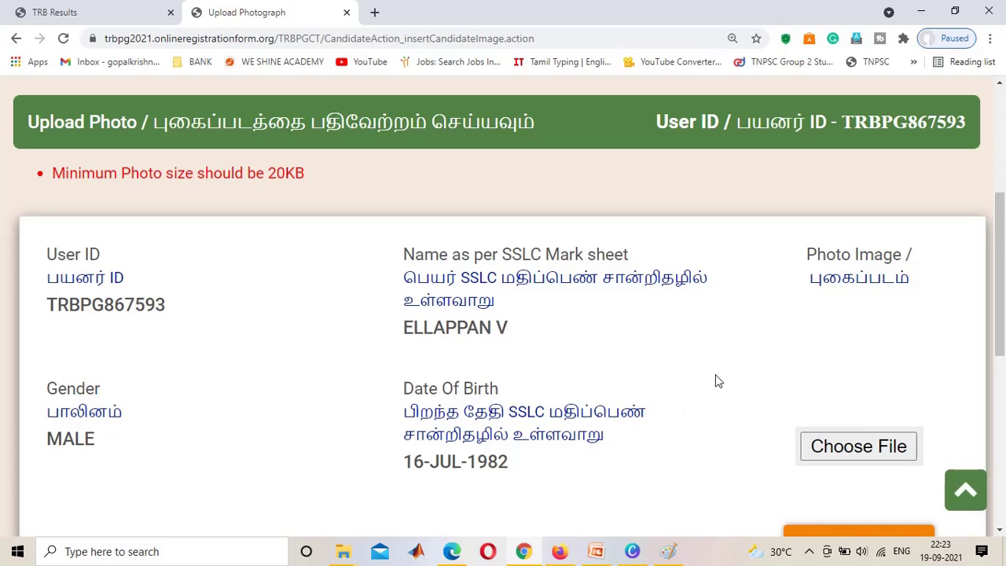
click(921, 18)
click(919, 16)
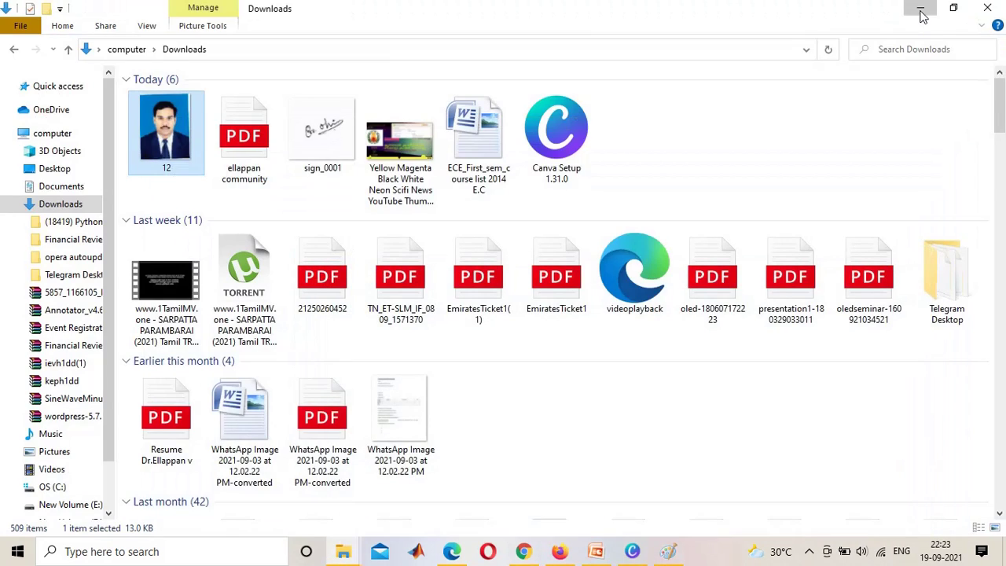
Step: Confirm the Desktop photo 12 is only 13.0 KB in Properties, then open it in Paint
click(921, 16)
click(922, 17)
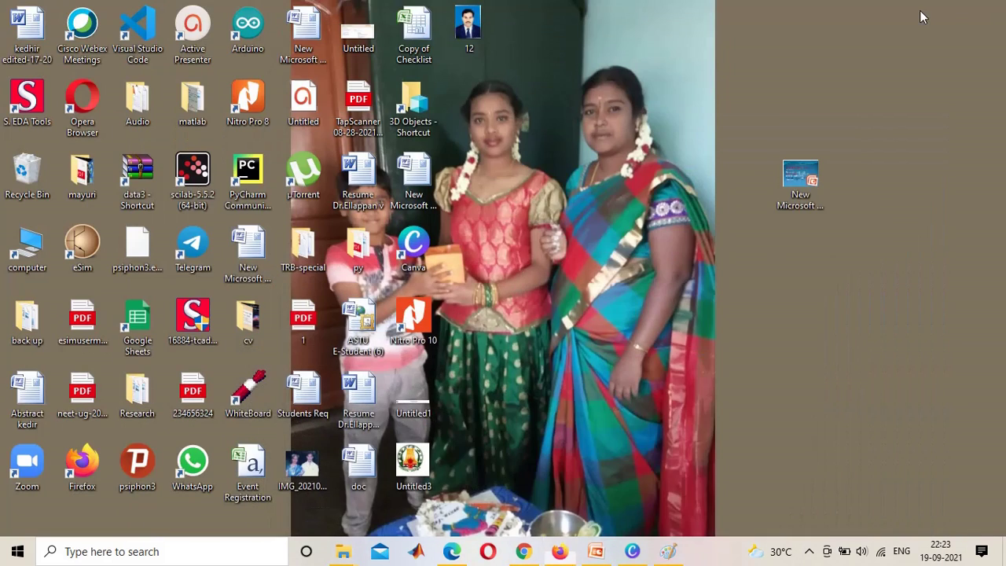
right_click(465, 45)
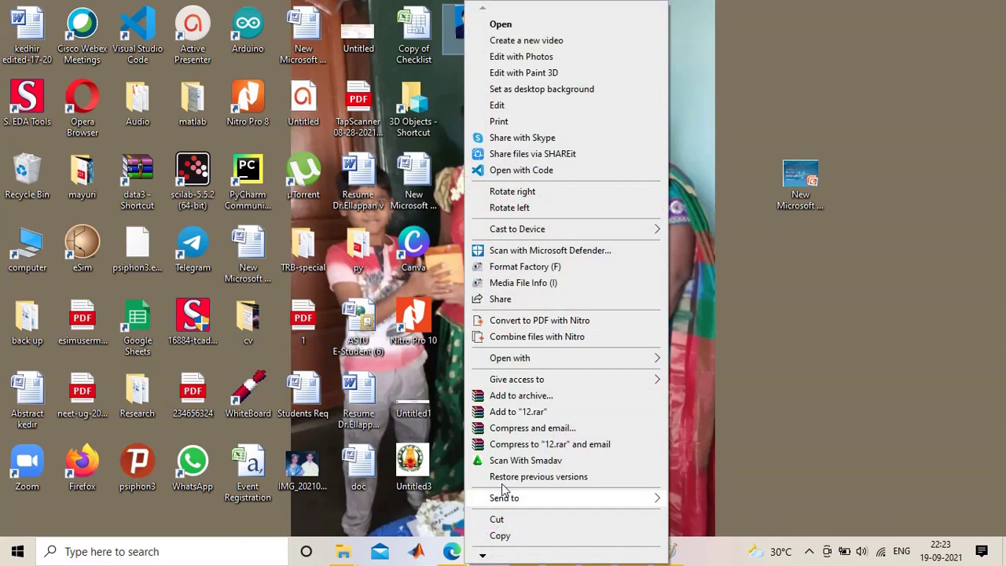
mouse_move(485, 558)
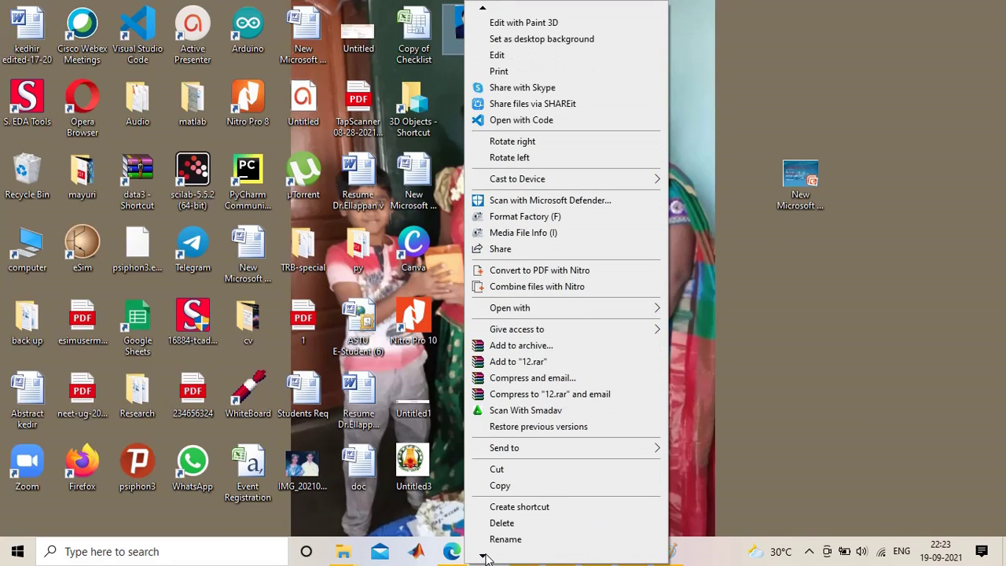
click(500, 526)
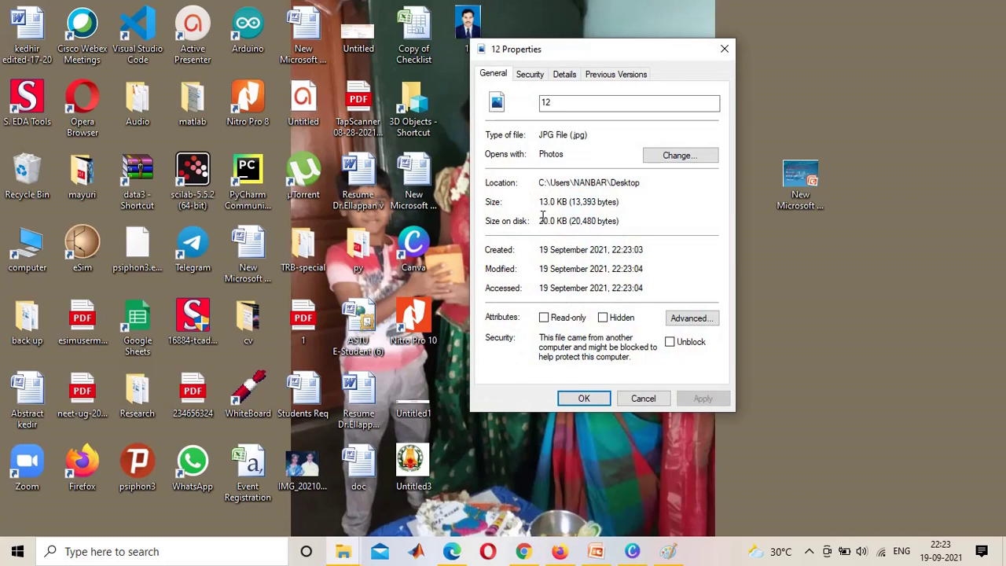
drag(542, 204, 642, 200)
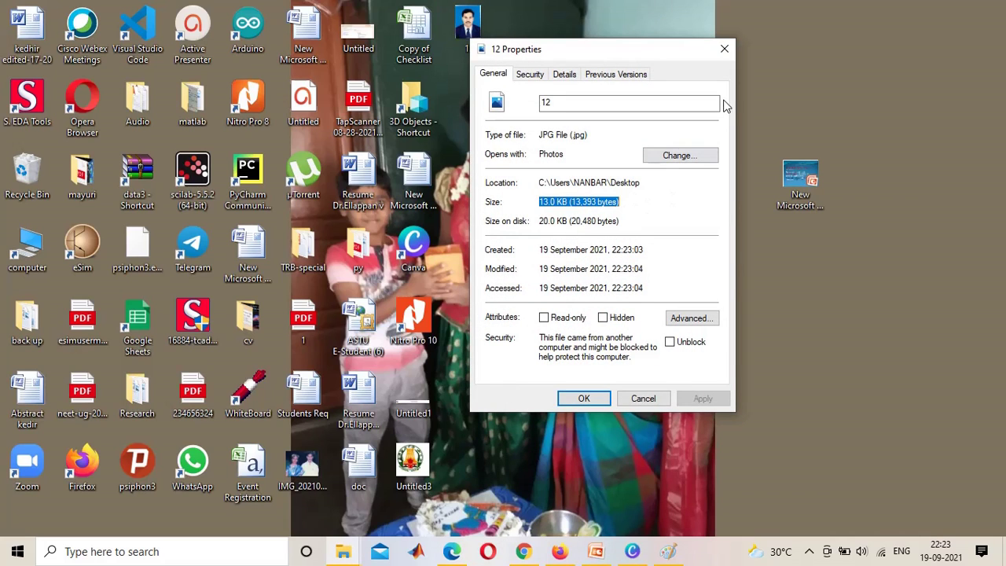
click(724, 49)
key(Return)
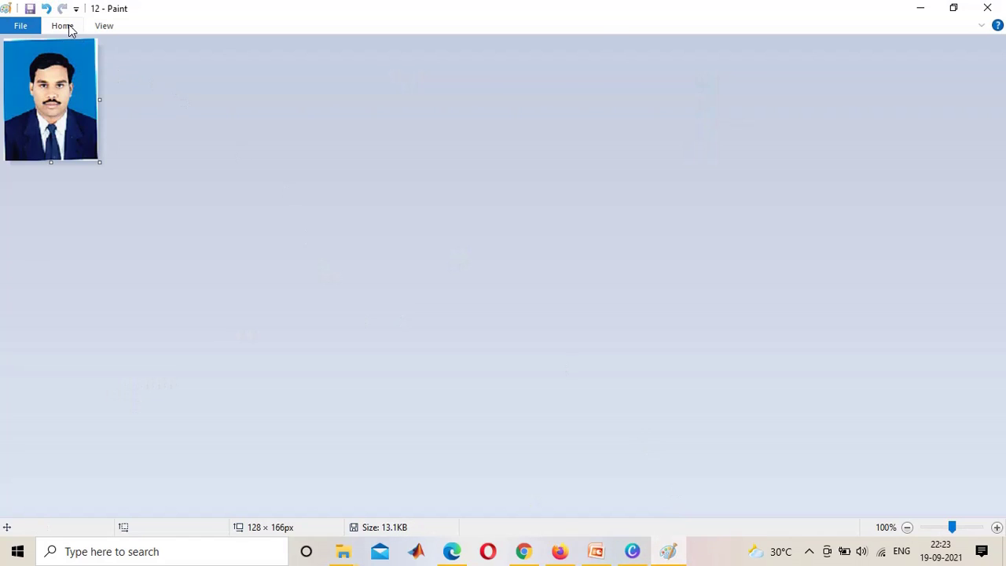
Step: Resize photo 12 by 150% to 192 × 249 px and save it, reaching 18.8 KB
click(64, 26)
click(139, 63)
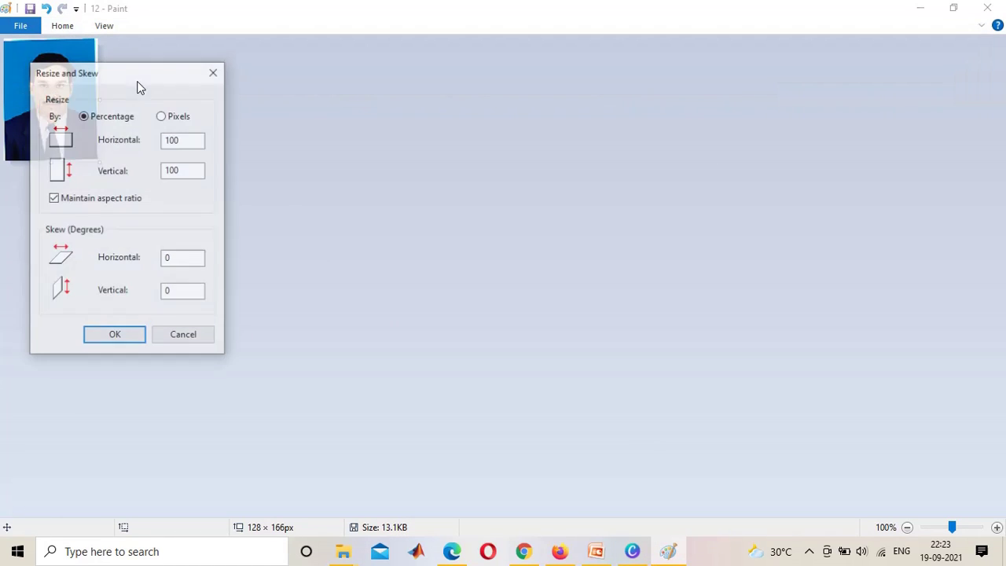
double_click(167, 139)
text(15)
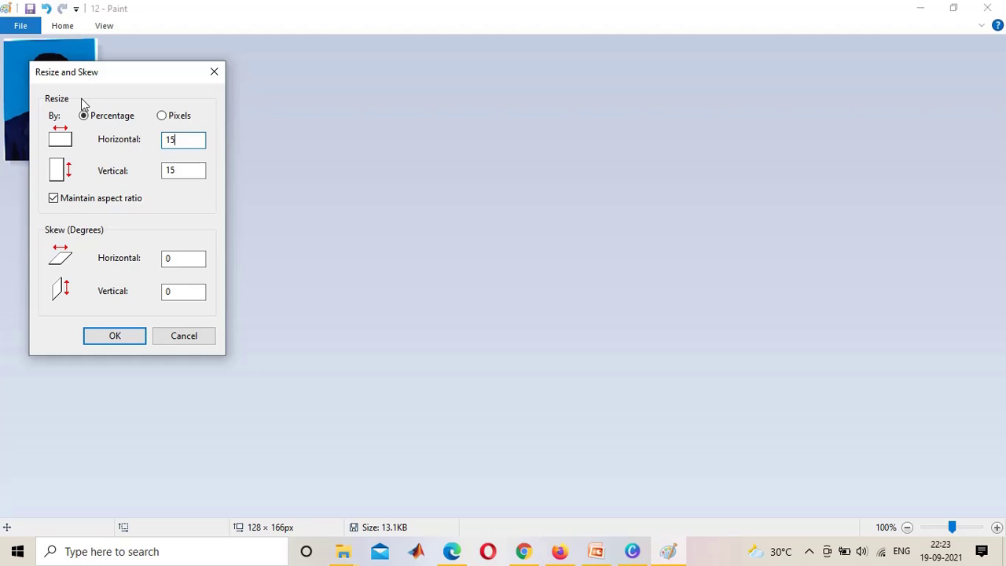
text(0)
click(116, 336)
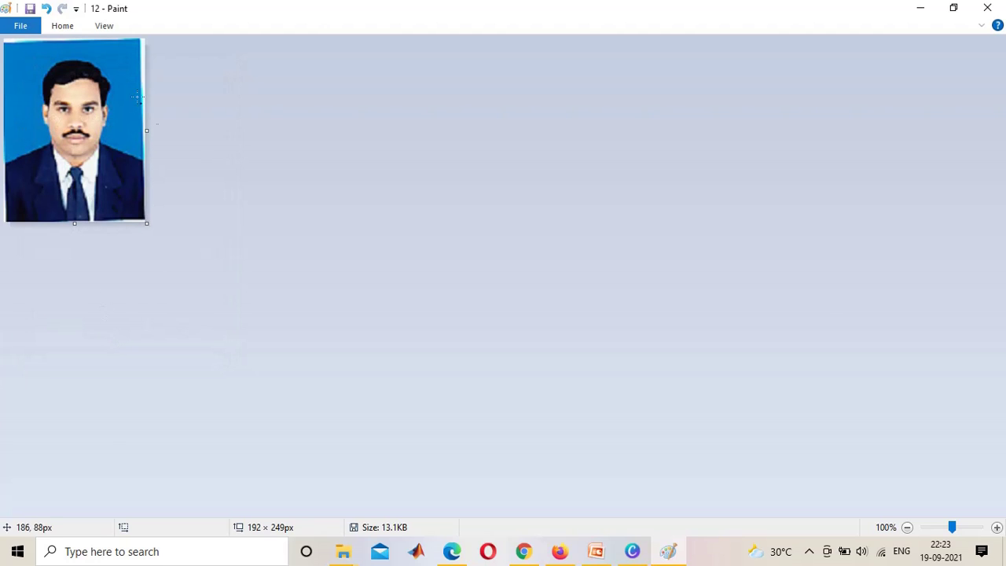
click(29, 9)
click(921, 13)
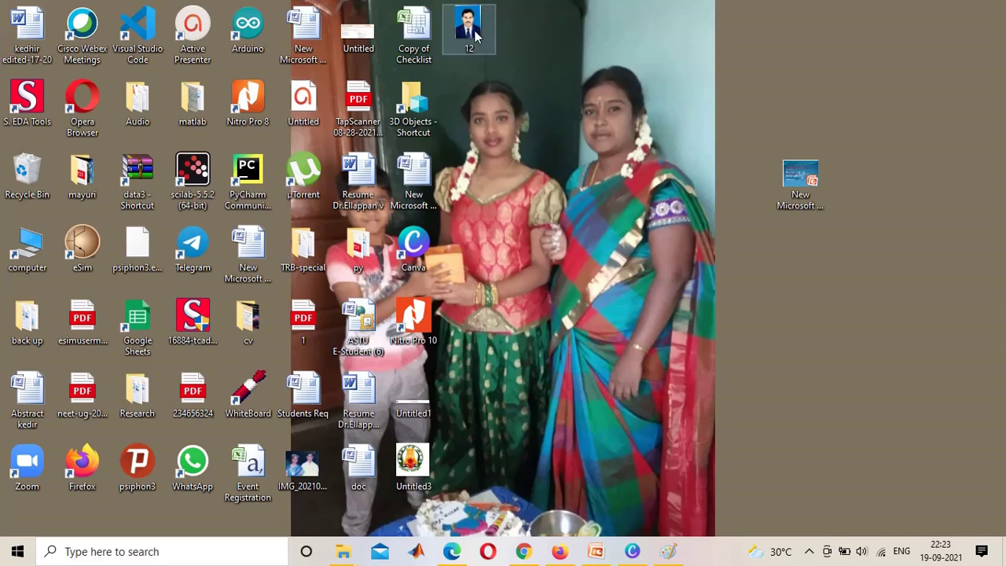
mouse_move(470, 31)
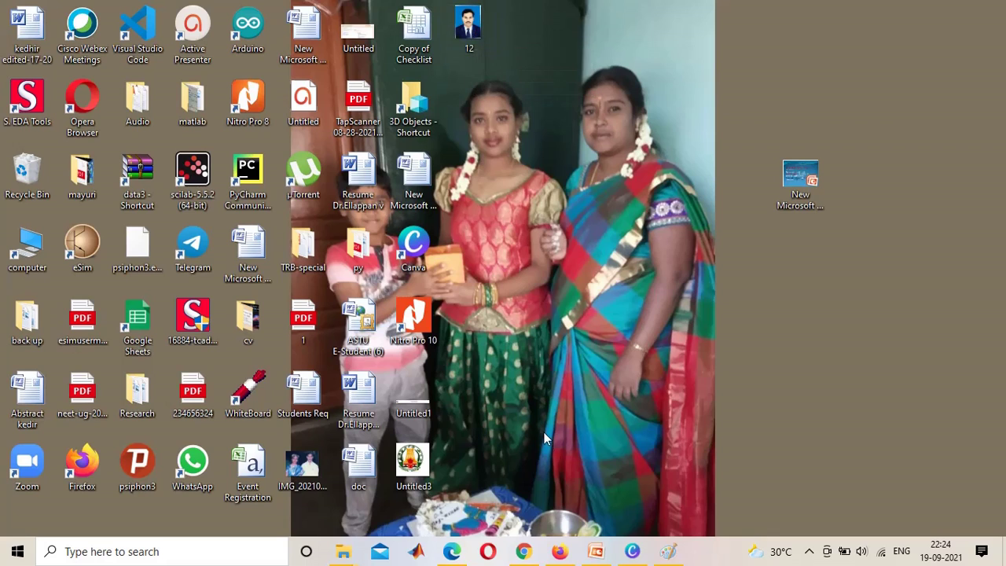
click(668, 551)
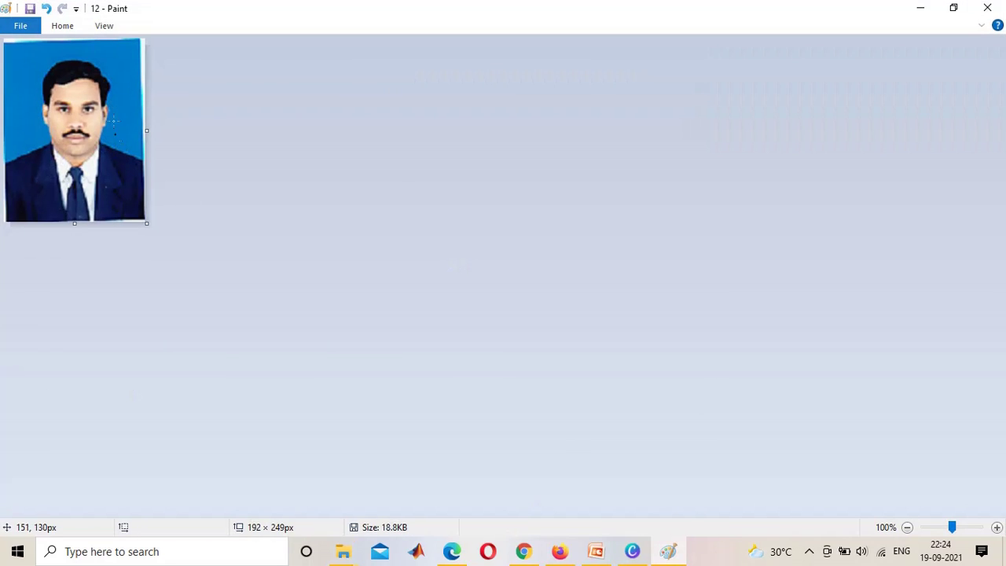
Step: Resize photo 12 by another 125% to 240 × 311 px, then minimize Paint
click(63, 26)
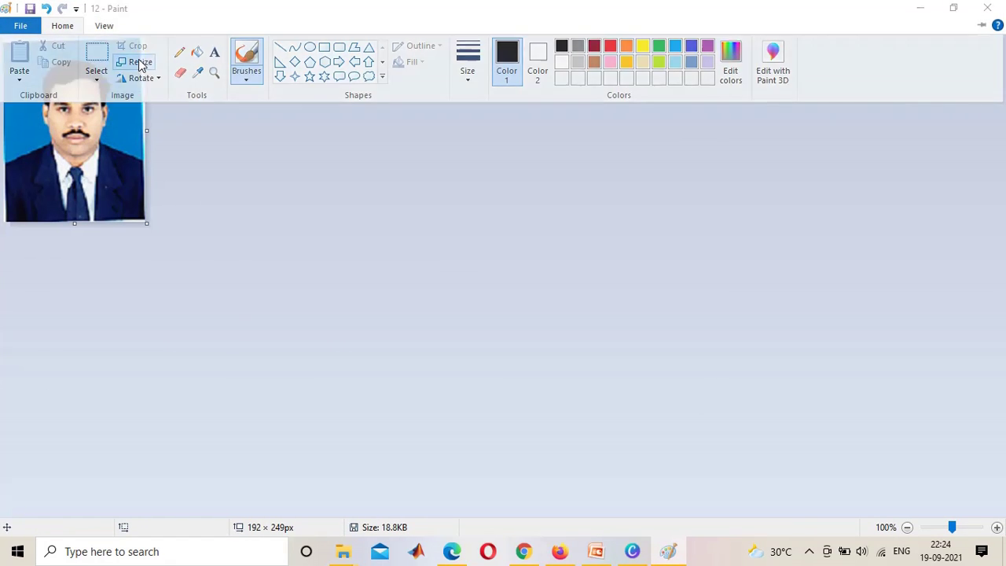
click(140, 61)
text(125)
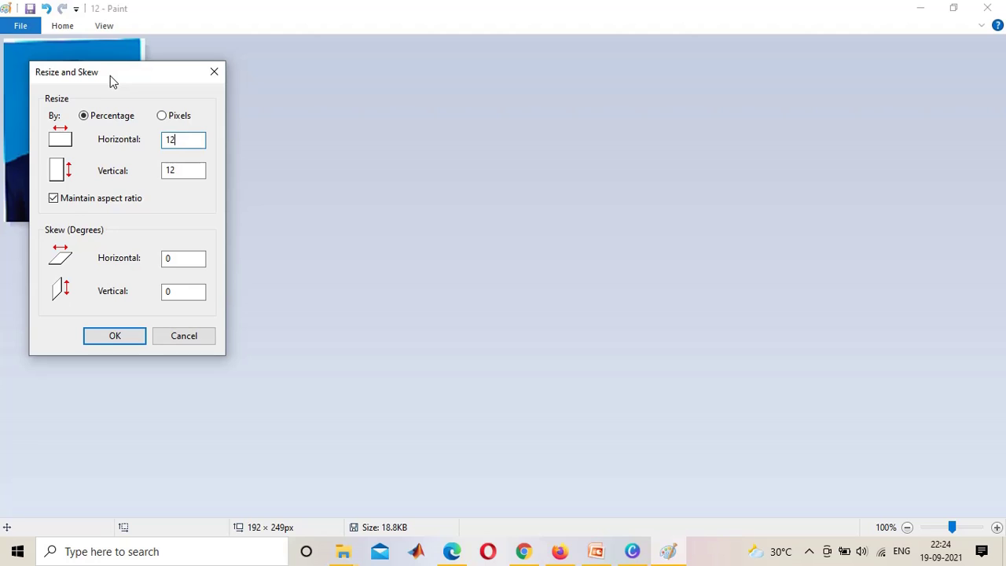
click(115, 337)
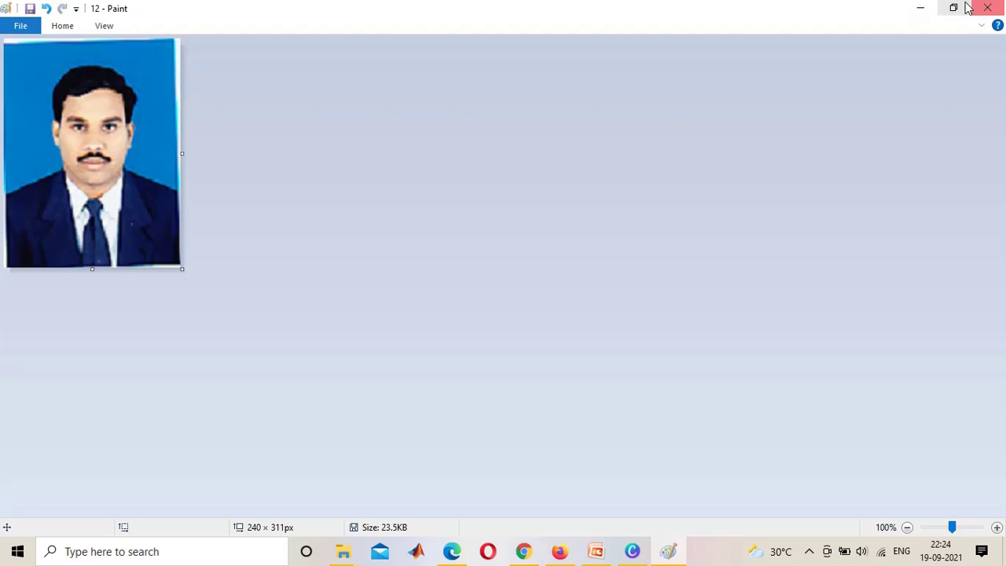
click(921, 9)
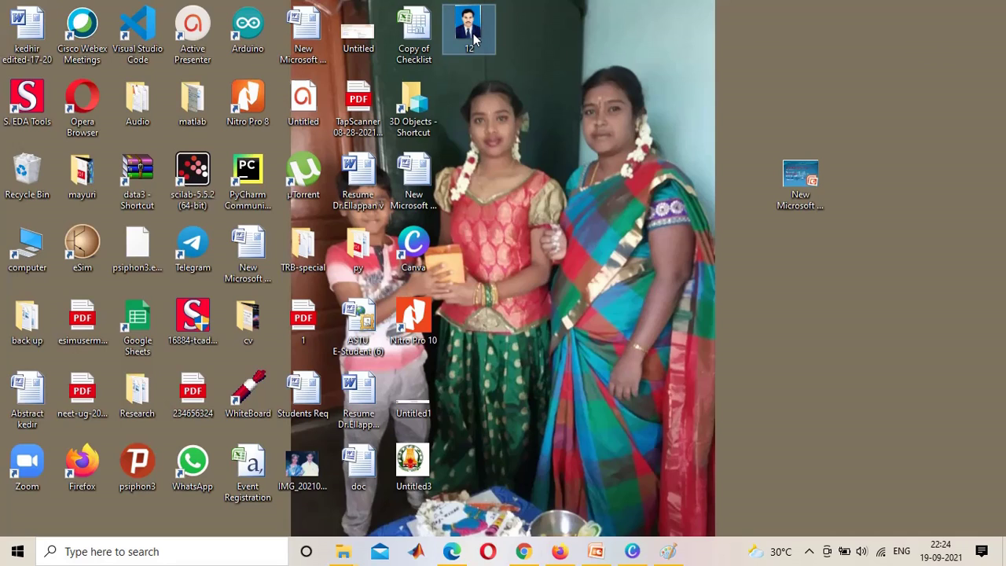
right_click(472, 36)
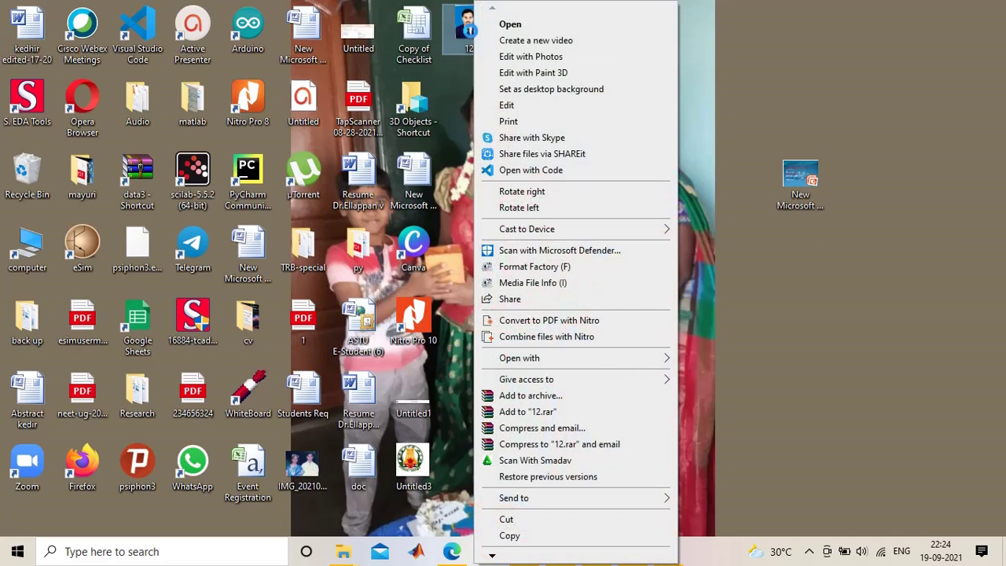
mouse_move(492, 558)
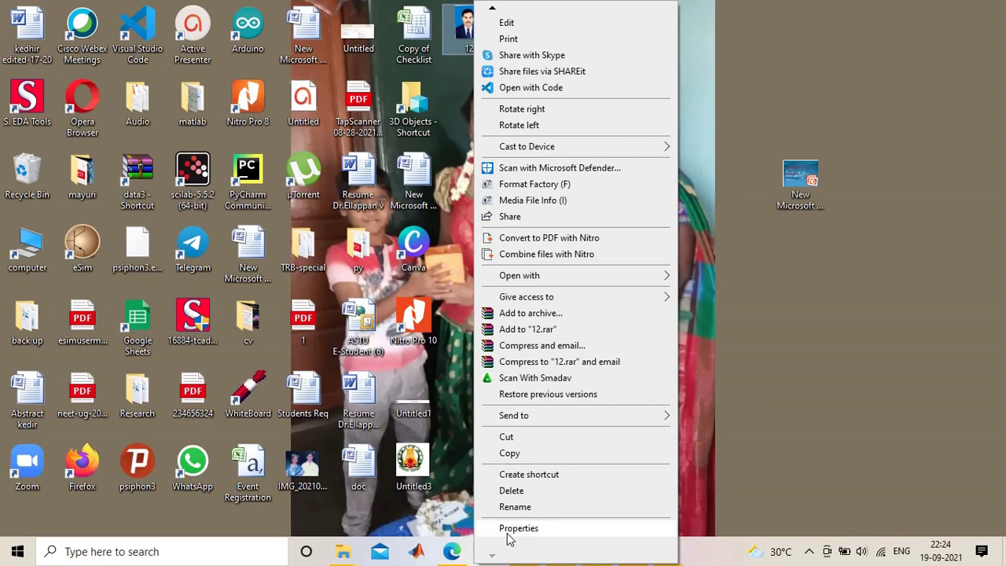
click(509, 532)
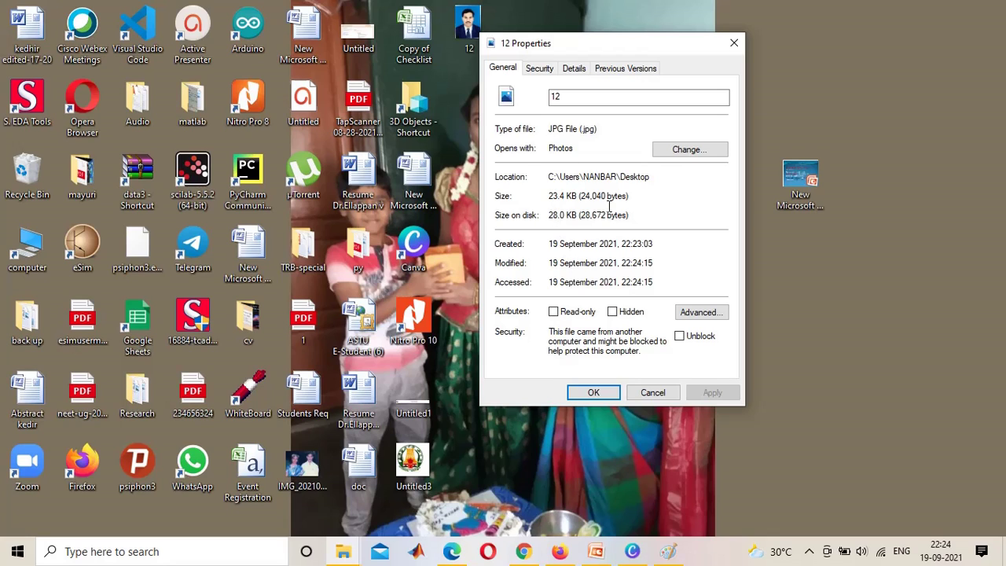
click(734, 44)
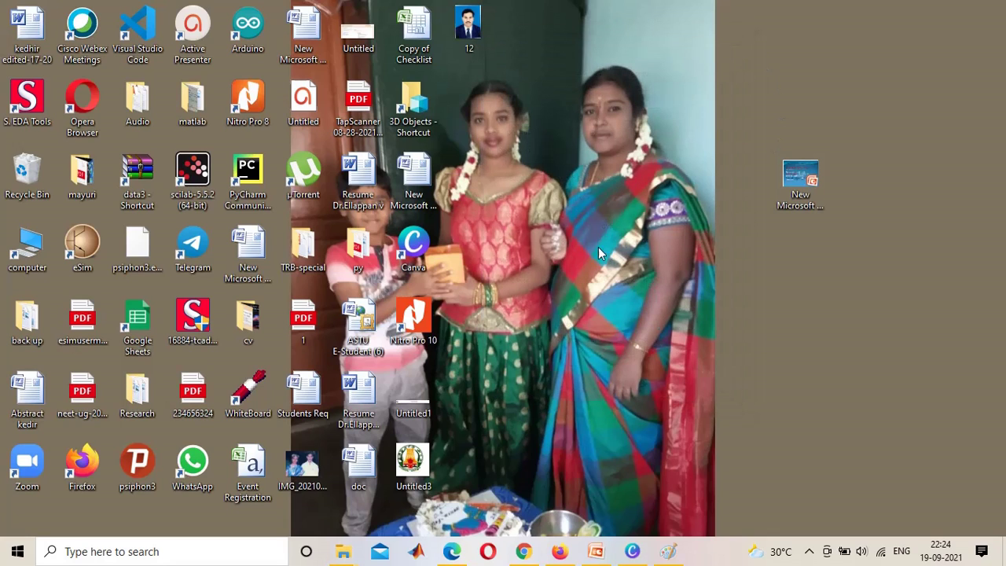
Step: Choose the enlarged photo 12 and upload it to the TRB portal
click(523, 551)
click(879, 455)
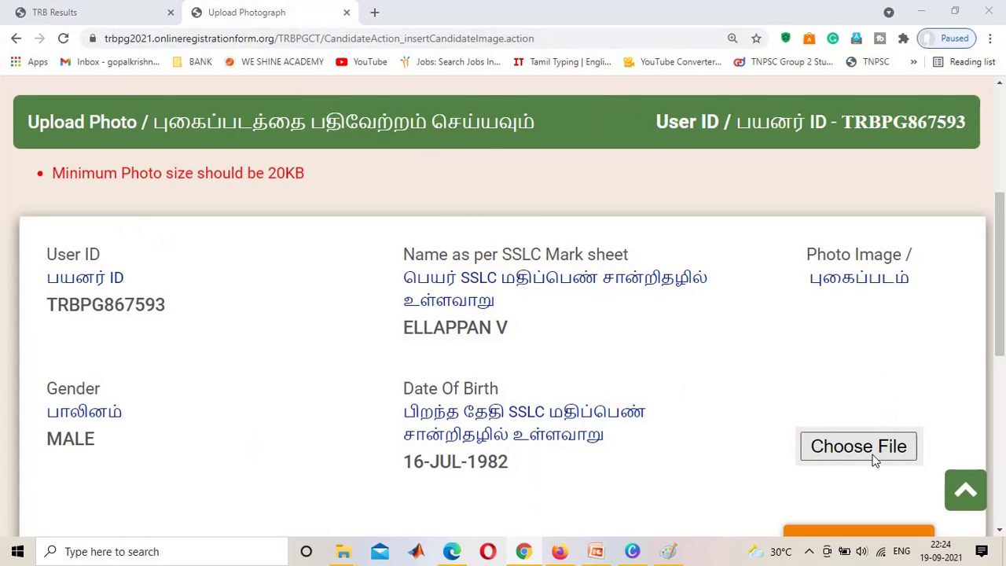
scroll(247, 192, down, 5)
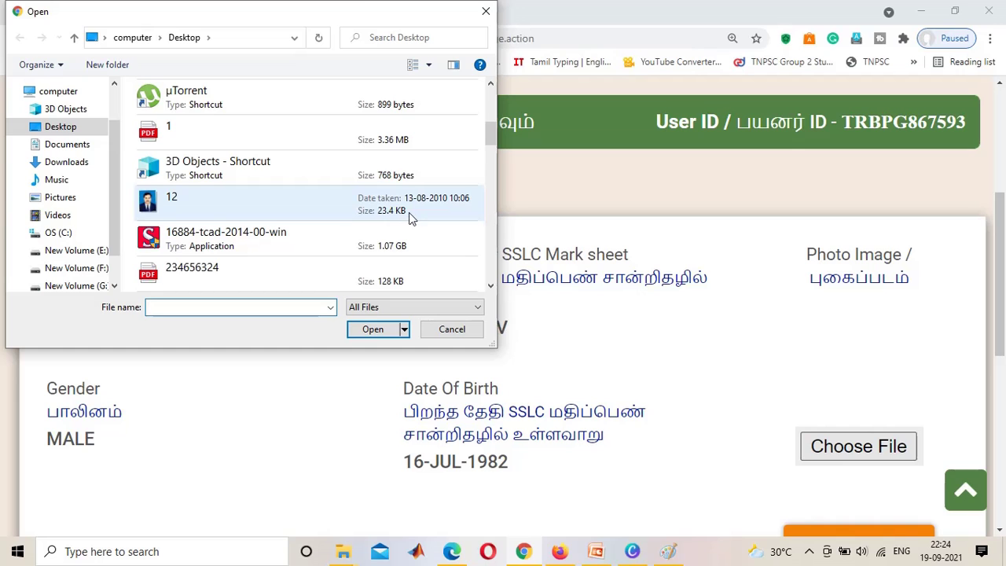
click(265, 208)
double_click(264, 208)
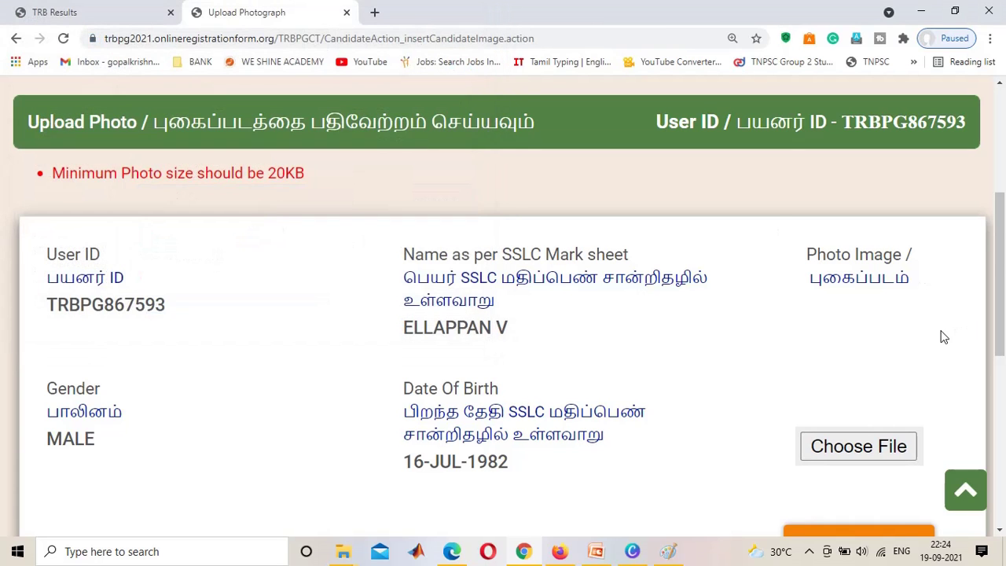
scroll(941, 337, down, 3)
click(893, 337)
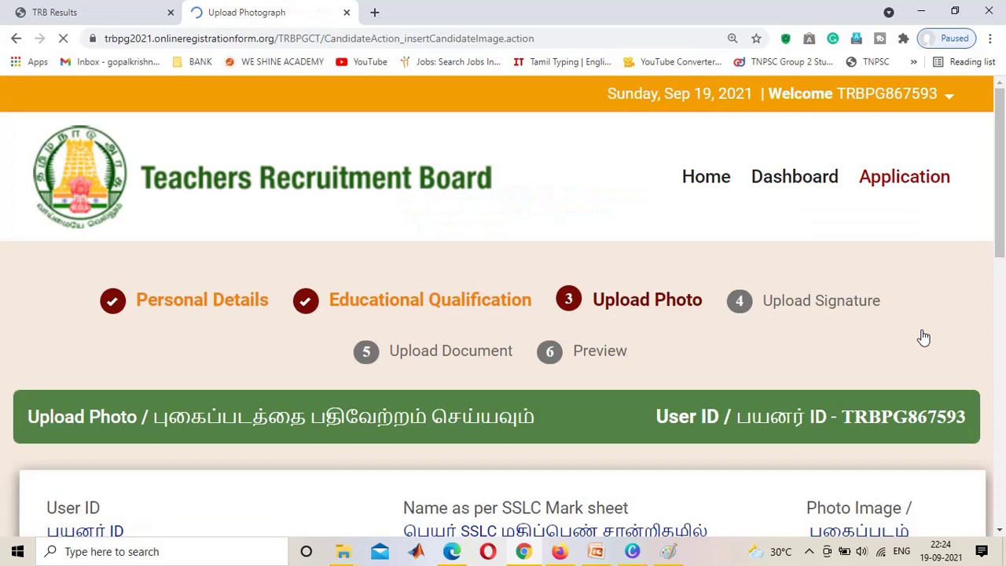
Step: Scroll down and continue to the Upload Signature step
scroll(924, 336, down, 4)
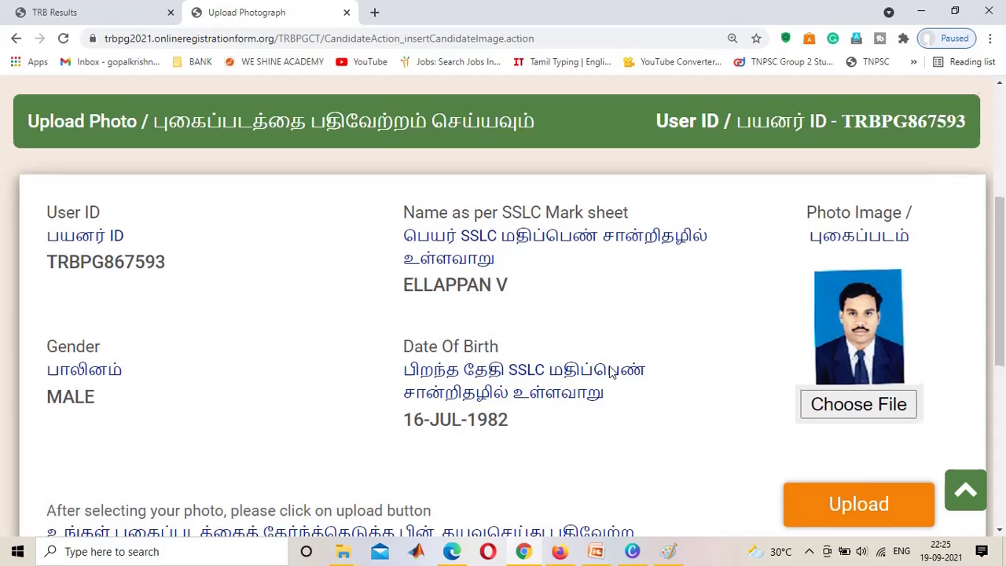
scroll(485, 365, down, 3)
scroll(417, 365, down, 2)
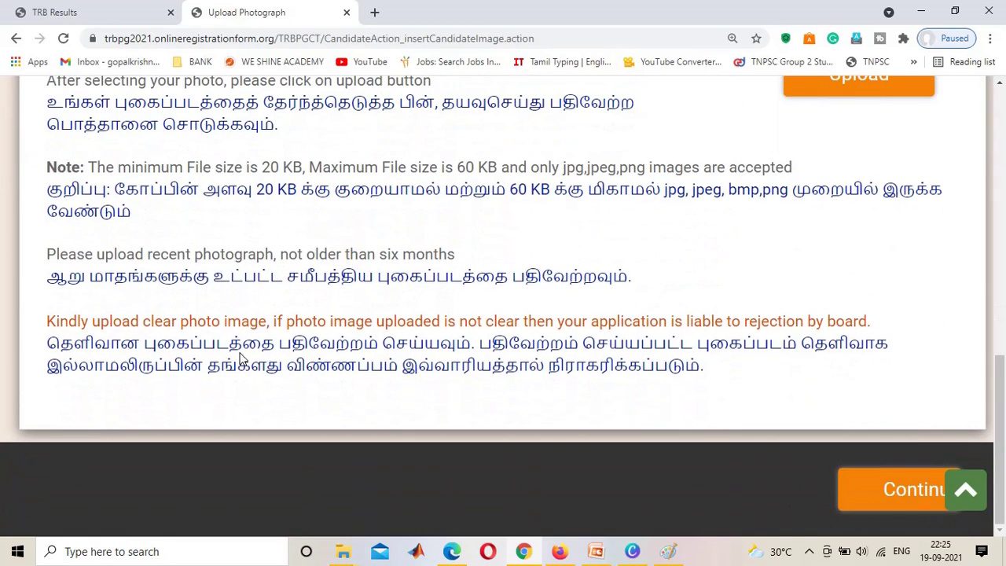
click(895, 506)
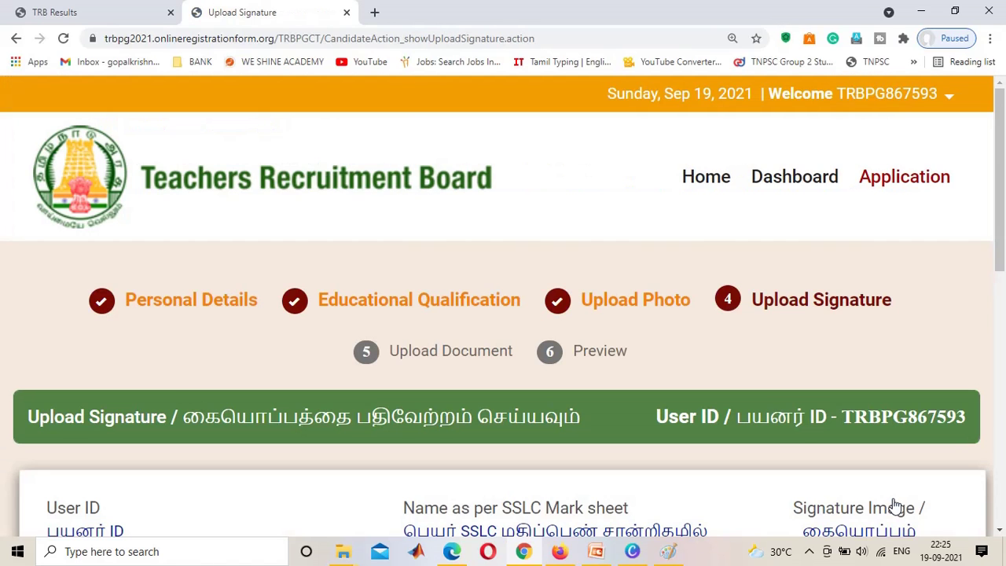
Step: Check the PowerPoint slide listing the 10–30 KB signature size, then minimize PowerPoint and Chrome
scroll(809, 467, down, 3)
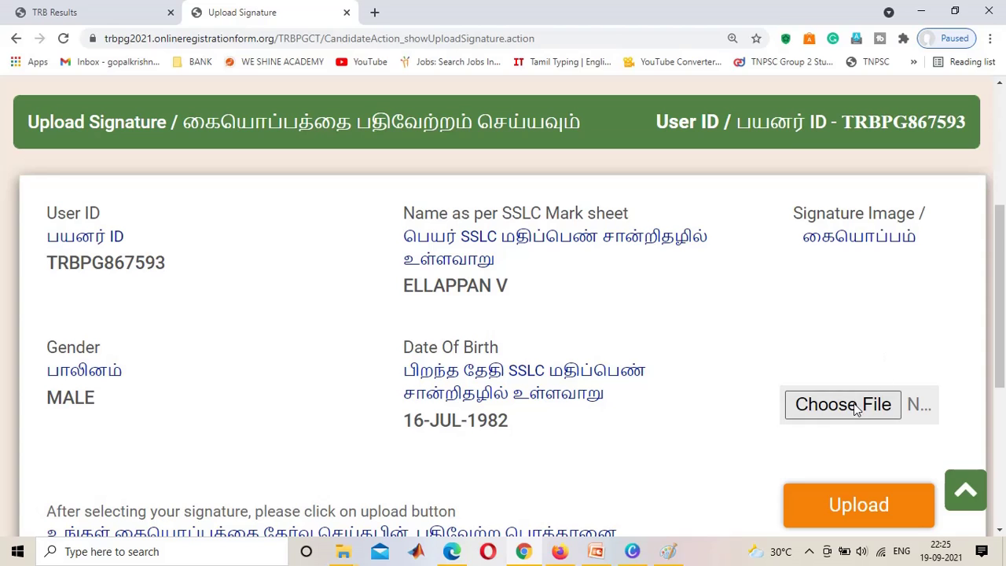
click(595, 553)
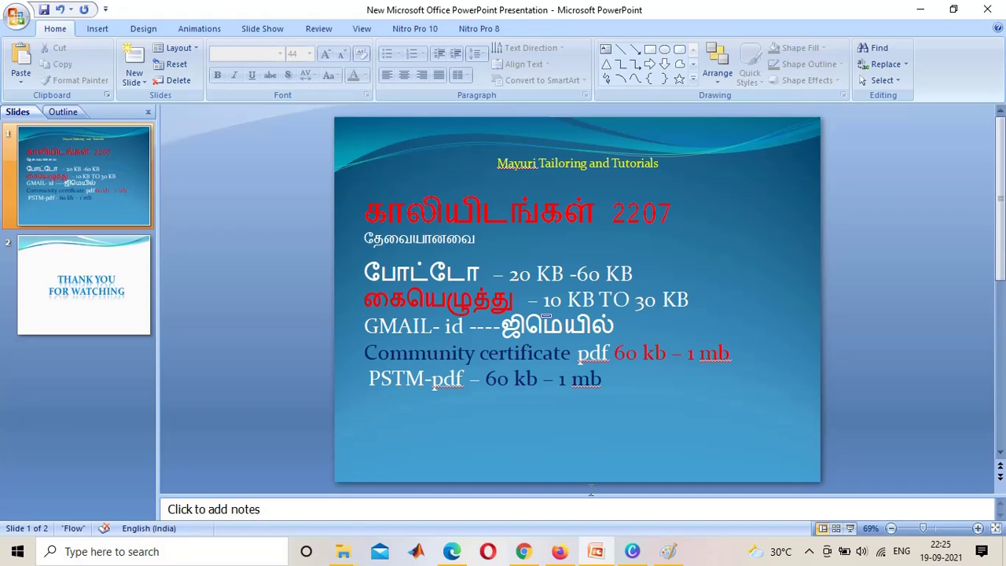
click(924, 9)
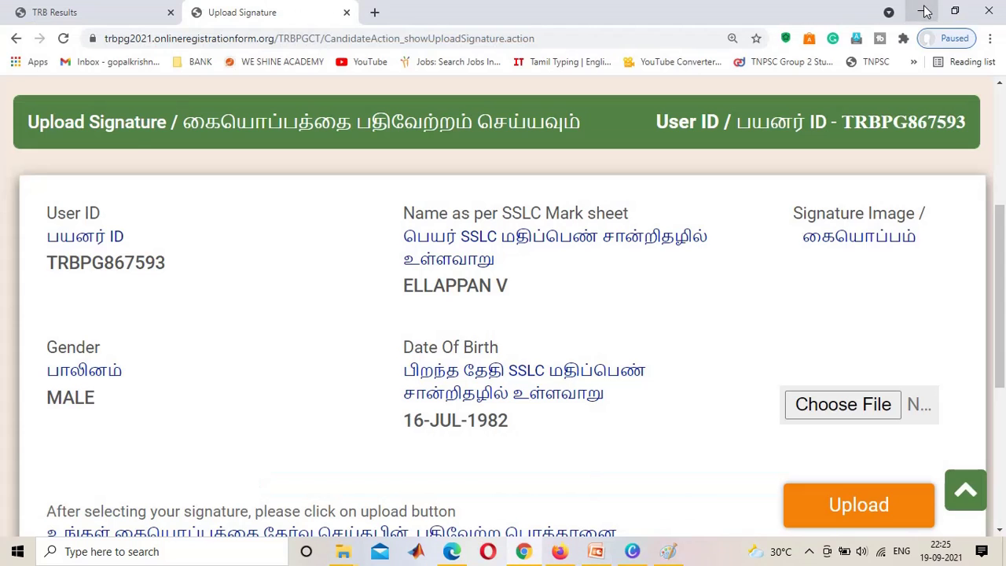
click(925, 11)
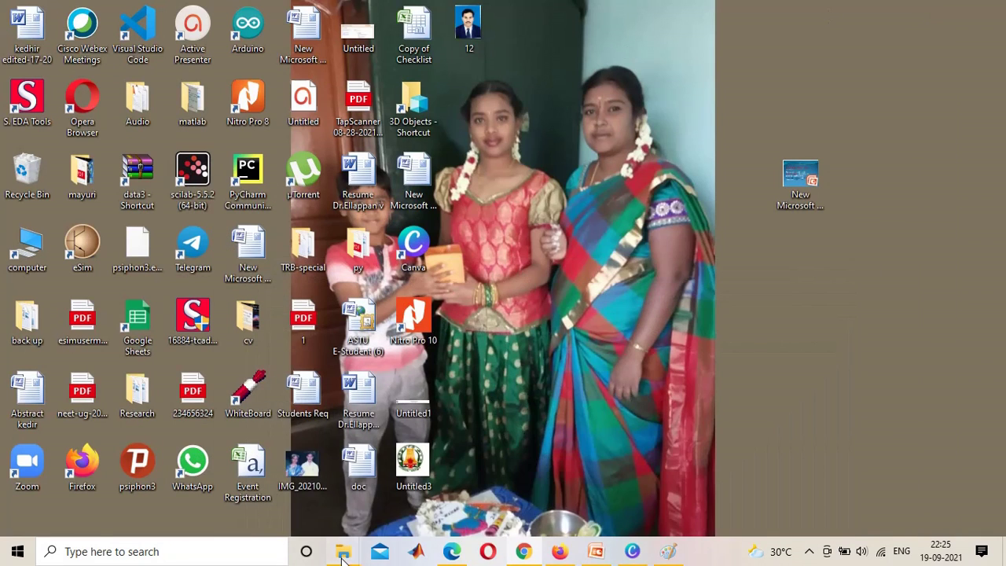
Step: In Downloads, check the sign_0001 signature image's properties, noting its 6.42 KB size
mouse_move(344, 551)
click(474, 499)
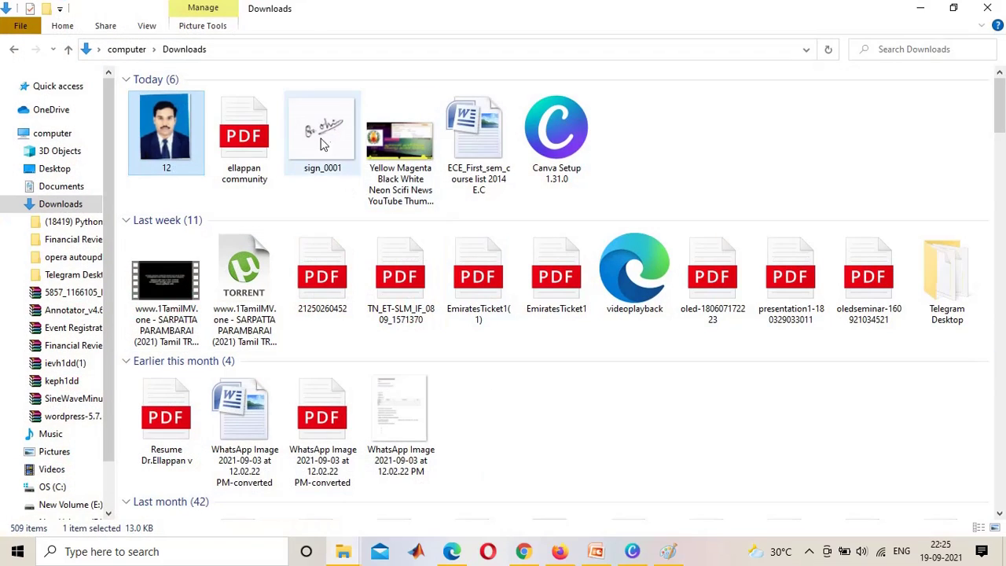
click(325, 148)
right_click(325, 148)
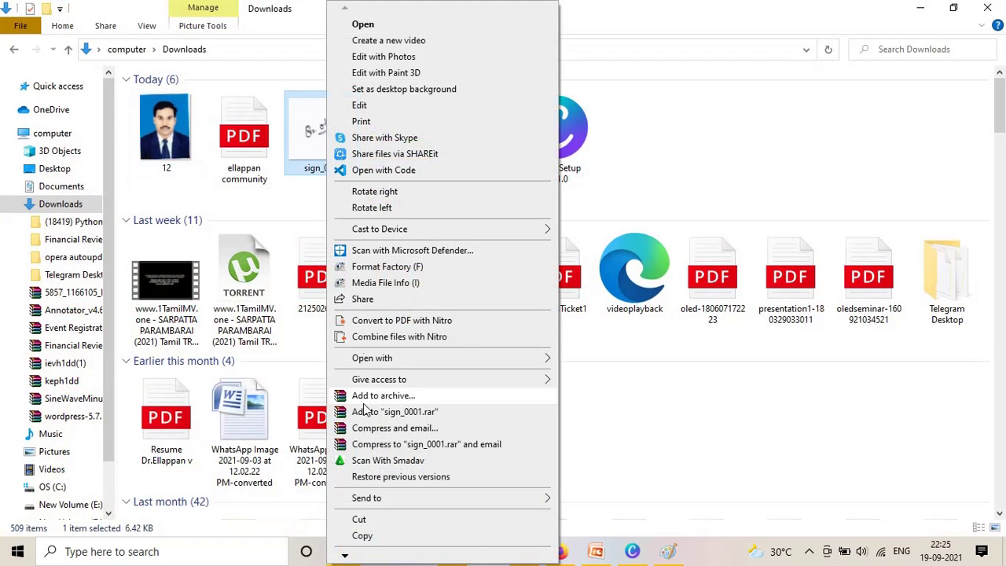
mouse_move(350, 558)
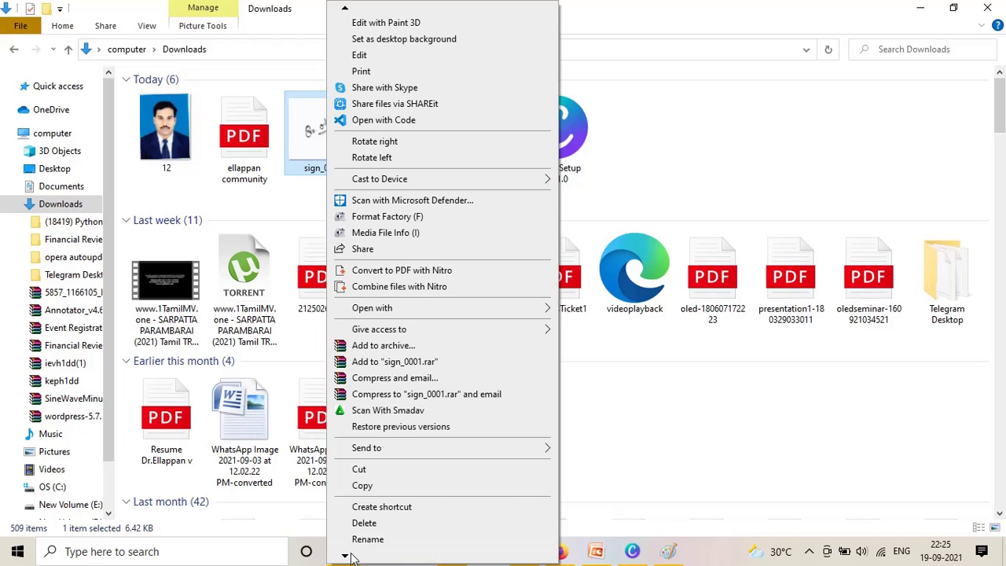
click(367, 528)
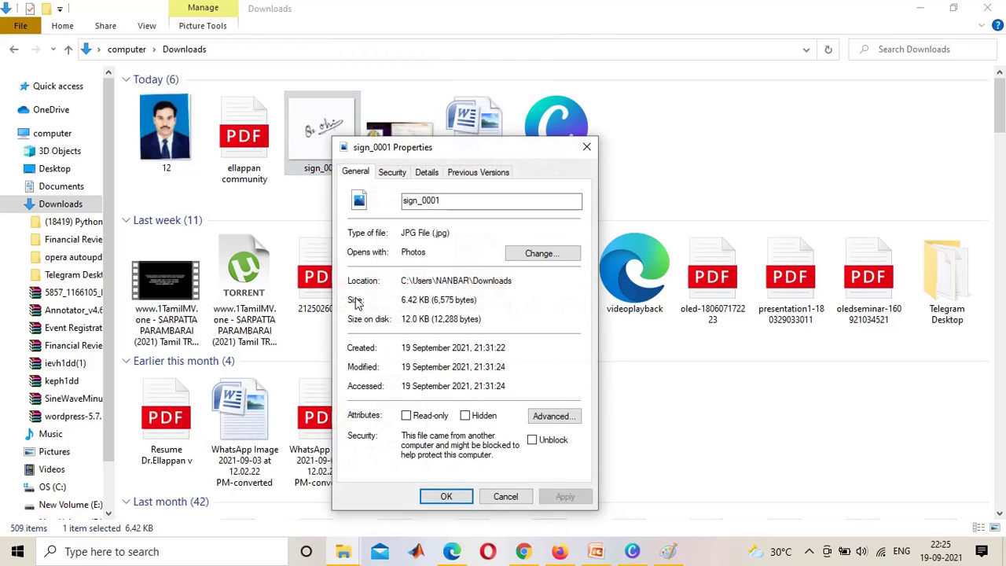
drag(403, 302, 457, 297)
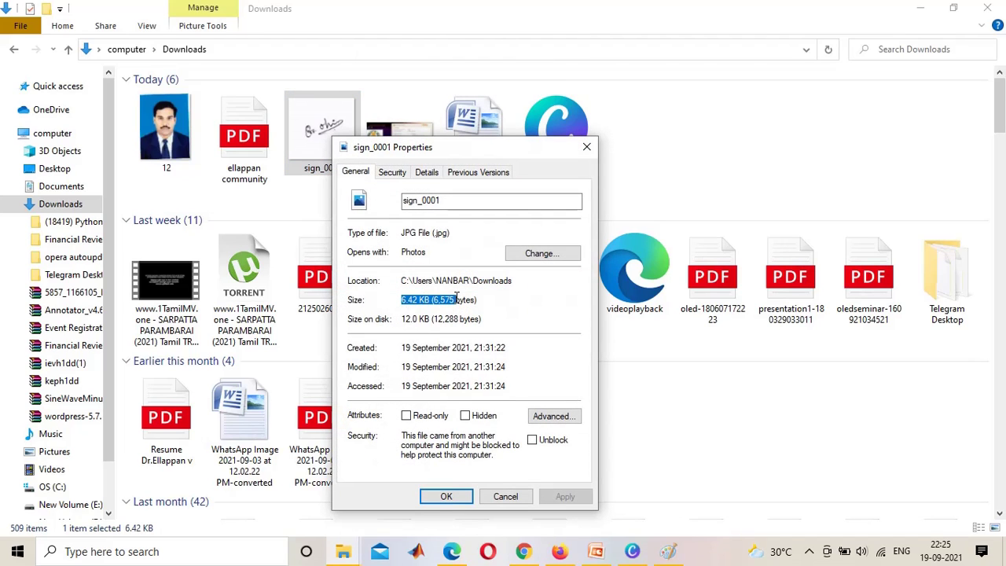
click(588, 149)
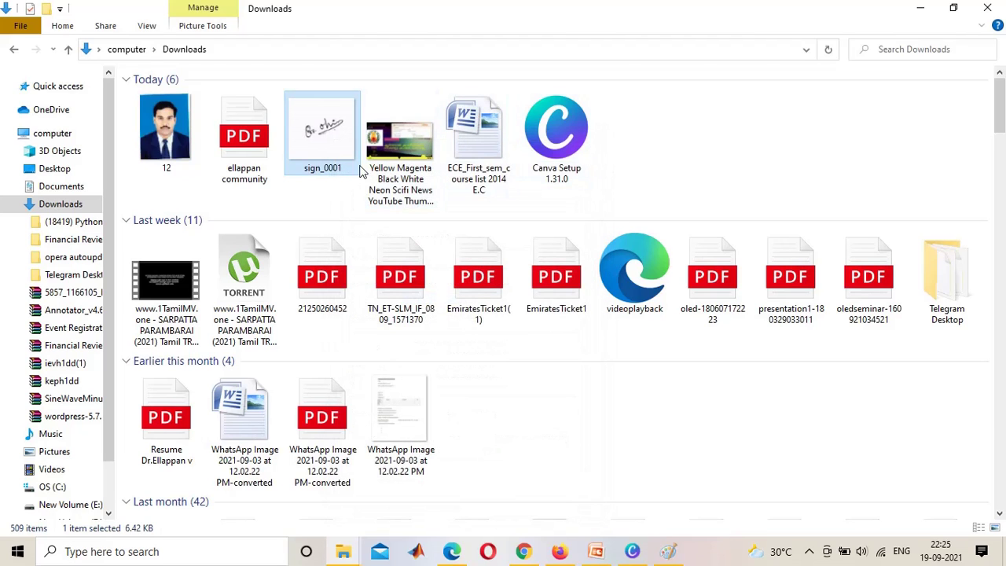
Step: Rename the sign_0001 signature image to 13
right_click(328, 163)
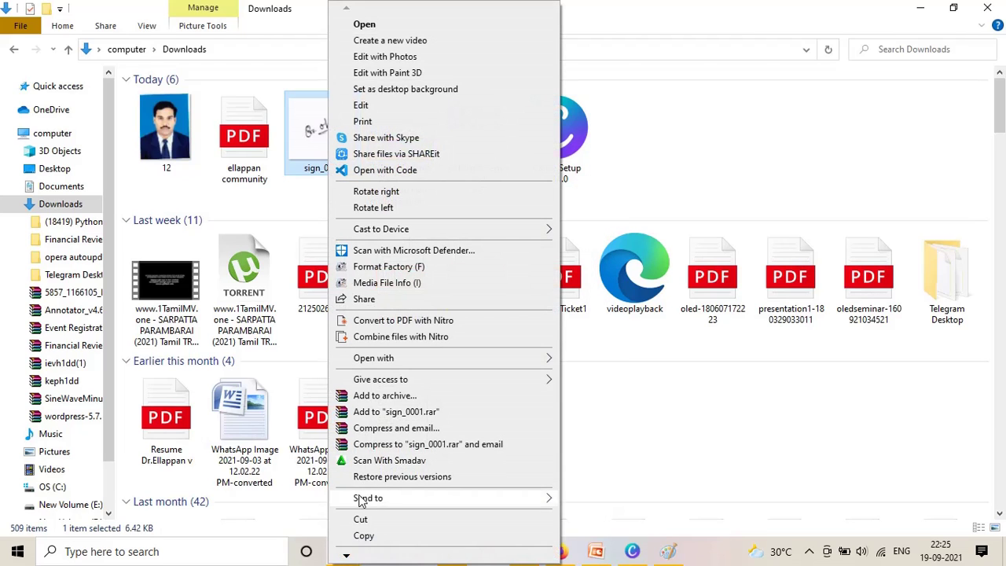
mouse_move(349, 558)
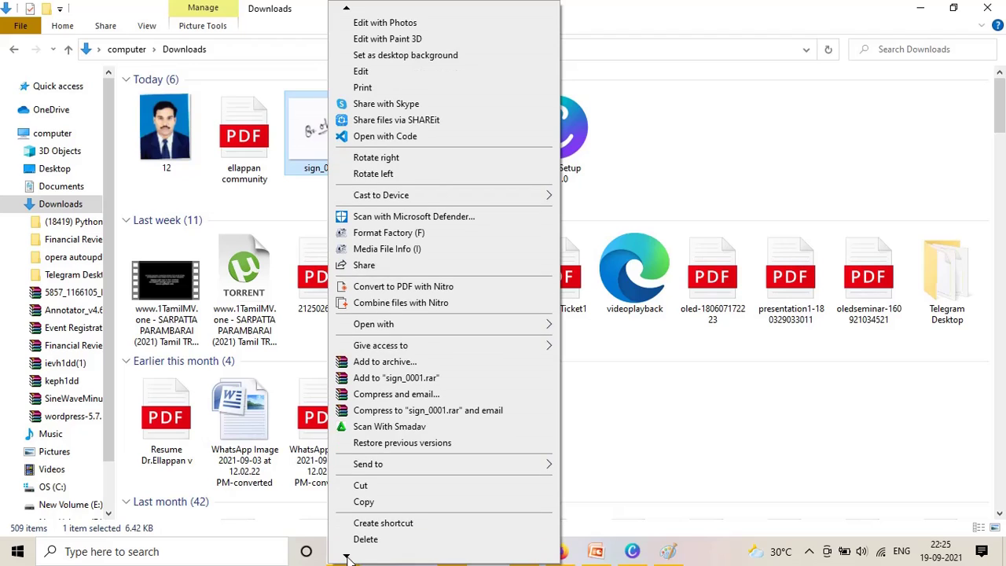
click(360, 540)
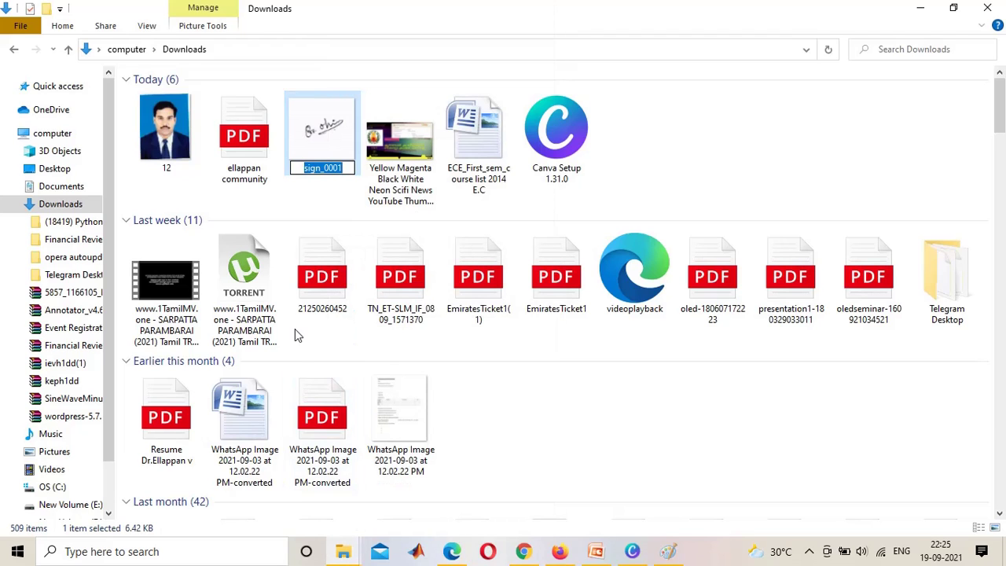
text(13)
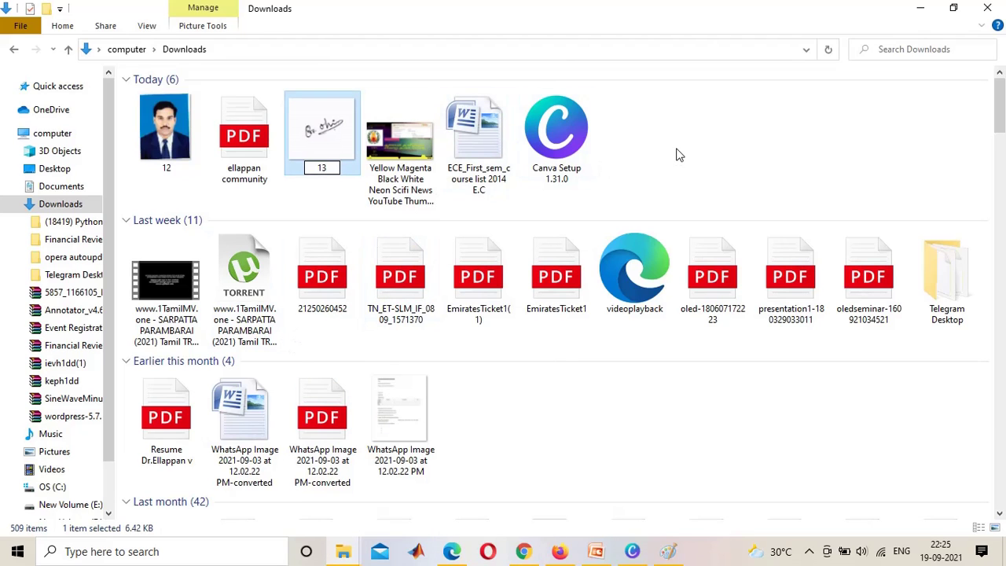
key(Return)
right_click(331, 143)
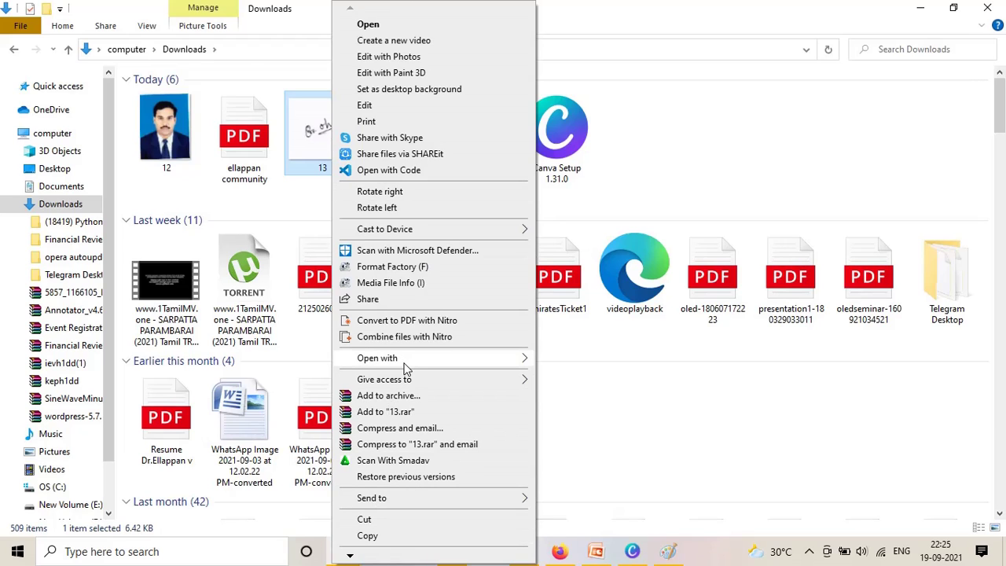
Step: Open image 13 in Paint and enlarge it to 125 percent
mouse_move(407, 363)
click(563, 391)
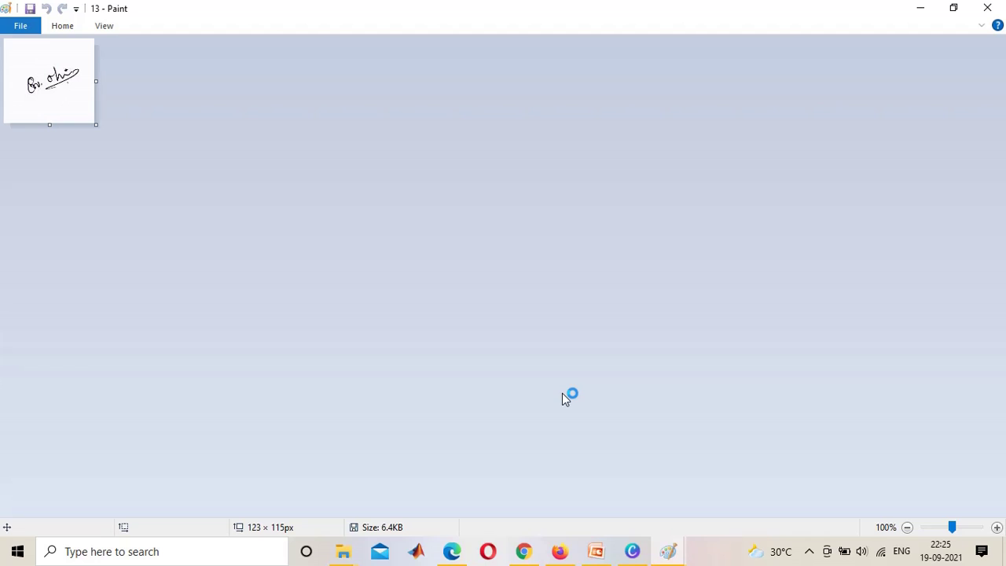
click(75, 29)
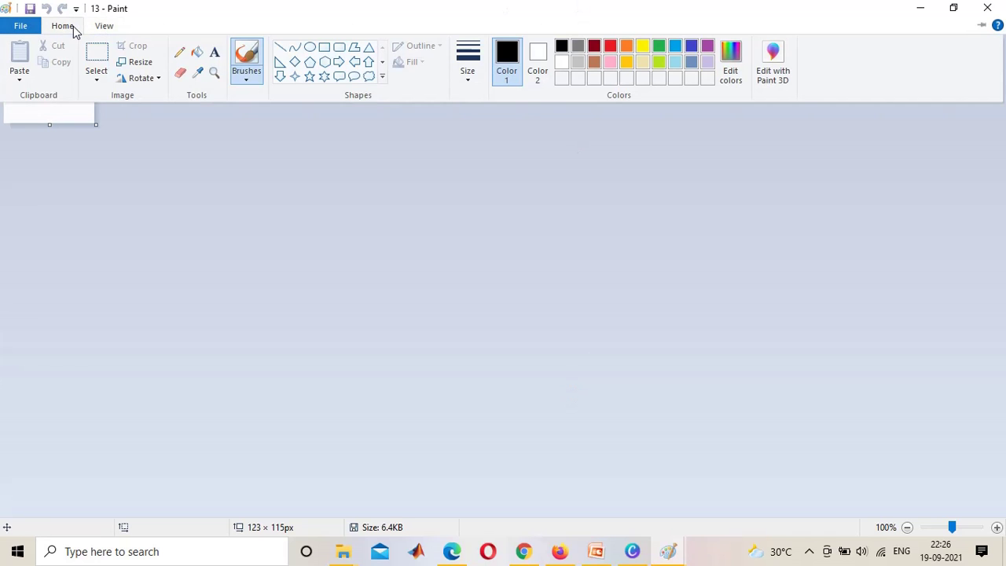
click(132, 63)
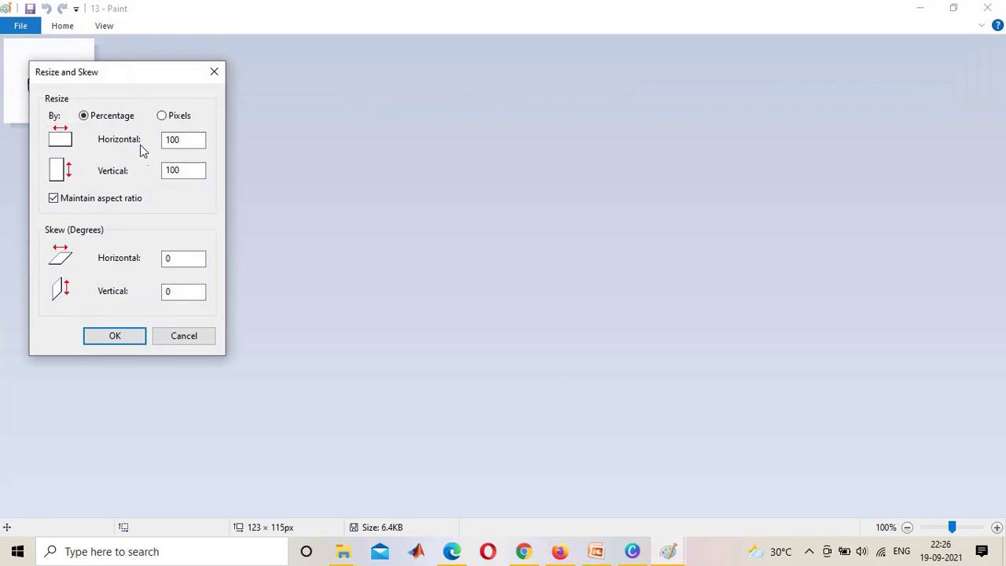
double_click(195, 141)
text(125)
click(126, 338)
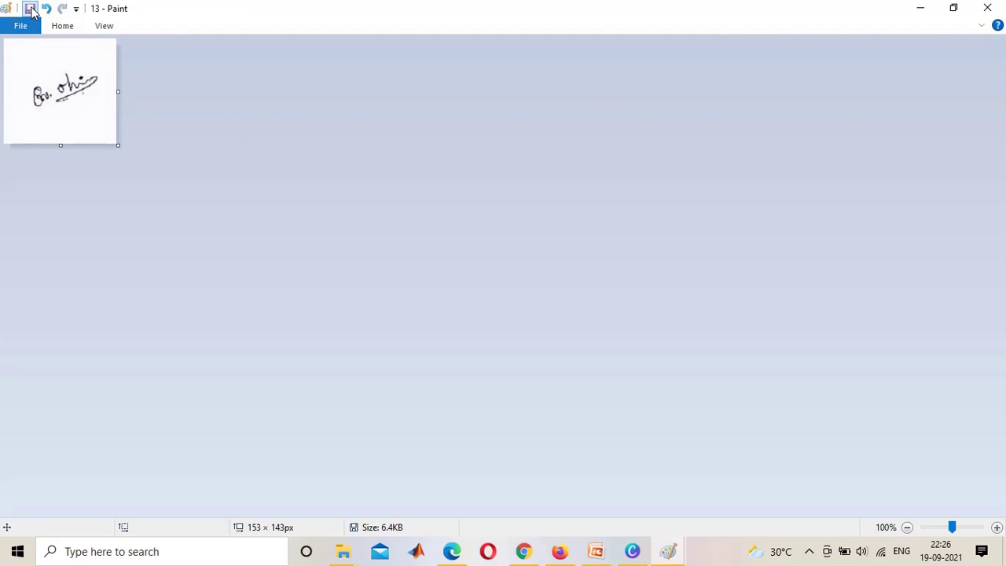
Step: Save the enlarged signature as a JPEG named 13
click(31, 9)
click(31, 9)
click(28, 25)
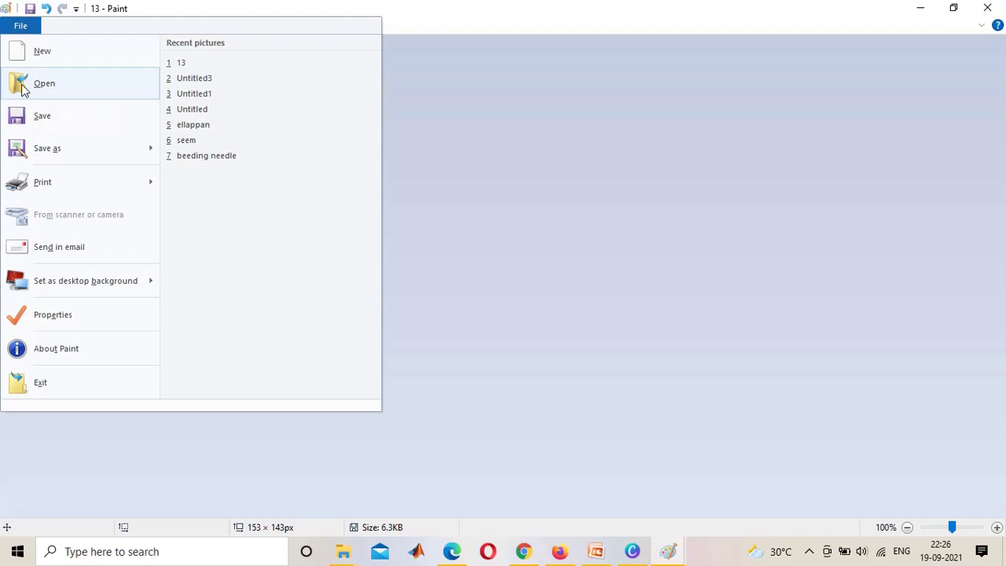
mouse_move(45, 157)
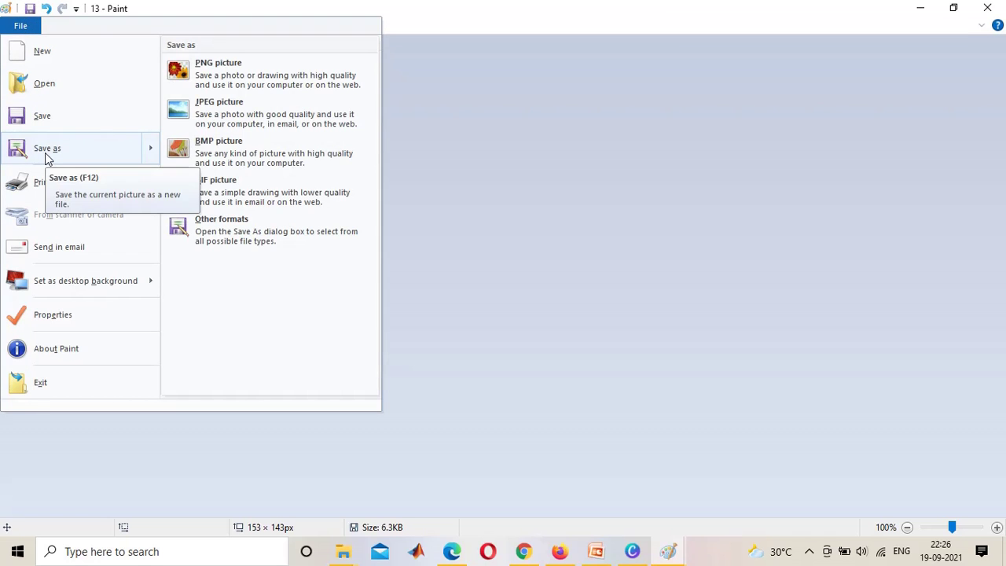
click(185, 108)
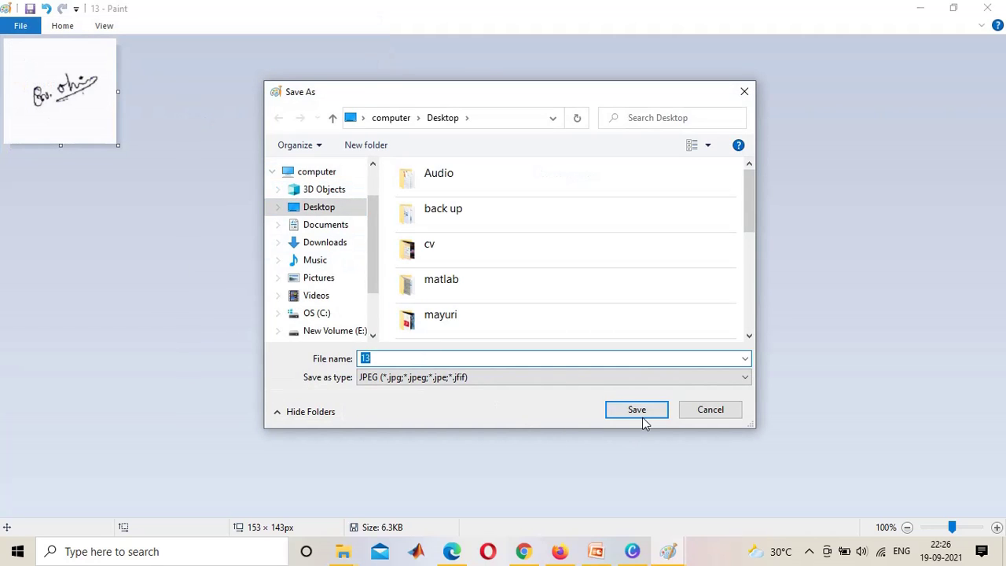
click(638, 417)
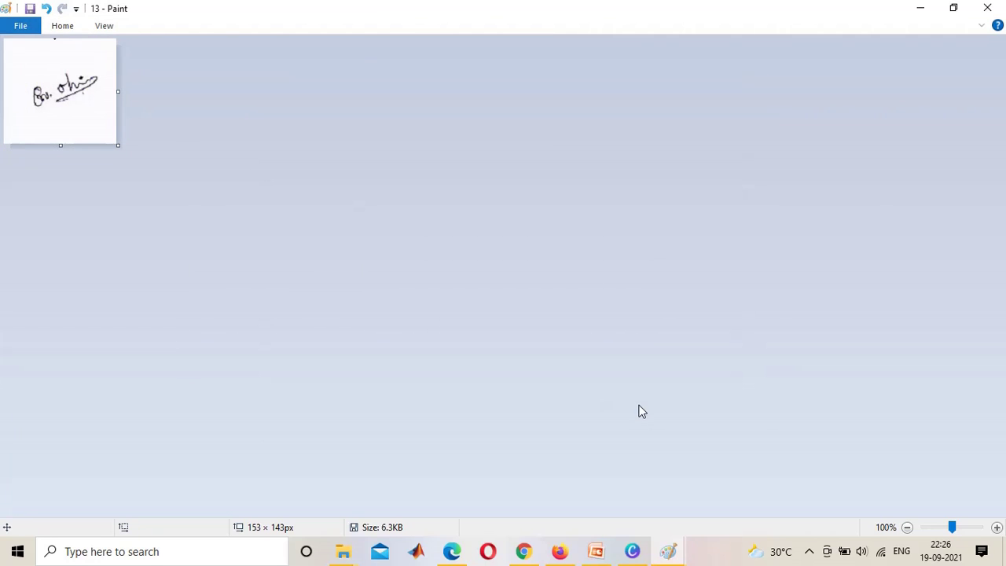
Step: Minimize Paint and the Downloads window, then start renaming the 13 image on the desktop
click(920, 10)
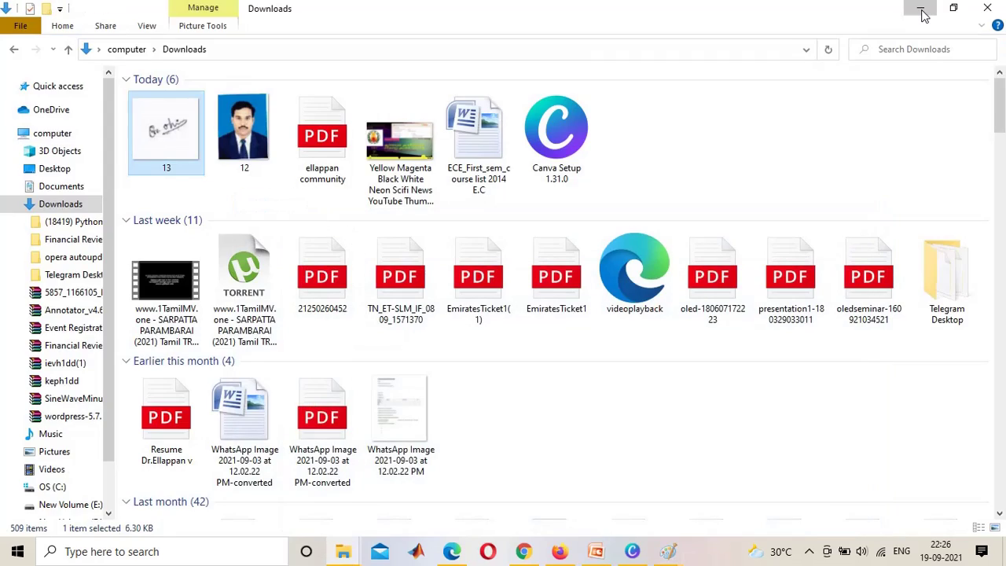
click(920, 9)
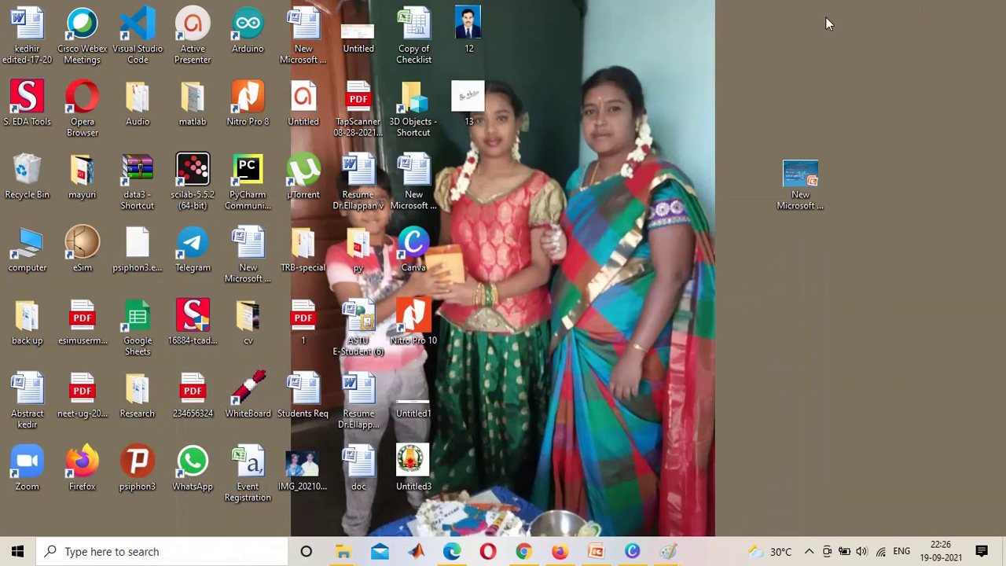
right_click(468, 97)
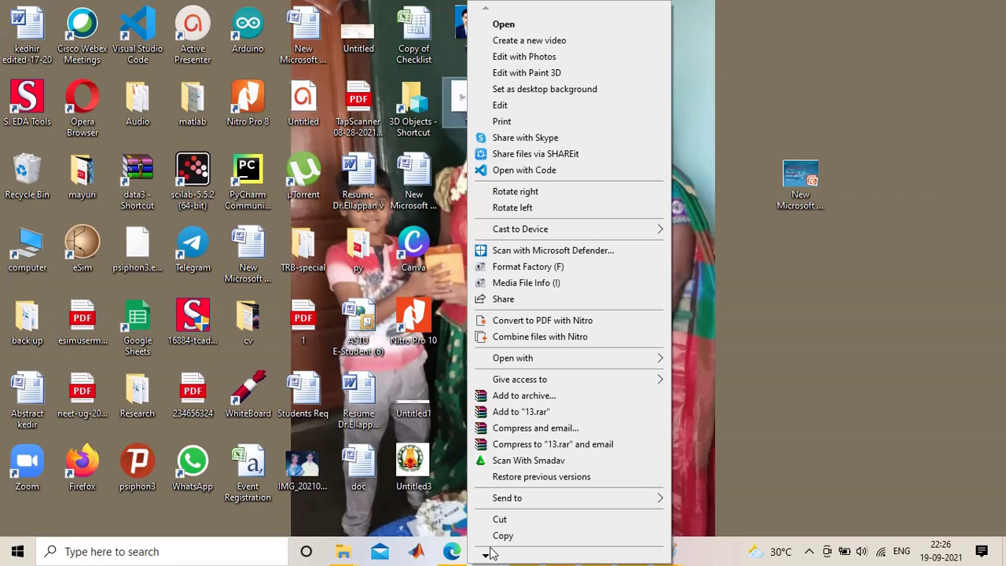
mouse_move(489, 556)
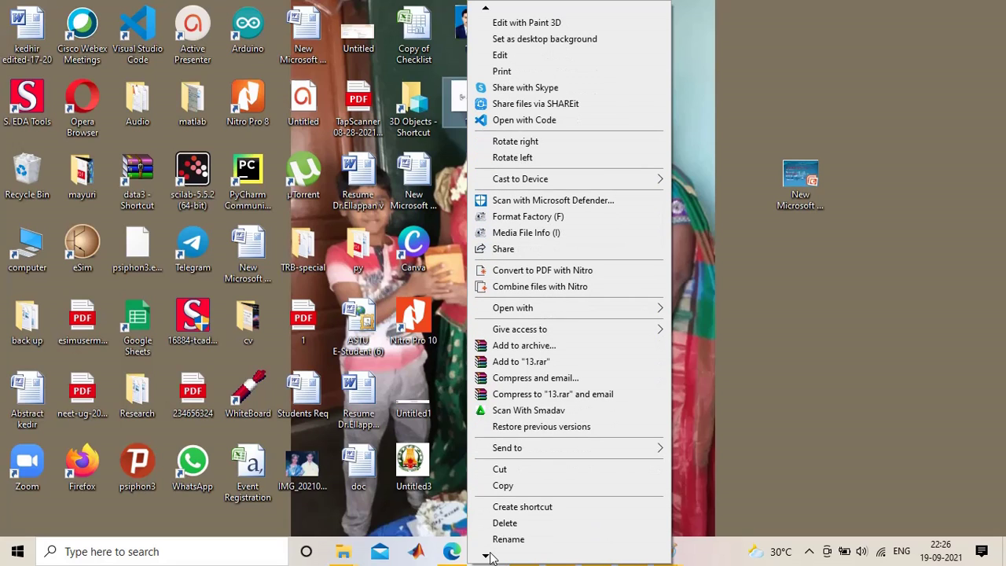
click(500, 543)
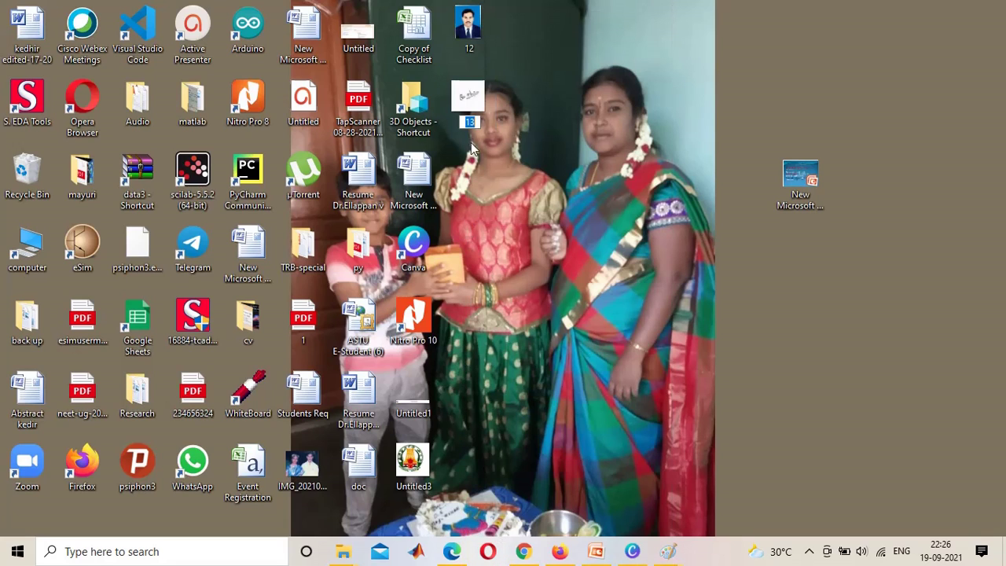
Step: Confirm in Properties that image 13 is 6.30 KB and bring the Gmail window forward
right_click(480, 98)
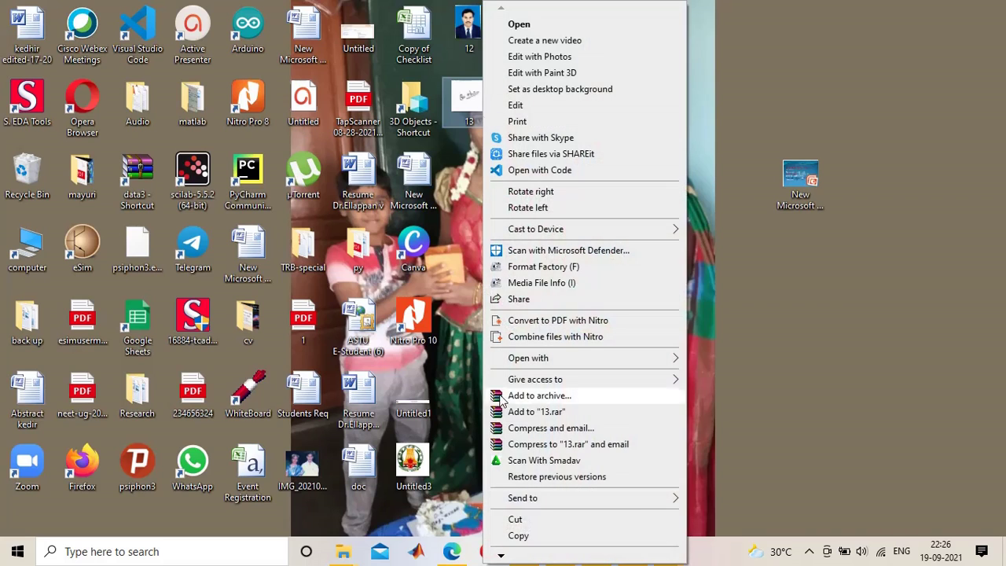
mouse_move(500, 556)
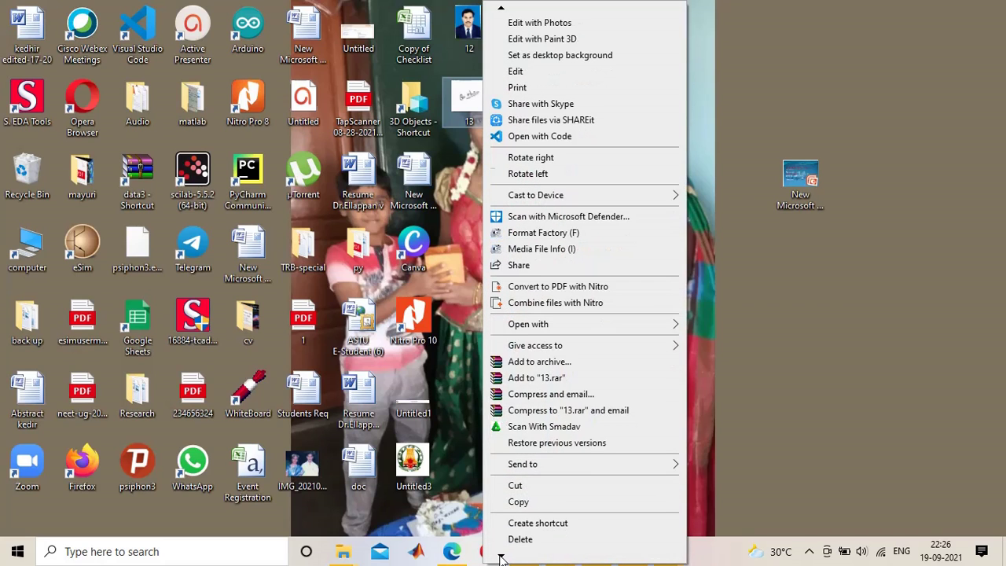
click(512, 545)
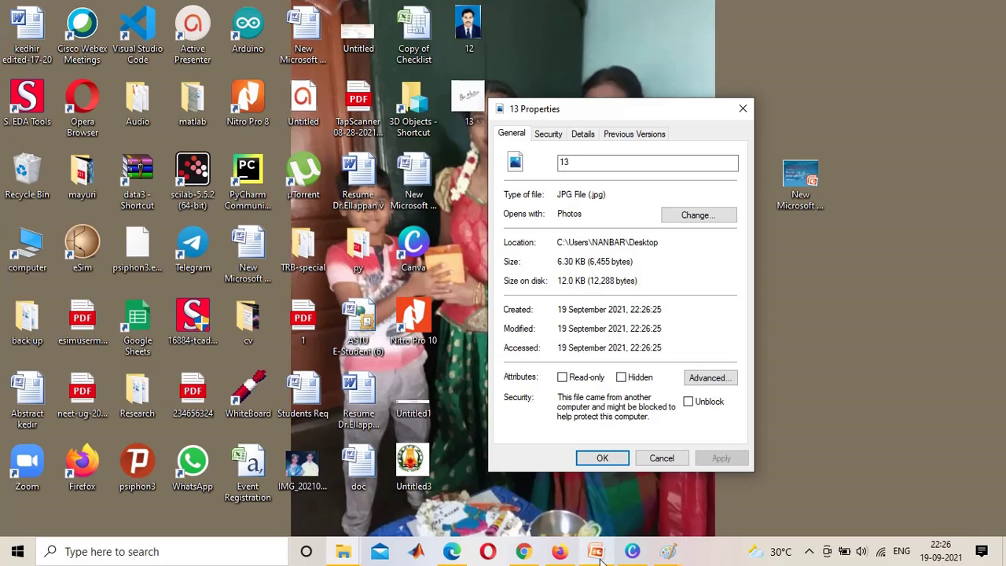
click(561, 556)
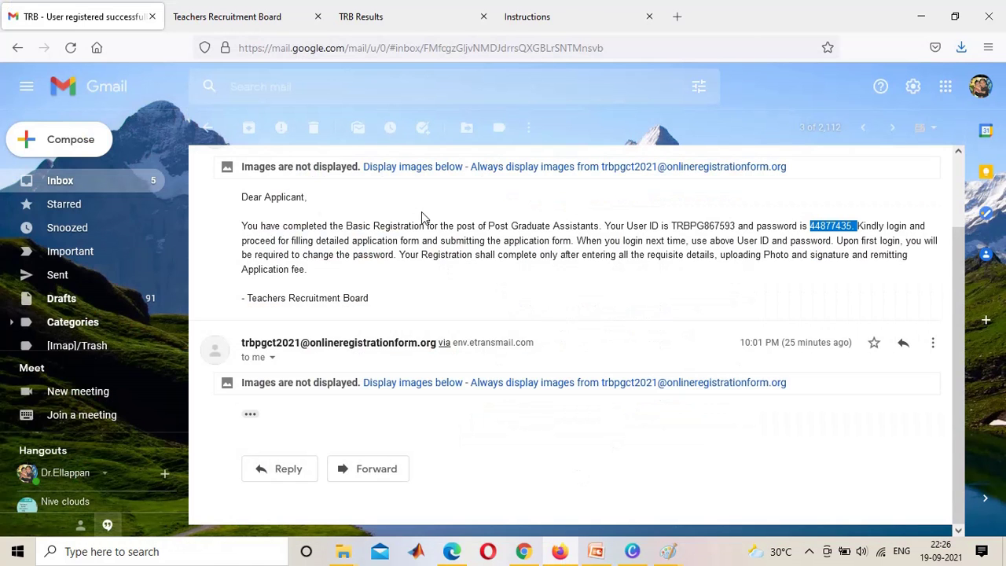
Step: Upload Desktop image 13 as the signature and see it rejected for being under 10KB
click(523, 554)
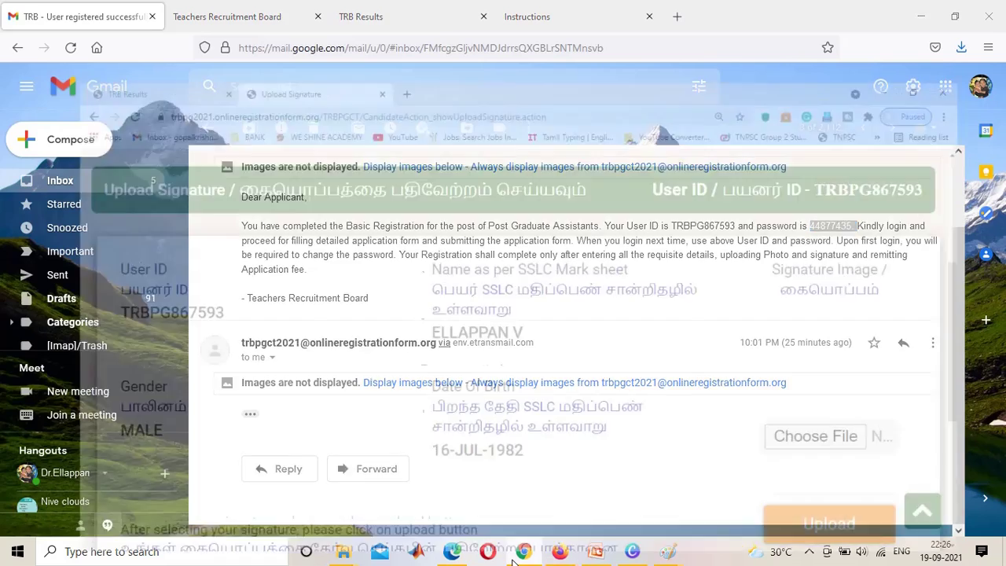
click(807, 412)
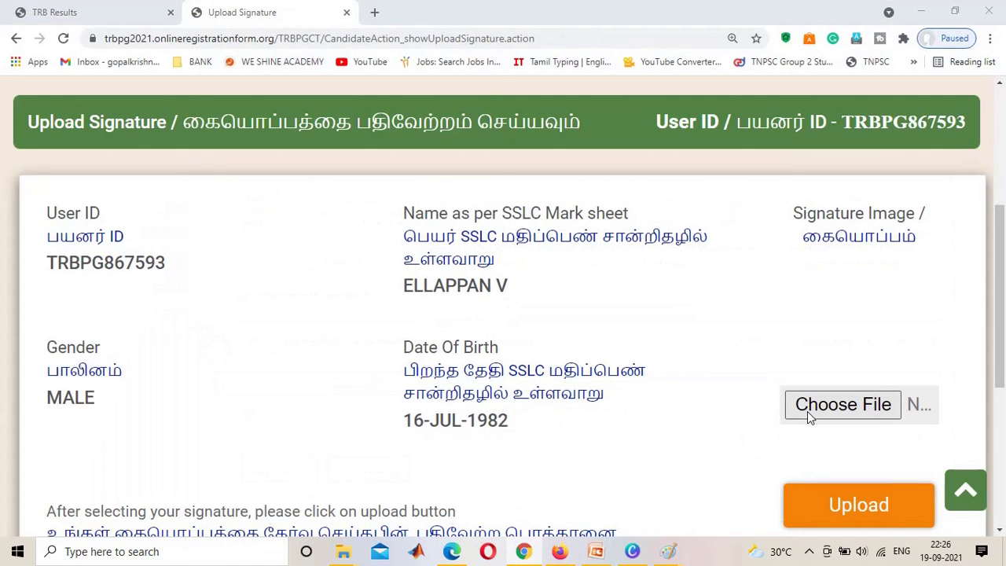
scroll(195, 272, down, 3)
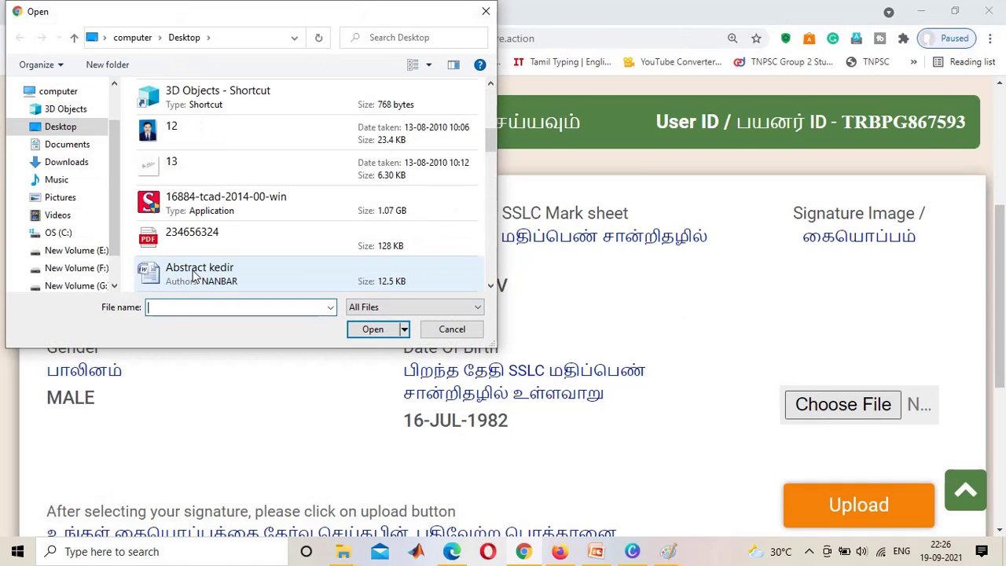
double_click(198, 173)
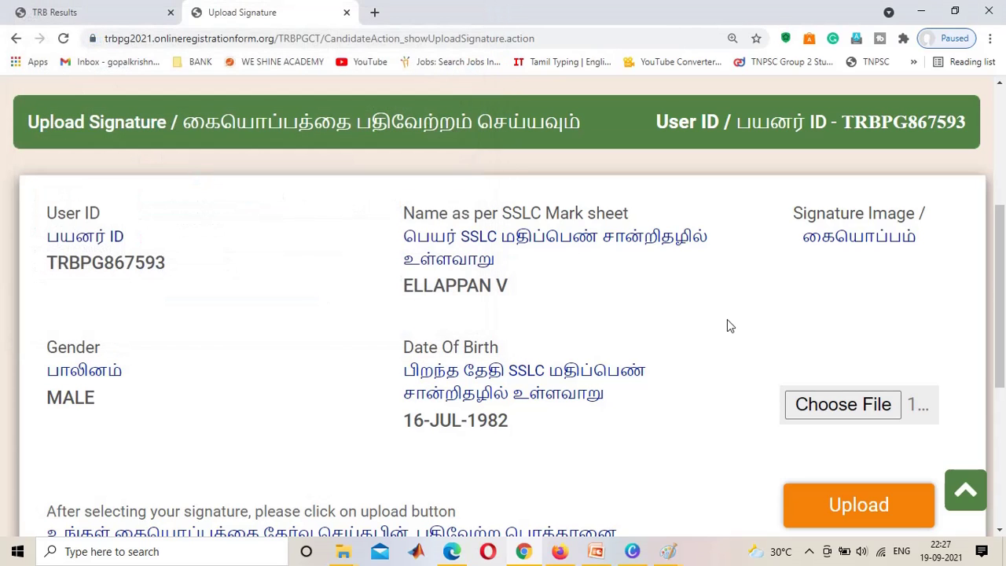
click(831, 499)
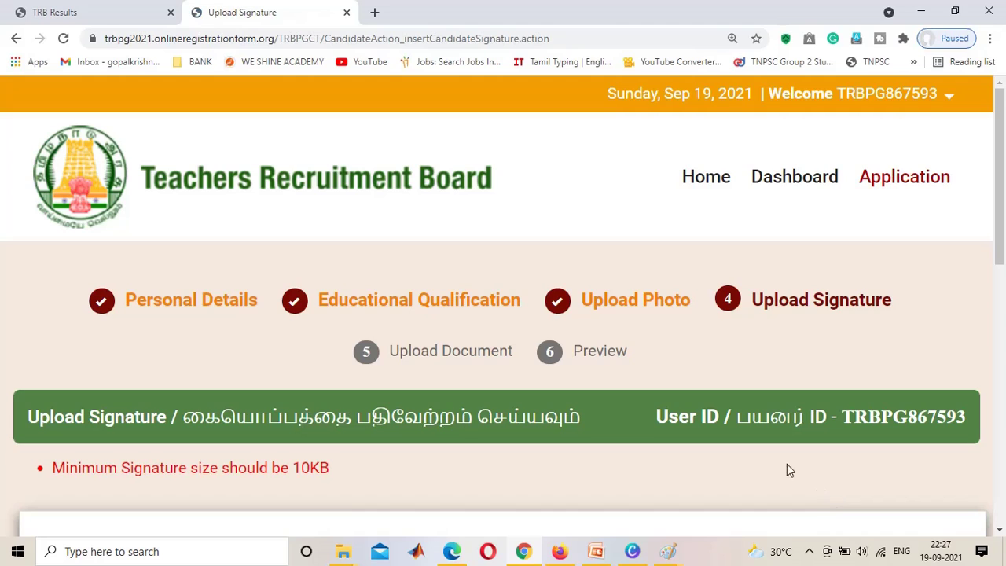
scroll(786, 464, down, 3)
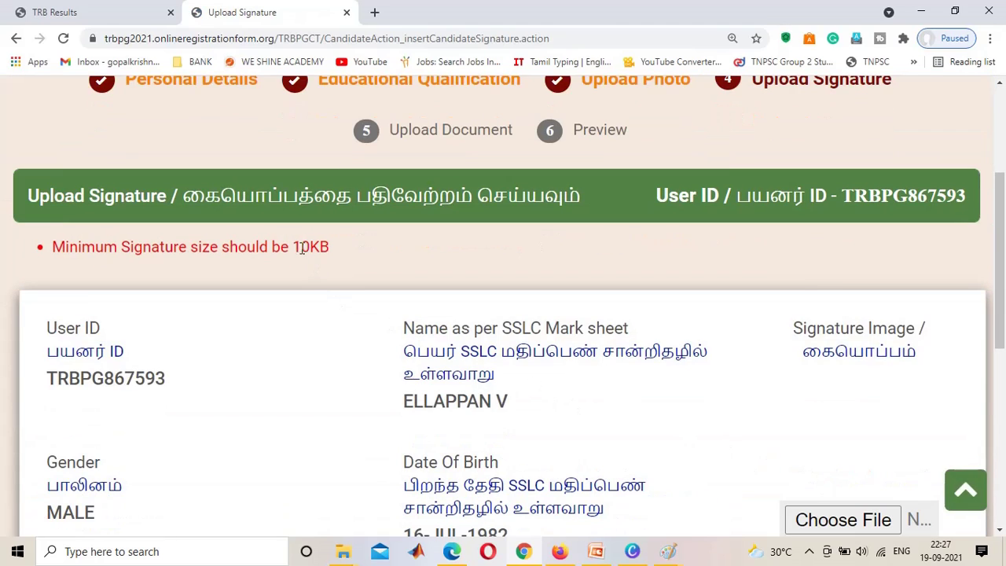
drag(300, 247, 352, 246)
click(551, 249)
click(669, 551)
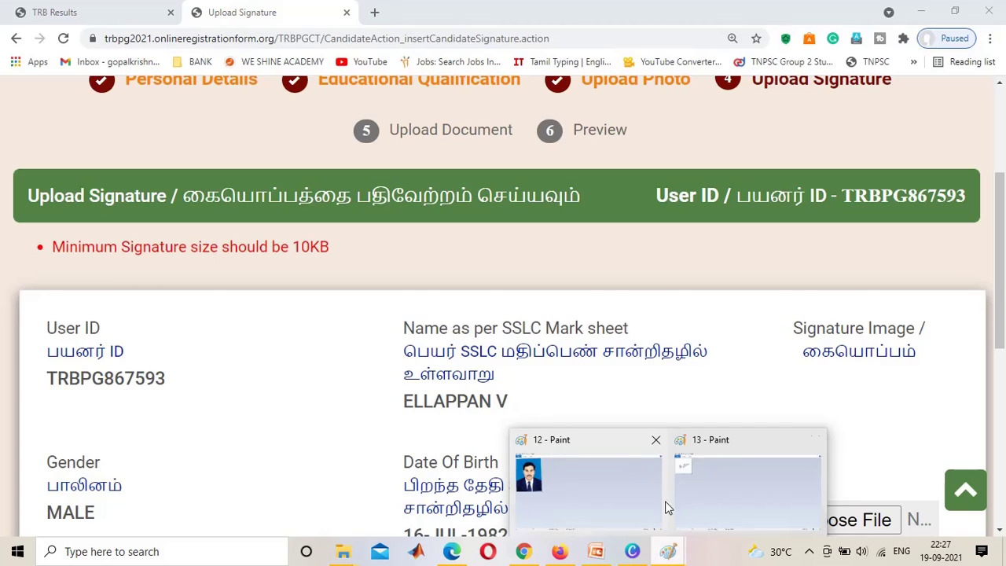
Step: Resize signature 13 to 200 percent (306 × 286 px) in Paint and save it
click(703, 484)
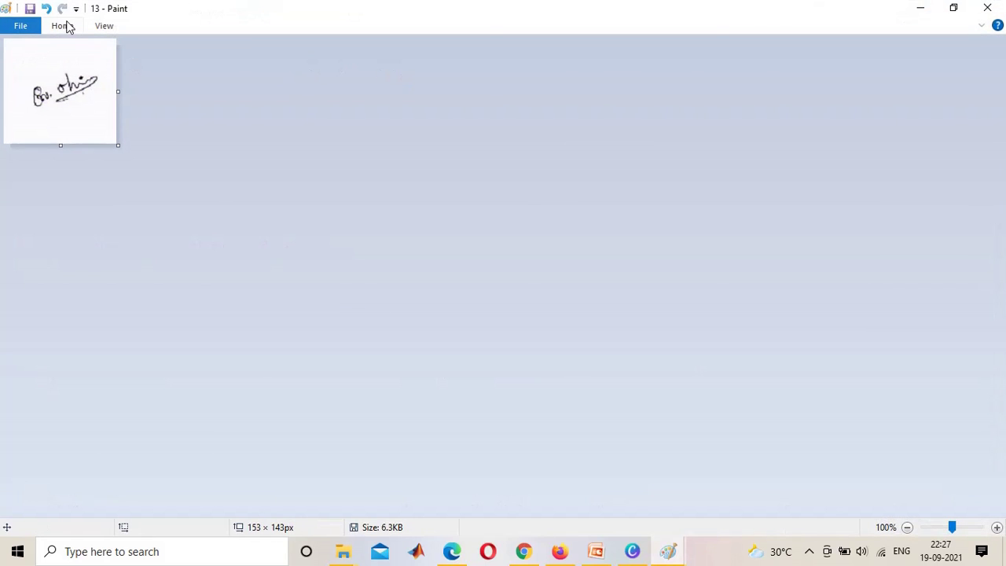
click(66, 25)
click(150, 62)
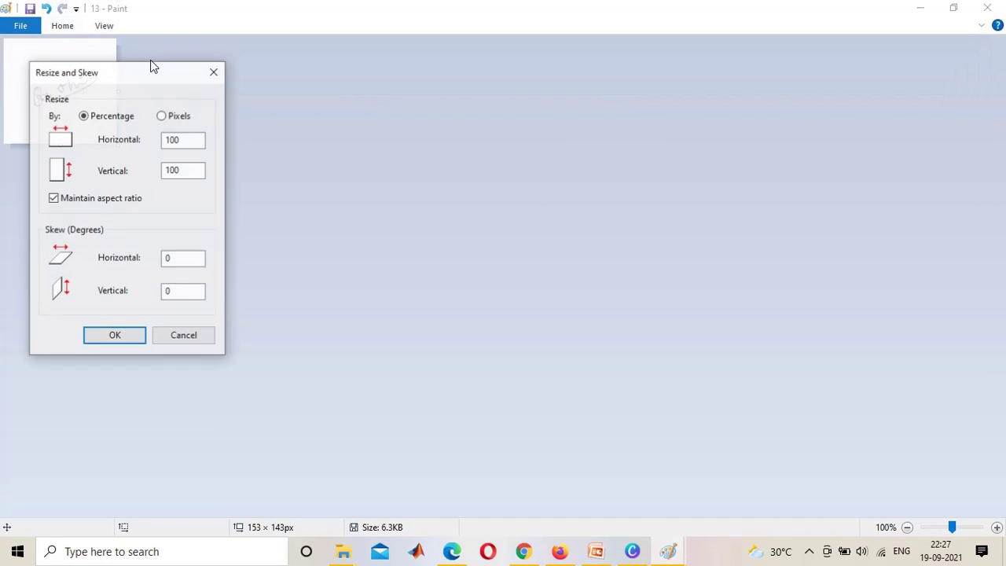
double_click(170, 139)
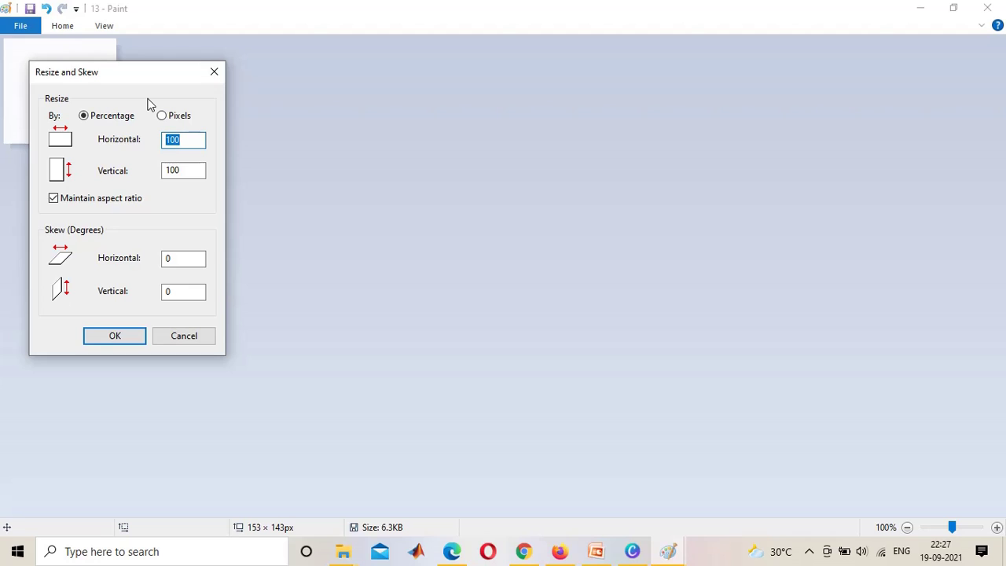
text(20)
click(110, 340)
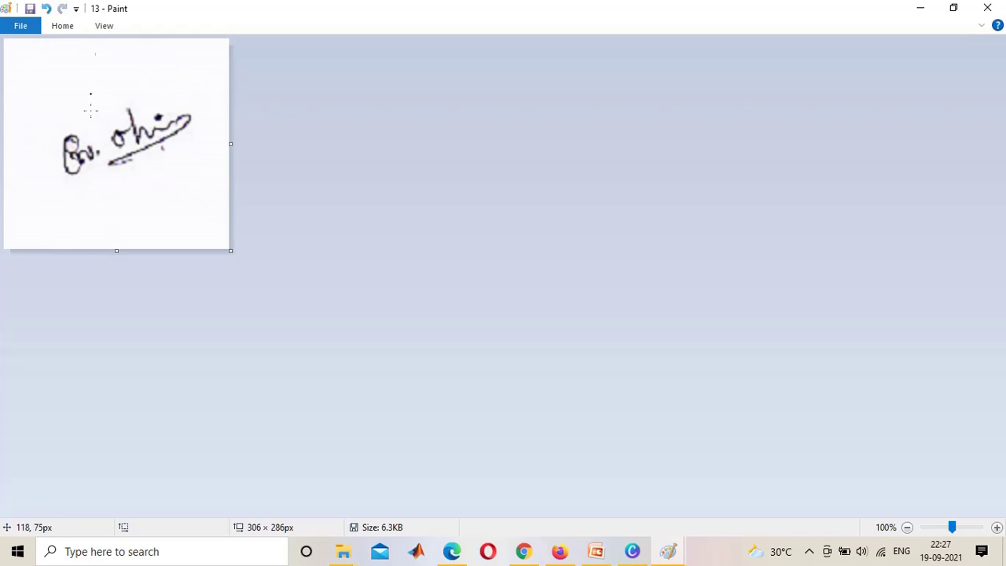
click(30, 9)
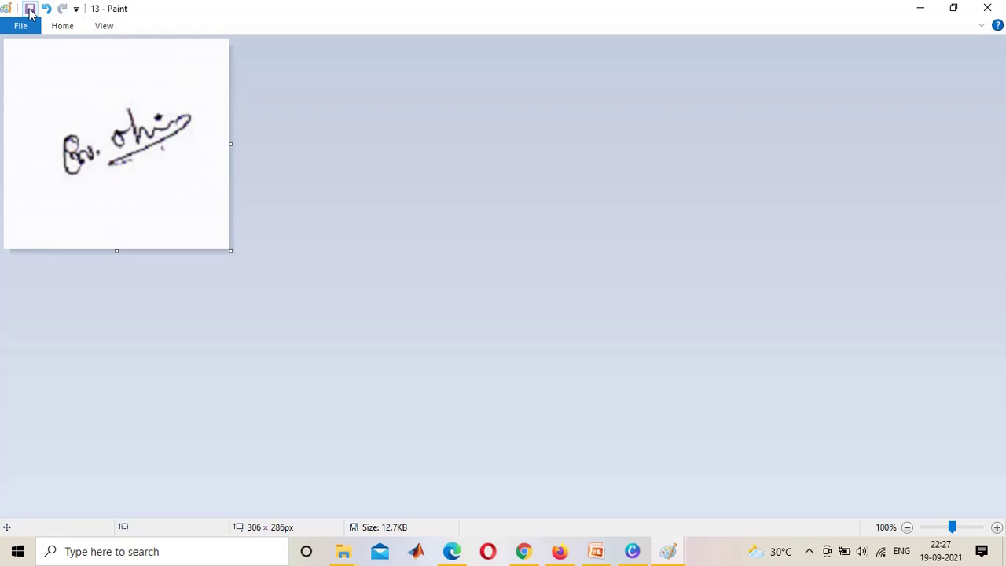
Step: Upload the resized 12.6 KB image 13 as the signature and continue to Upload Document
click(523, 551)
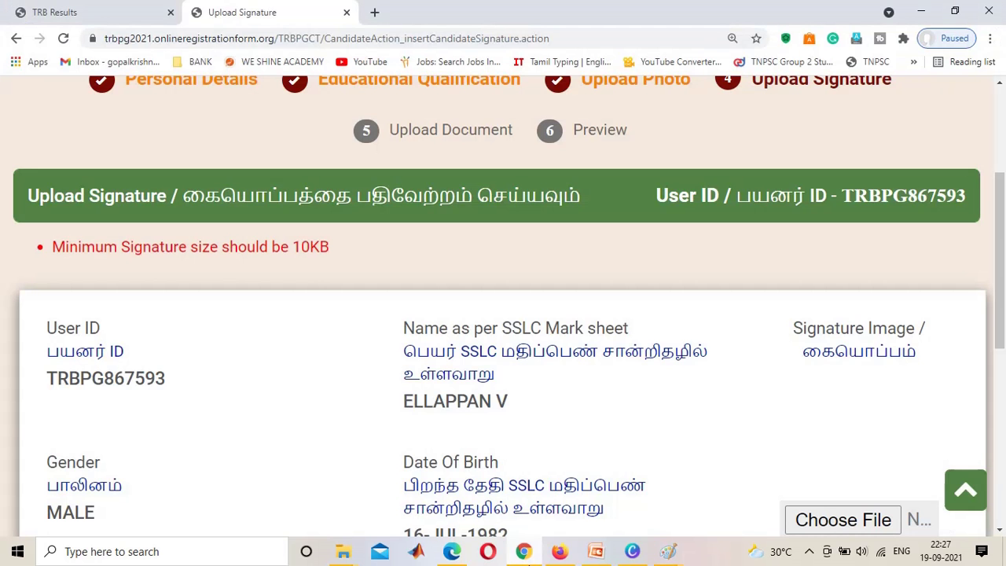
scroll(715, 387, down, 3)
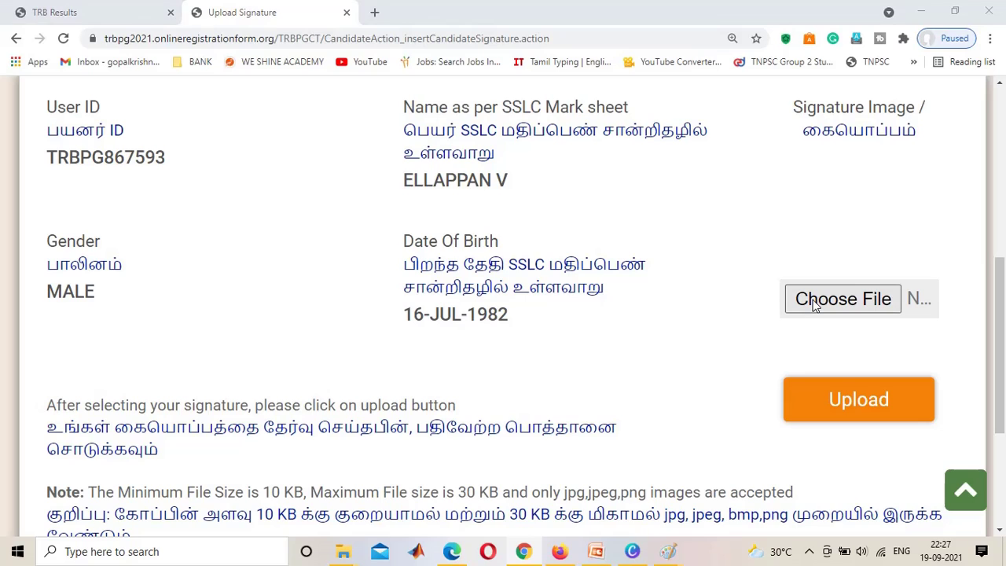
click(842, 299)
scroll(337, 265, down, 2)
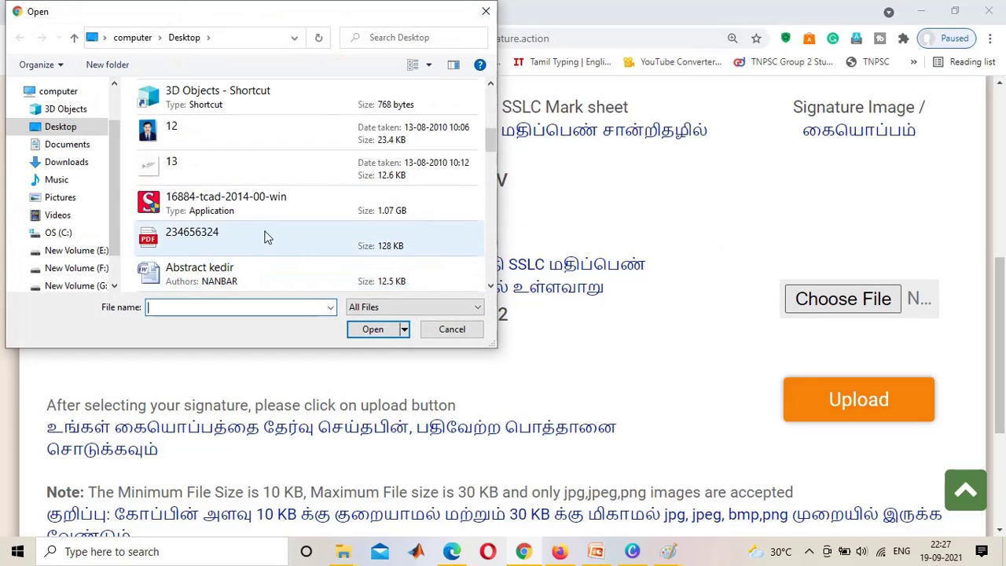
double_click(317, 171)
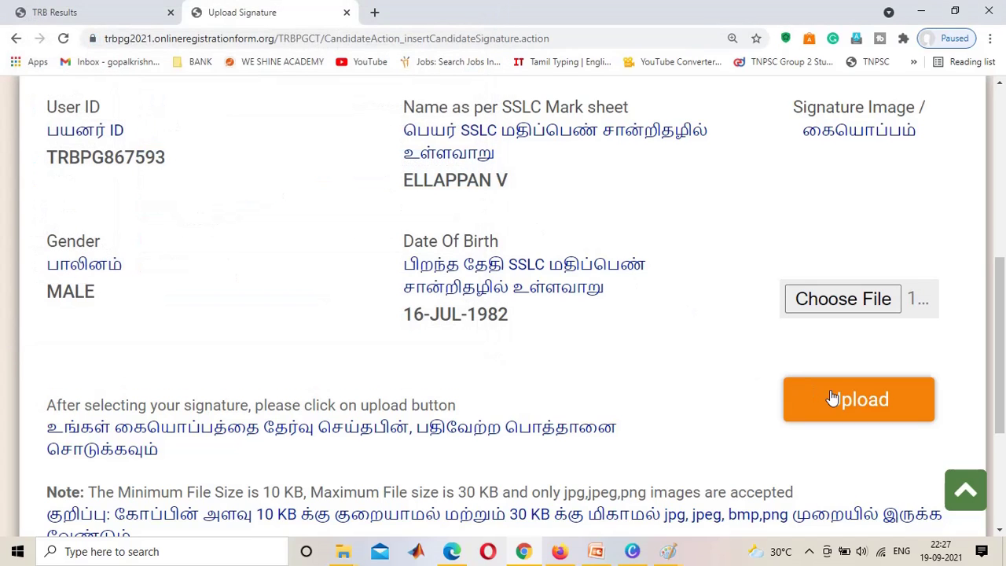
click(814, 394)
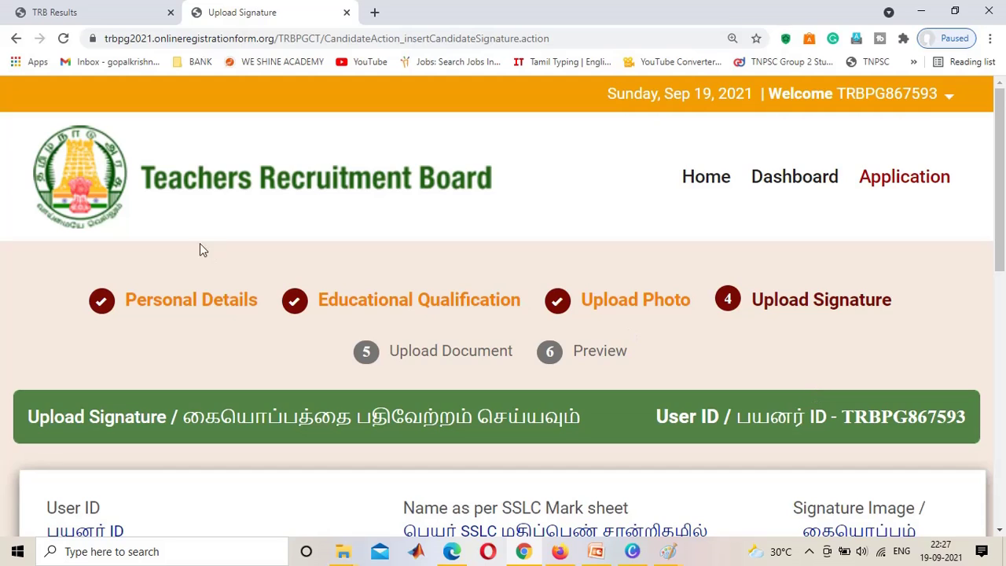
scroll(202, 250, down, 5)
scroll(821, 268, down, 3)
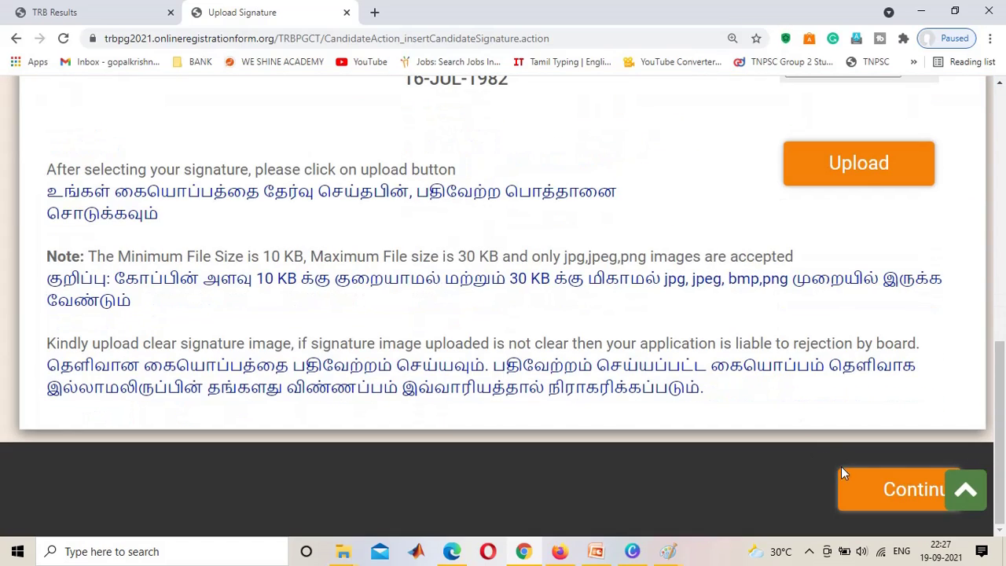
click(855, 485)
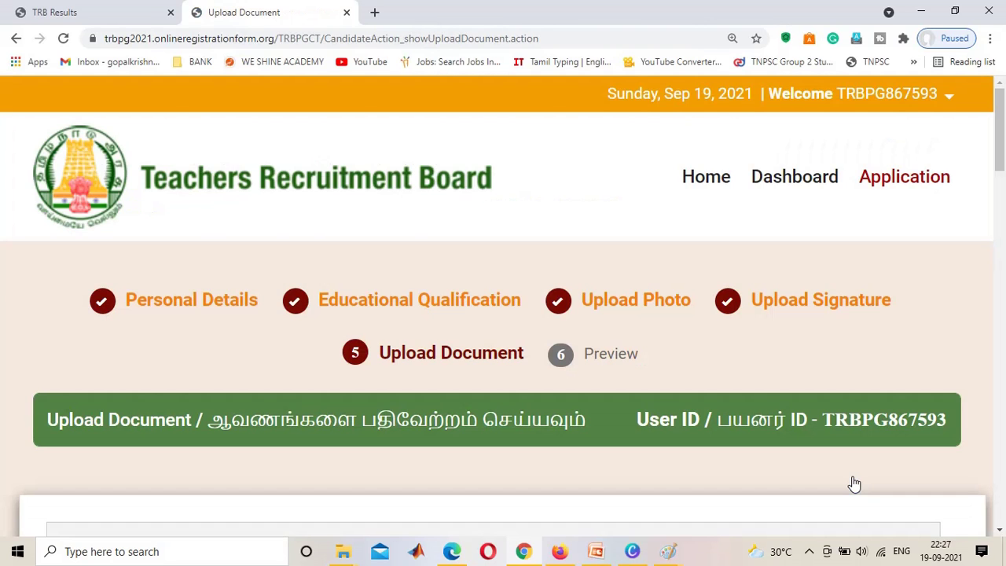
scroll(541, 346, down, 2)
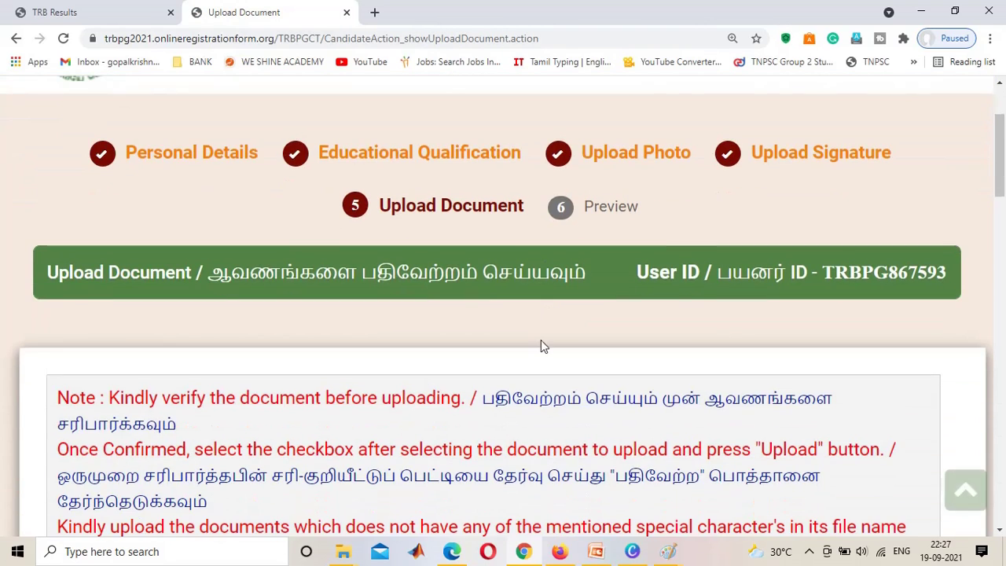
scroll(481, 236, down, 5)
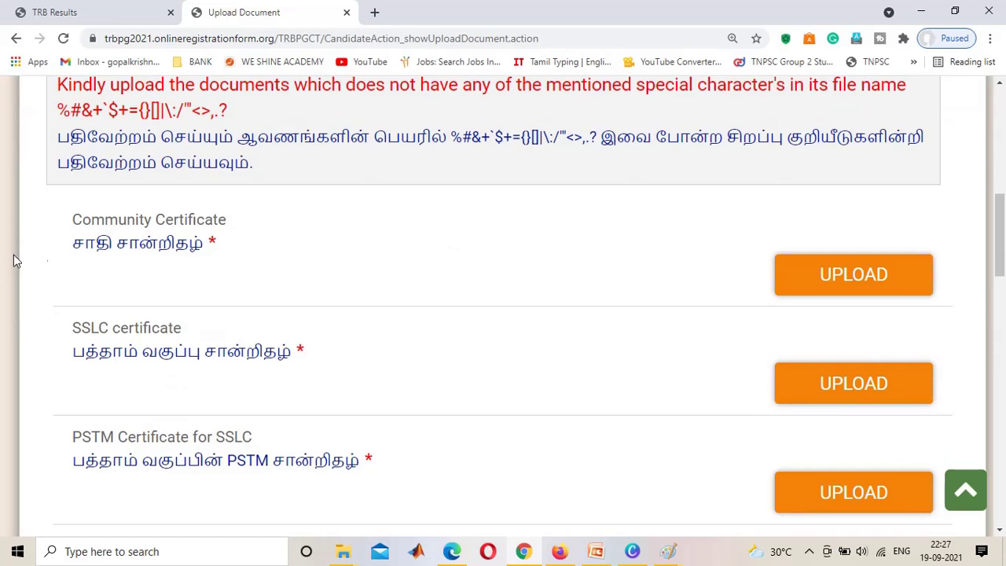
scroll(179, 310, down, 2)
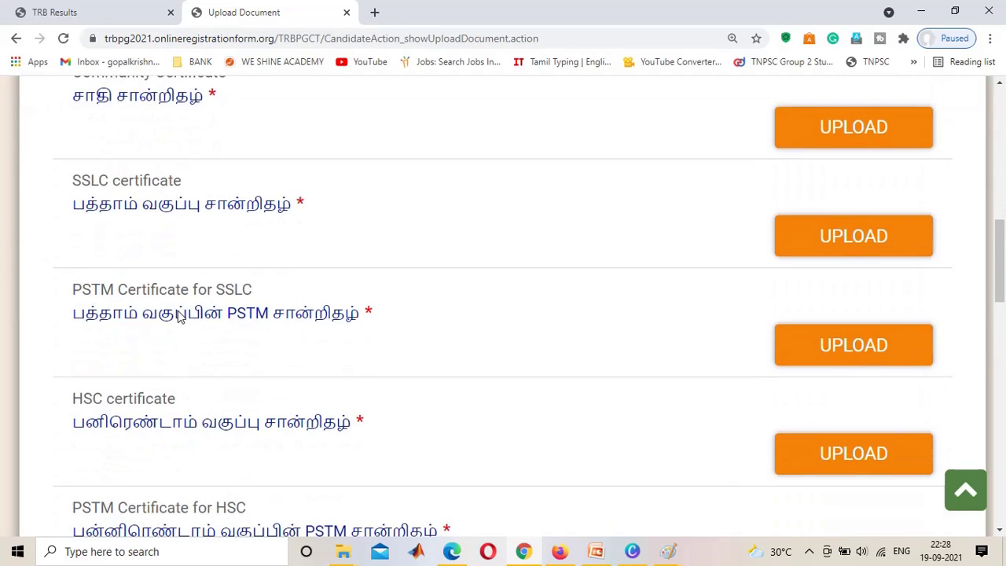
scroll(178, 312, down, 3)
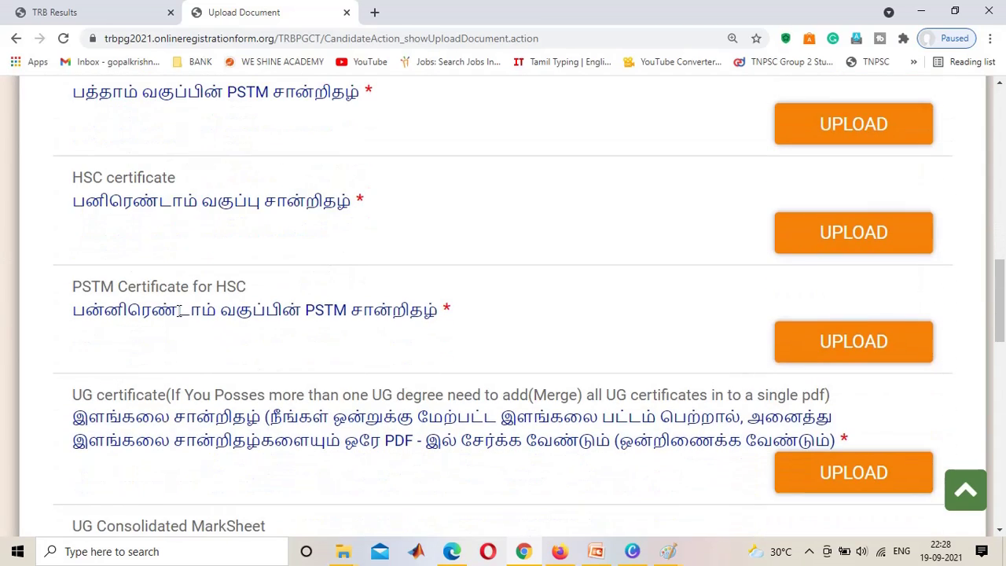
scroll(472, 236, down, 2)
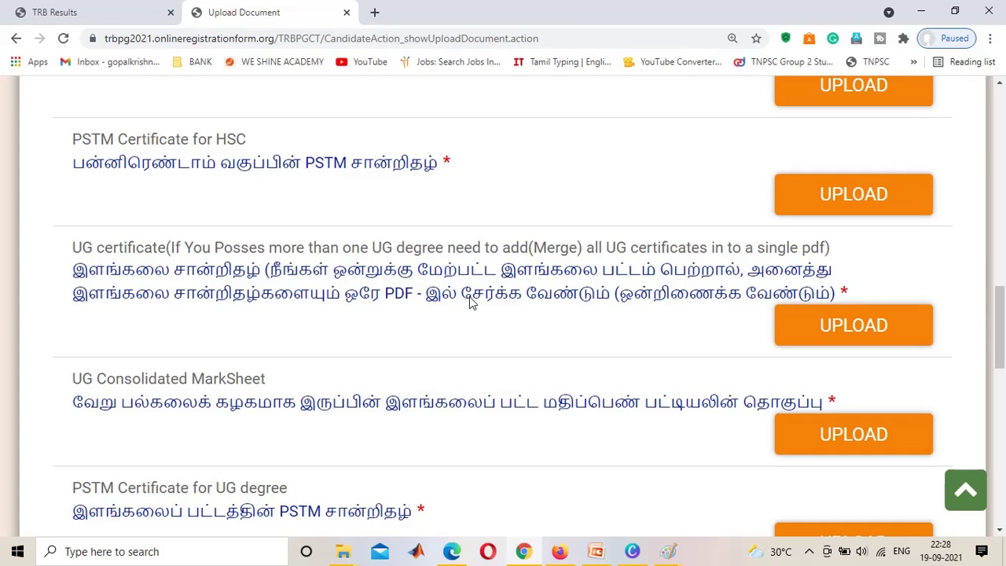
scroll(624, 262, down, 9)
scroll(624, 262, down, 4)
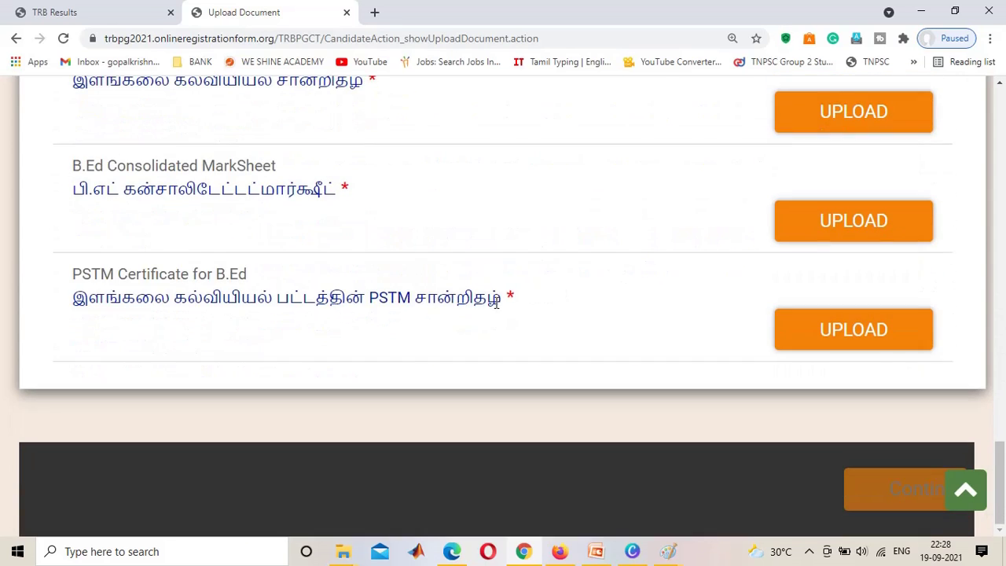
scroll(474, 315, up, 13)
scroll(474, 319, up, 8)
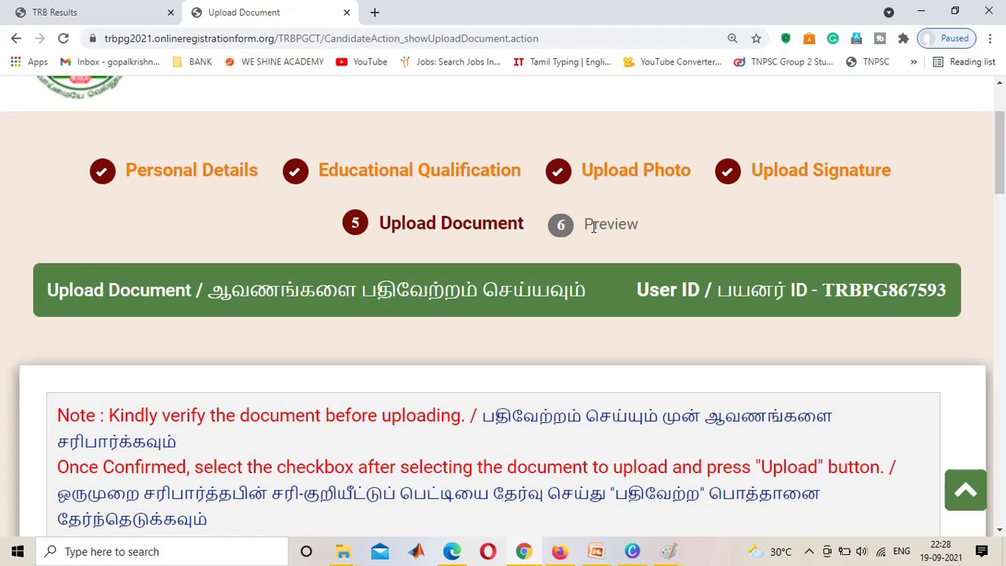
scroll(452, 279, down, 20)
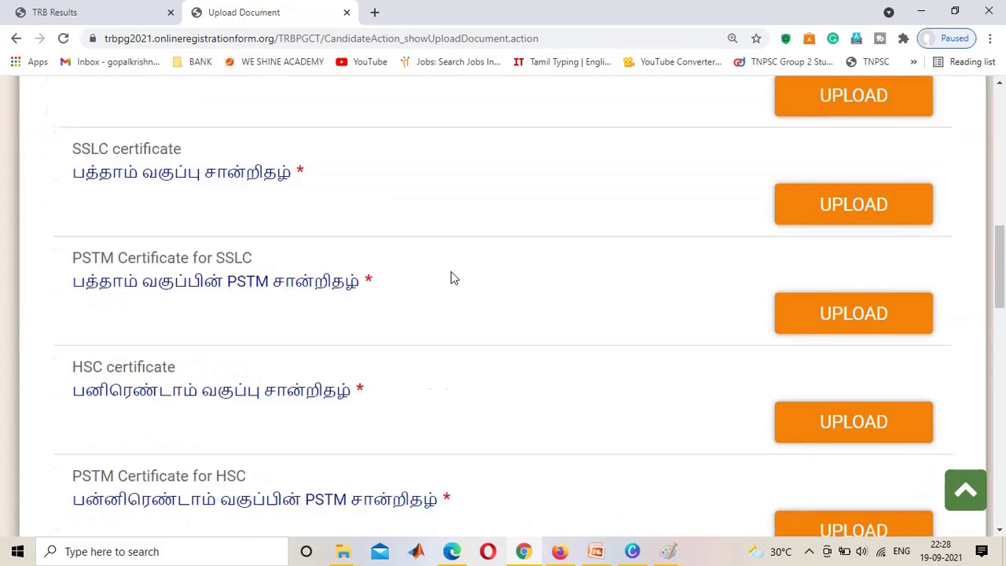
scroll(462, 319, down, 2)
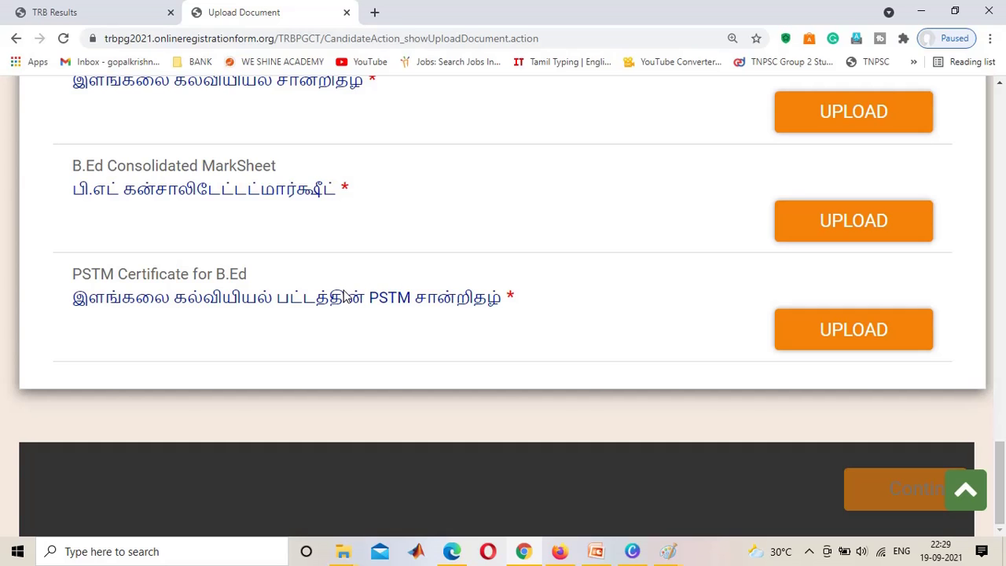
scroll(354, 256, up, 5)
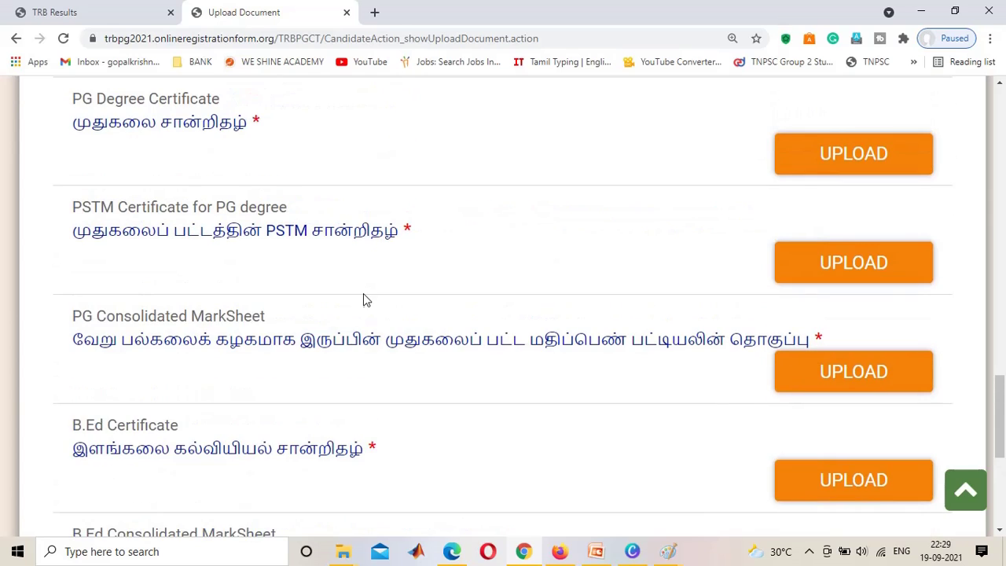
scroll(364, 295, up, 2)
scroll(364, 296, up, 3)
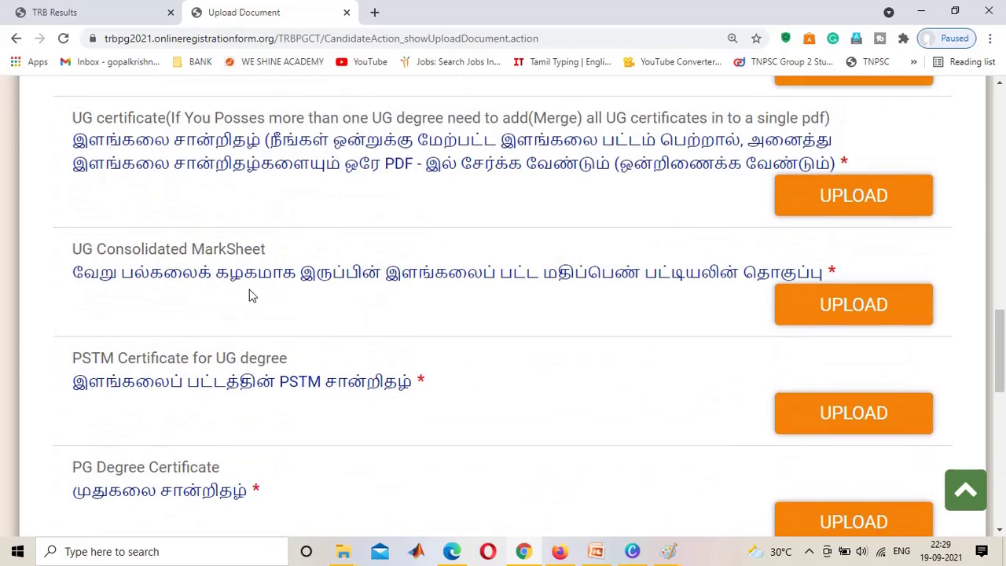
scroll(252, 296, down, 2)
scroll(250, 295, down, 2)
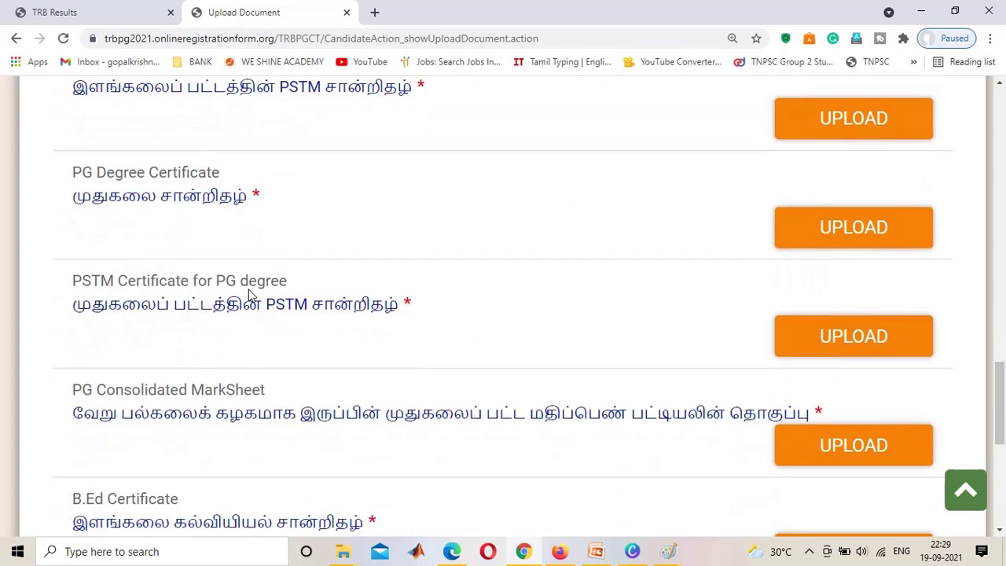
scroll(248, 294, down, 1)
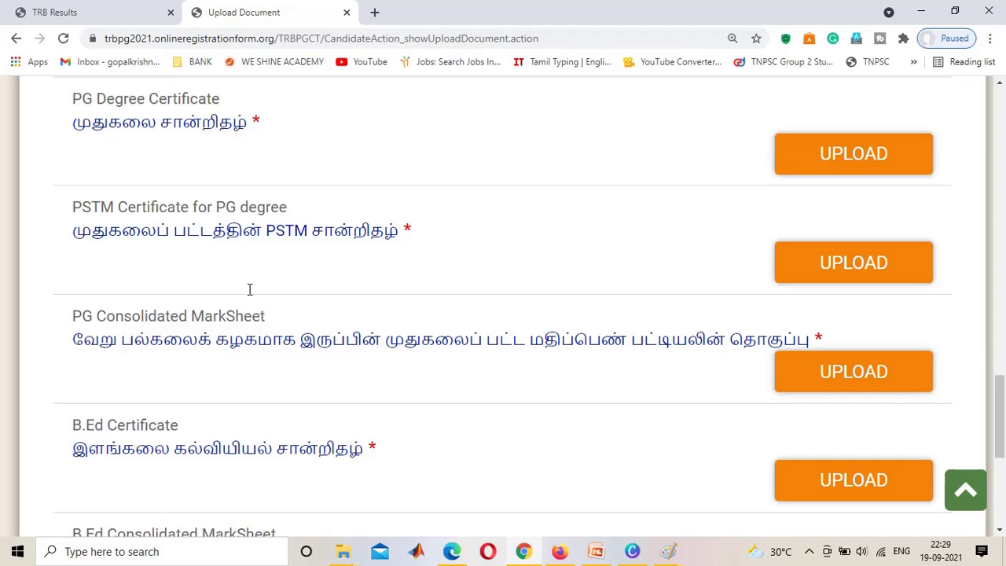
scroll(250, 292, down, 1)
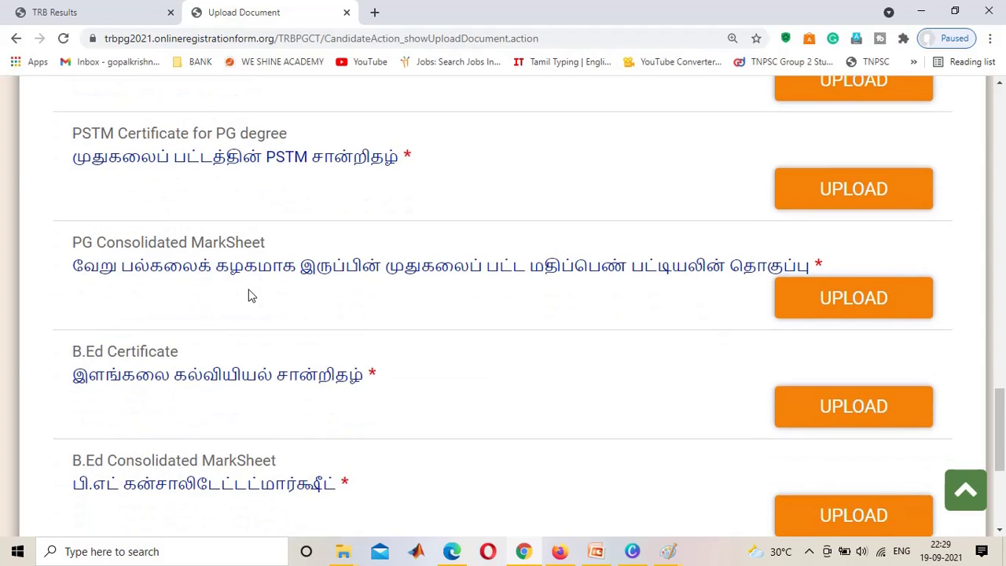
scroll(250, 296, down, 3)
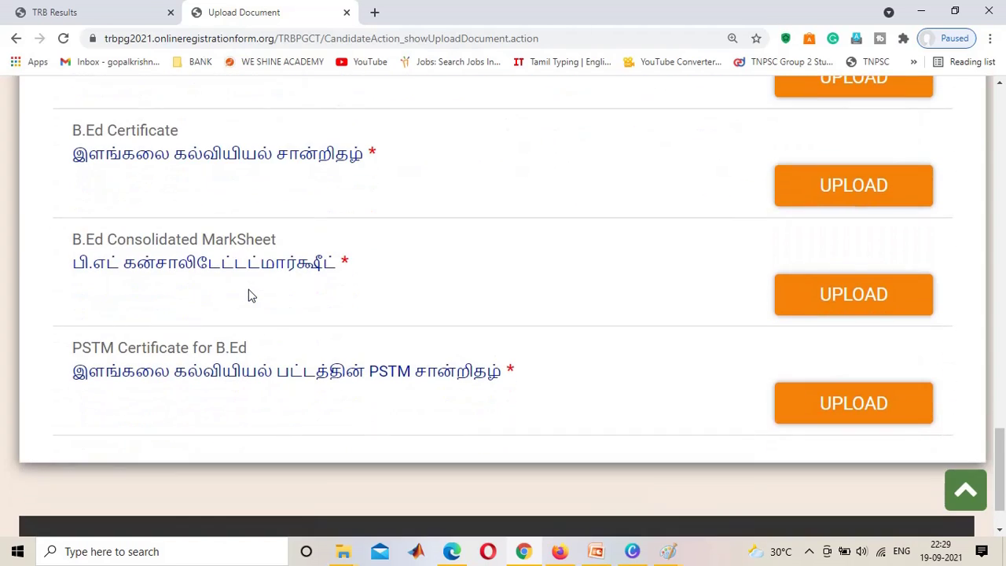
scroll(250, 296, down, 1)
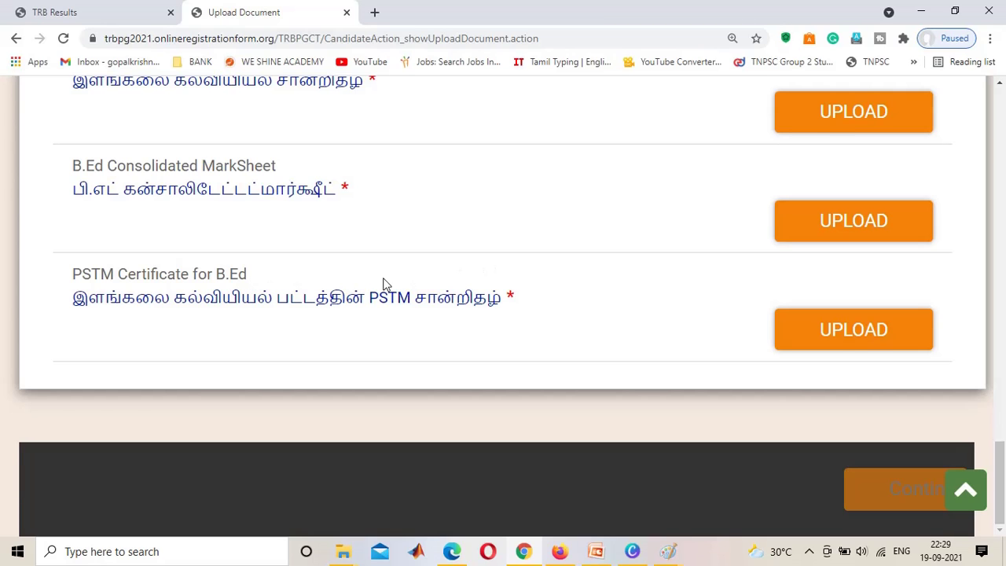
scroll(382, 284, up, 1)
click(515, 371)
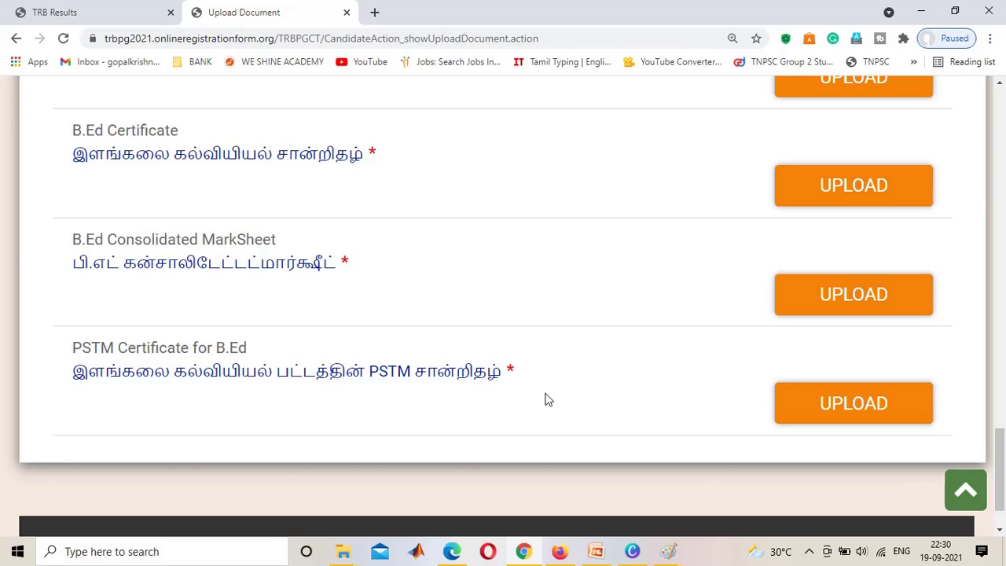
scroll(548, 400, up, 8)
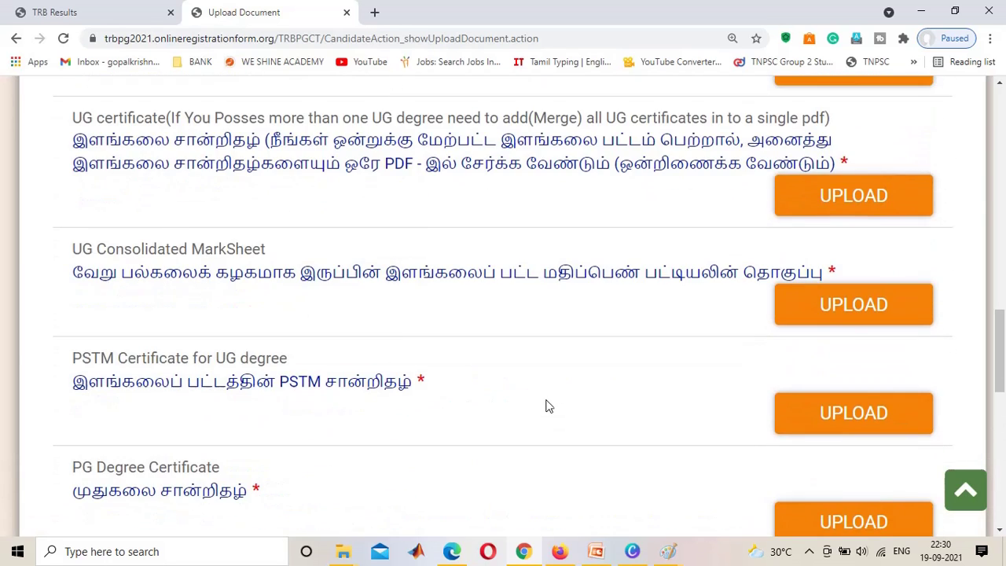
scroll(545, 407, down, 10)
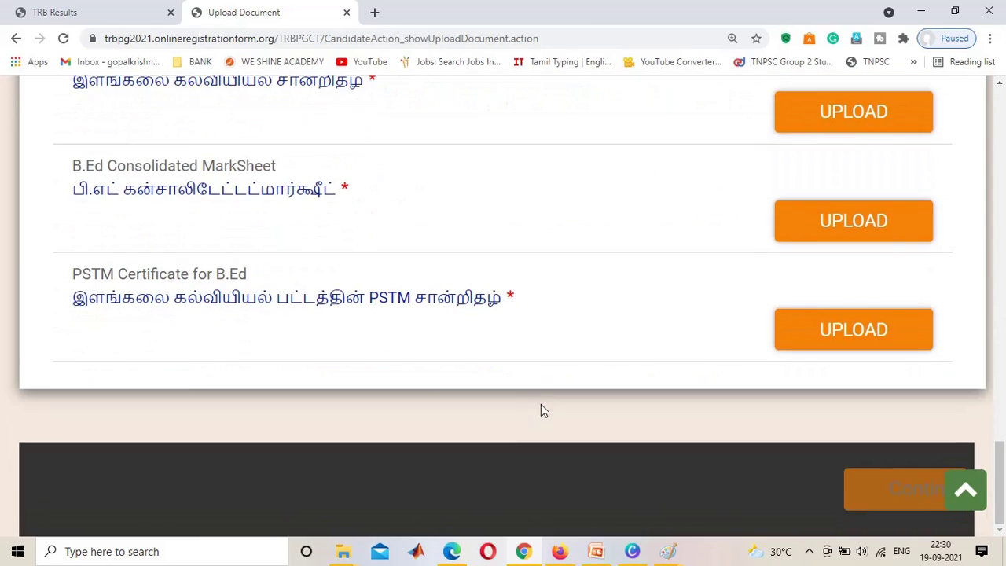
scroll(279, 262, up, 2)
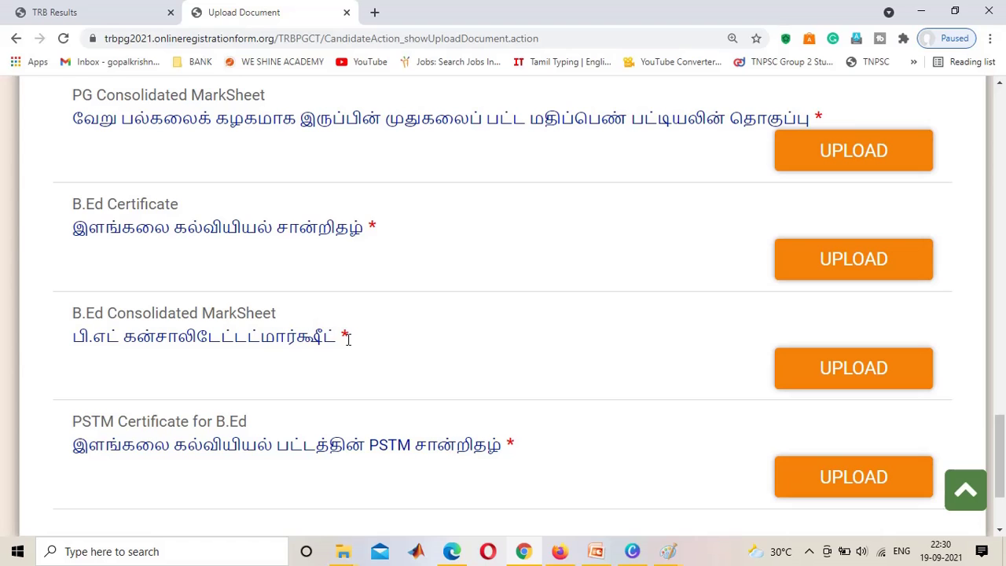
scroll(473, 254, up, 15)
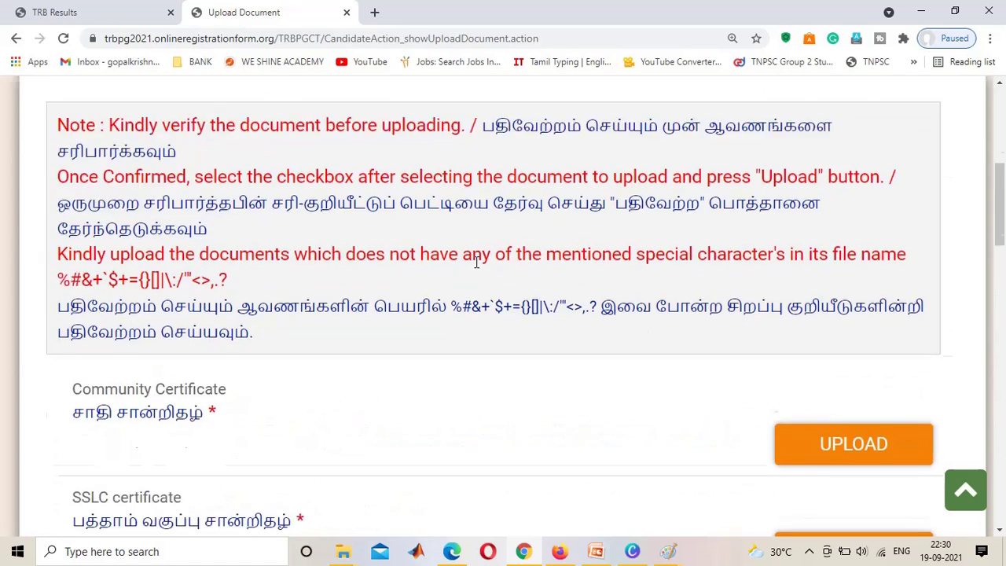
scroll(476, 263, up, 4)
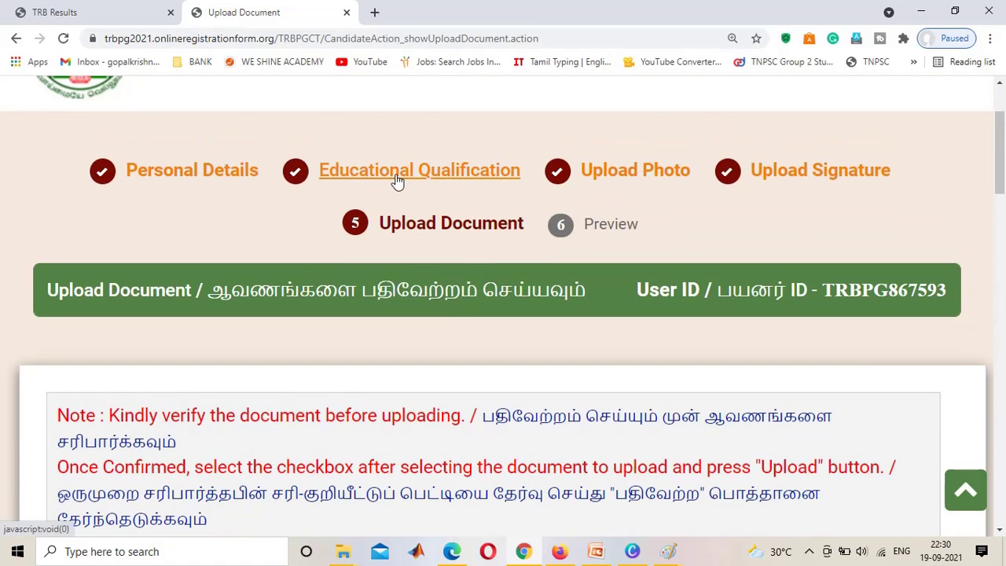
scroll(464, 274, down, 10)
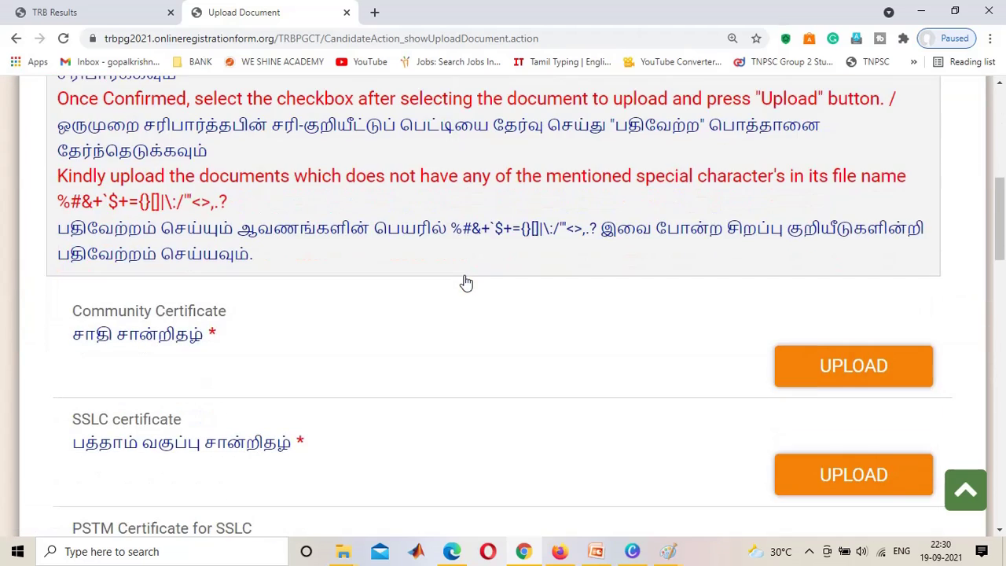
scroll(465, 282, down, 10)
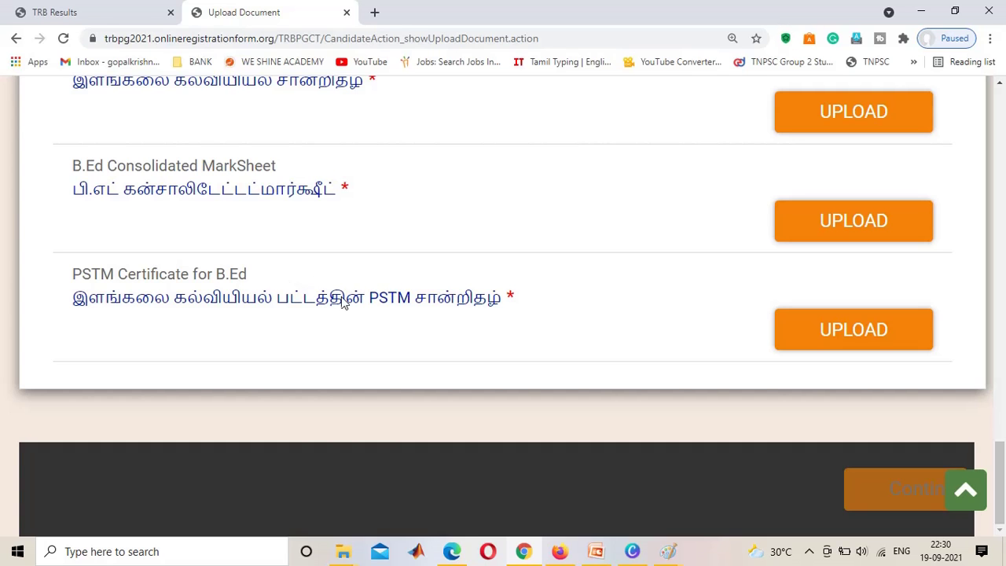
scroll(346, 305, up, 15)
scroll(364, 303, up, 7)
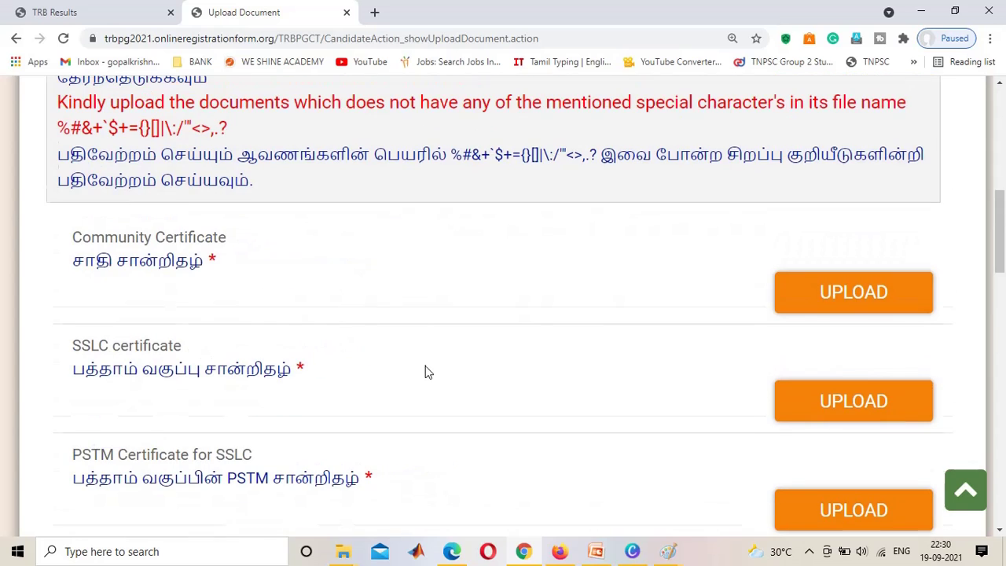
Step: Open ActivePresenter's Recording Toolbar from the hidden tray icons, showing 00:47:05 recorded
click(809, 552)
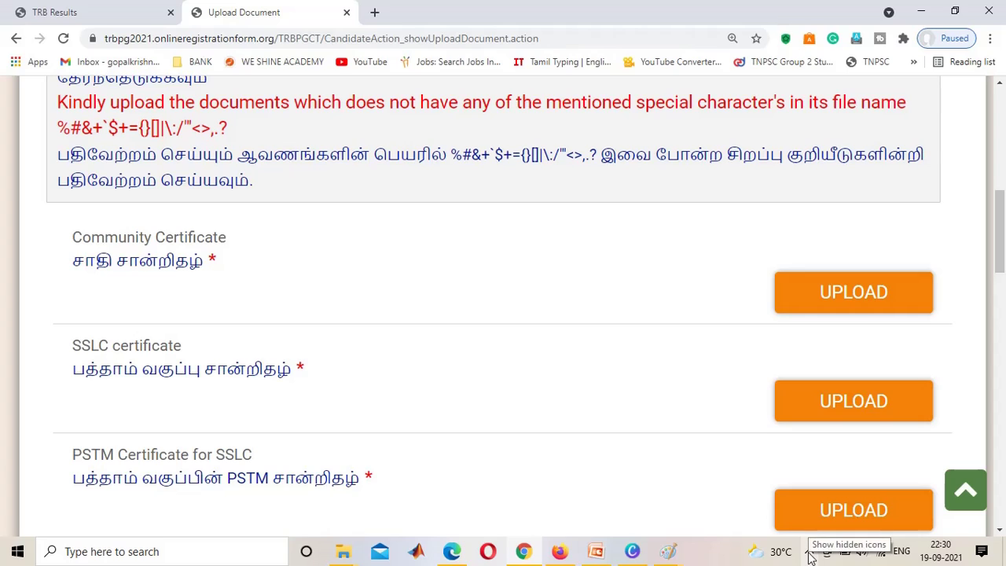
click(810, 552)
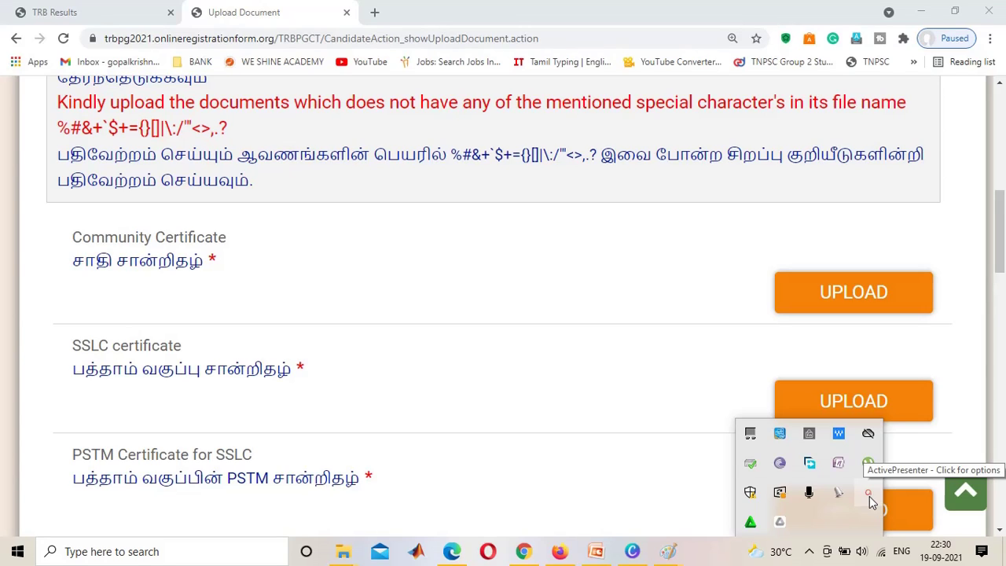
click(869, 496)
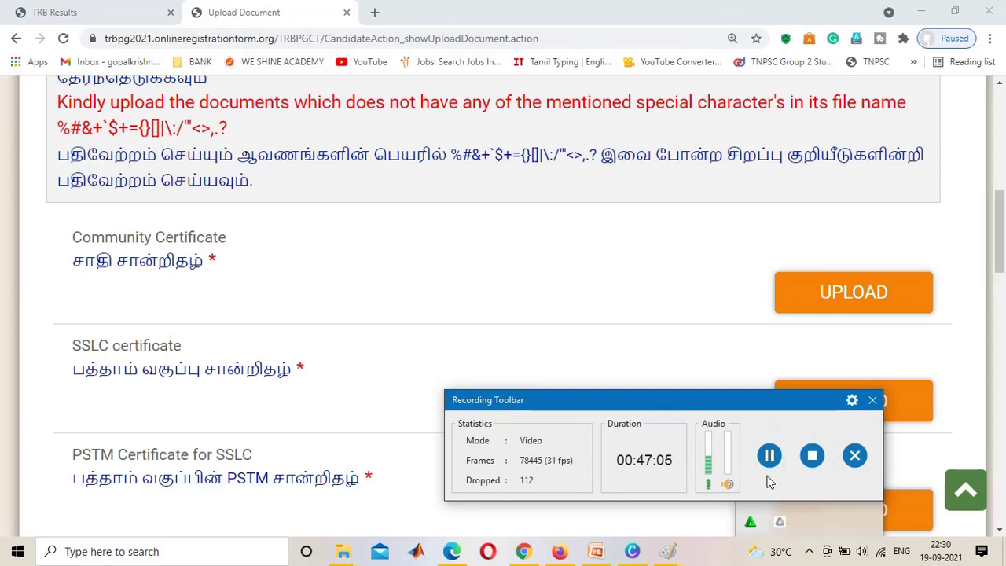